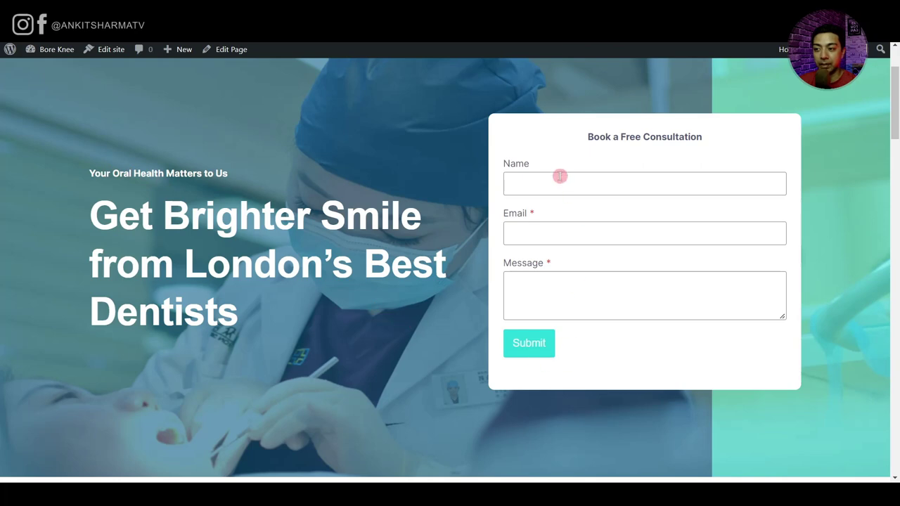
- Review the finished dental clinic page from the hero consultation form down through procedures, testimonials and map to the footer
drag(896, 110, 866, 197)
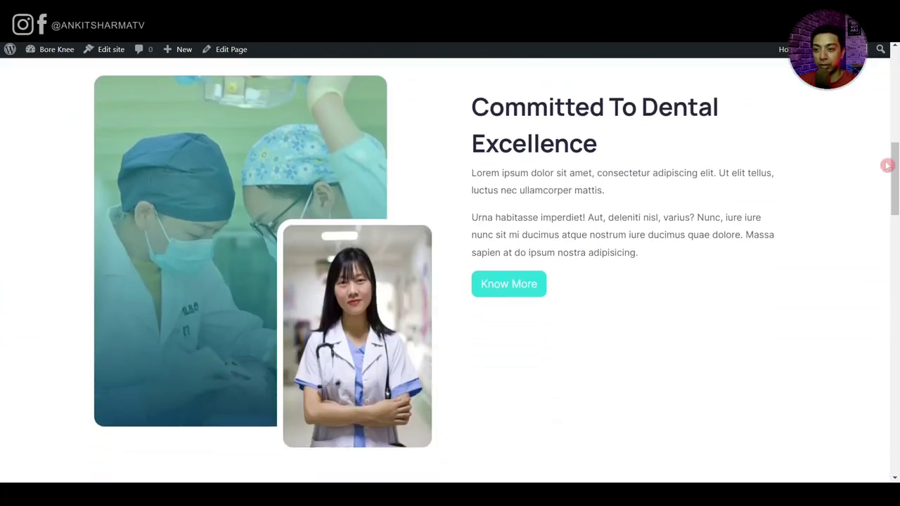
drag(890, 164, 896, 238)
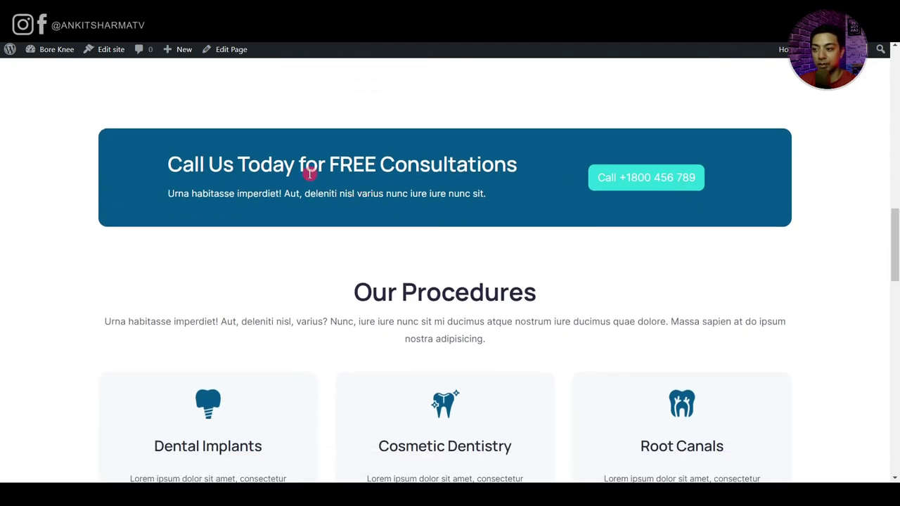
scroll(303, 173, down, 3)
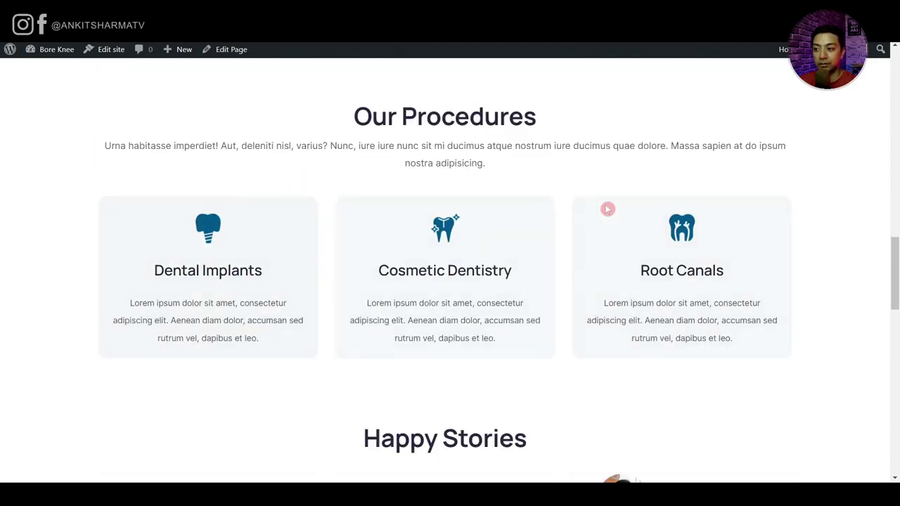
scroll(589, 255, down, 2)
scroll(589, 258, down, 3)
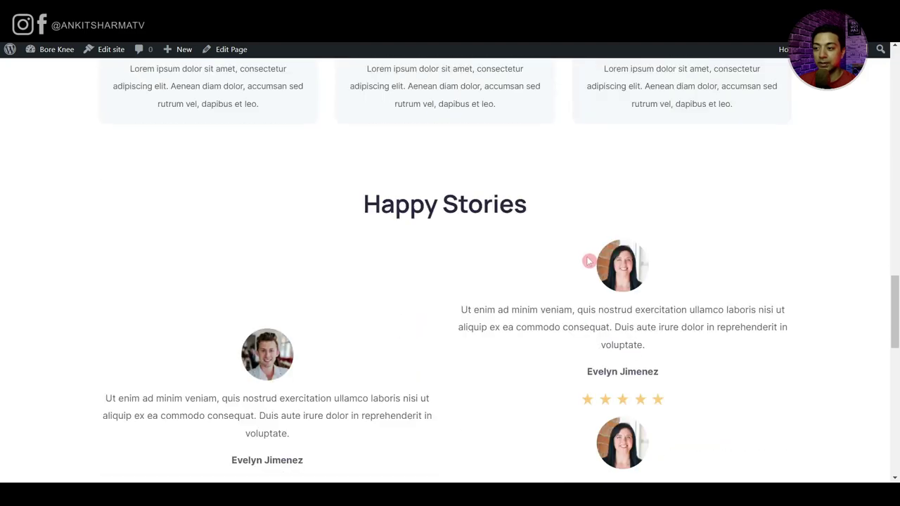
scroll(532, 263, down, 1)
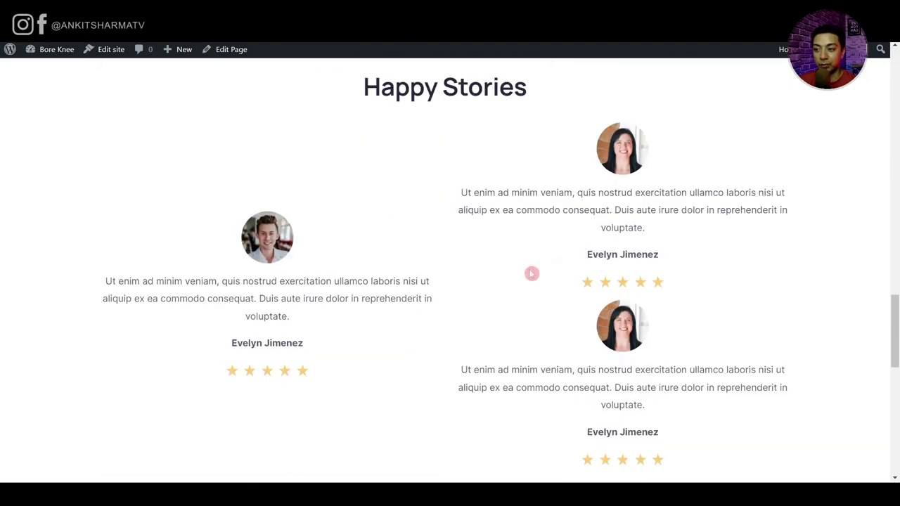
scroll(530, 274, down, 6)
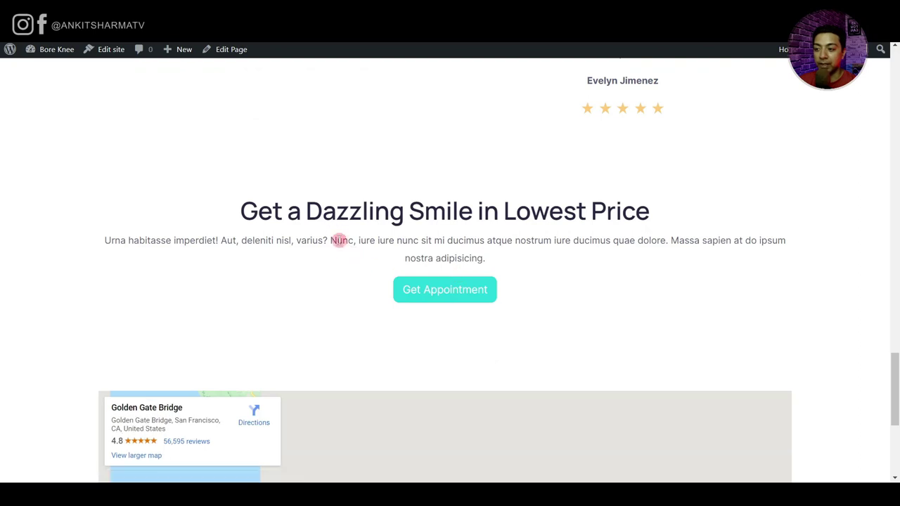
scroll(597, 239, down, 3)
scroll(611, 246, down, 3)
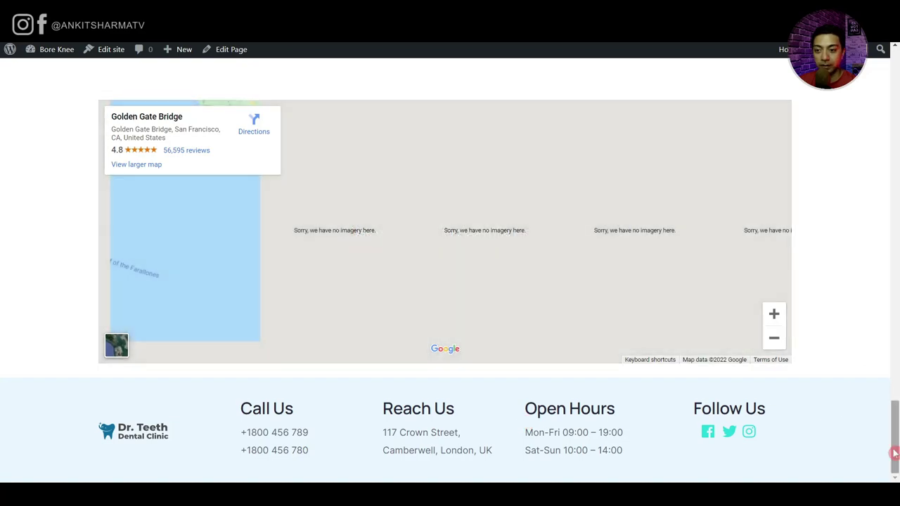
drag(894, 443, 897, 84)
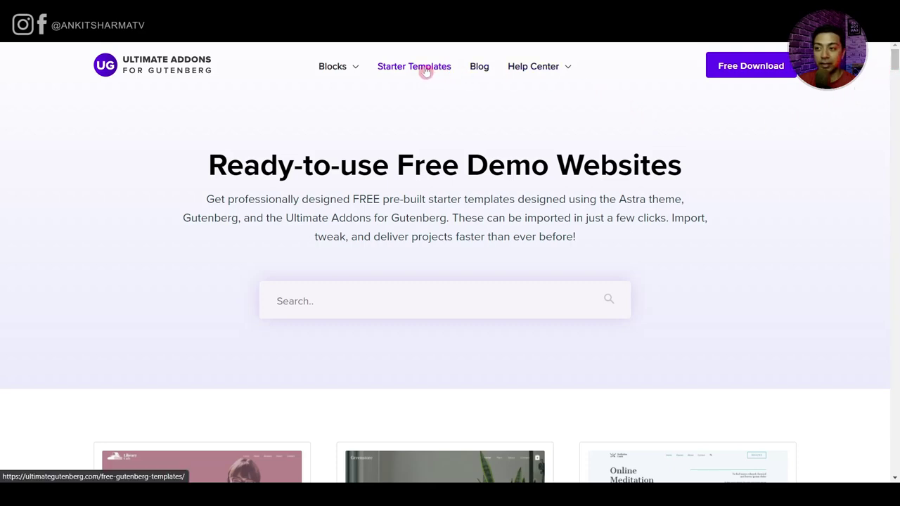
- Look through the Ultimate Addons for Gutenberg starter templates and the Dr. Teeth Dental Clinic demo page
drag(891, 62, 894, 78)
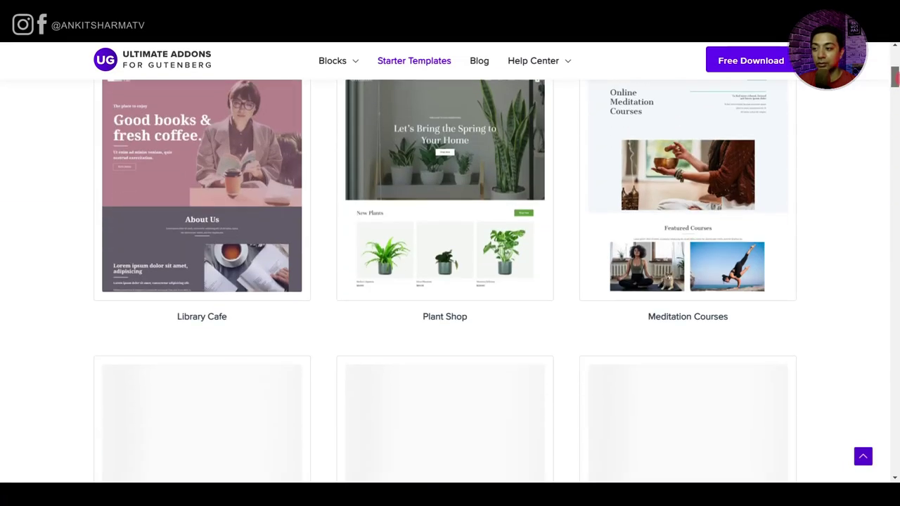
scroll(866, 121, down, 8)
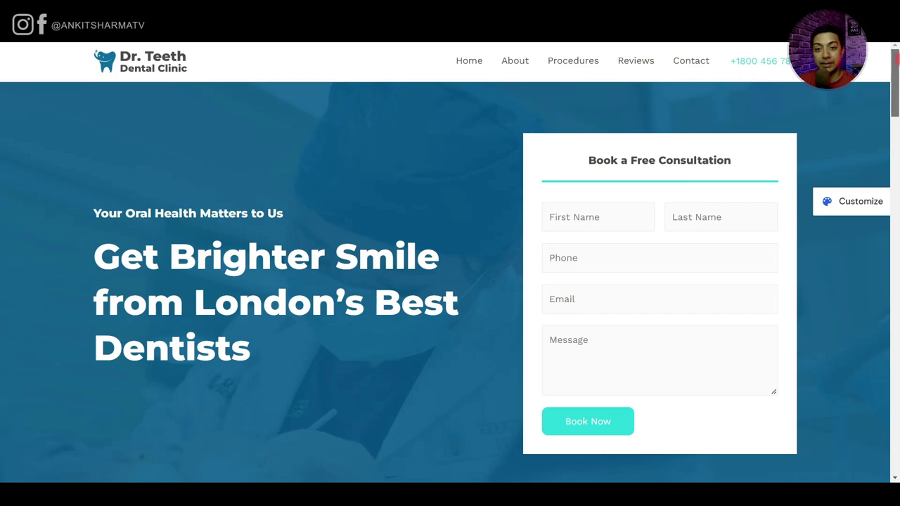
drag(896, 60, 897, 366)
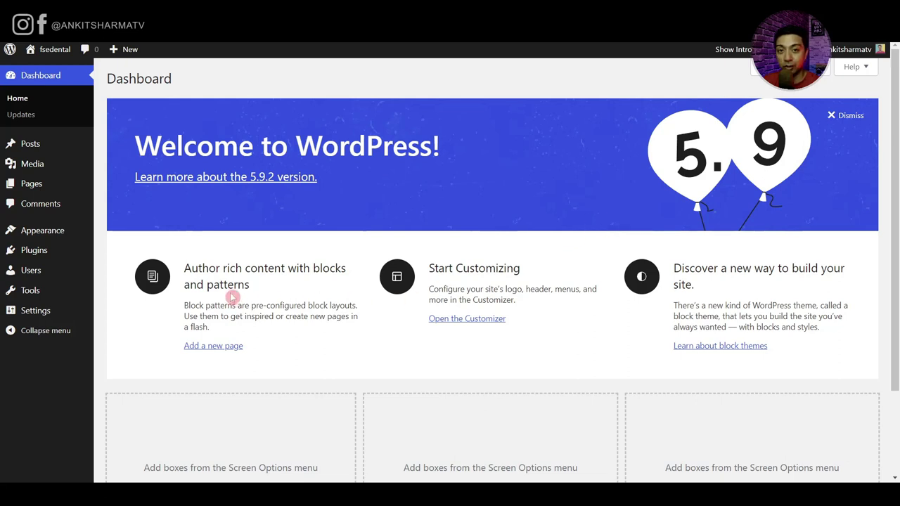
- Filter the themes available to add in the WordPress dashboard by the Full Site Editing feature
mouse_move(28, 232)
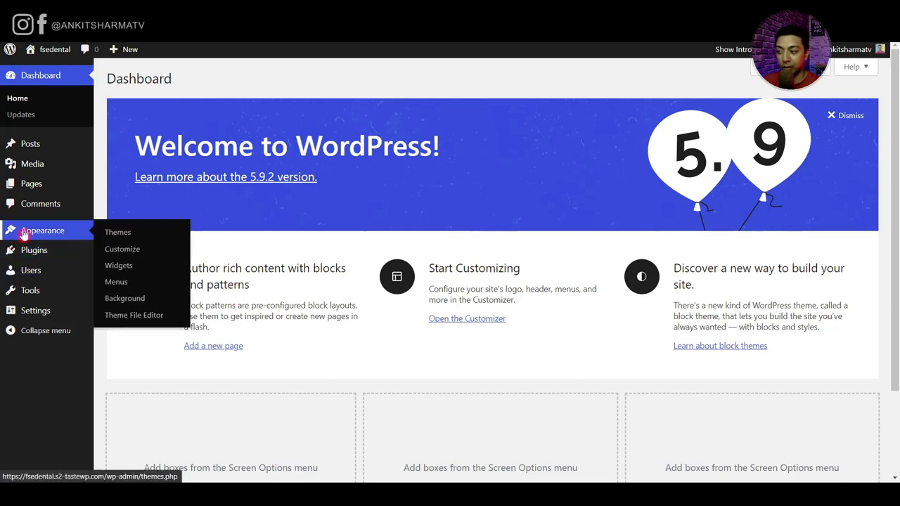
click(109, 232)
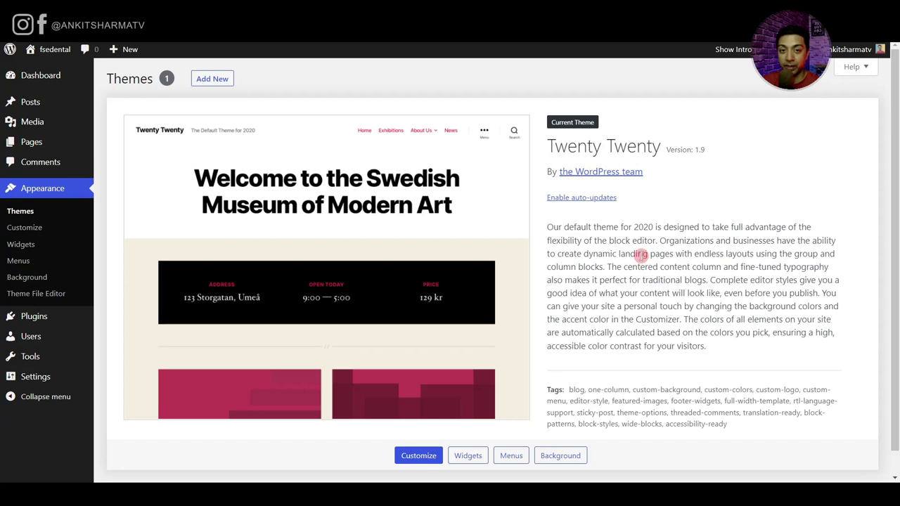
click(210, 79)
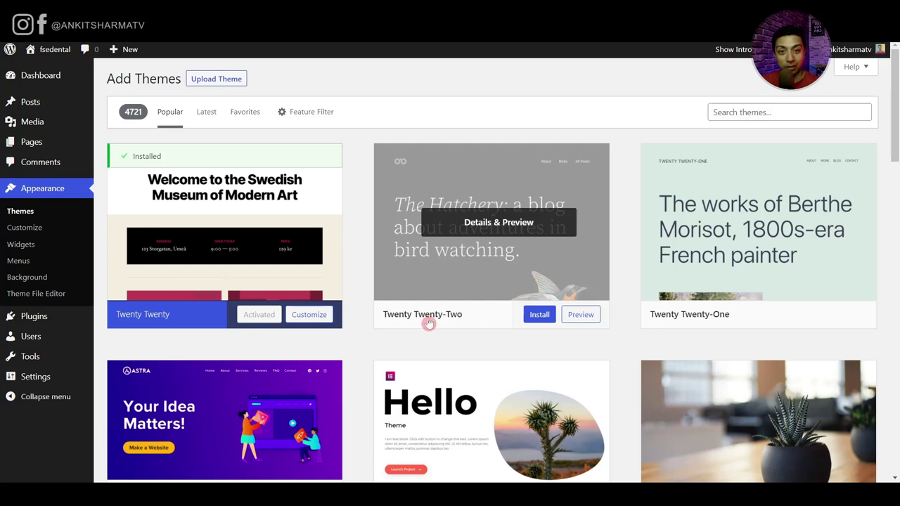
click(315, 115)
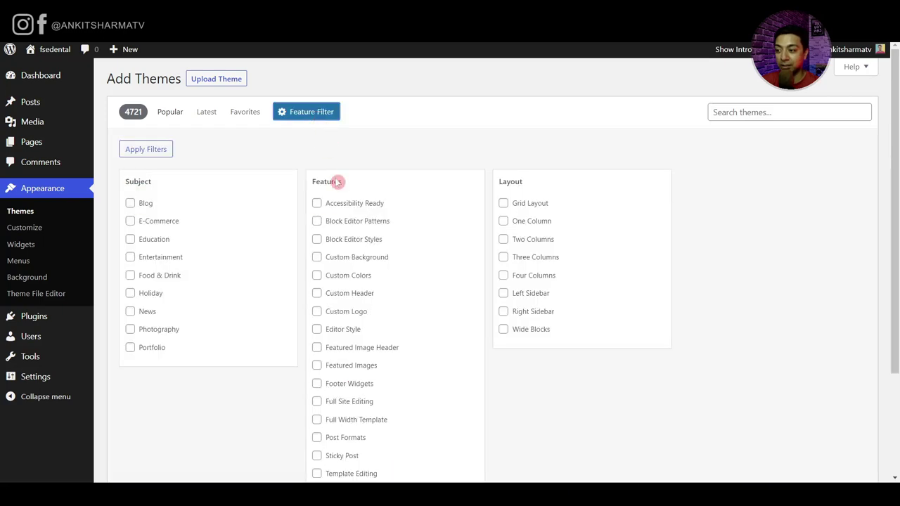
scroll(345, 232, down, 3)
click(352, 286)
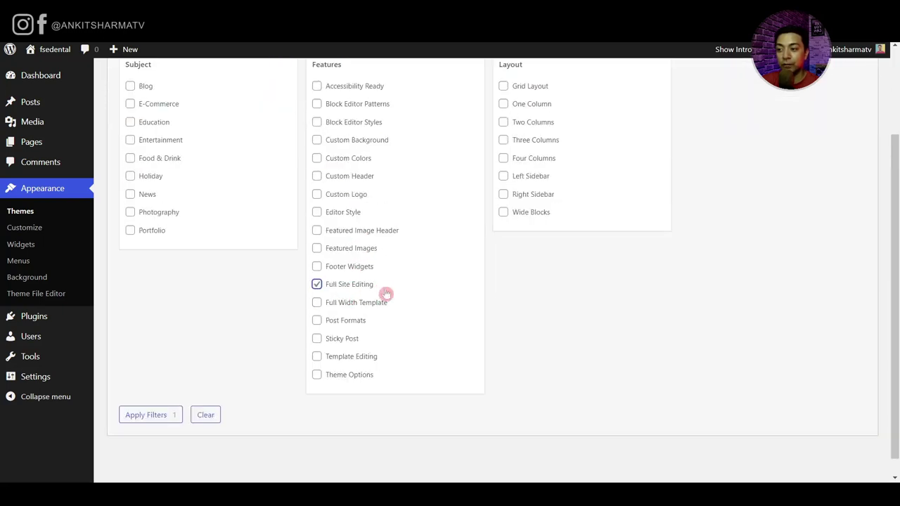
click(181, 415)
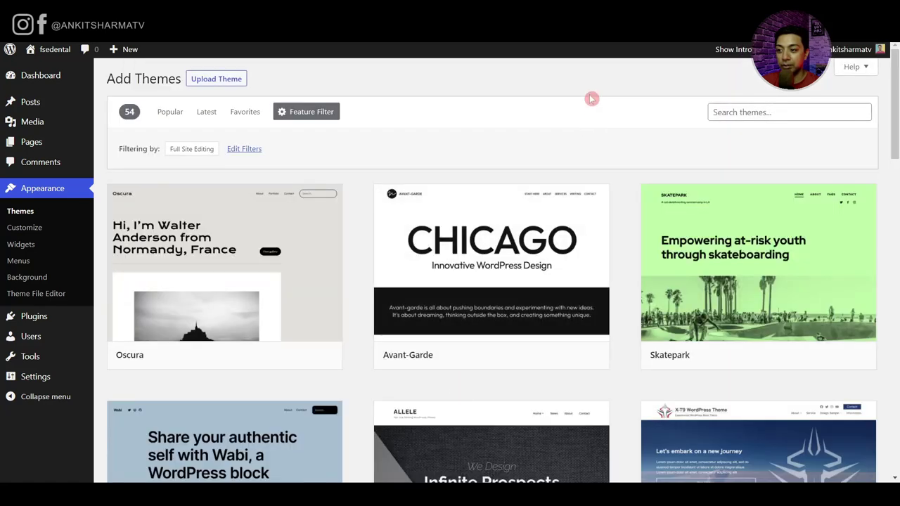
- Browse the filtered block themes and examine the Top Menu structure on the Bore Knee site
scroll(597, 112, down, 3)
scroll(596, 122, down, 2)
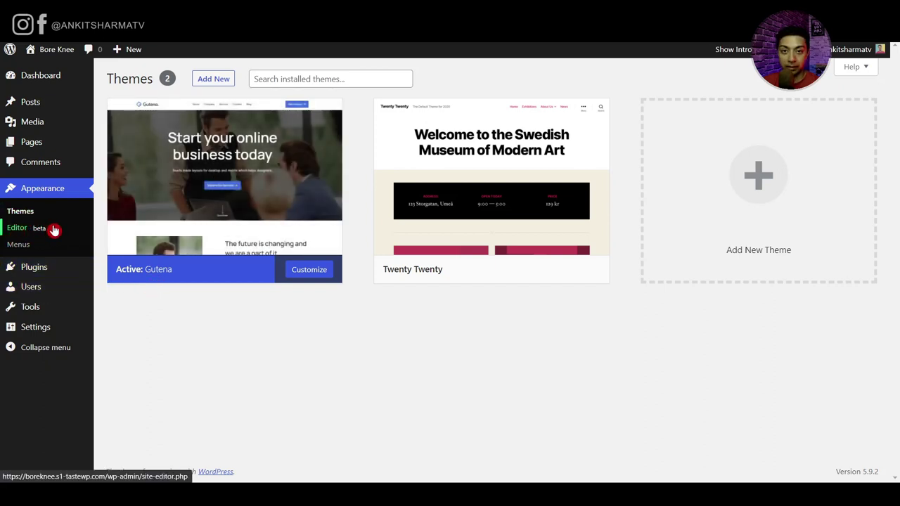
click(26, 250)
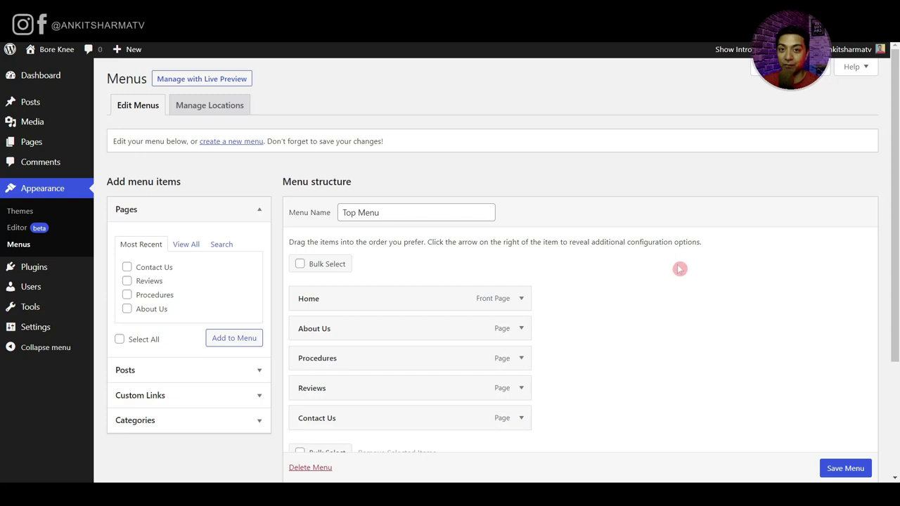
scroll(679, 272, down, 1)
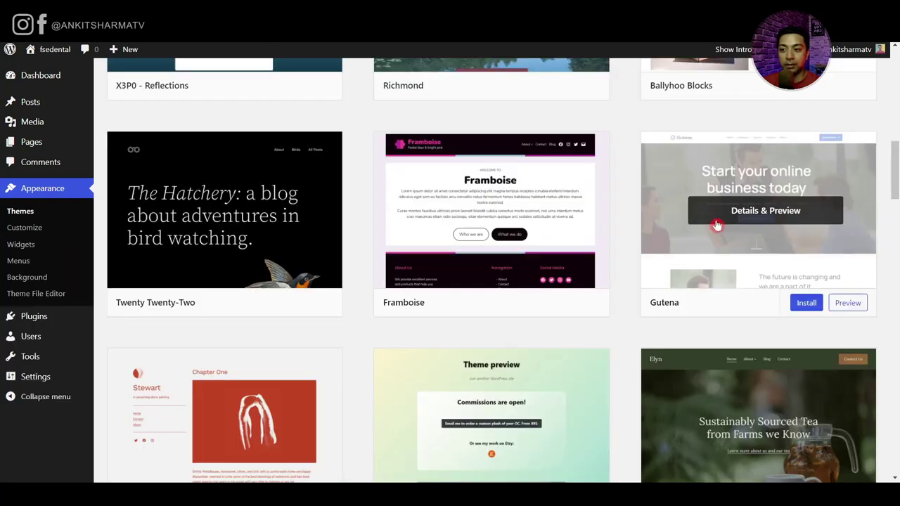
- Install and activate the Gutena theme on the fsedental site
click(812, 303)
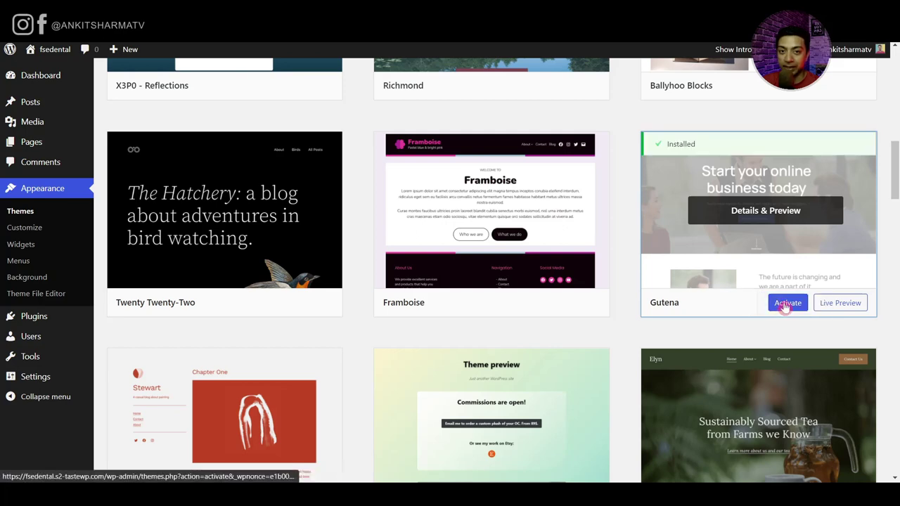
click(786, 303)
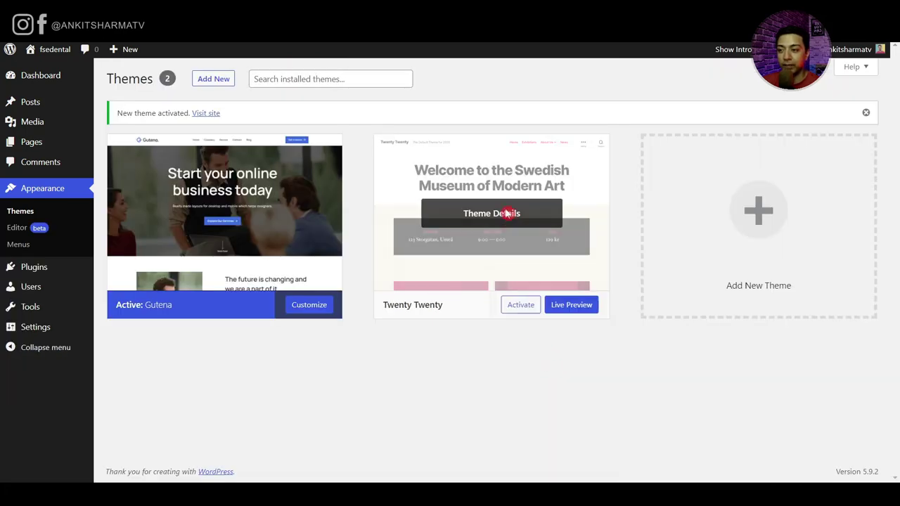
- Delete the unused Twenty Twenty theme from the installed themes
click(507, 213)
click(855, 455)
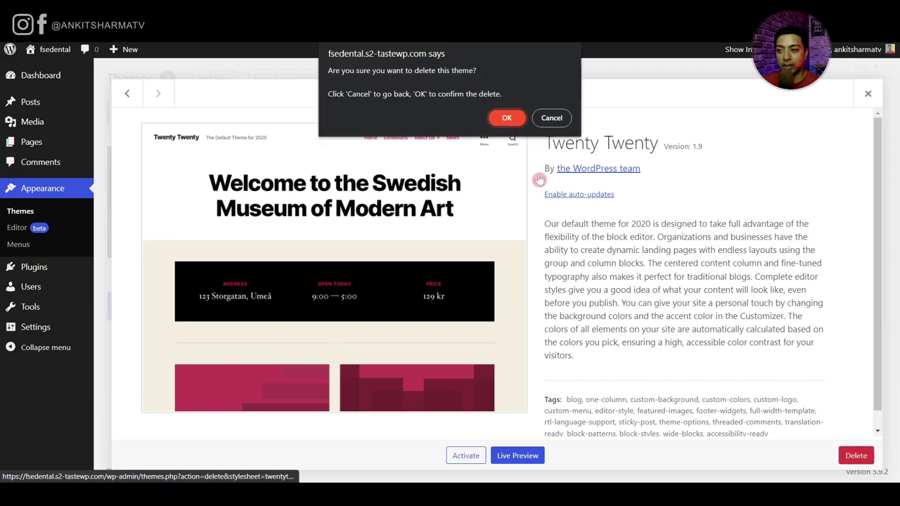
click(506, 118)
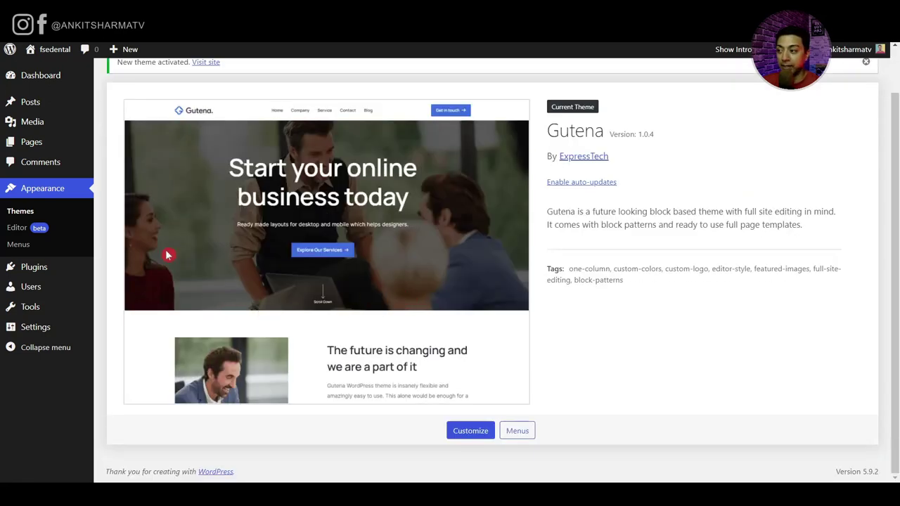
- Rename the existing Sample Page as Home through its quick edit form in the pages list
click(40, 144)
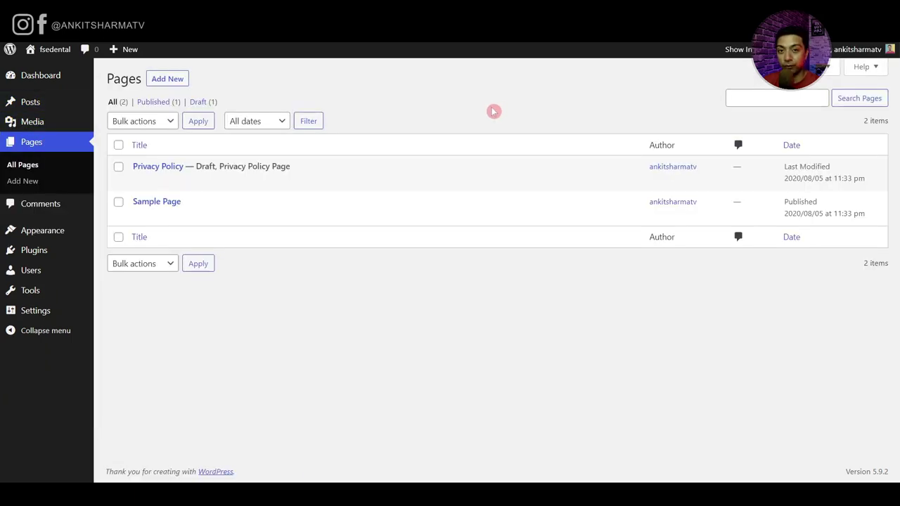
mouse_move(380, 170)
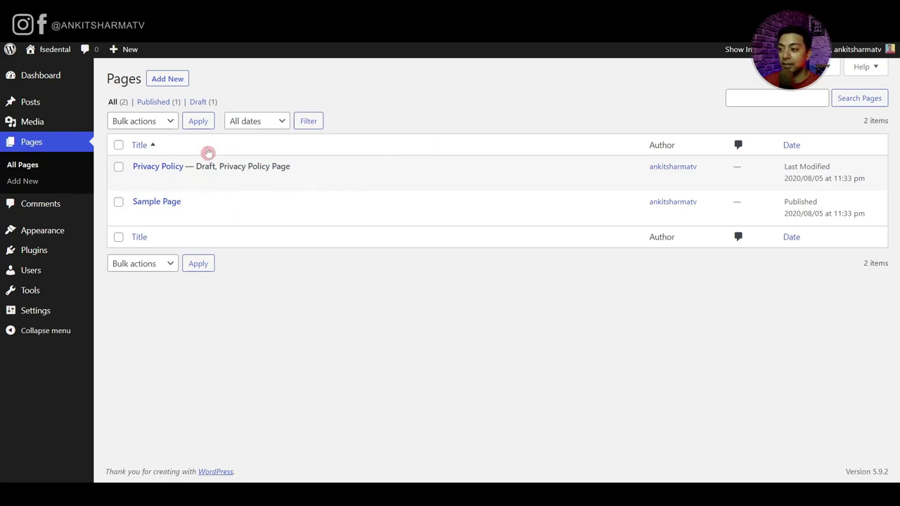
mouse_move(140, 213)
click(171, 216)
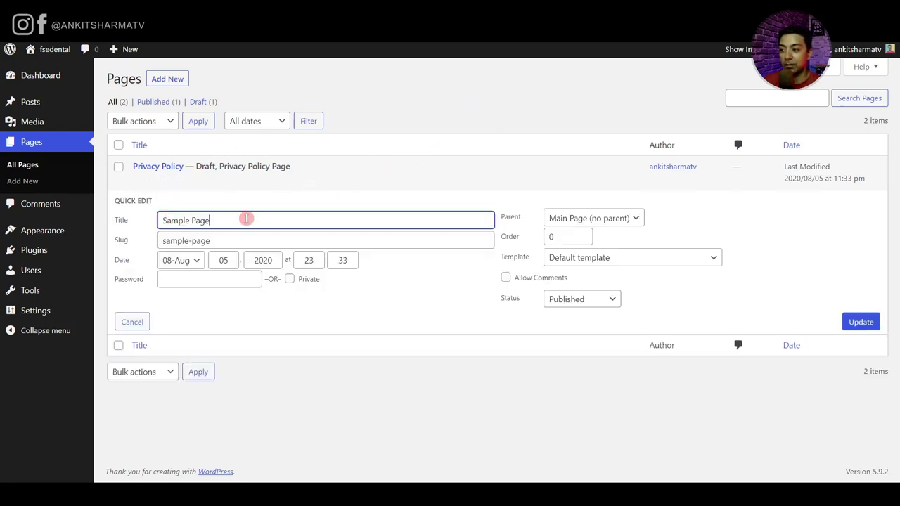
triple_click(247, 220)
text(Home)
key(Tab)
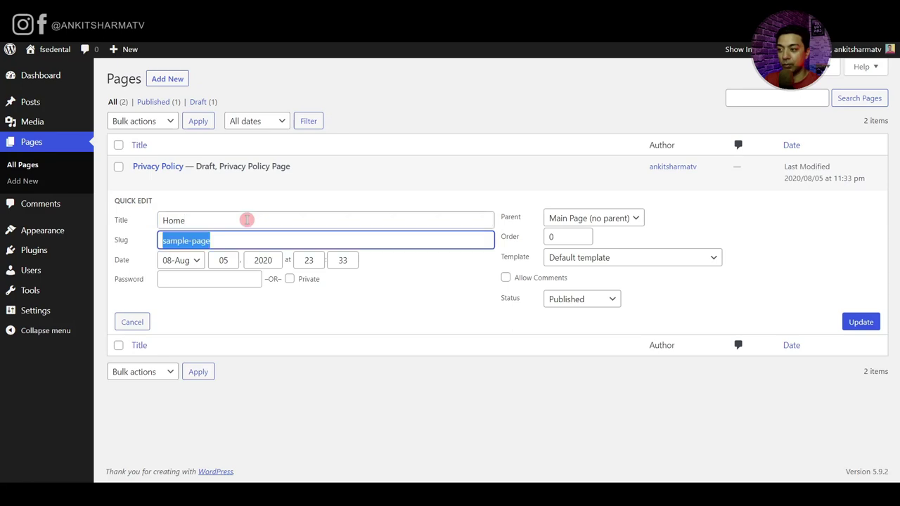
key(Return)
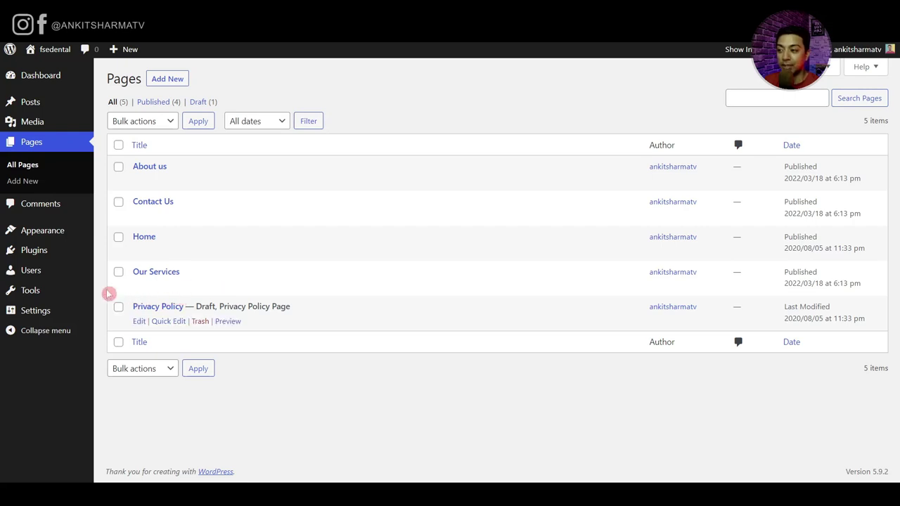
- Create a navigation menu named Top Menu and assign it to the Main Menu display location
mouse_move(40, 234)
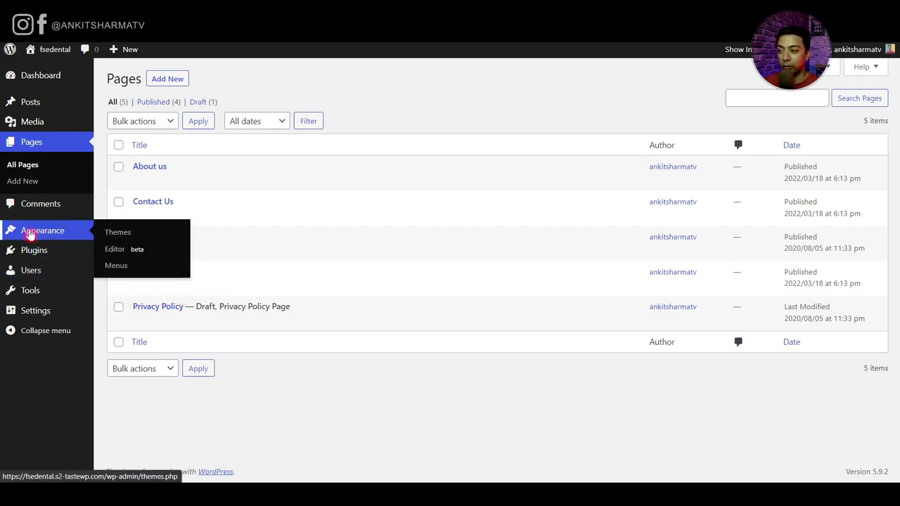
click(114, 271)
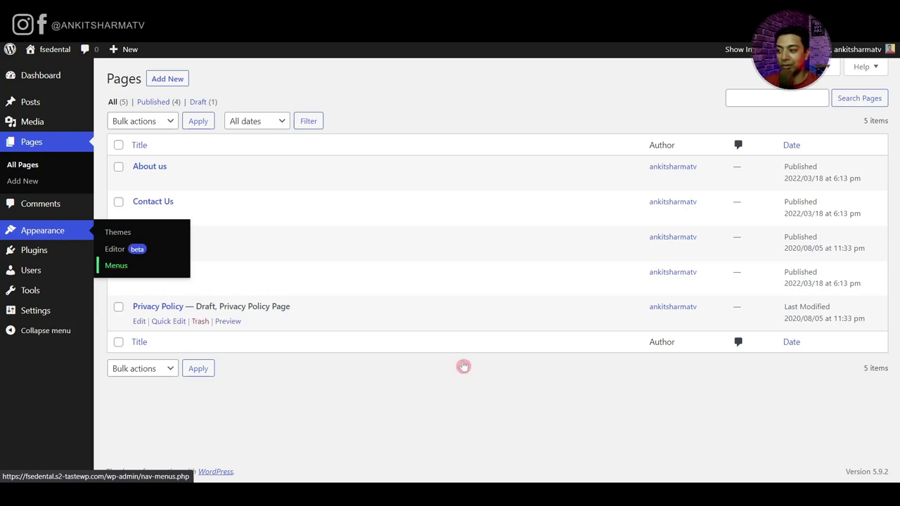
click(377, 209)
click(367, 238)
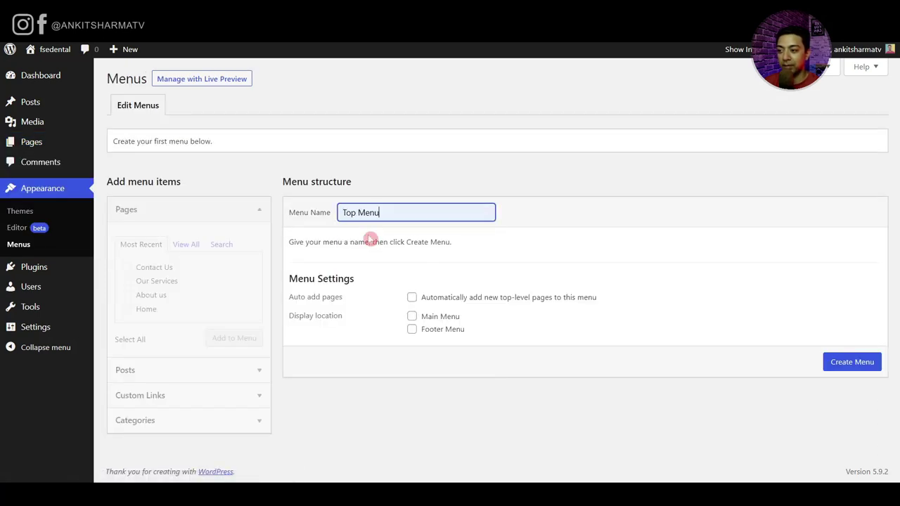
click(412, 317)
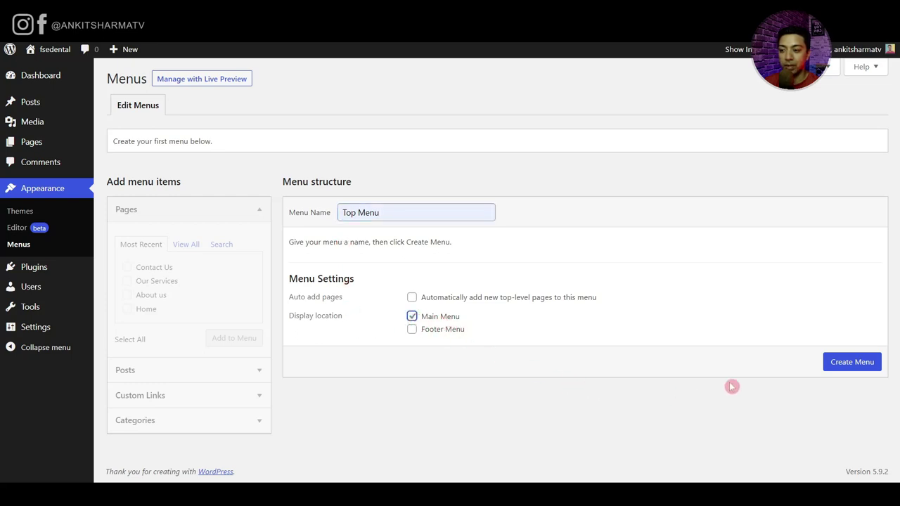
click(840, 366)
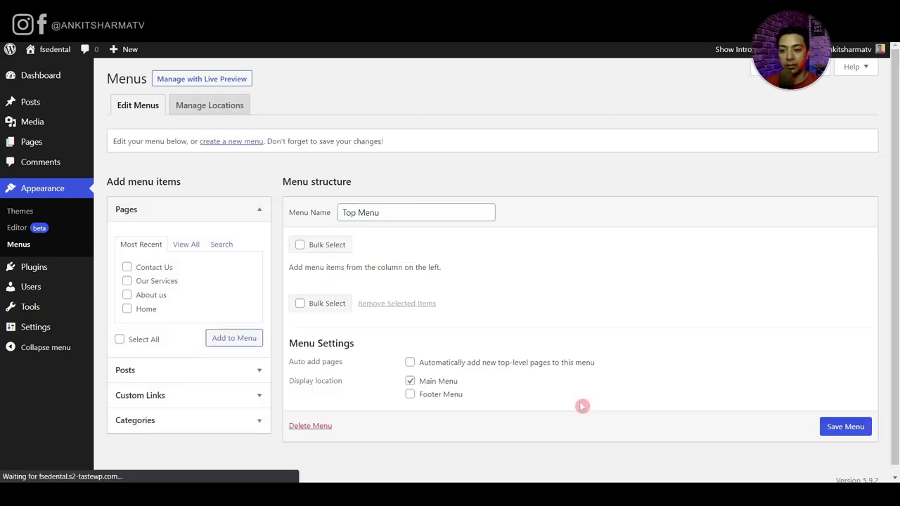
- Add all four pages to Top Menu in the order Home, About us, Our Services, Contact Us, and save the menu
click(120, 339)
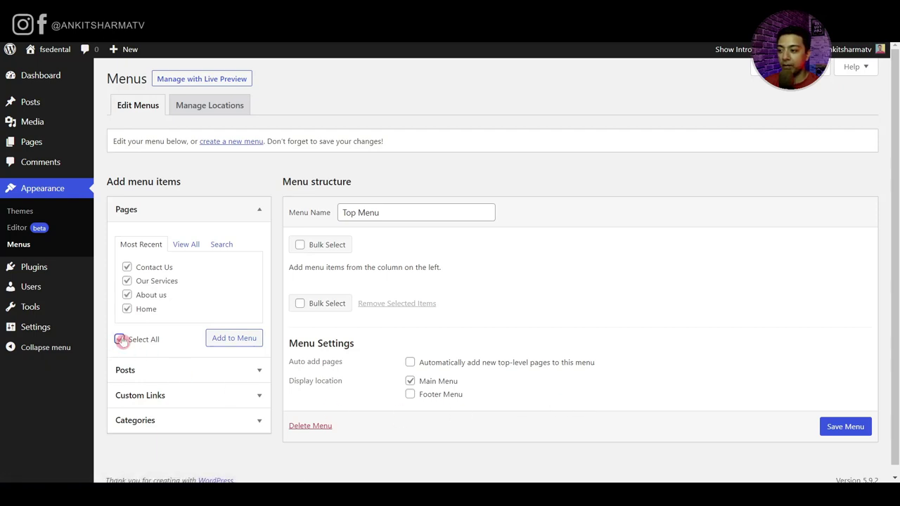
click(217, 340)
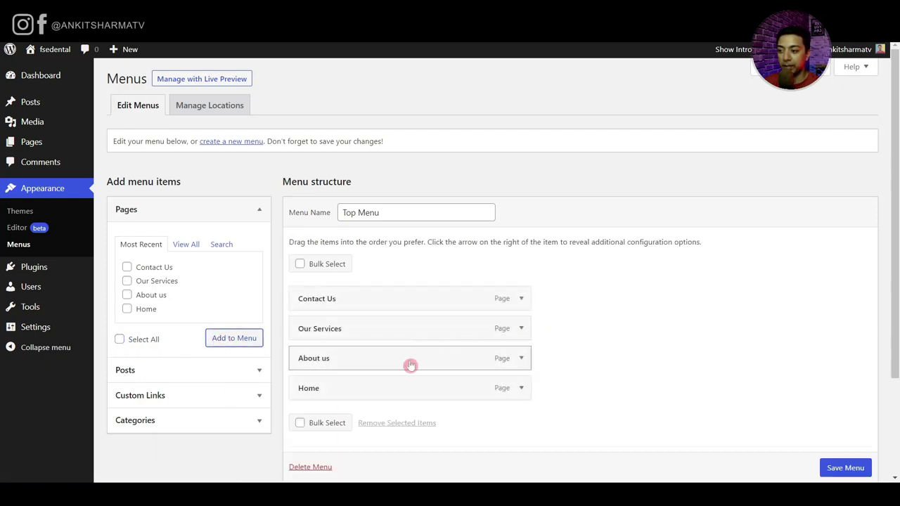
drag(344, 390, 345, 298)
drag(319, 388, 320, 334)
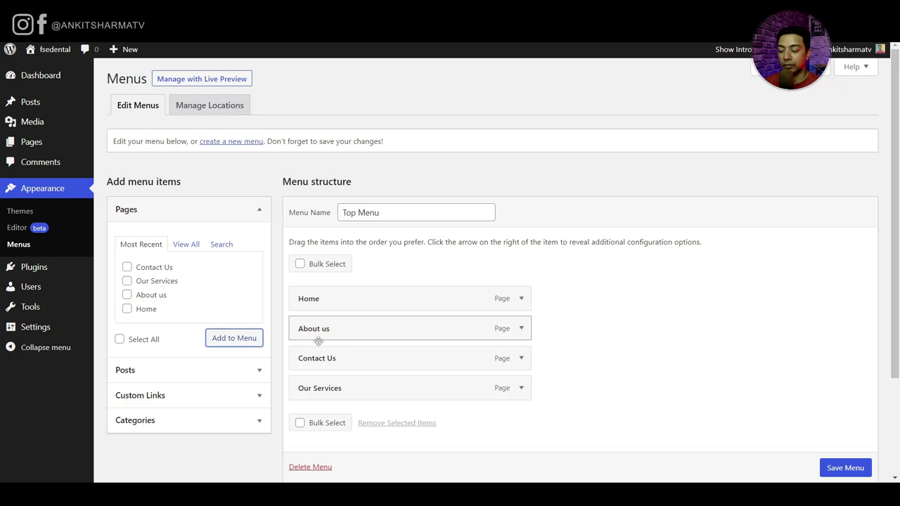
drag(312, 386, 314, 359)
click(836, 476)
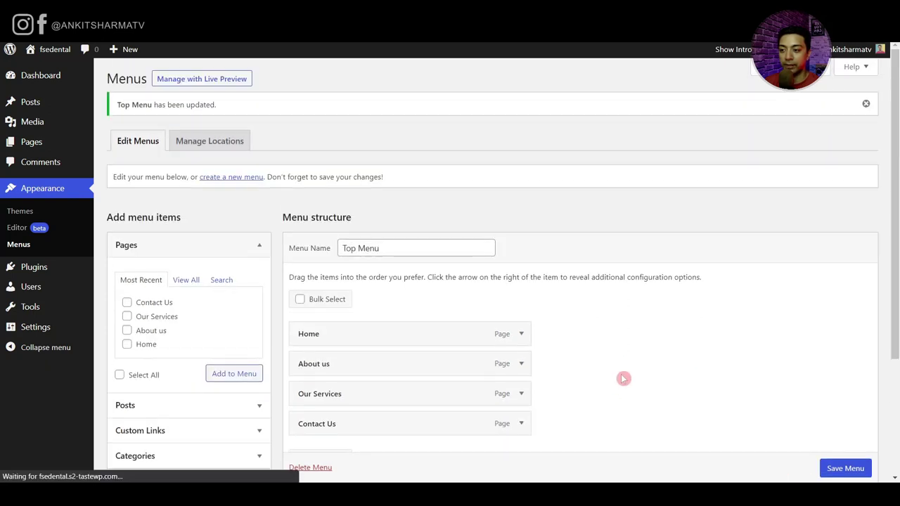
scroll(617, 346, down, 3)
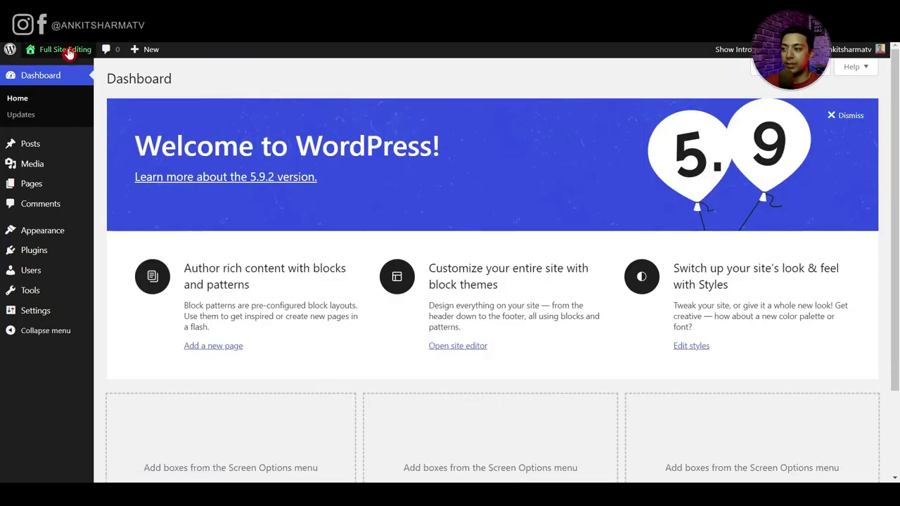
- Open the site's front end in a new tab from the admin dashboard
mouse_move(70, 50)
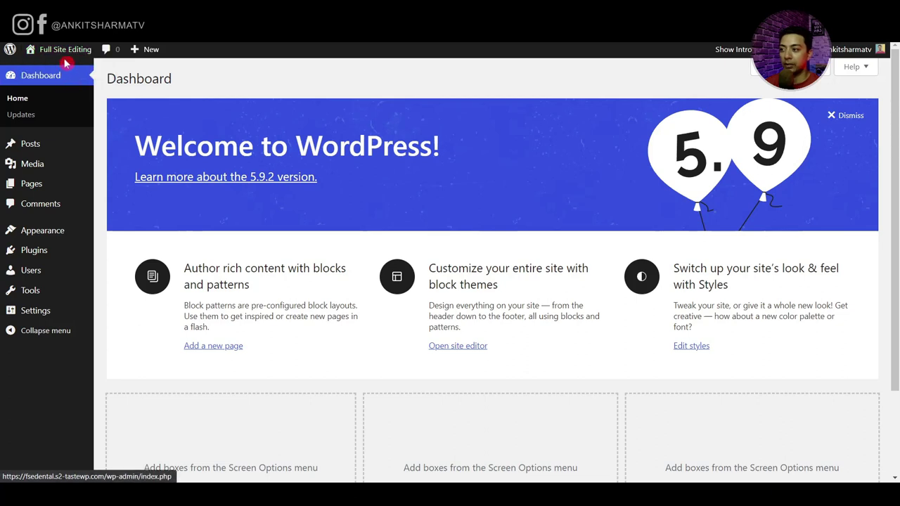
right_click(58, 68)
click(91, 77)
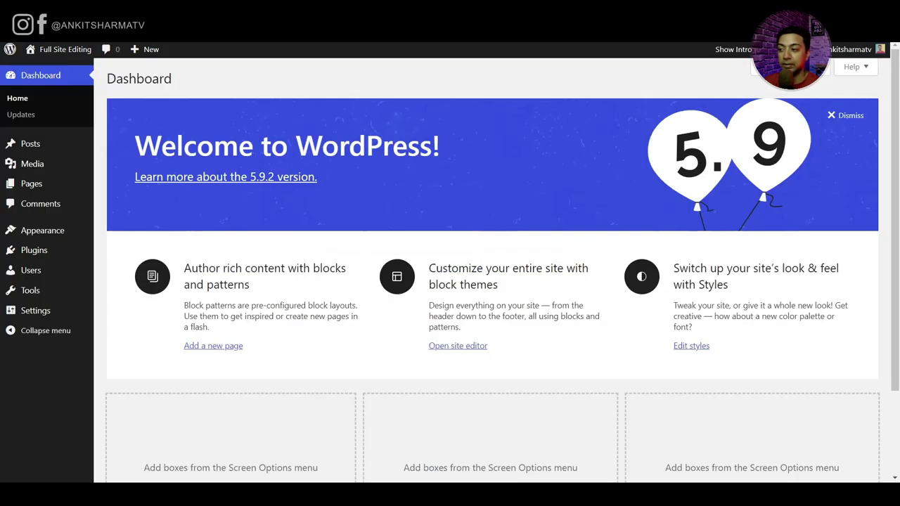
- Open the site editor and bring up its list of template parts
mouse_move(46, 236)
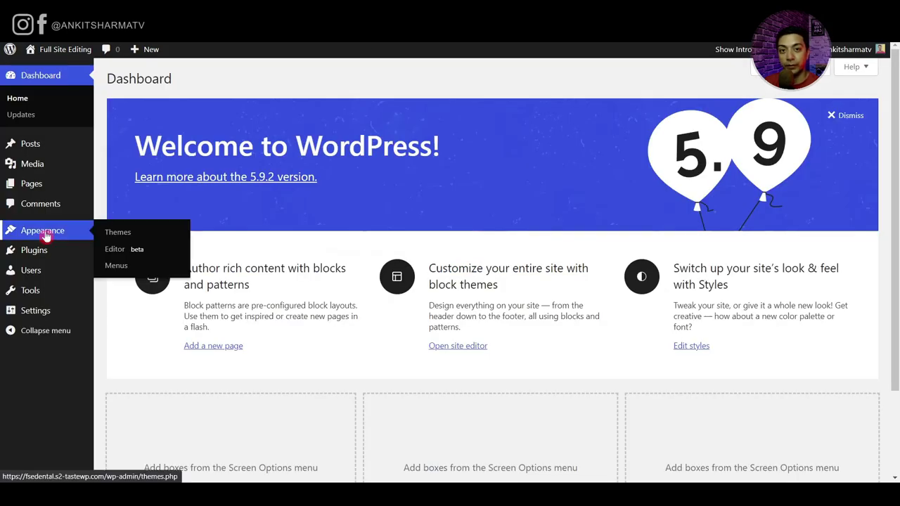
click(115, 251)
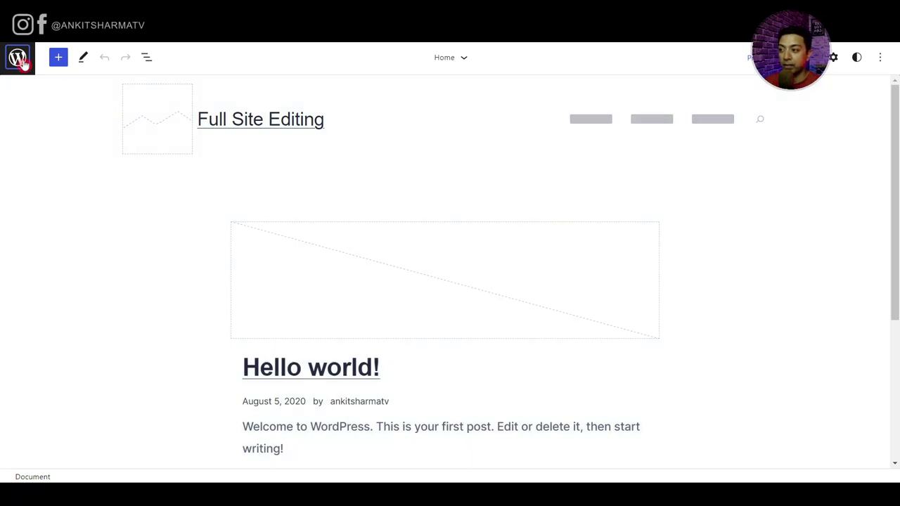
click(18, 57)
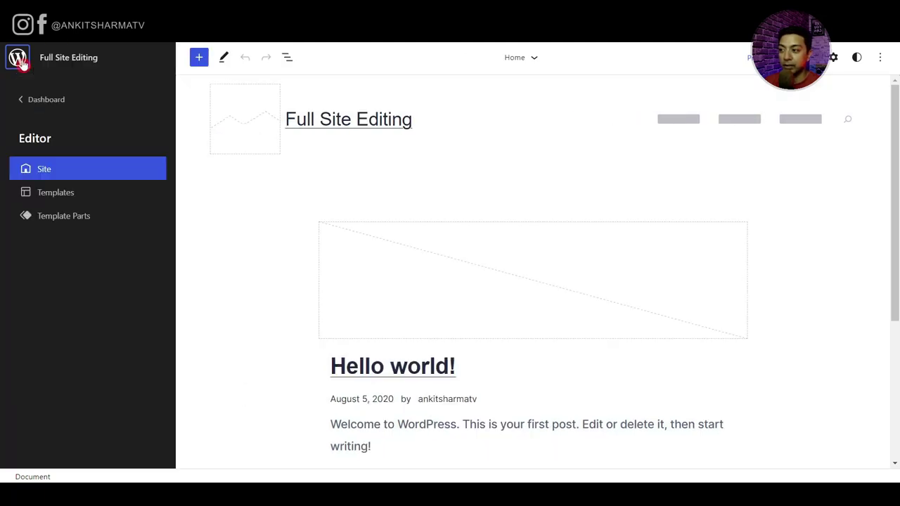
click(57, 223)
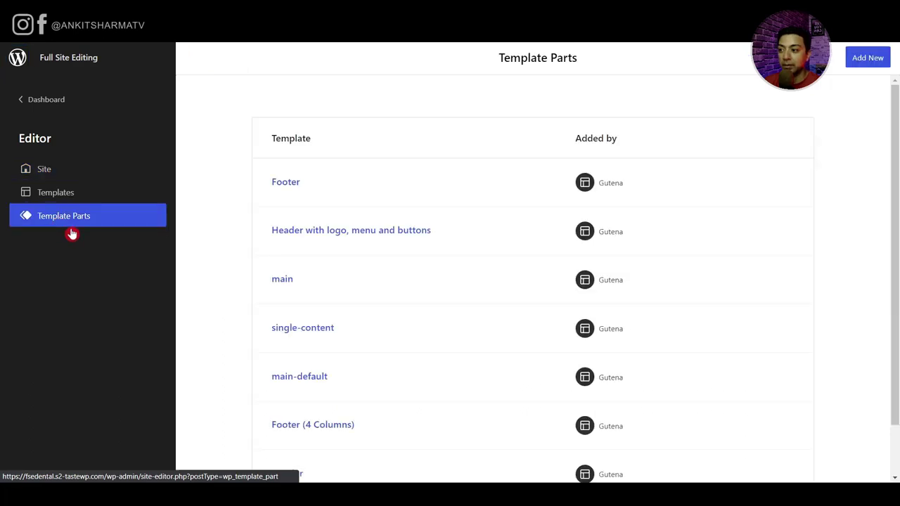
scroll(313, 280, down, 1)
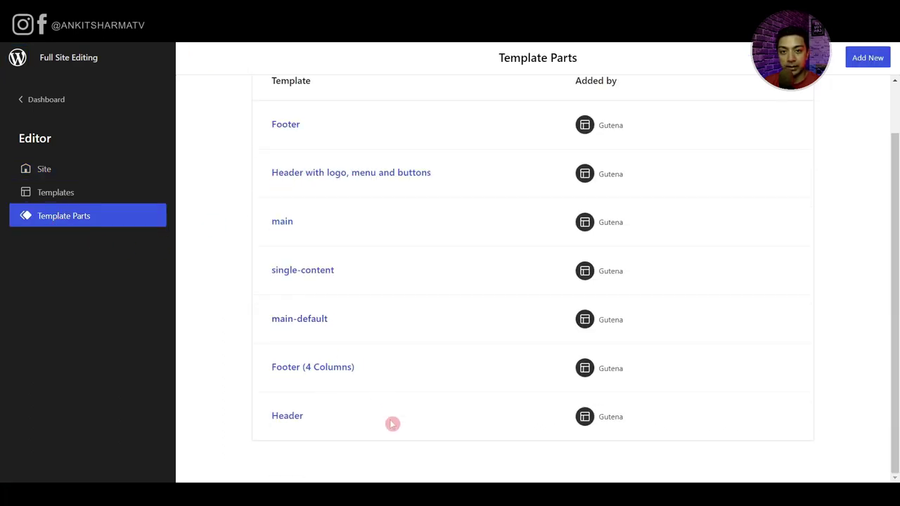
scroll(393, 424, up, 1)
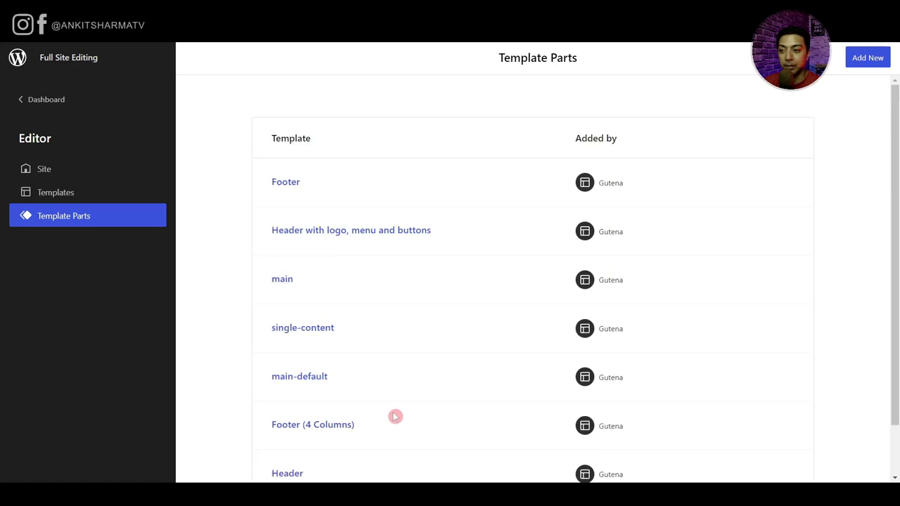
- Create a new template part named C-Header with the Header area
click(861, 64)
text(C-)
key(Down)
key(Return)
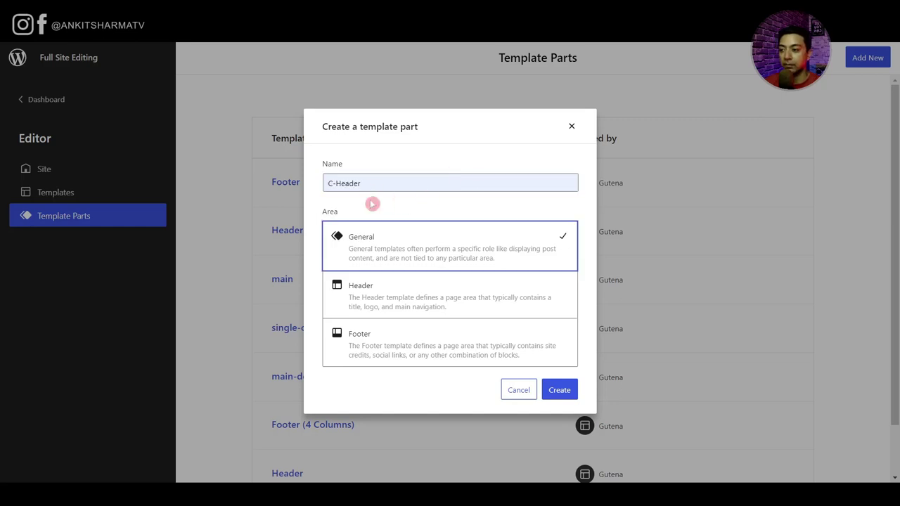
click(379, 304)
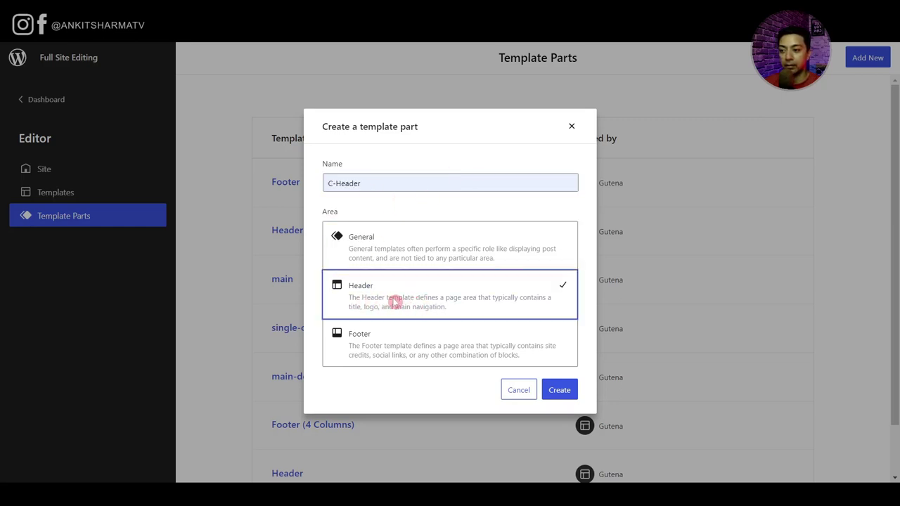
click(566, 395)
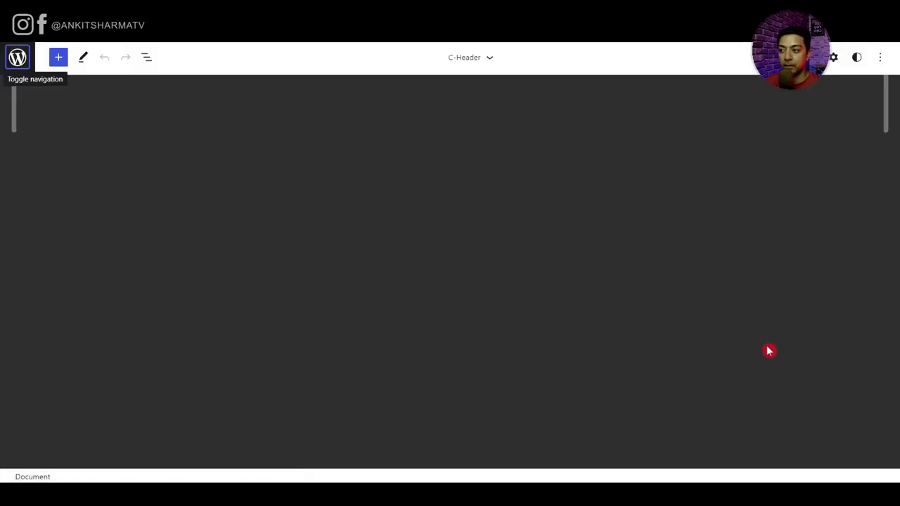
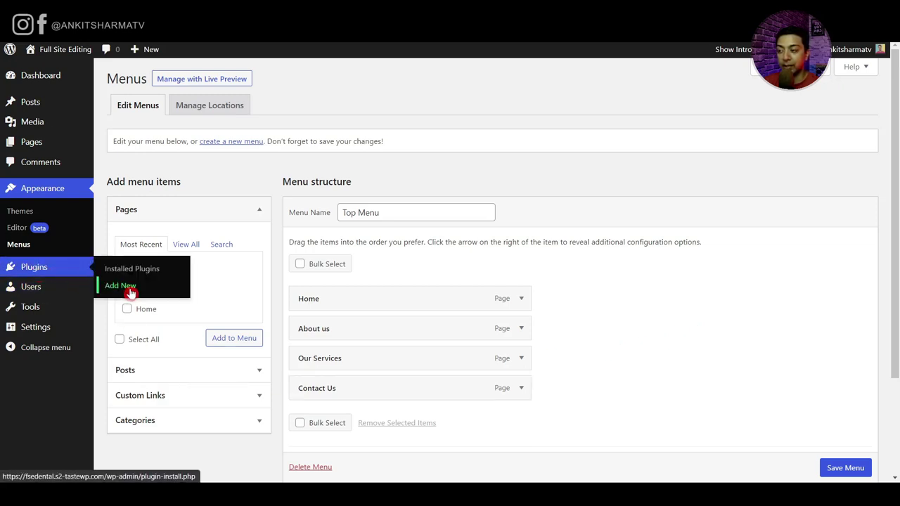
- Search the plugin directory for kadence, then install and activate Gutenberg Blocks by Kadence Blocks
click(131, 292)
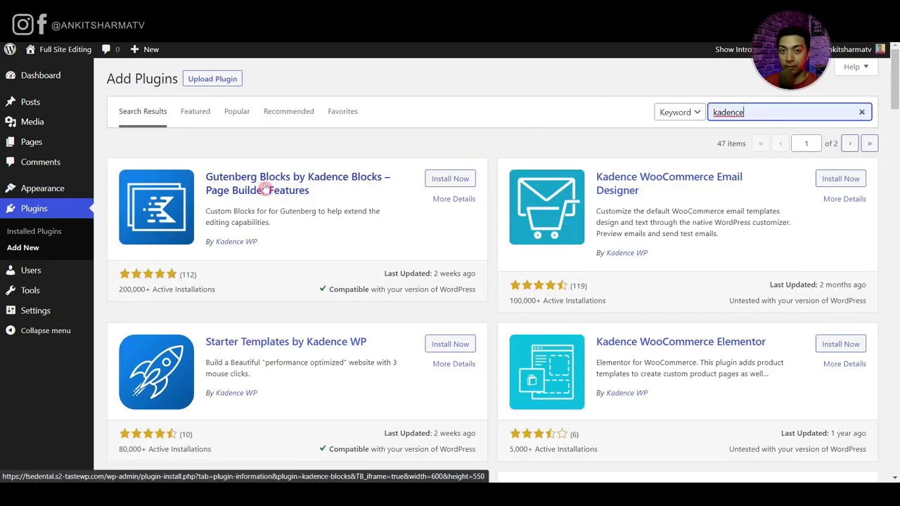
click(438, 182)
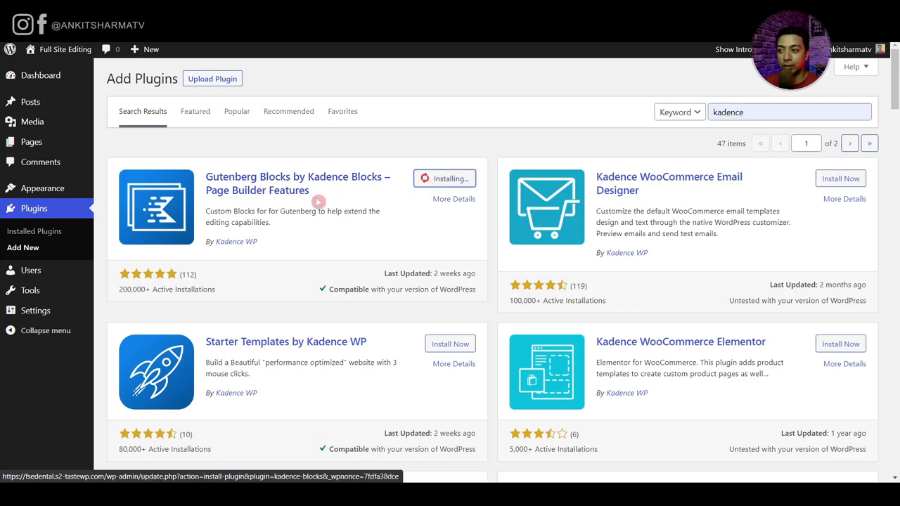
click(450, 181)
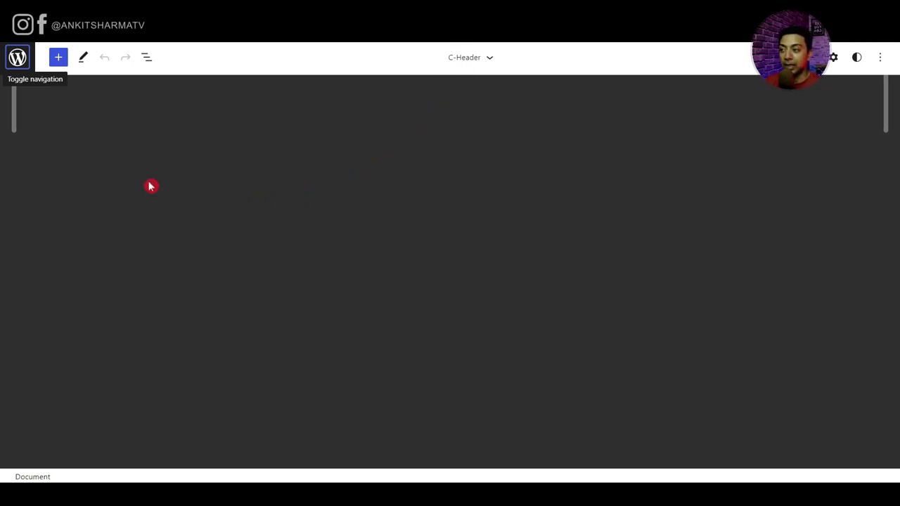
- Insert a Kadence Row Layout block in the C-Header template part, using the three-column layout with a wide centre and narrow outer columns
click(58, 62)
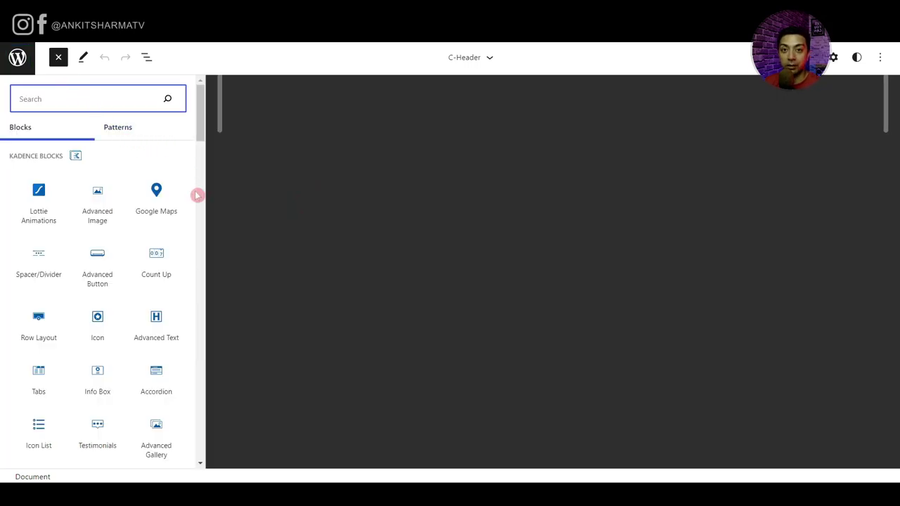
click(239, 166)
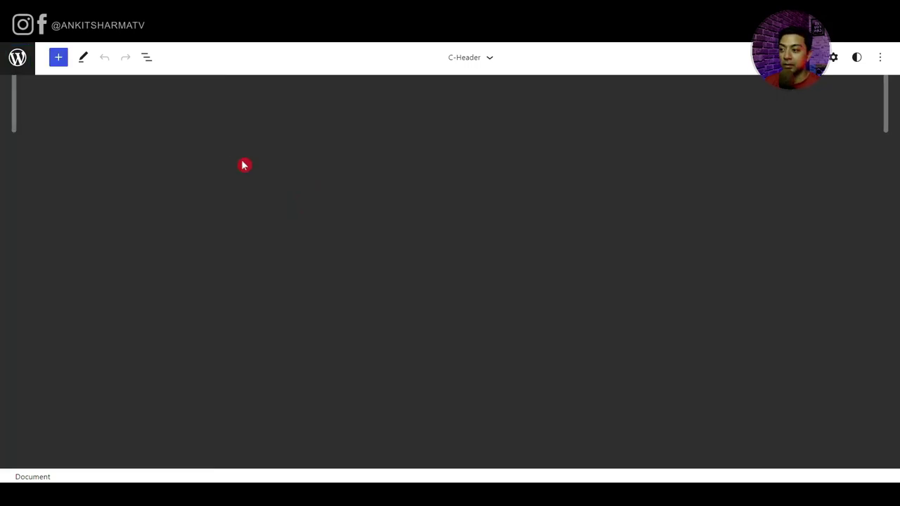
click(59, 58)
text(row)
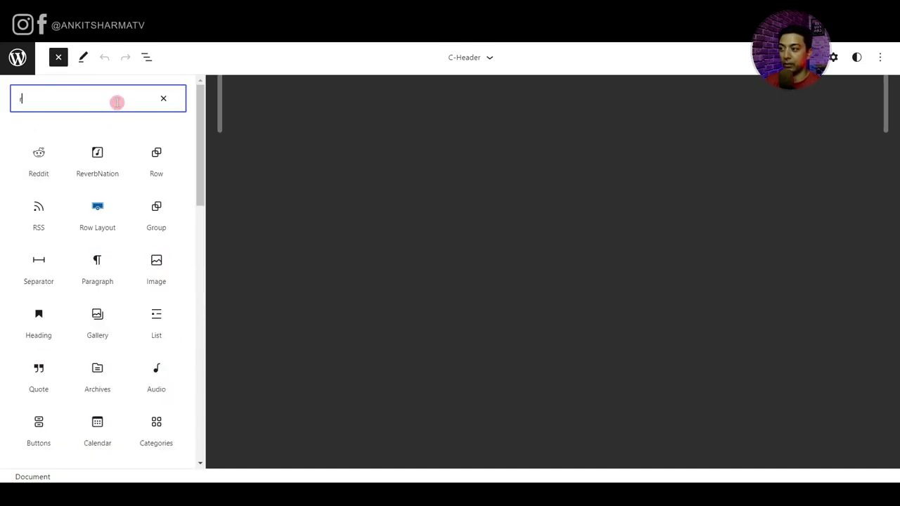
mouse_move(102, 158)
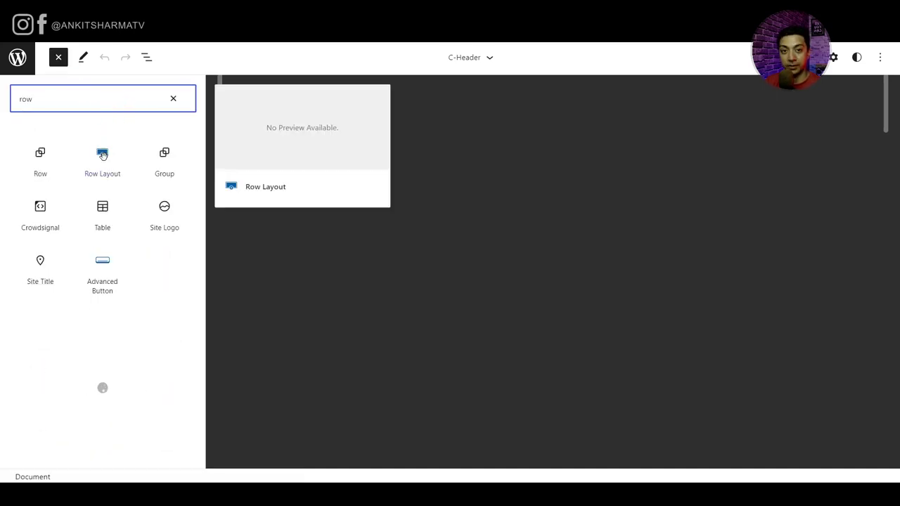
click(98, 175)
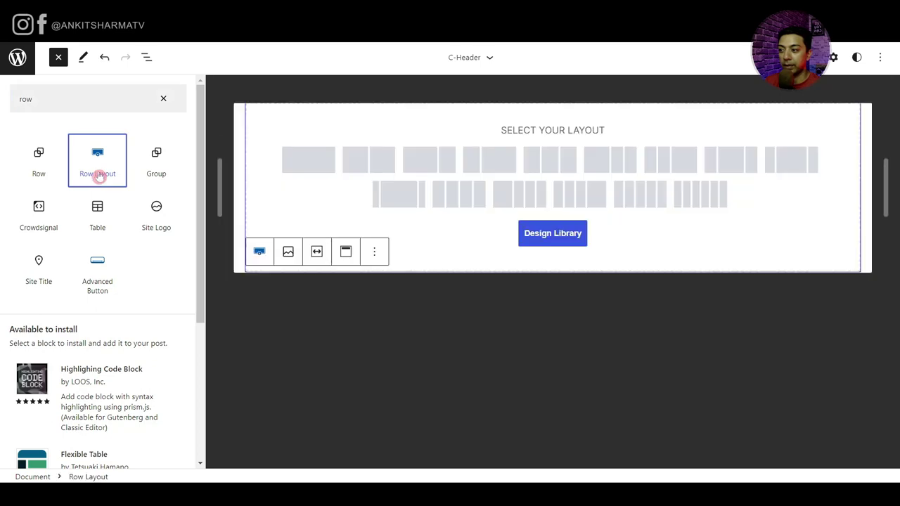
click(665, 195)
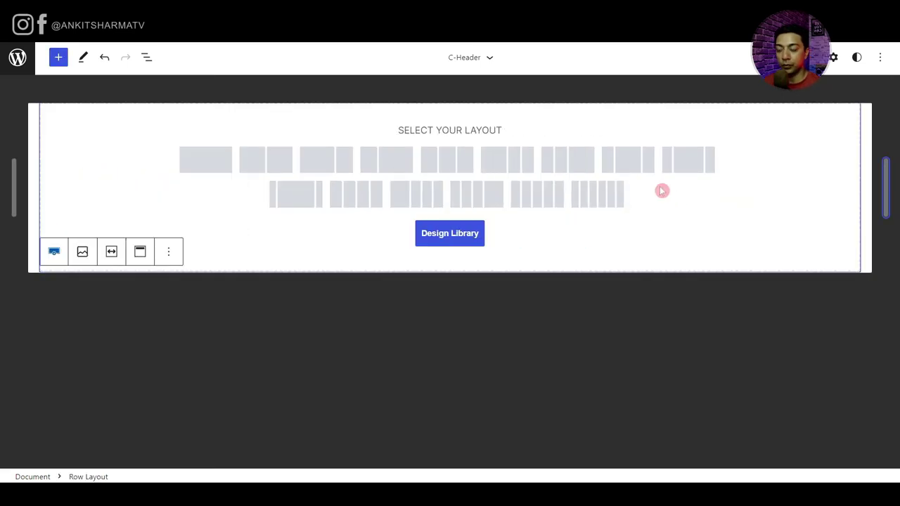
click(687, 161)
click(321, 239)
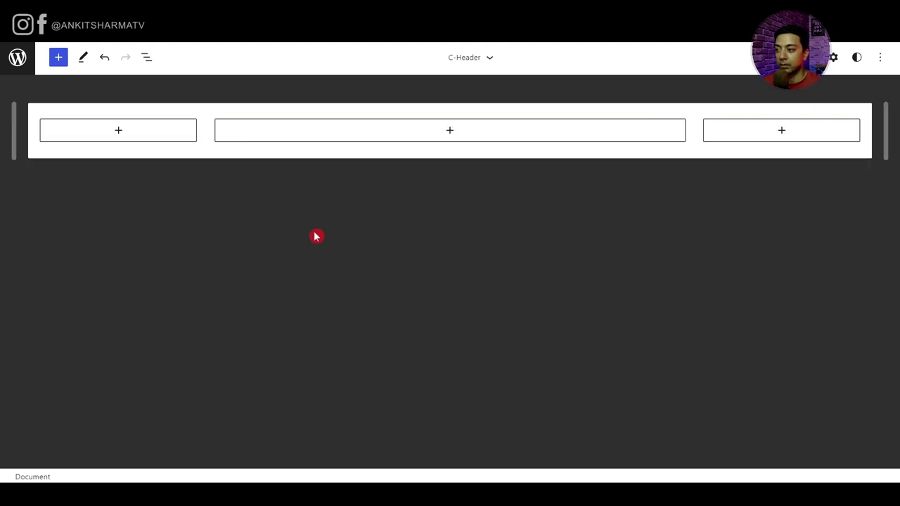
- Insert a Site Logo block in the header row's first column and upload logo.jpg as its image
click(120, 133)
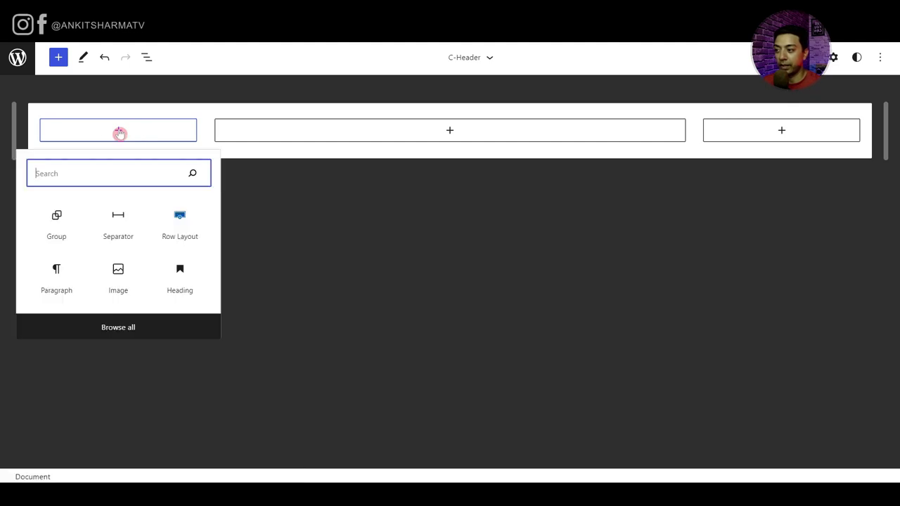
text(site)
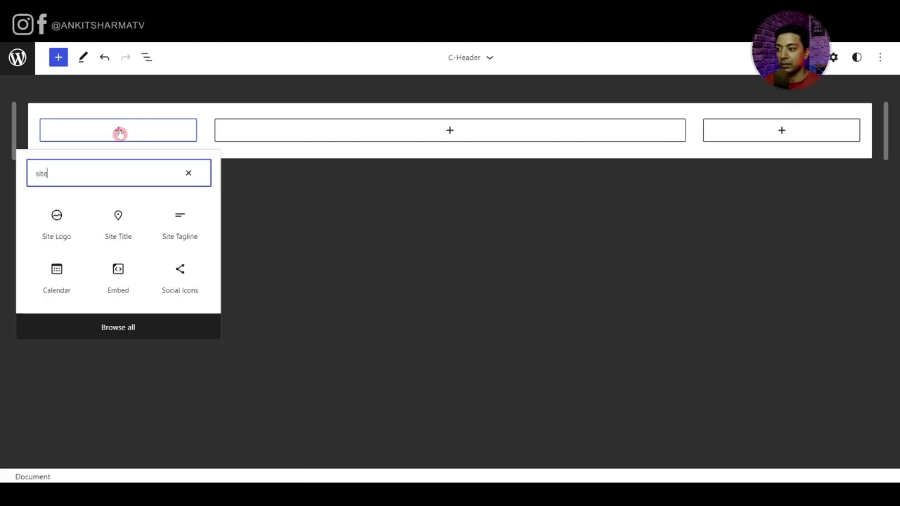
click(51, 239)
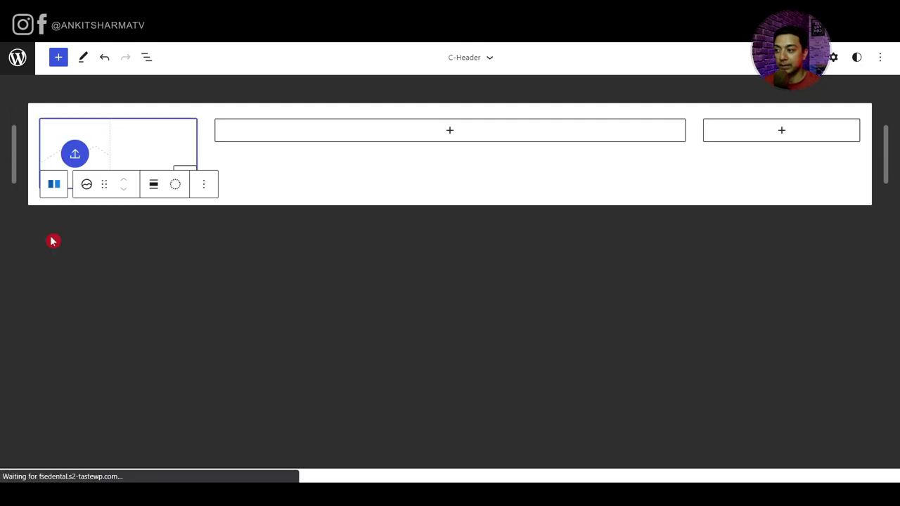
click(74, 156)
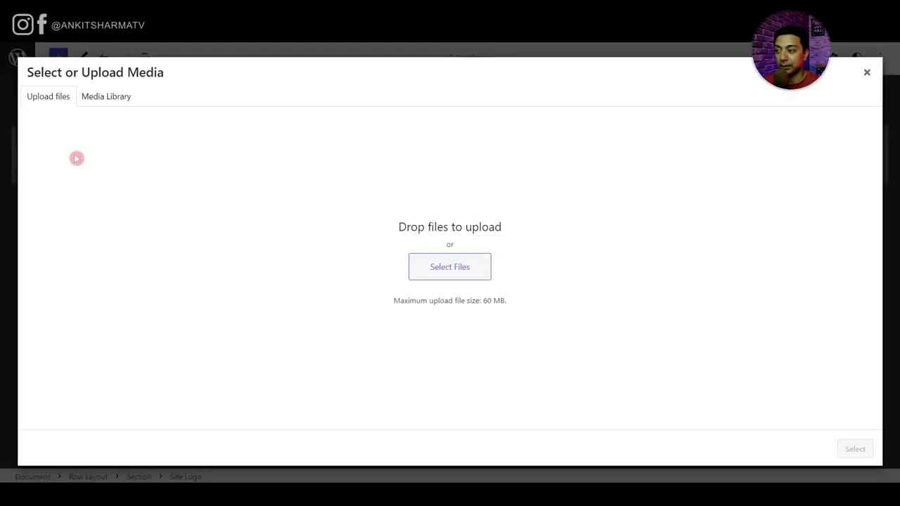
click(434, 275)
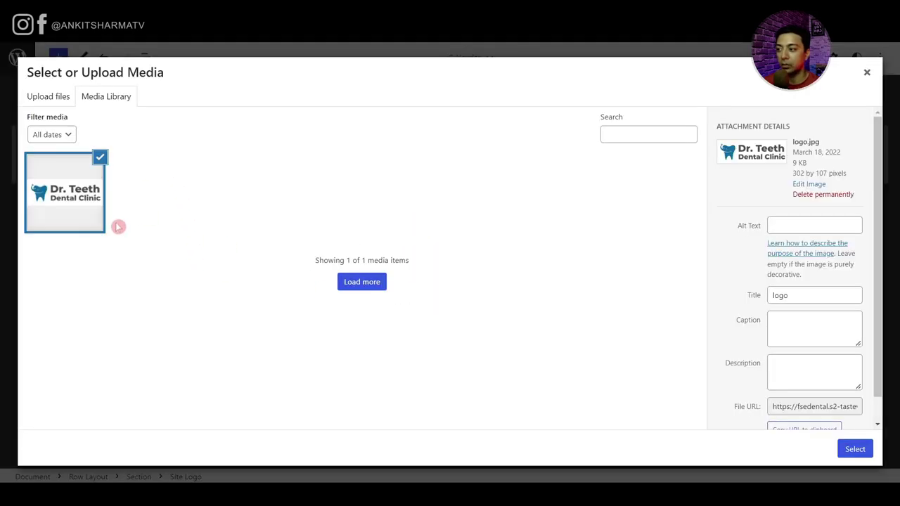
click(850, 449)
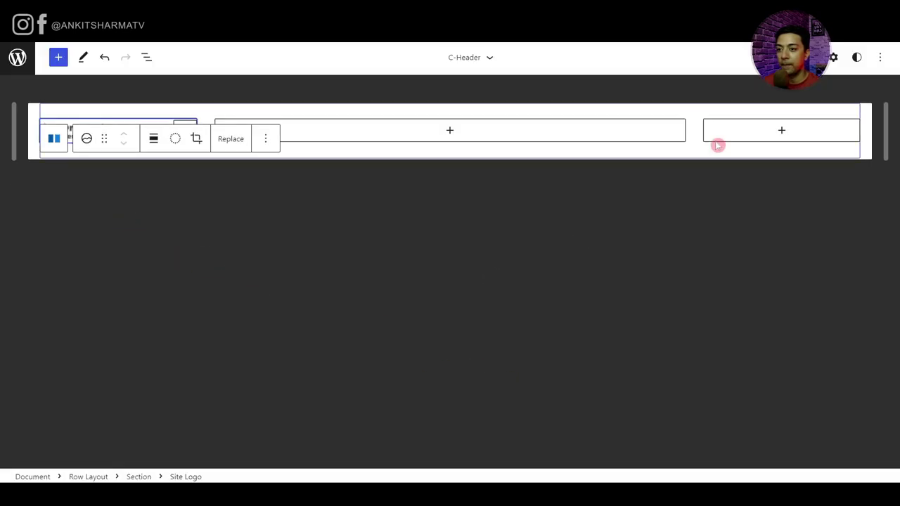
- Set the header Site Logo's image width to 200
click(833, 59)
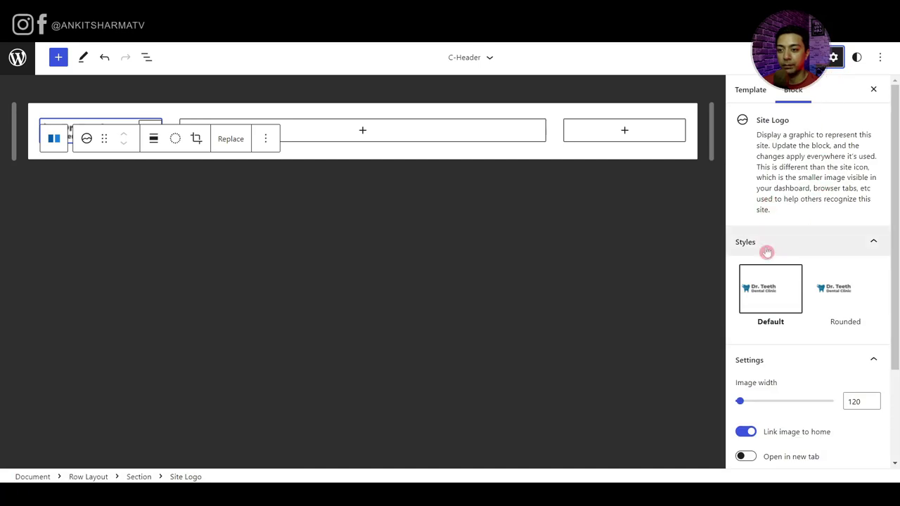
scroll(818, 233, down, 2)
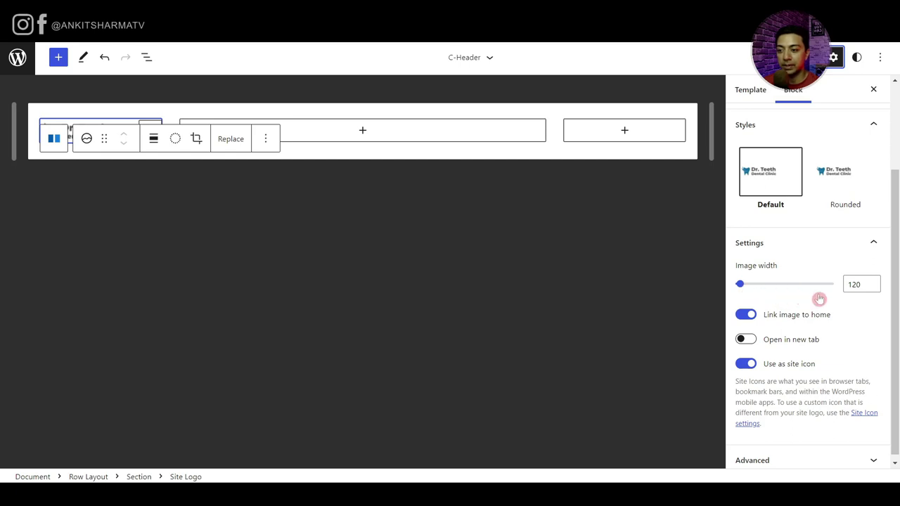
click(851, 284)
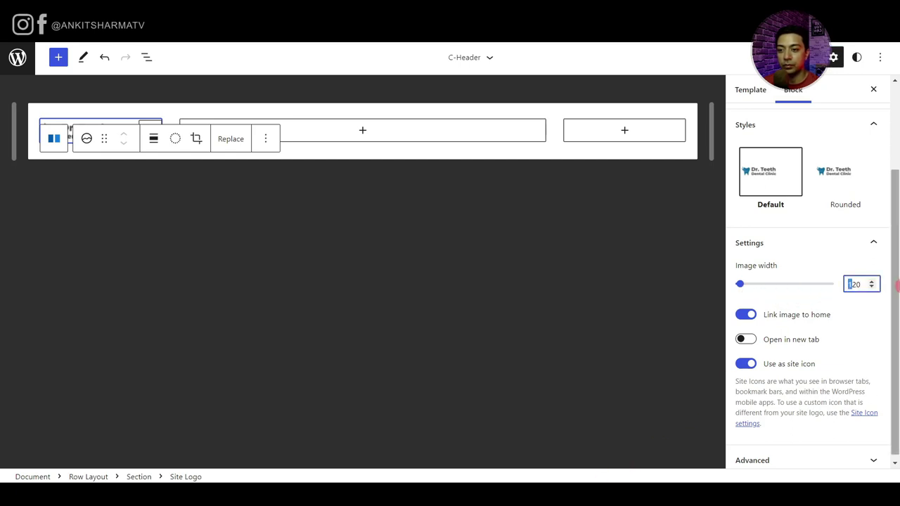
text(2)
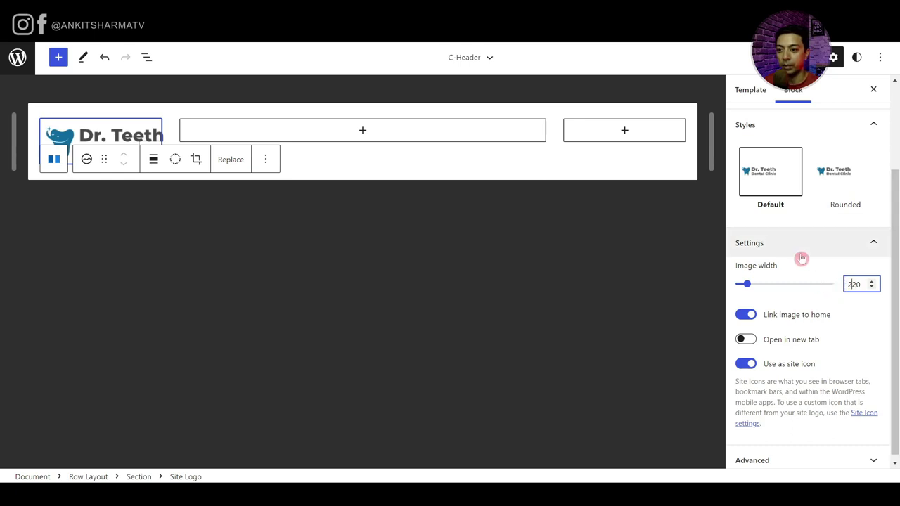
key(Delete)
text(0)
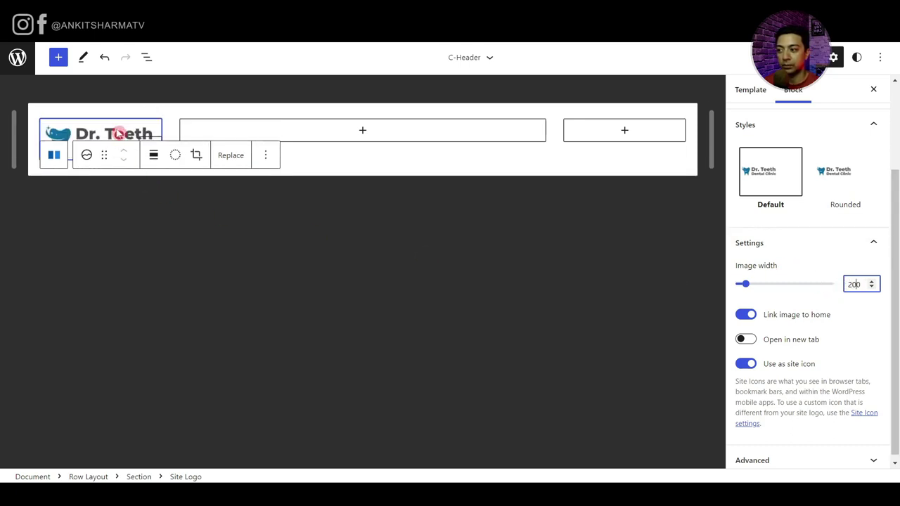
- Search the blocks for navi and insert a Navigation block in the header row's middle column
click(362, 131)
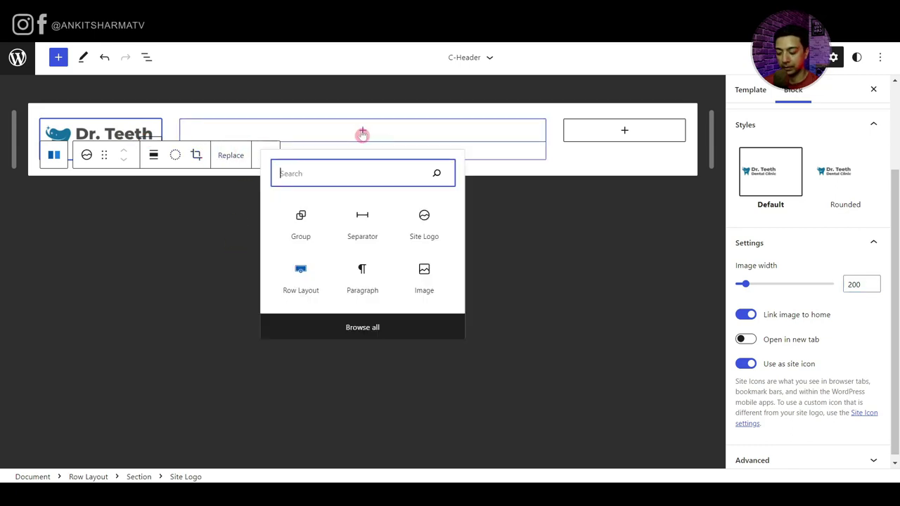
text(navi)
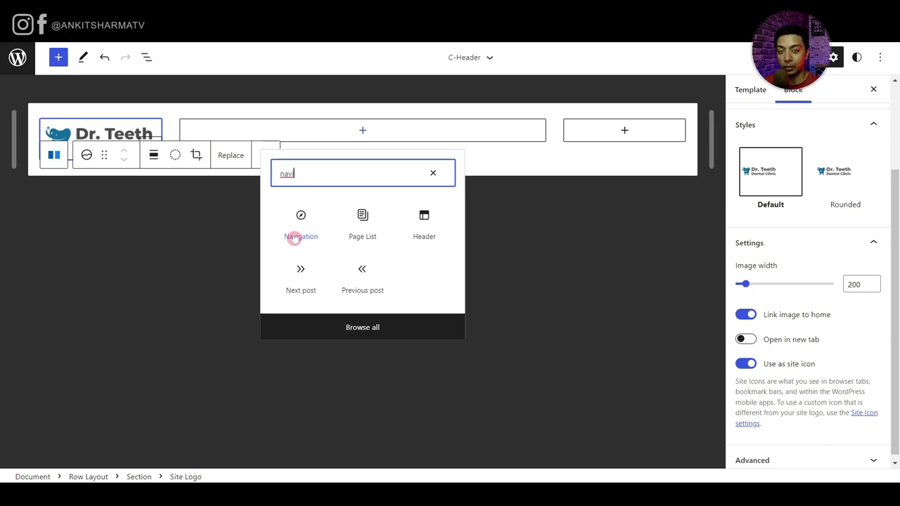
click(293, 238)
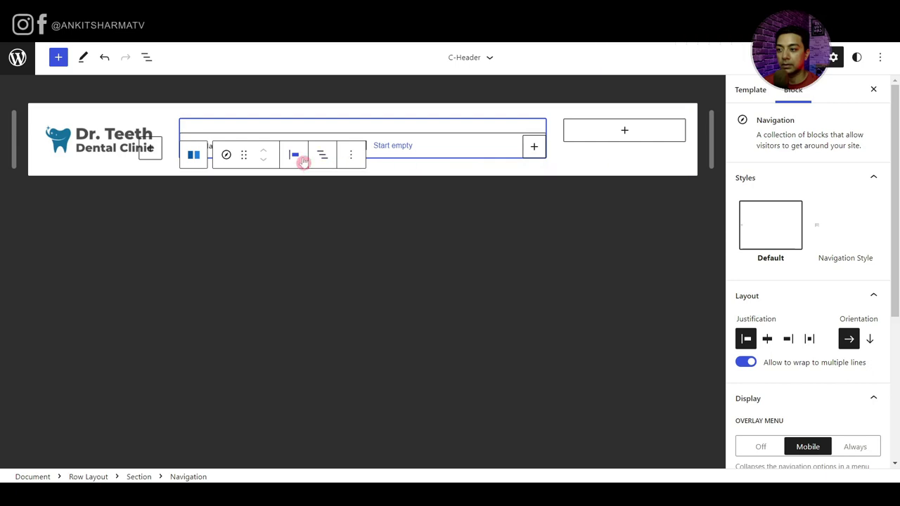
- Justify the Navigation block's items to the right and fill it with the existing Navigation menu
click(302, 160)
click(291, 158)
click(292, 159)
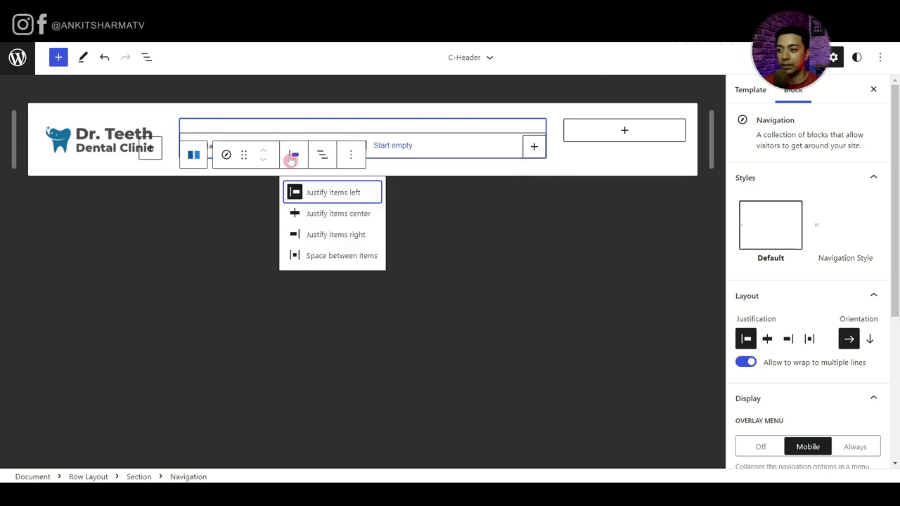
click(336, 238)
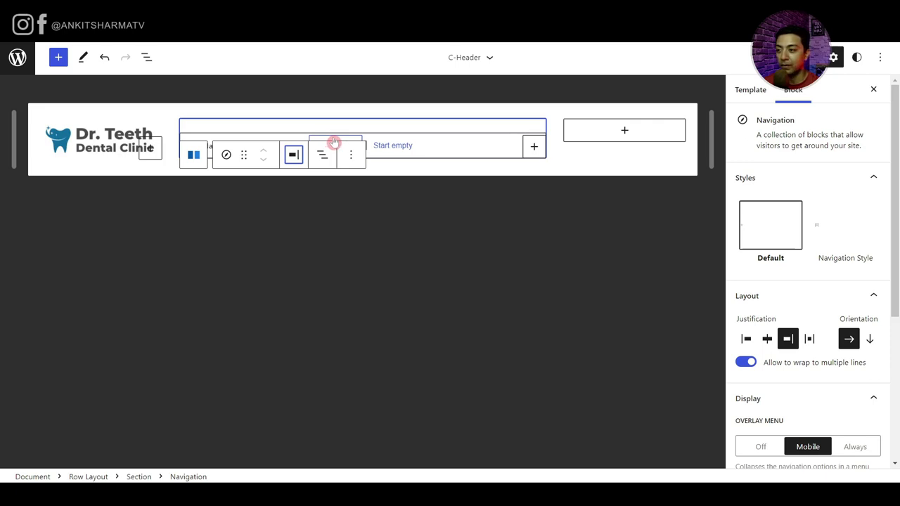
click(335, 142)
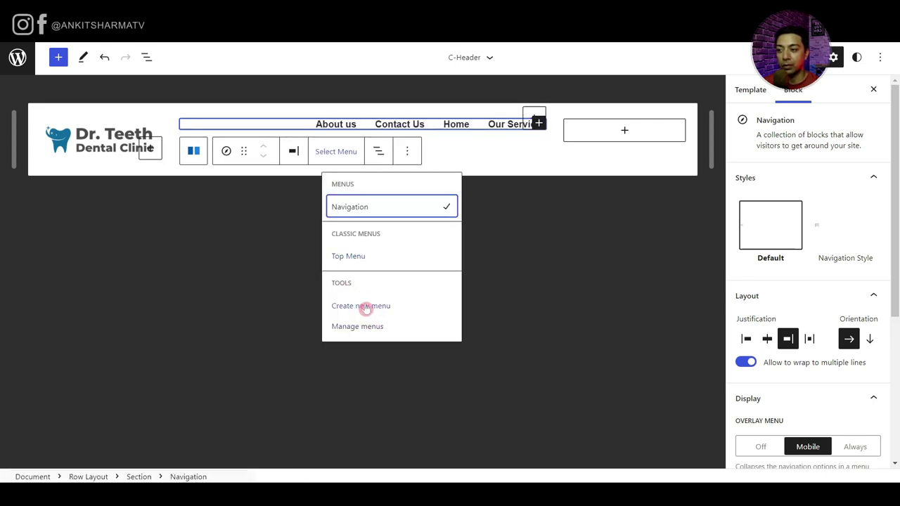
click(352, 253)
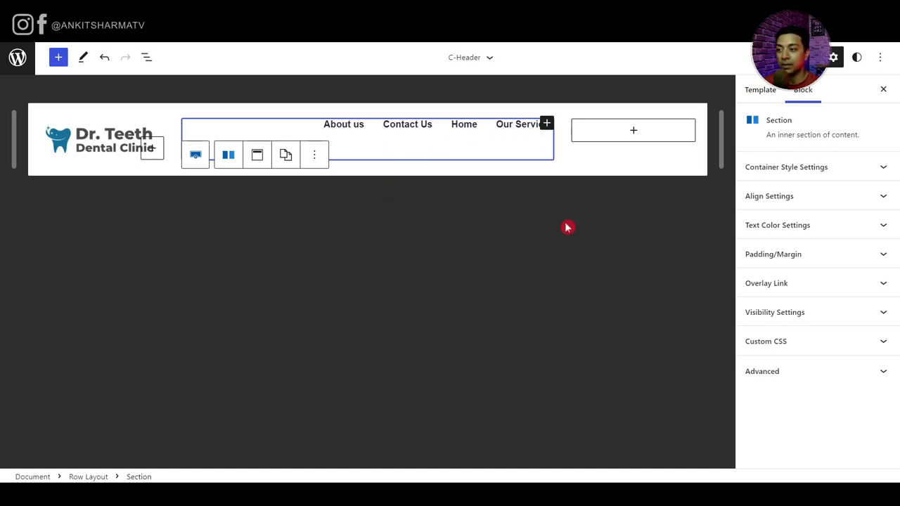
- Insert a Kadence Advanced Button labelled "Book an appointment" in the header row's third column and save the template part
click(634, 133)
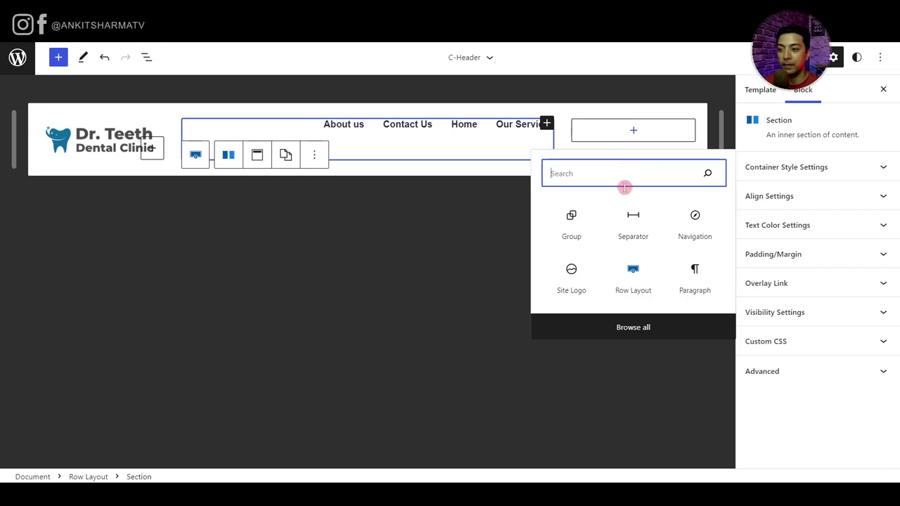
text(button)
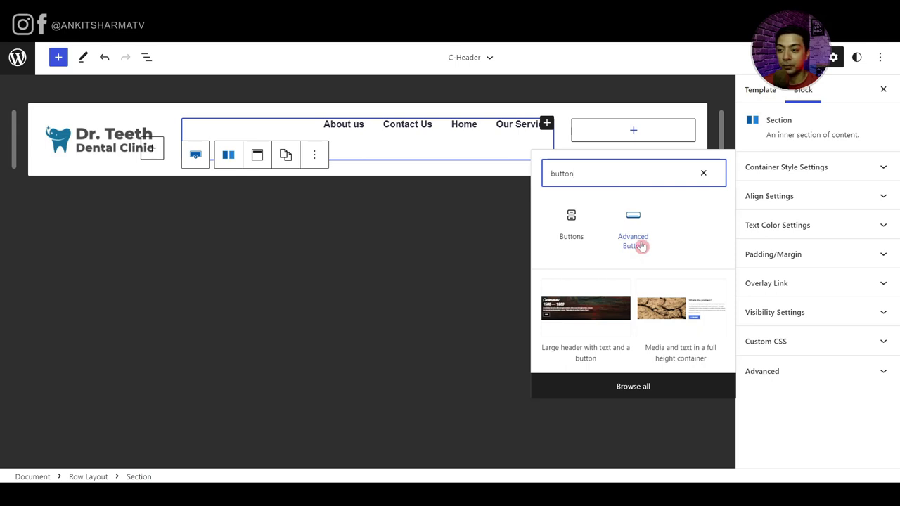
click(640, 245)
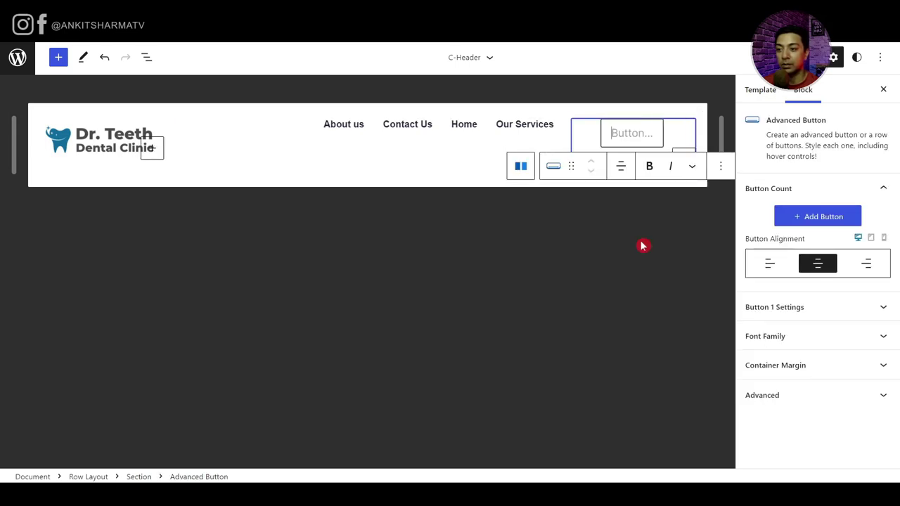
text(Book an appointment)
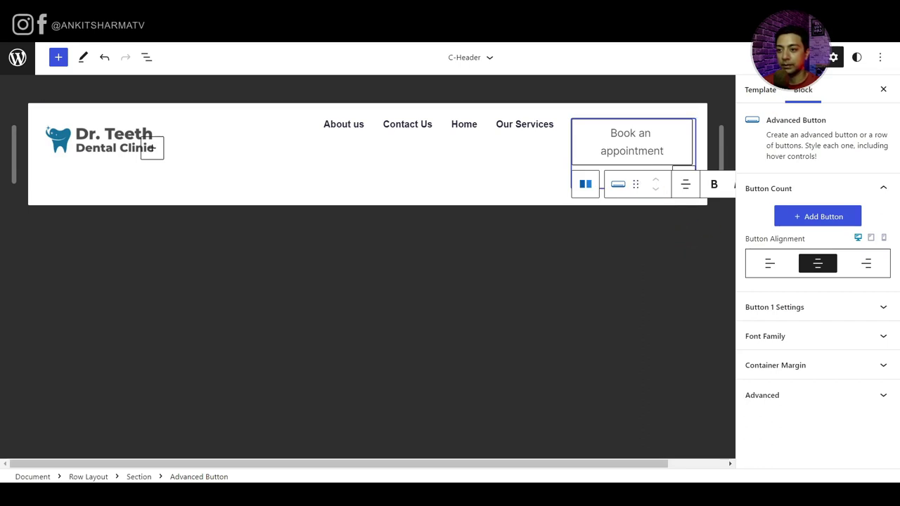
key(ctrl+s)
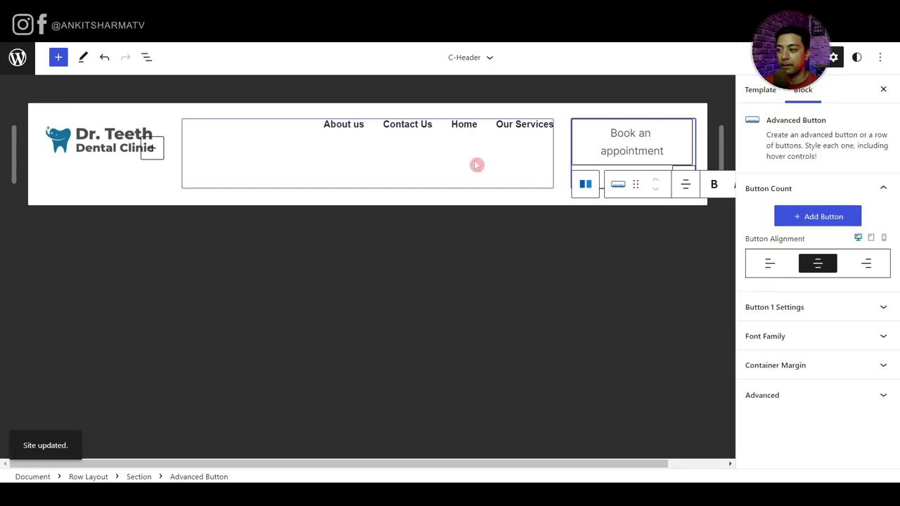
- Select the whole header Row Layout block and set its vertical alignment to Align Middle
click(147, 57)
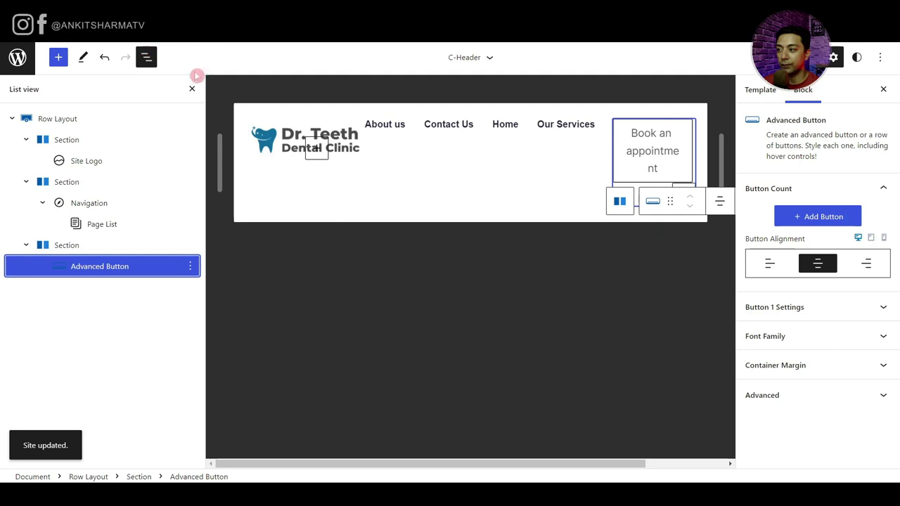
click(49, 120)
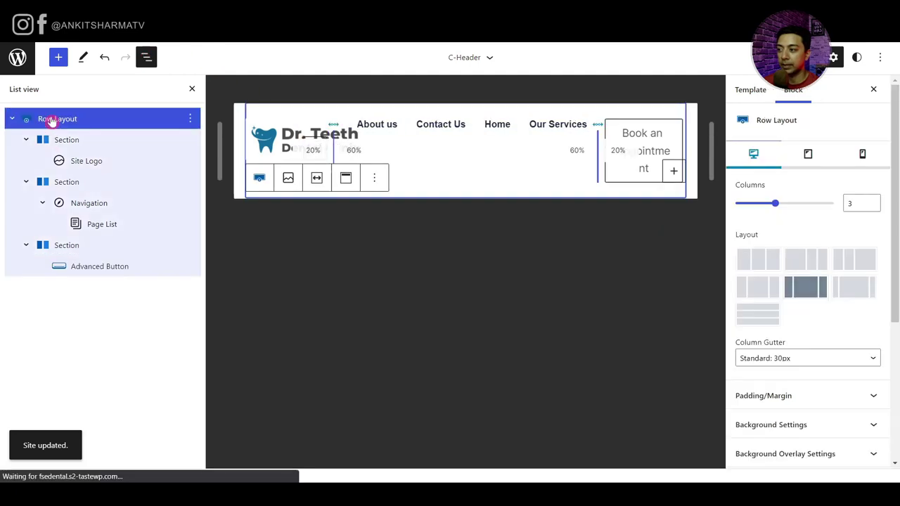
click(347, 178)
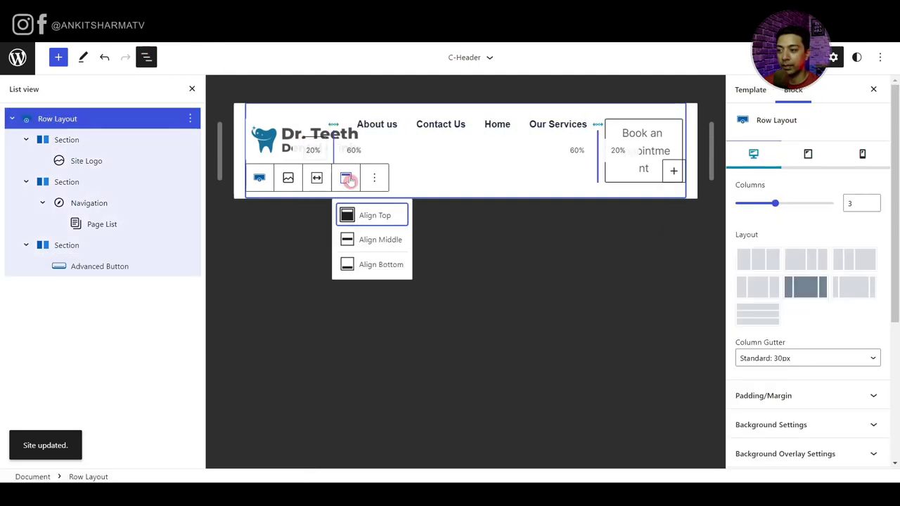
click(367, 242)
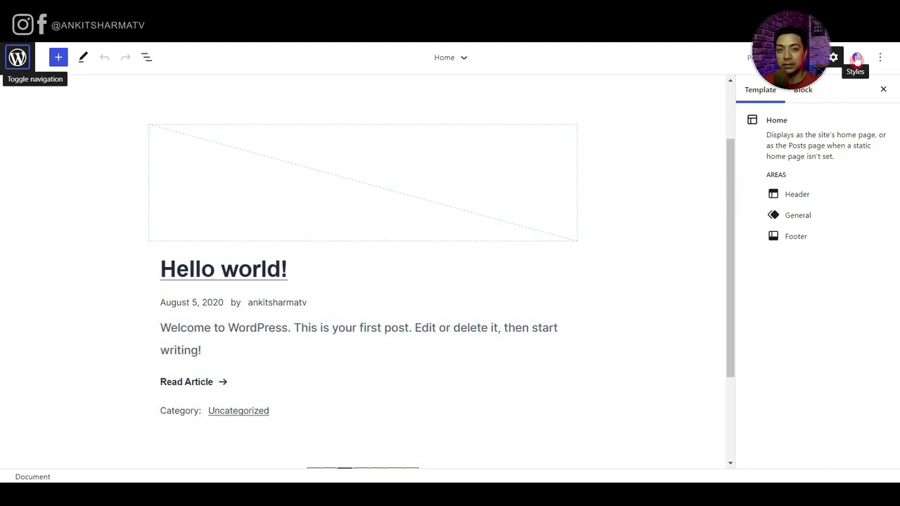
- In the site-wide styles, edit the theme colour palette and set the Primary colour to #333333
click(857, 58)
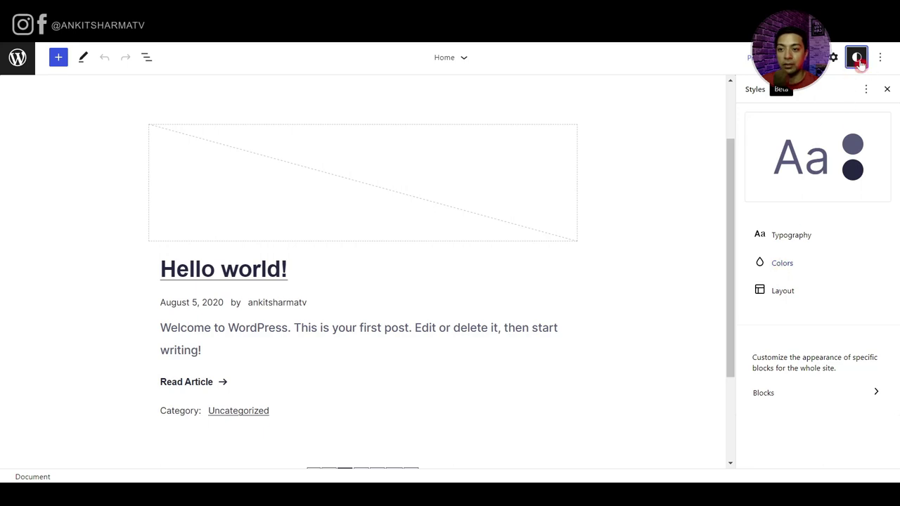
click(790, 266)
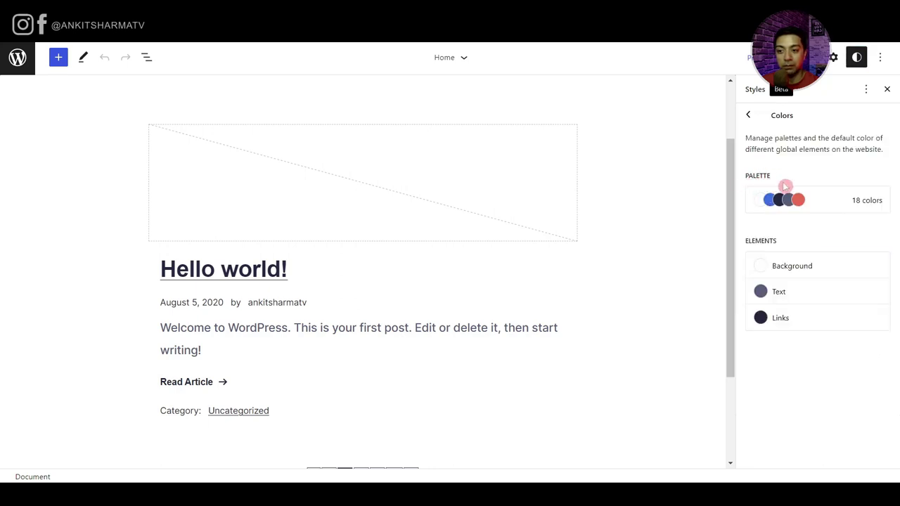
click(869, 202)
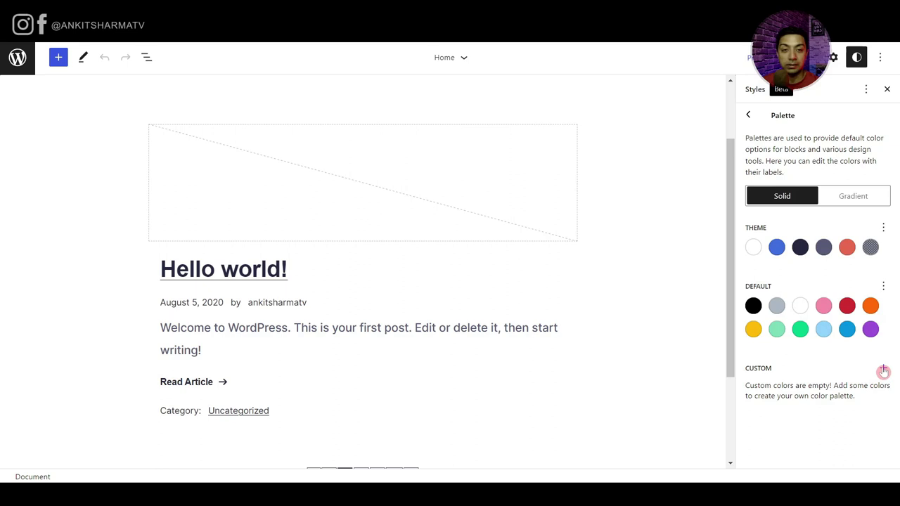
click(885, 228)
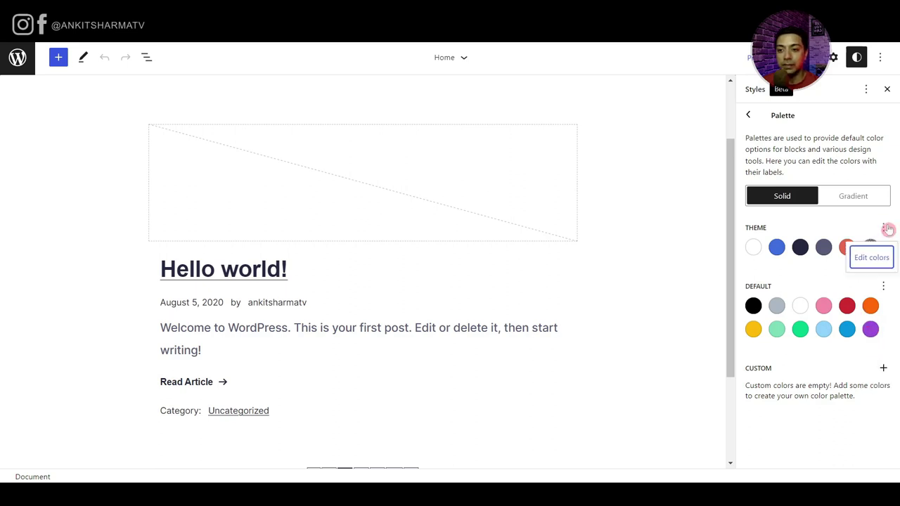
click(877, 257)
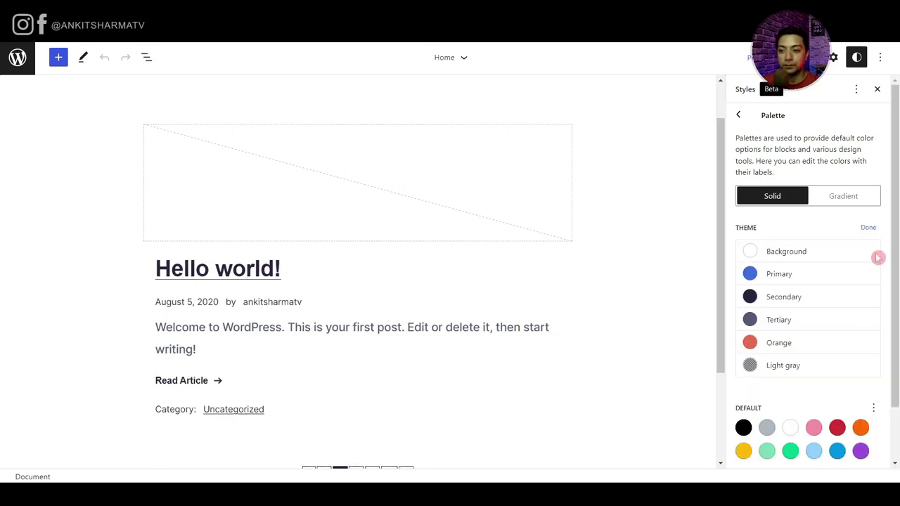
click(751, 274)
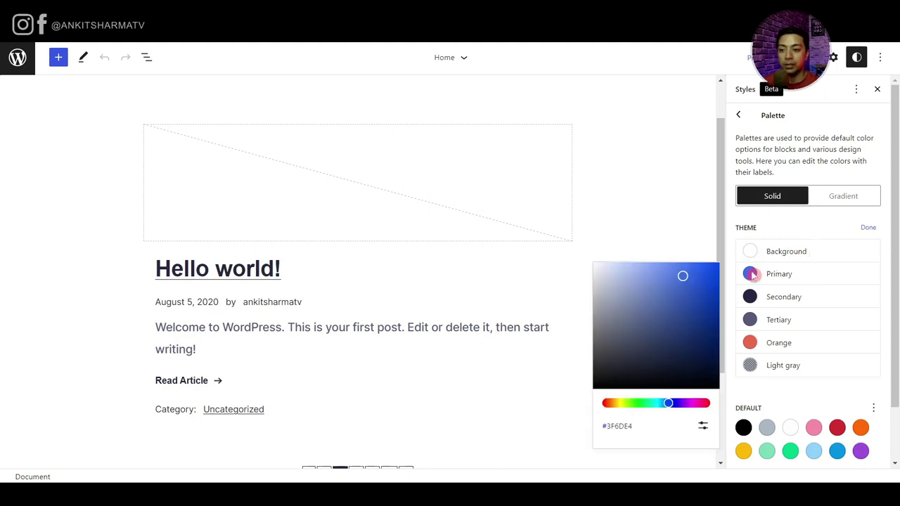
click(700, 425)
click(635, 241)
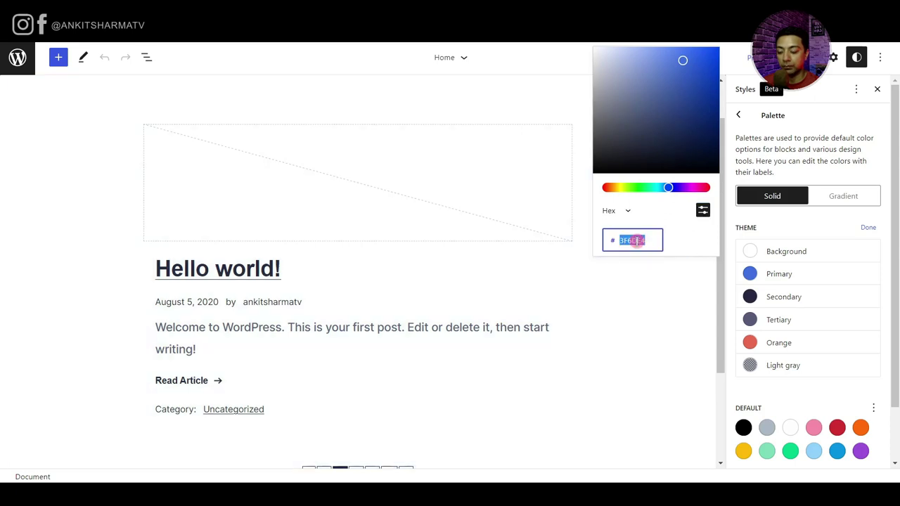
text(333333)
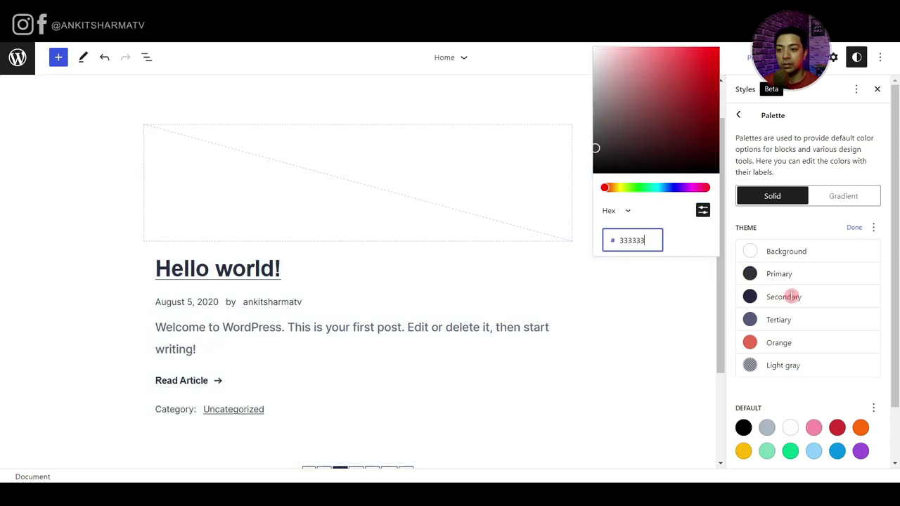
- Set the theme palette's Orange colour to #29d8db and finish editing the theme colours
click(821, 300)
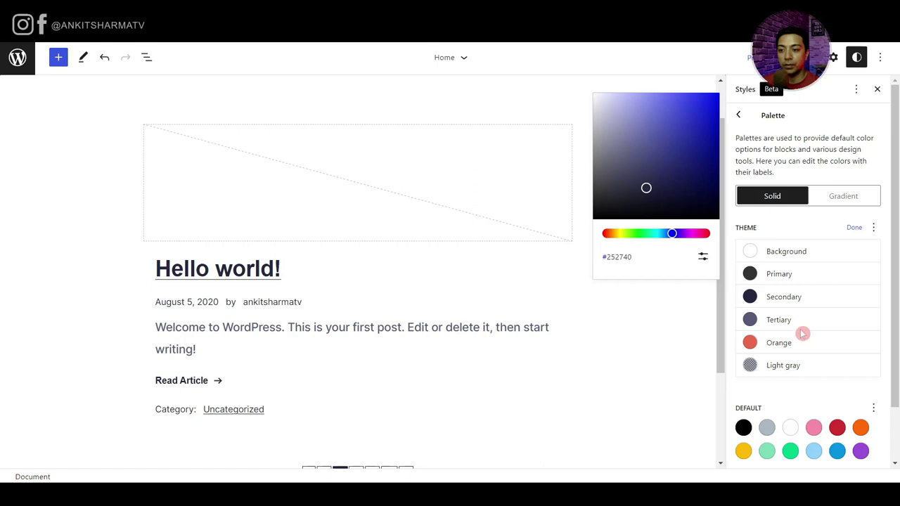
click(780, 342)
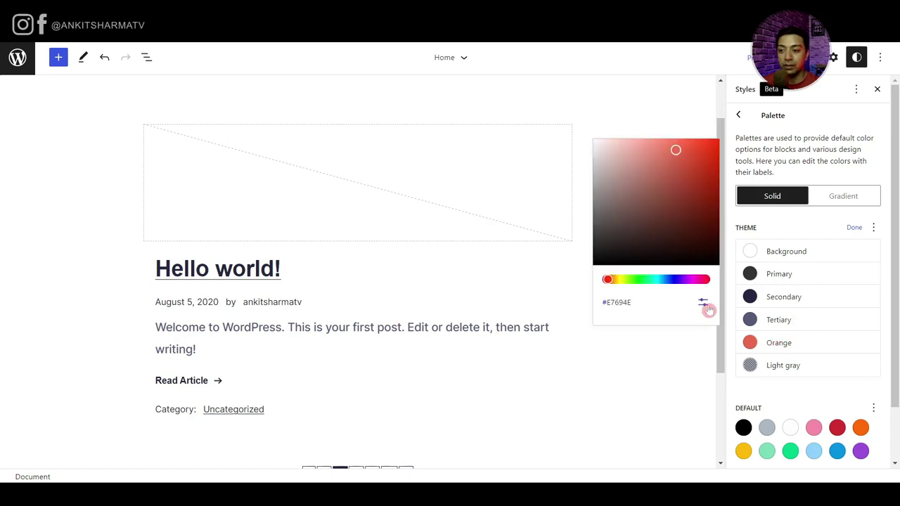
click(702, 303)
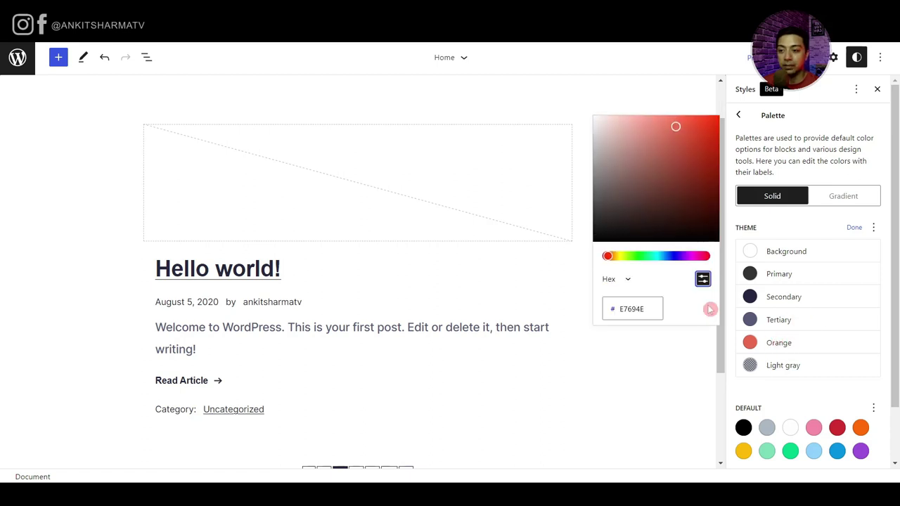
double_click(642, 308)
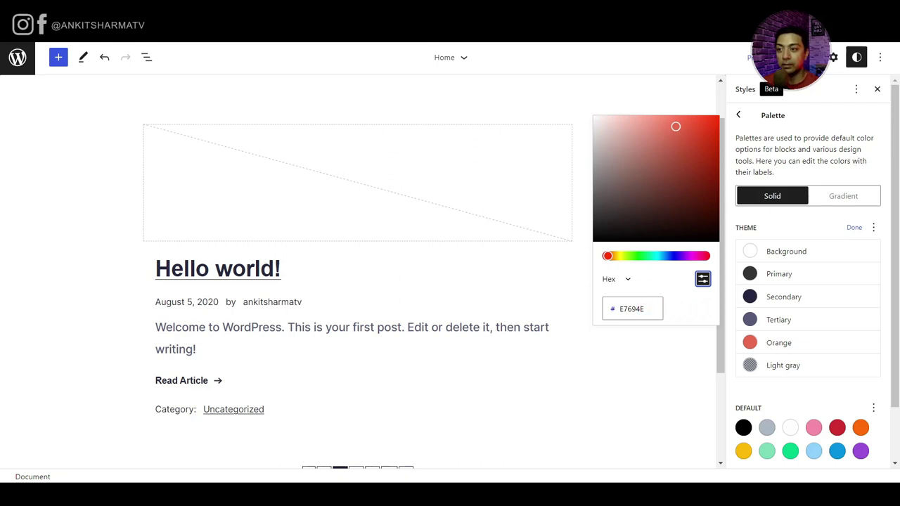
text(29d8db)
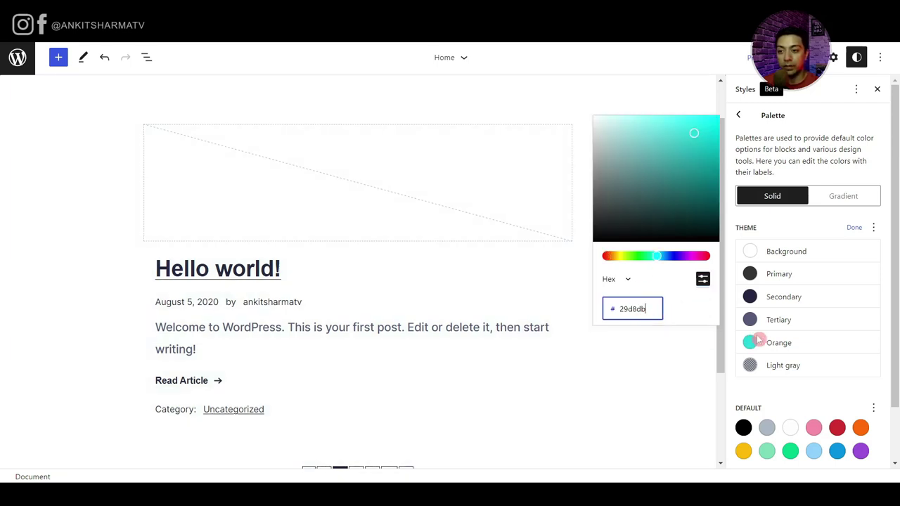
click(854, 227)
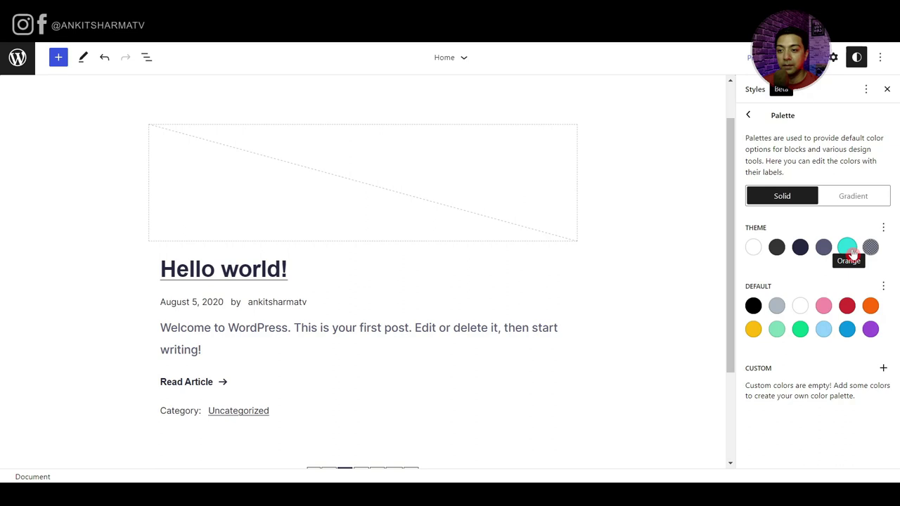
- Save the colour changes and link the "Book an appointment" button in the C-Header template part to the Home page
key(ctrl+s)
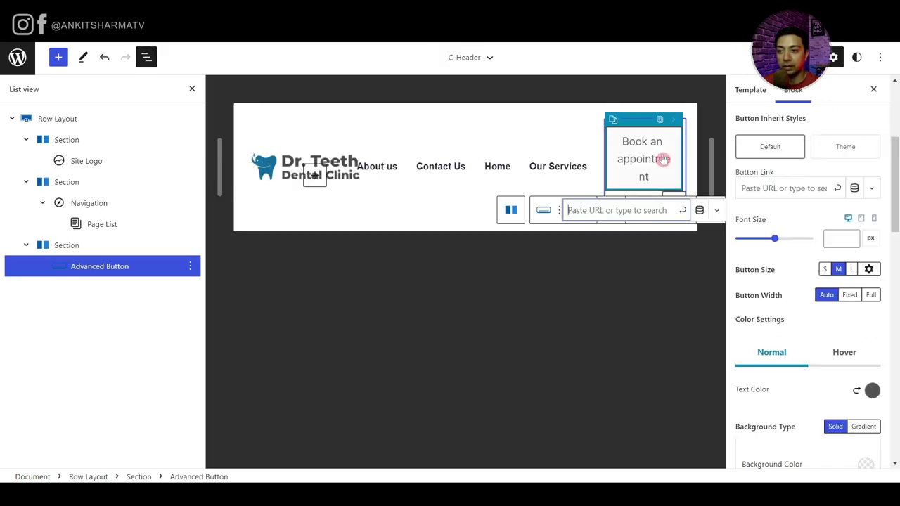
click(632, 143)
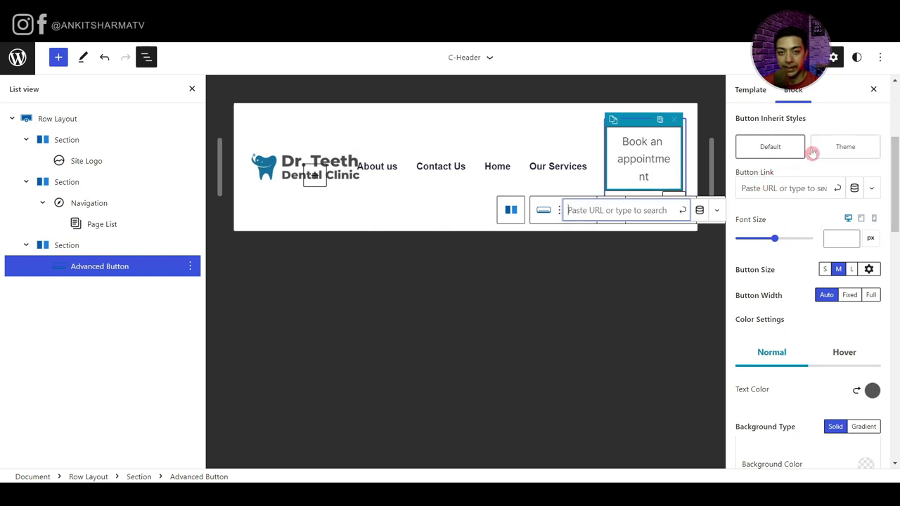
click(810, 189)
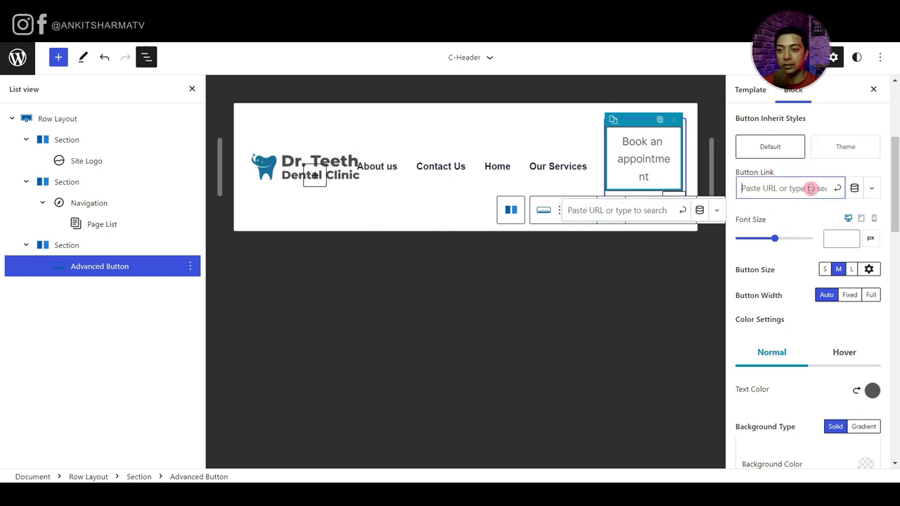
text(#)
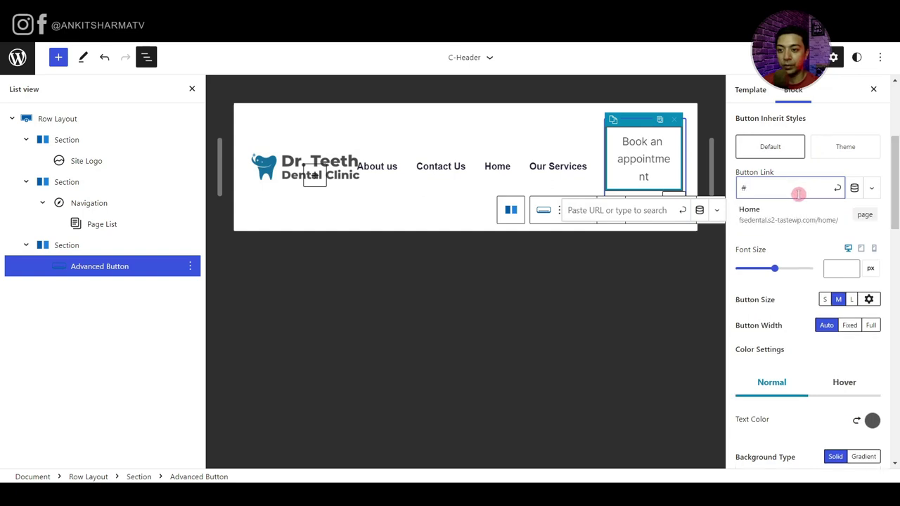
click(792, 212)
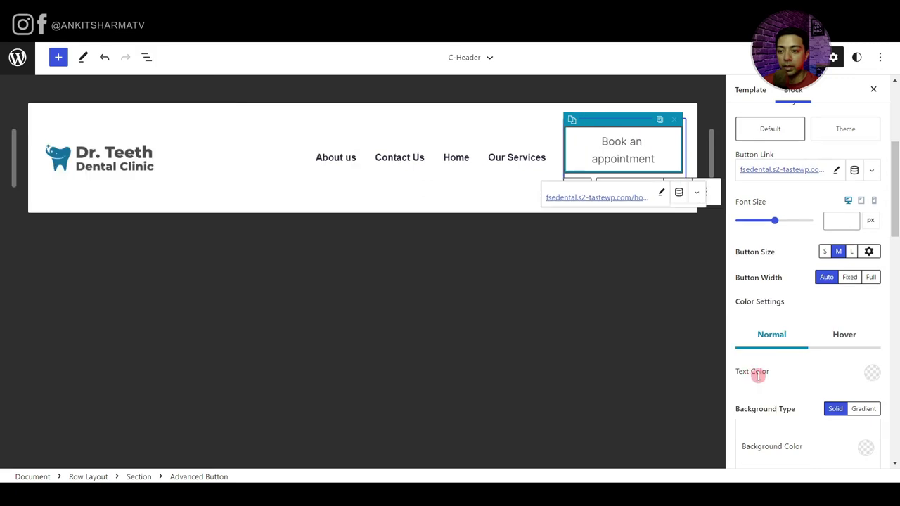
- Give the appointment button white text and a solid background in the theme colour #29D8DB
click(872, 373)
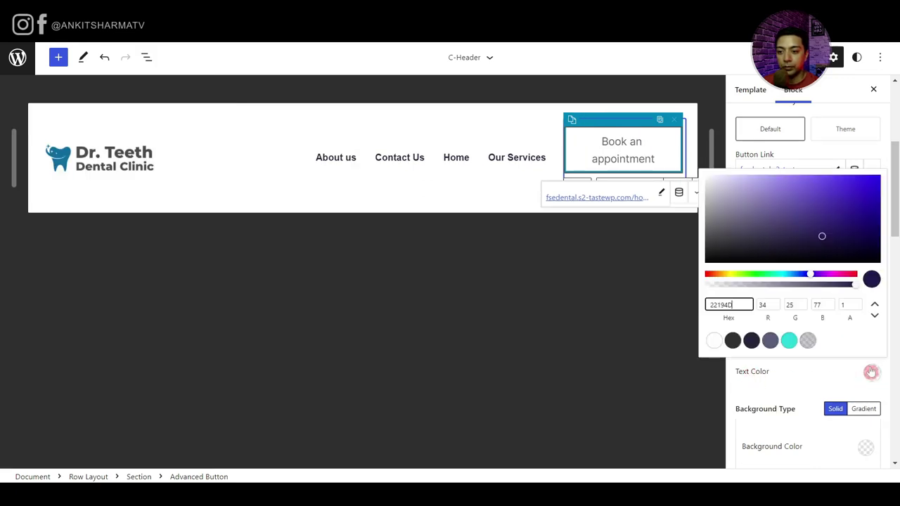
click(714, 343)
click(794, 386)
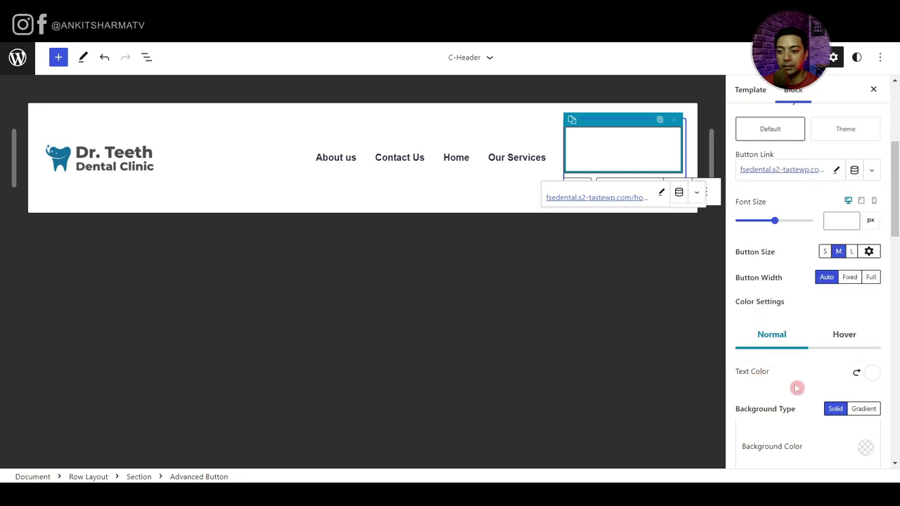
scroll(799, 384, down, 1)
scroll(799, 384, down, 1)
click(866, 334)
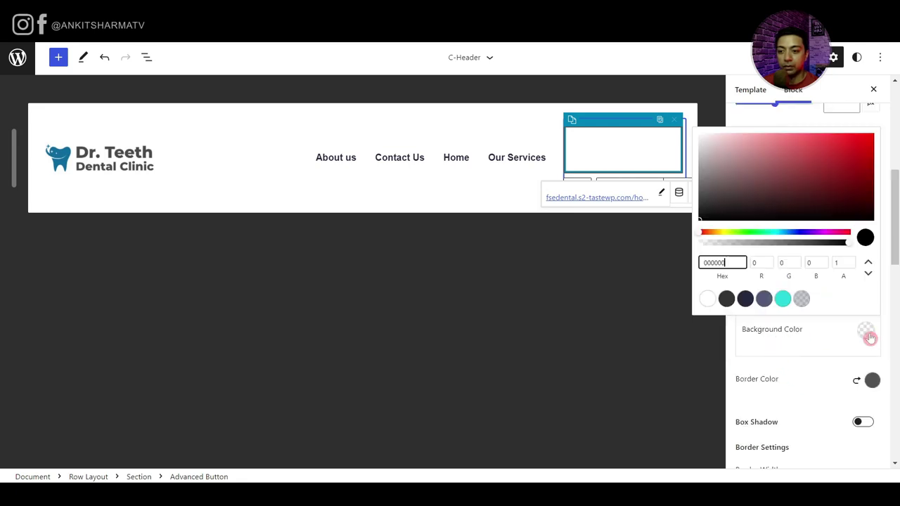
click(782, 298)
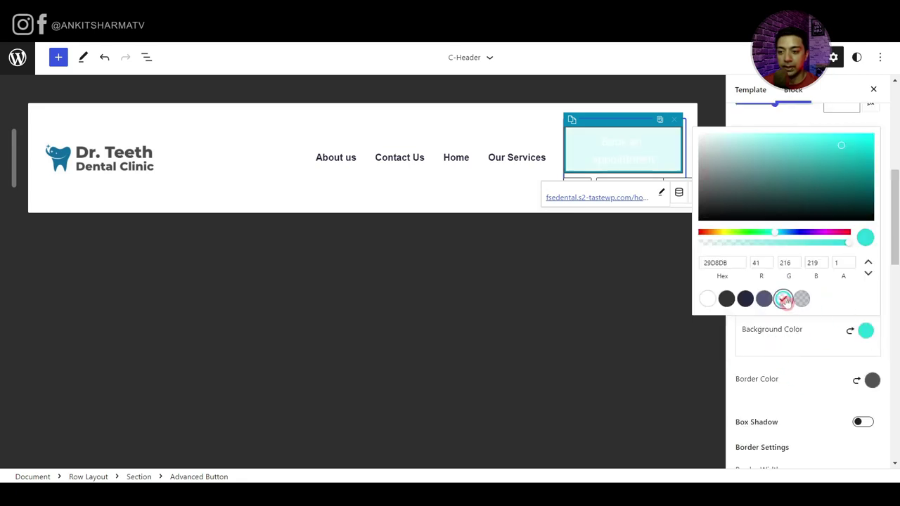
click(800, 345)
- Set the appointment button's border width to 0 and border radius to 10, and save the header
scroll(799, 344, down, 2)
click(853, 370)
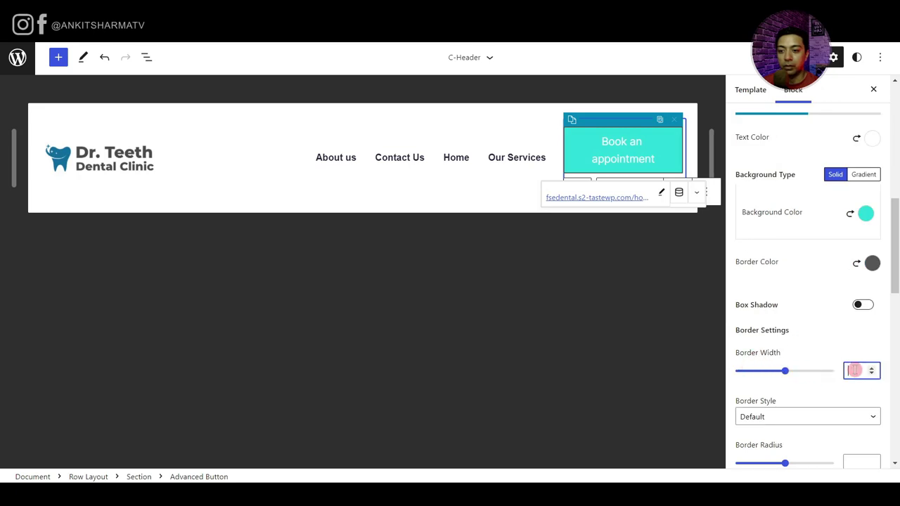
text(0)
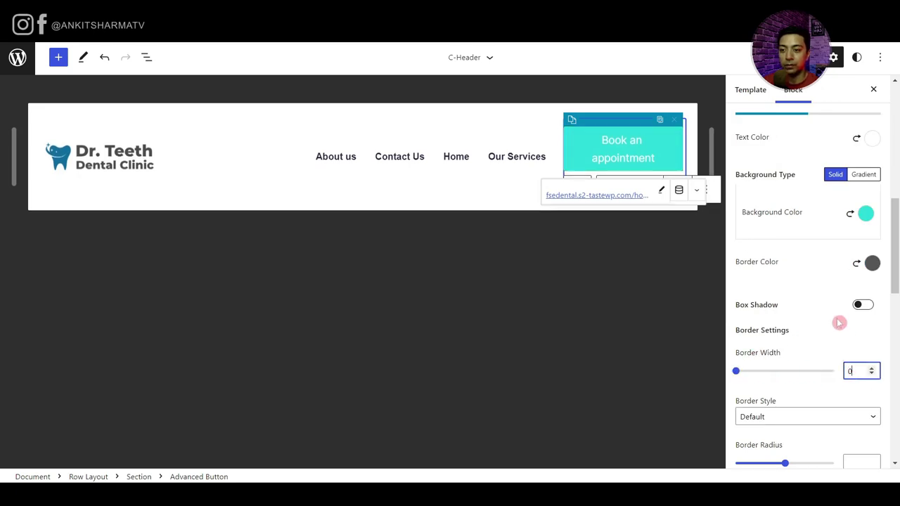
scroll(838, 323, down, 2)
click(851, 346)
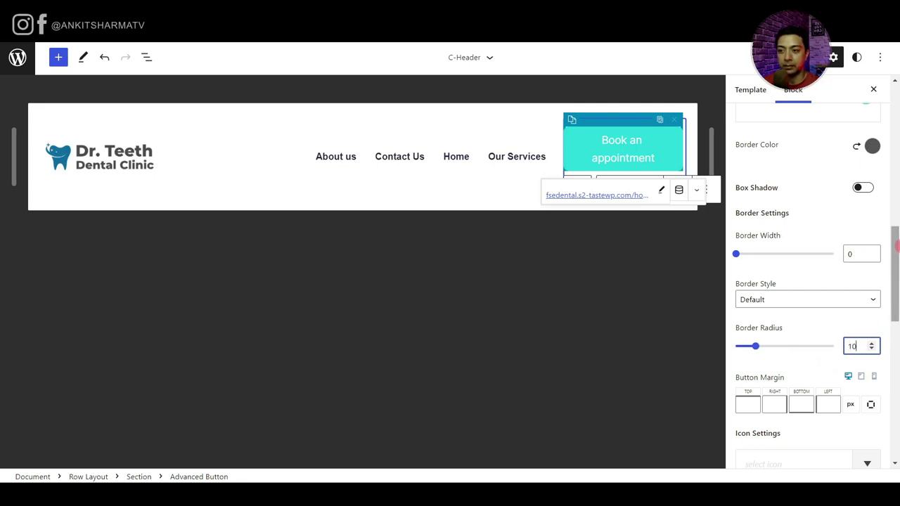
scroll(892, 295, down, 2)
click(808, 57)
click(819, 57)
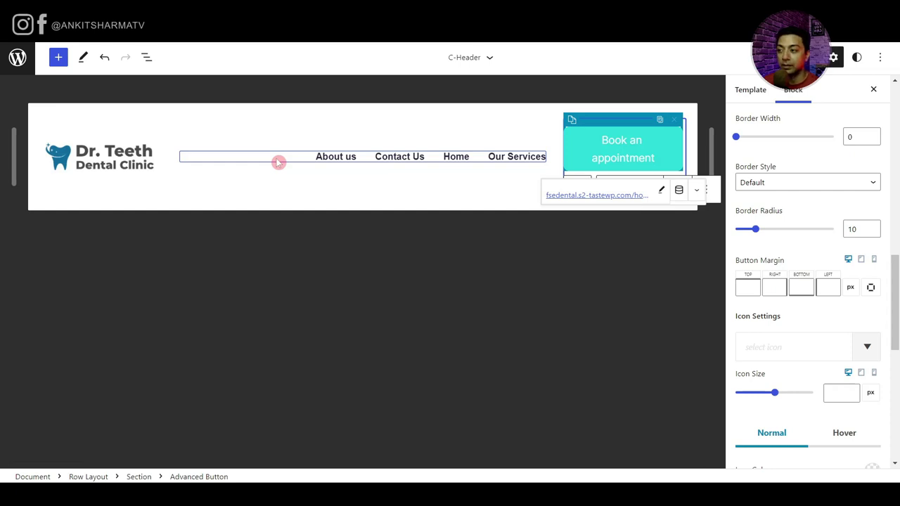
- Create a new template part named C-footer for the Footer area
click(19, 60)
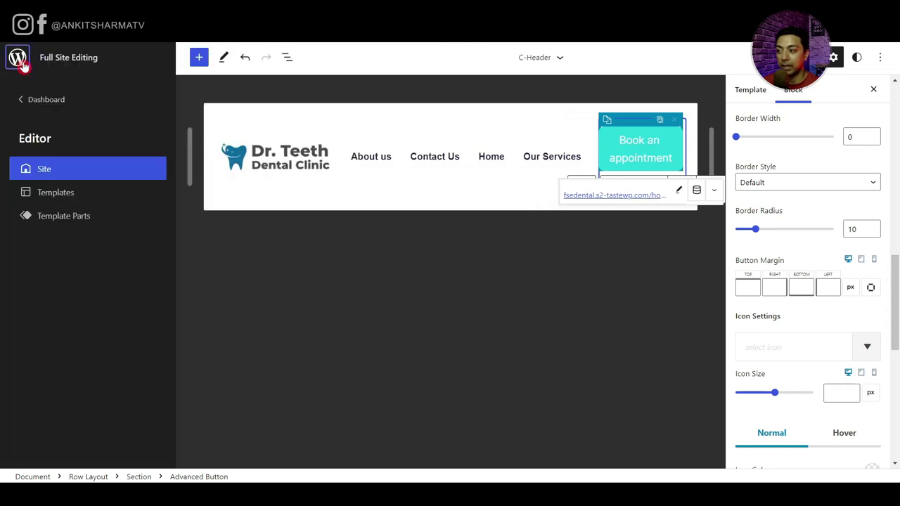
click(65, 224)
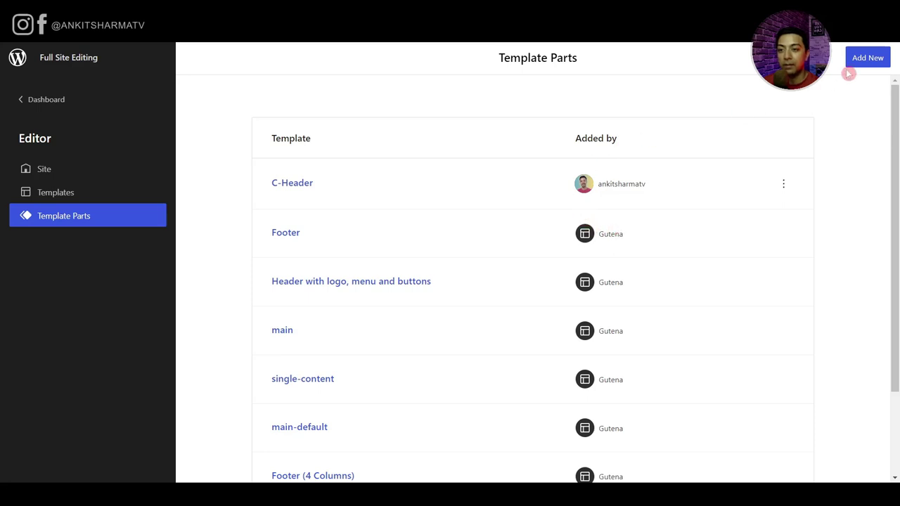
click(878, 59)
click(398, 183)
text(C-footer)
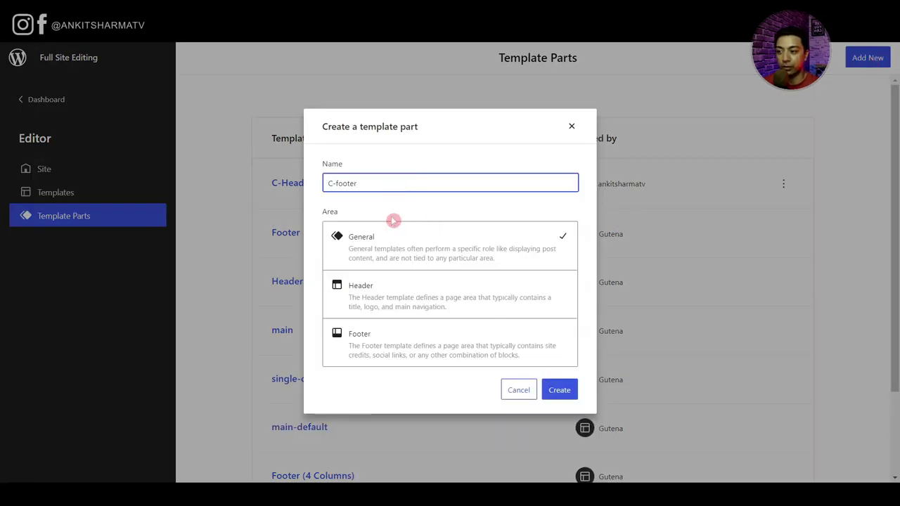
click(375, 352)
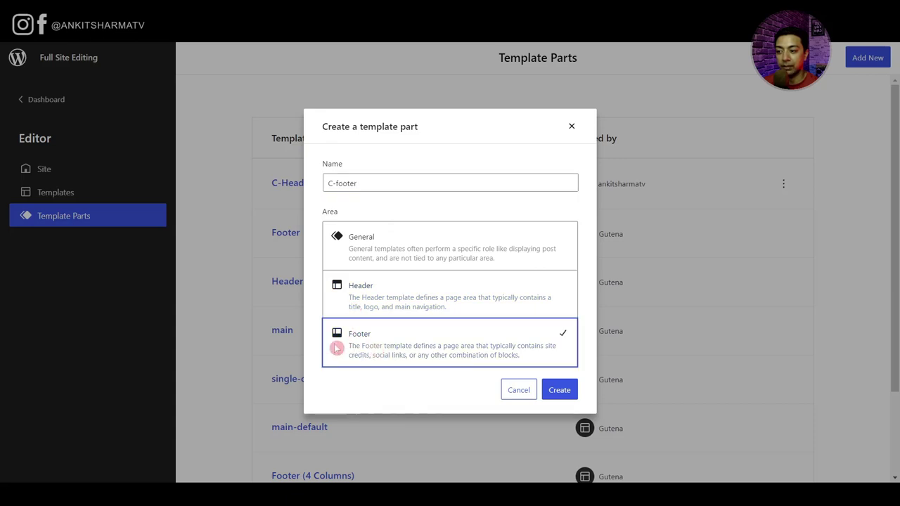
click(558, 390)
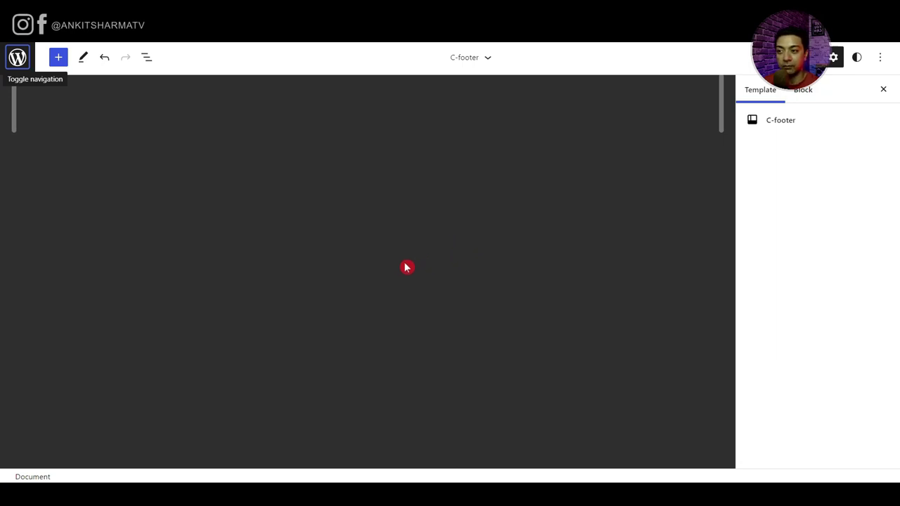
- Insert a Group block into the empty C-footer template part
click(450, 191)
click(59, 57)
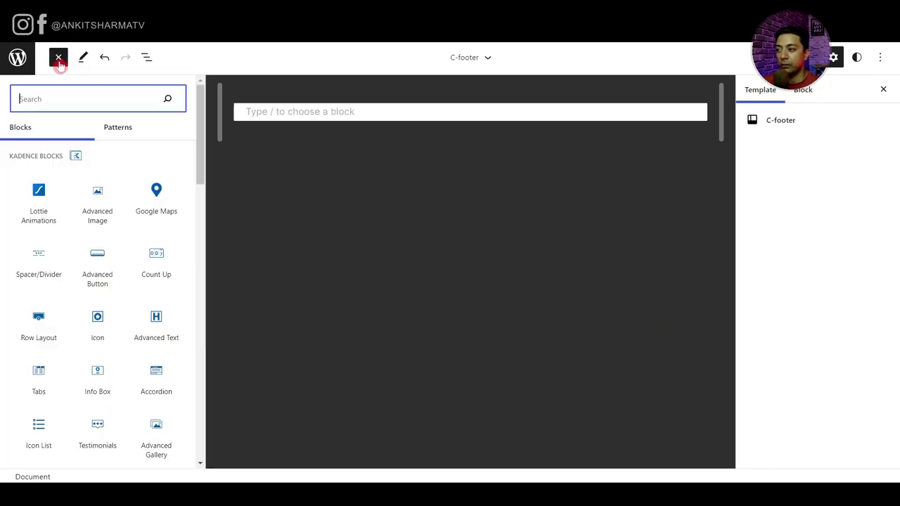
text(group)
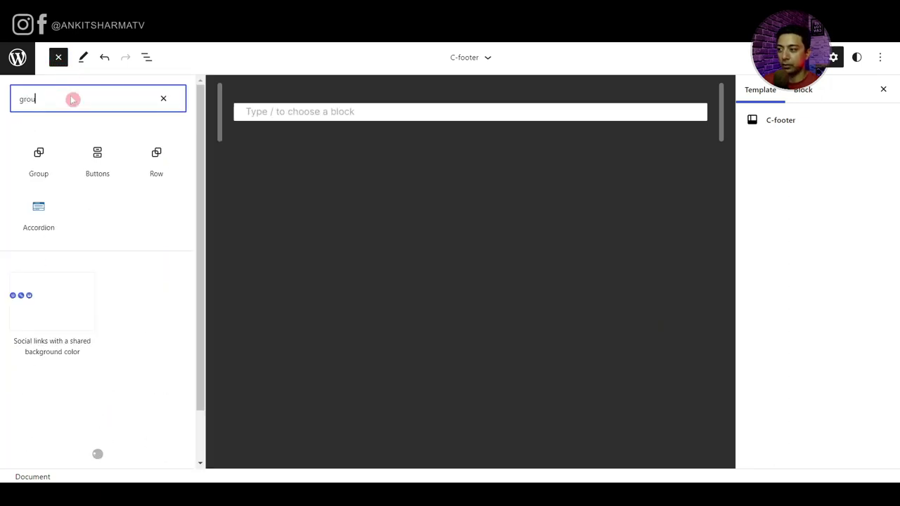
click(41, 173)
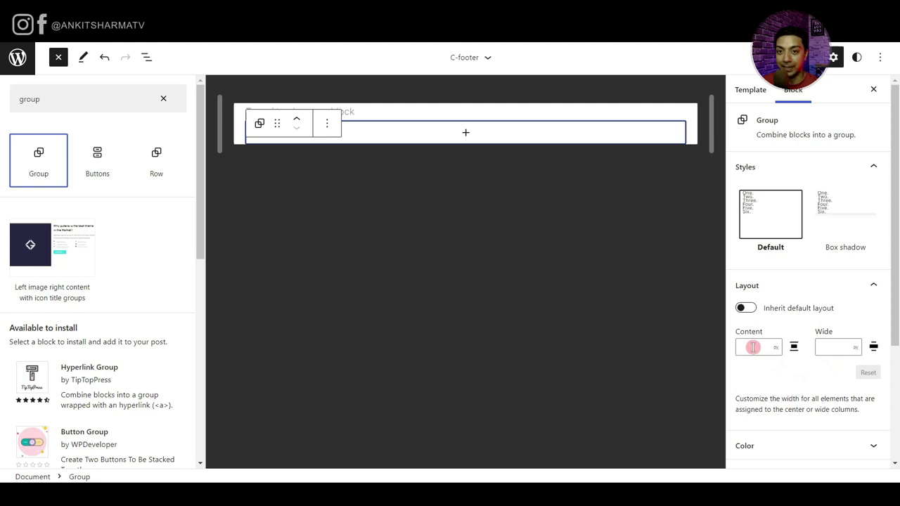
- Set the Group block's content width to 80% and its wide width to 100%
click(855, 347)
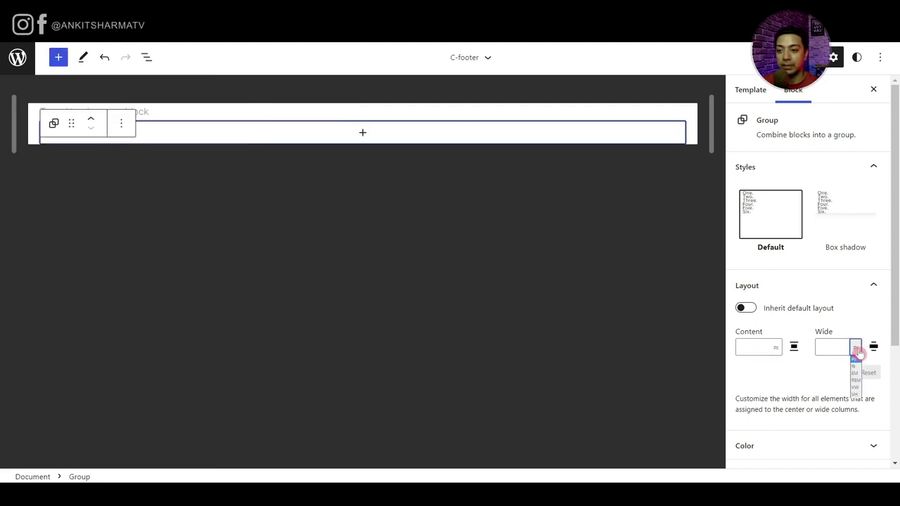
click(856, 366)
click(833, 348)
text(100)
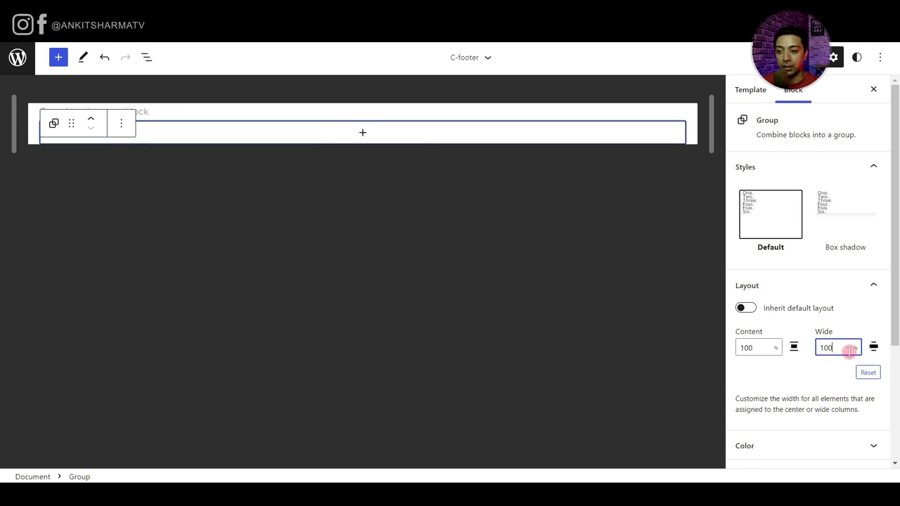
click(743, 348)
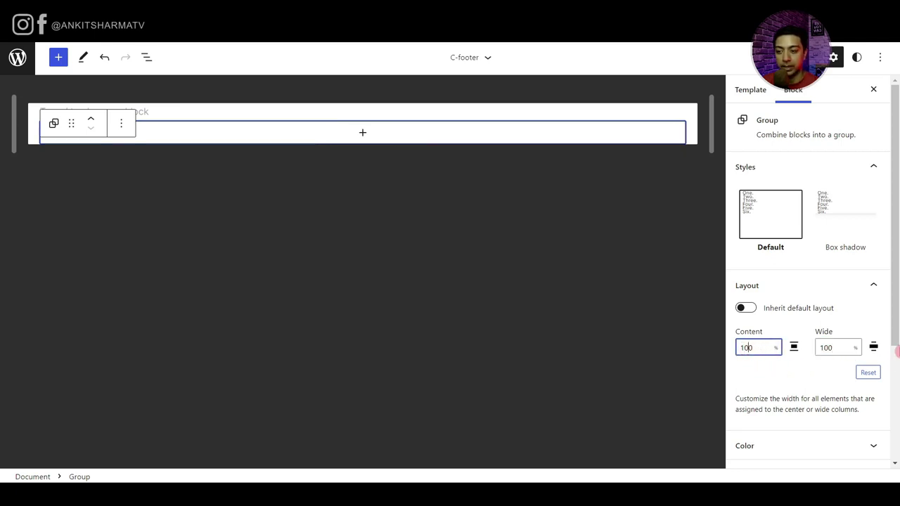
text(80)
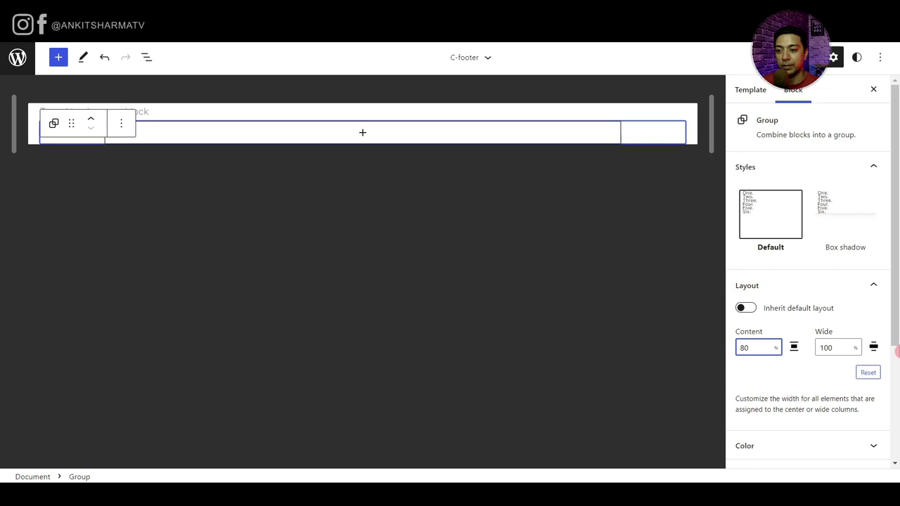
- Give the footer Group a light blue background and insert a Row Layout with five equal columns inside it
scroll(848, 298, down, 3)
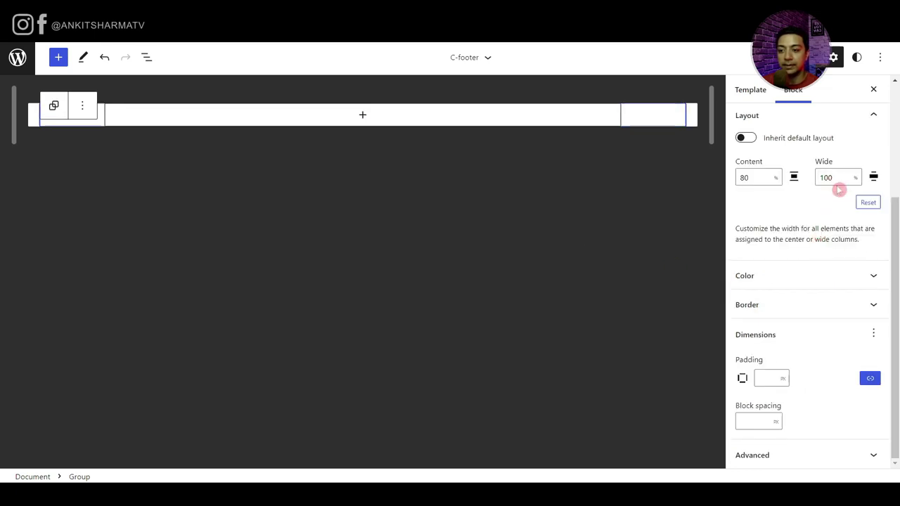
click(881, 277)
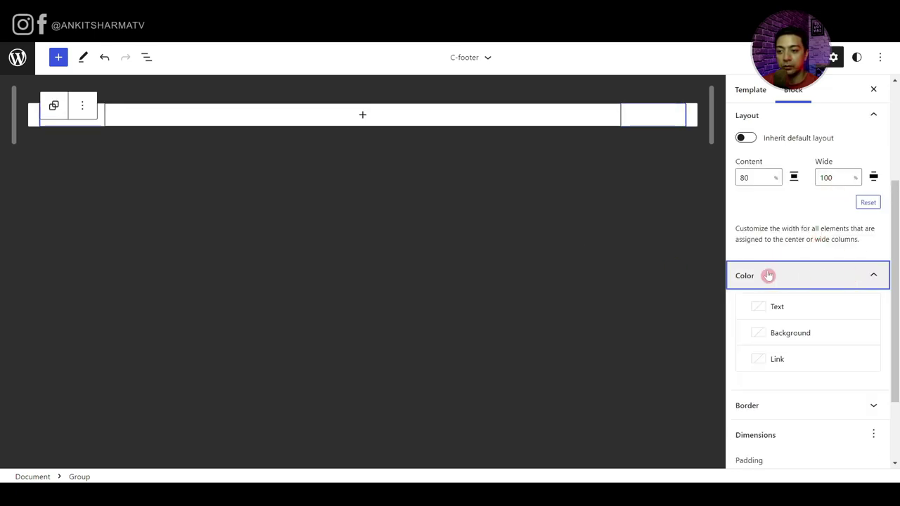
click(860, 329)
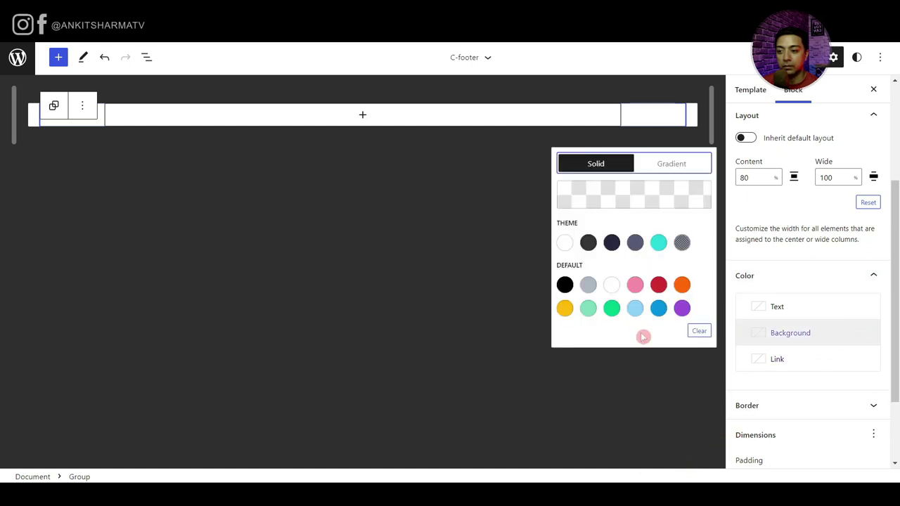
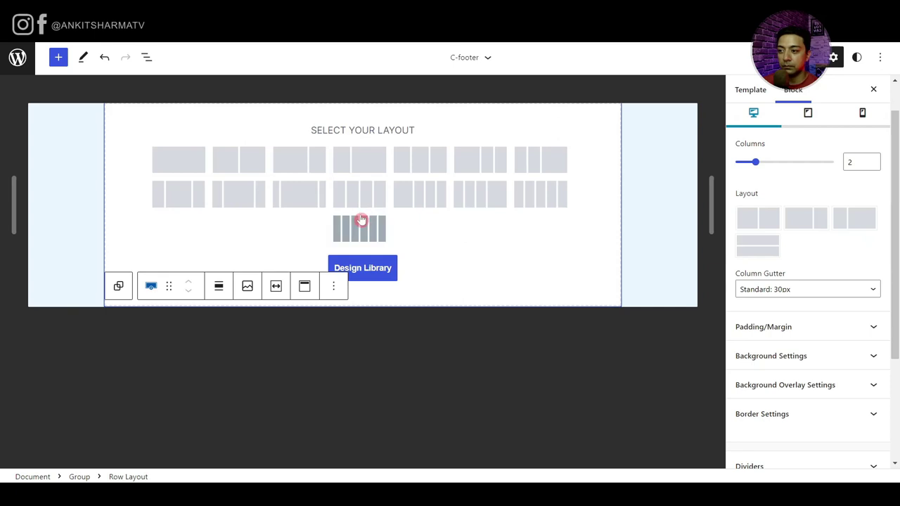
click(536, 199)
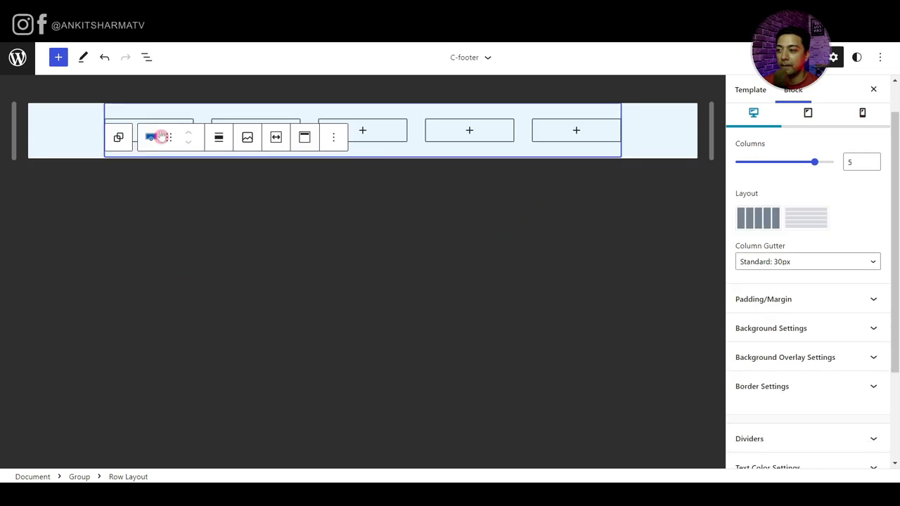
- Insert an Image block in the footer row's first column with the Dr. Teeth logo from the media library
click(133, 124)
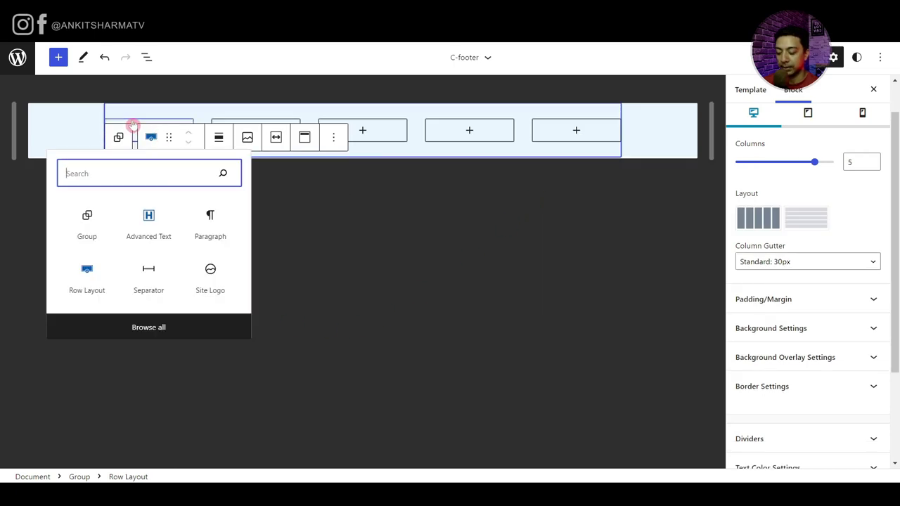
text(im)
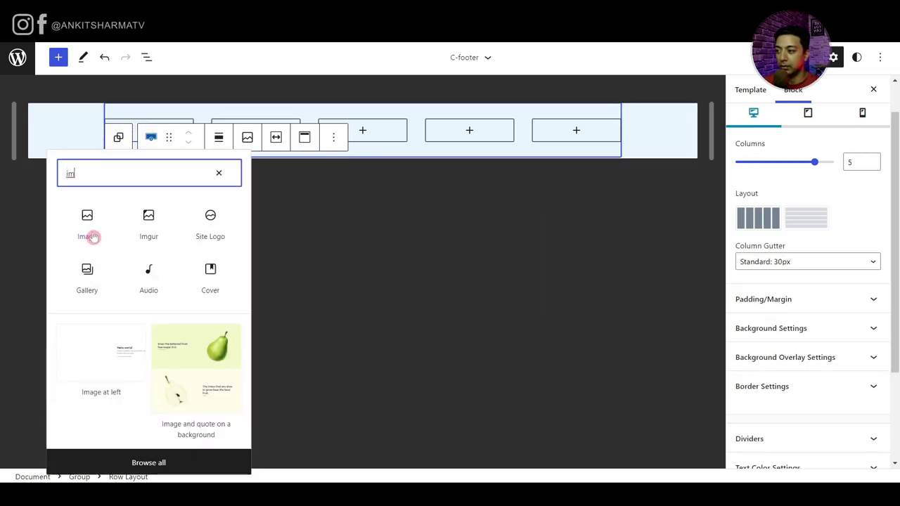
click(90, 237)
click(143, 192)
click(82, 180)
click(853, 448)
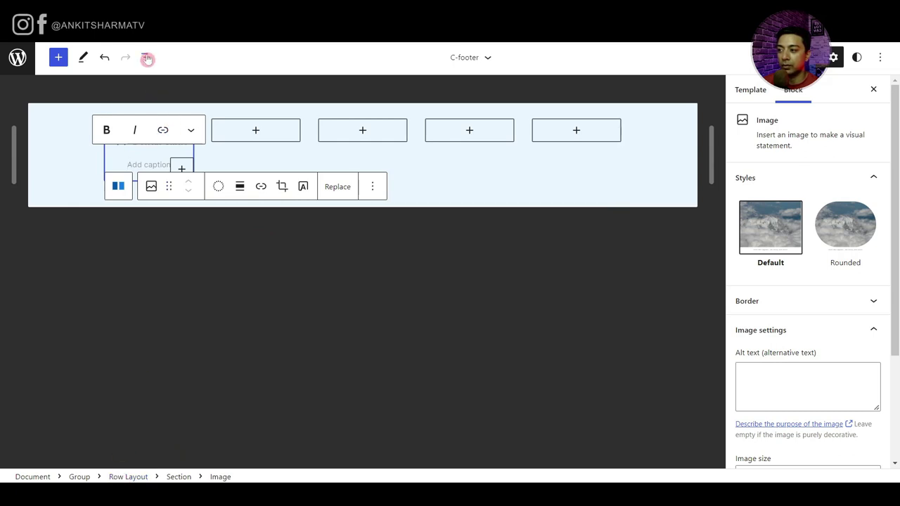
- Insert an Advanced Text block reading "Call us" in the footer row's second column
click(256, 134)
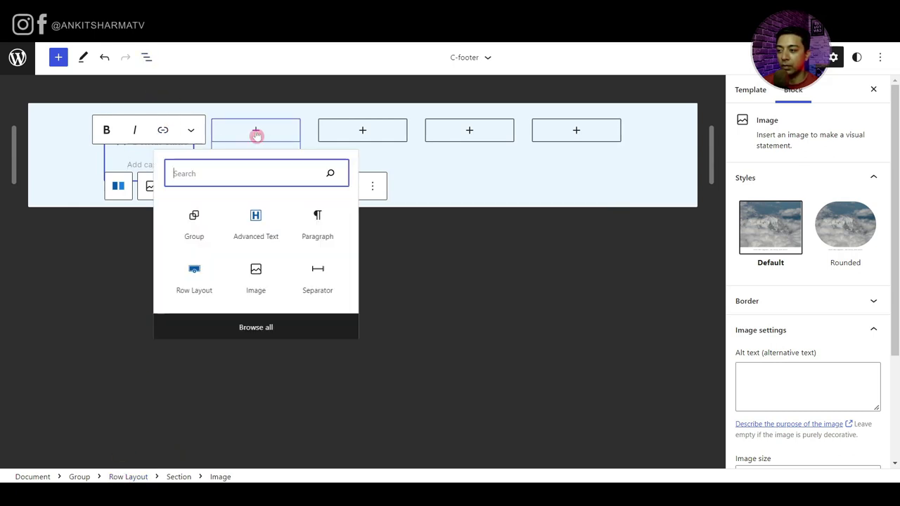
click(254, 217)
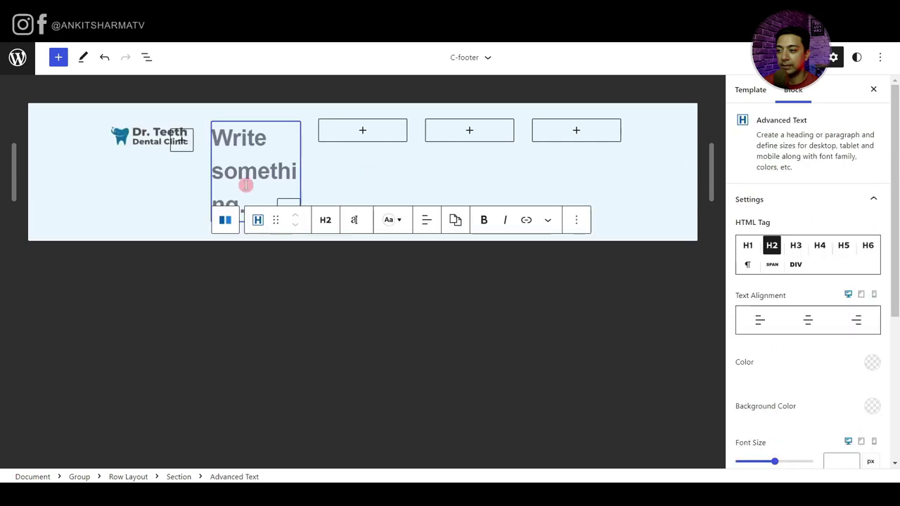
text(Call us)
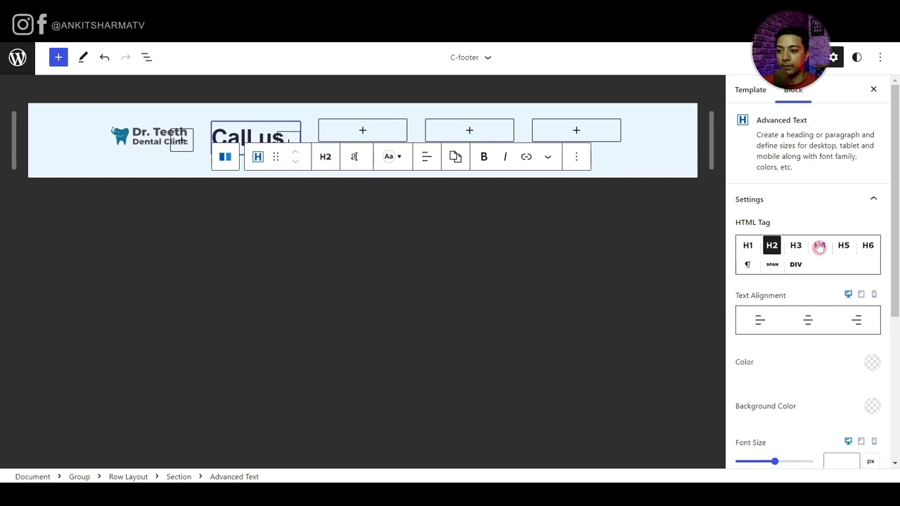
- Set the "Call us" text to heading level H4 with a font size of 30 px
click(819, 245)
scroll(834, 372, down, 2)
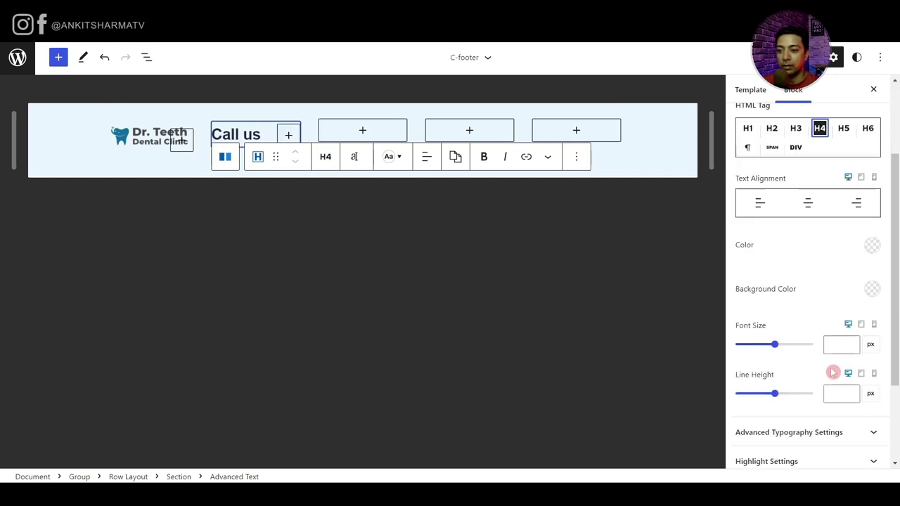
click(842, 344)
text(30)
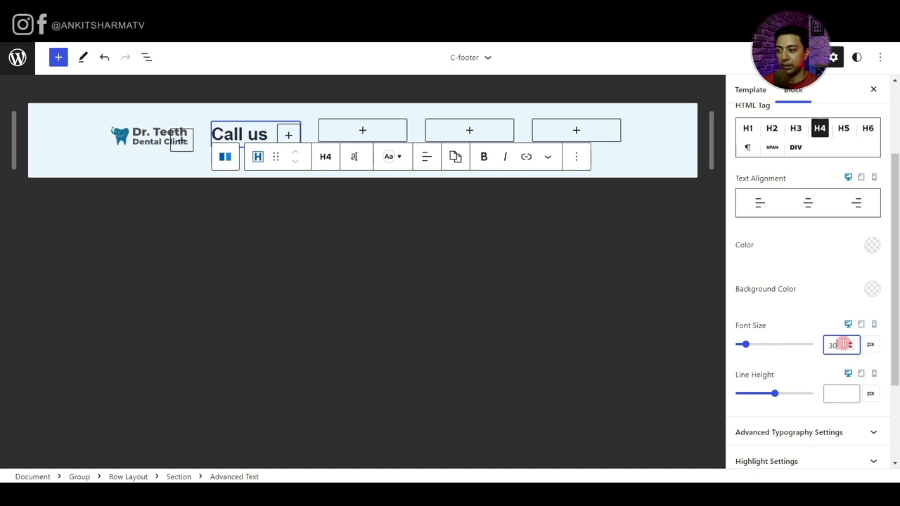
scroll(809, 353, down, 3)
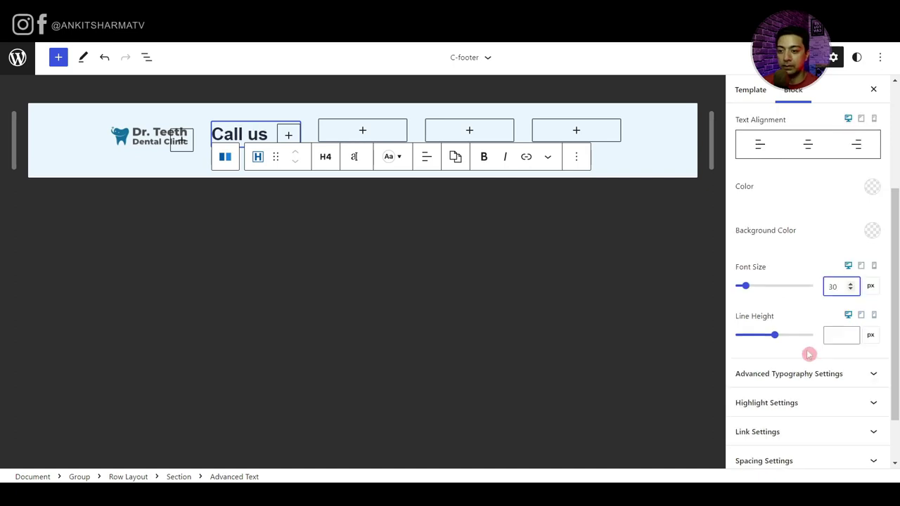
- Copy the "Call us" heading block and paste it into the third, fourth and fifth columns of the footer row
click(576, 156)
double_click(604, 215)
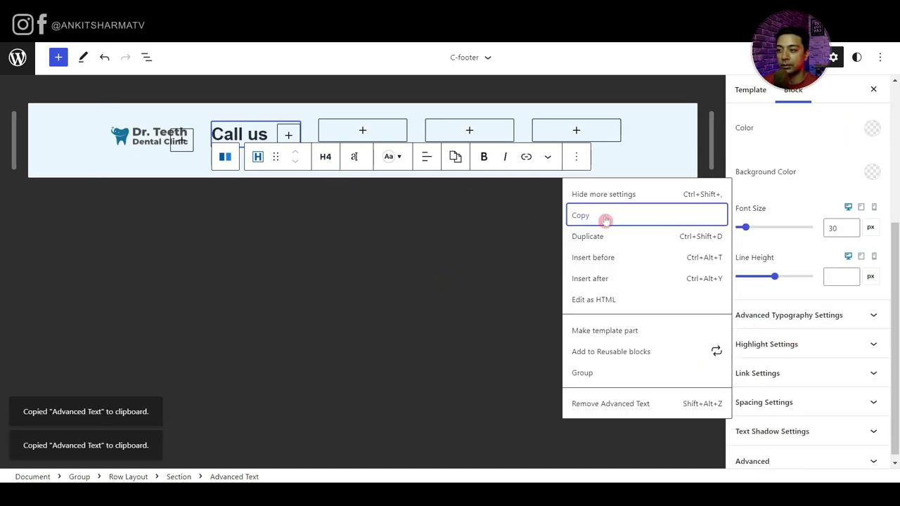
click(379, 132)
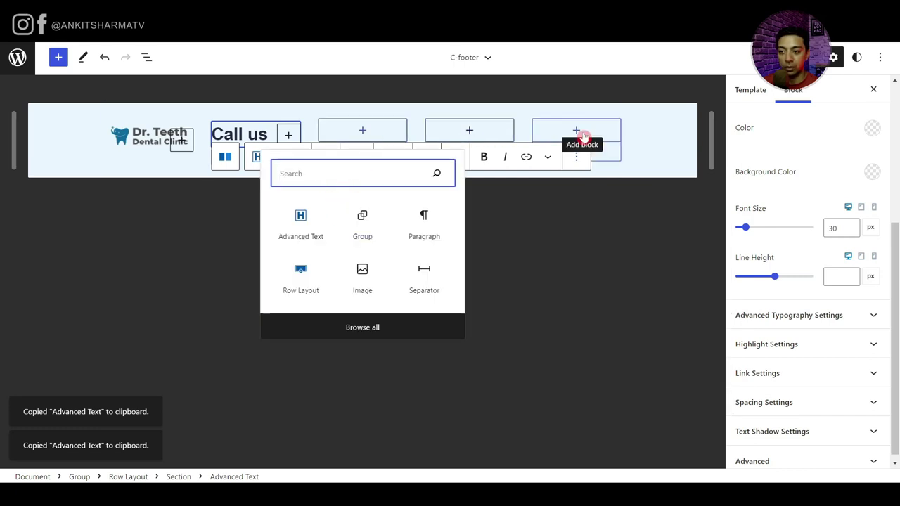
click(424, 229)
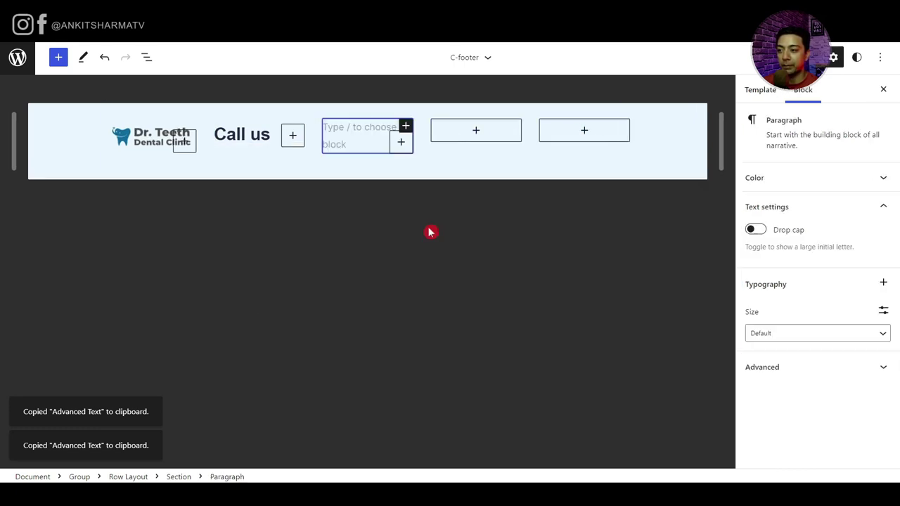
key(ctrl+v)
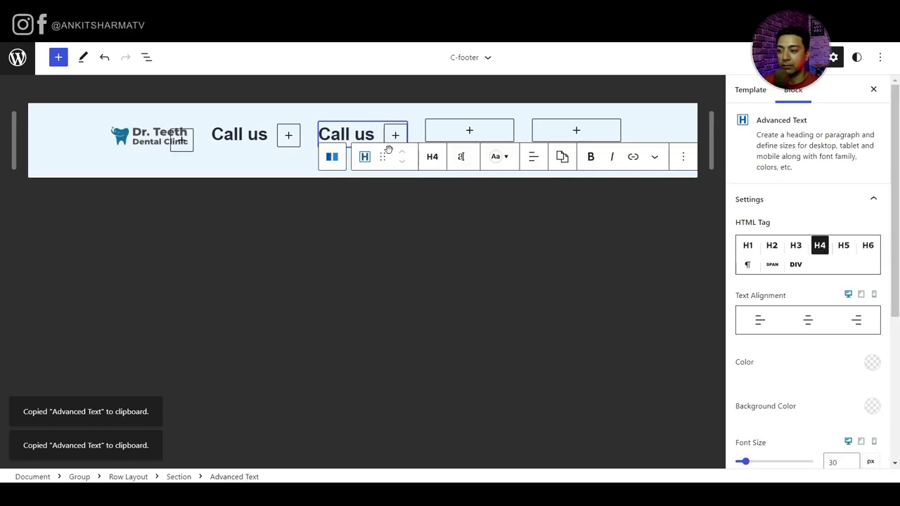
click(467, 131)
click(525, 227)
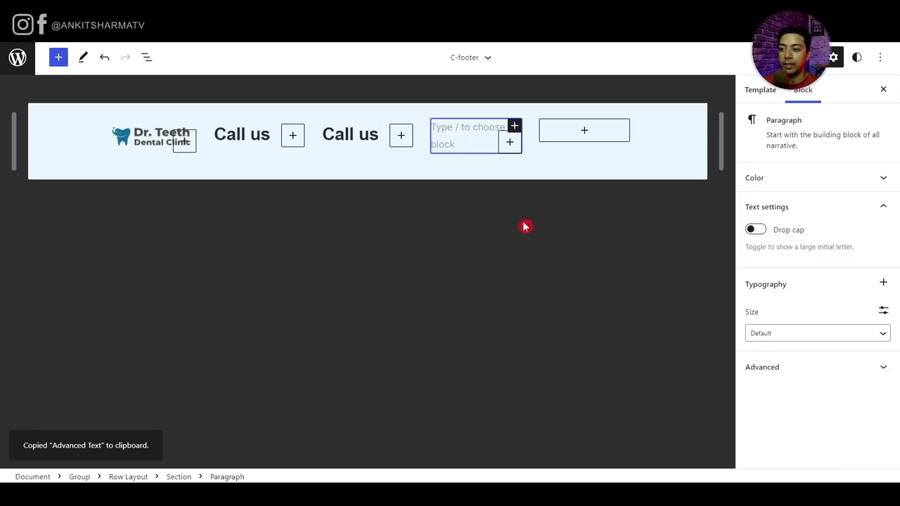
key(ctrl+v)
click(587, 130)
click(638, 234)
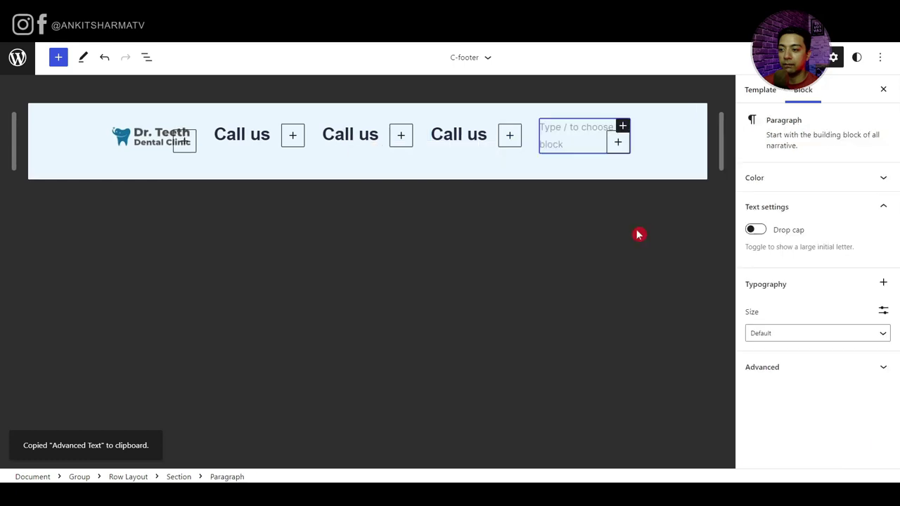
key(ctrl+v)
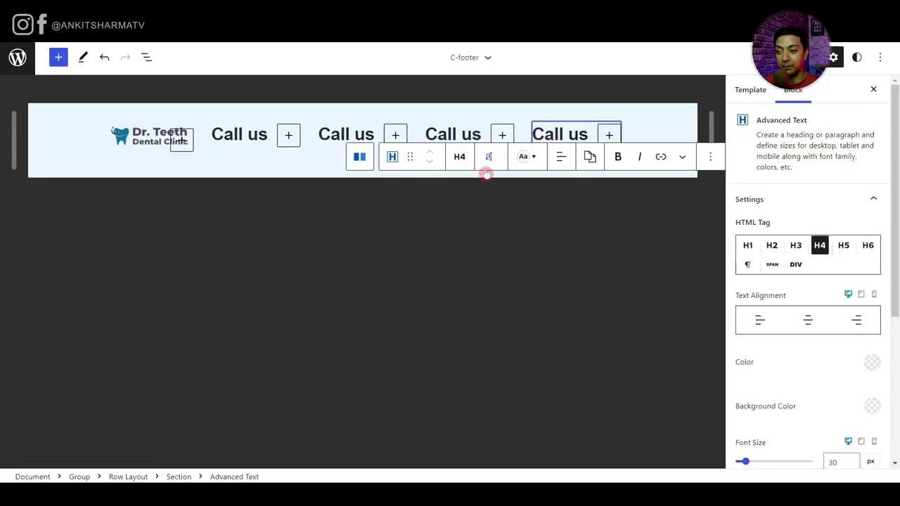
click(405, 156)
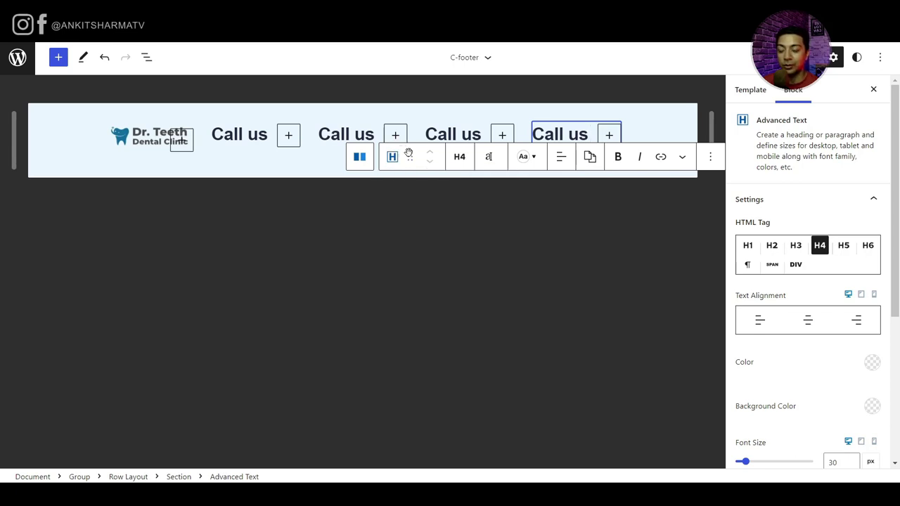
click(404, 157)
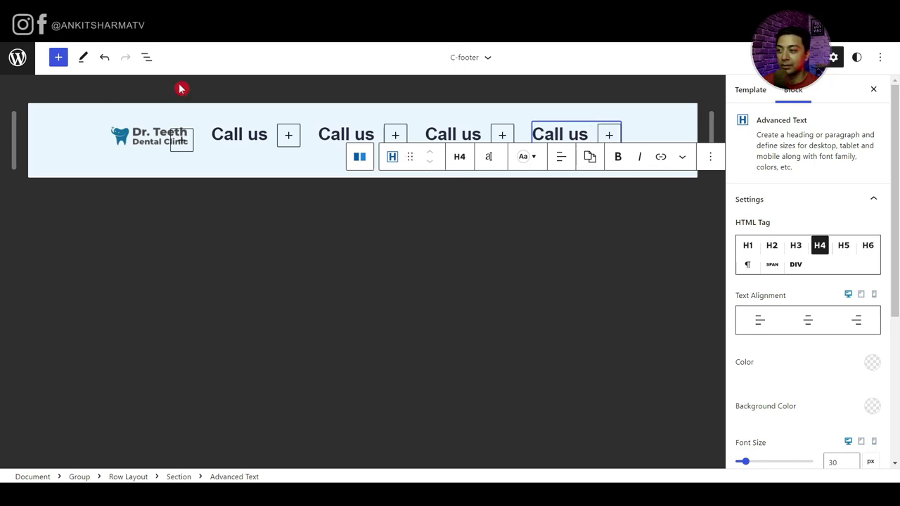
- Show the block list view and duplicate the "Call us" heading in the second column
click(155, 60)
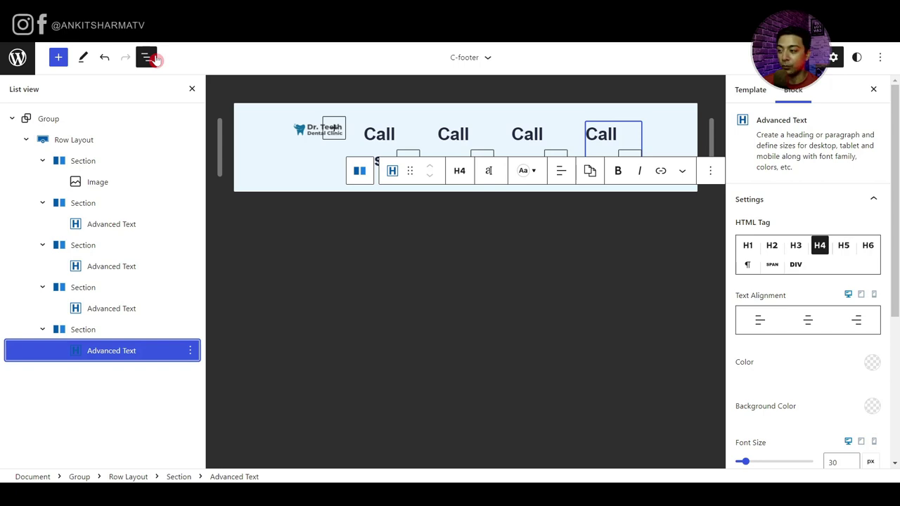
right_click(109, 232)
click(33, 413)
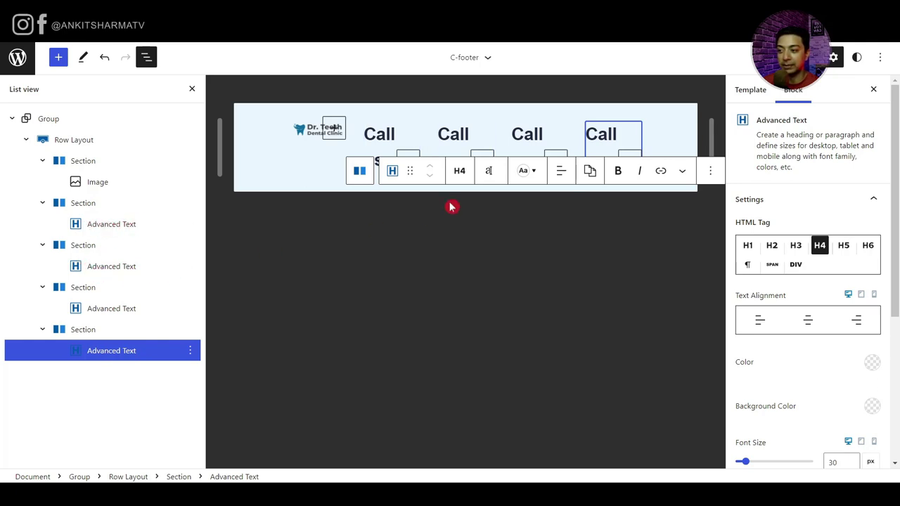
click(388, 134)
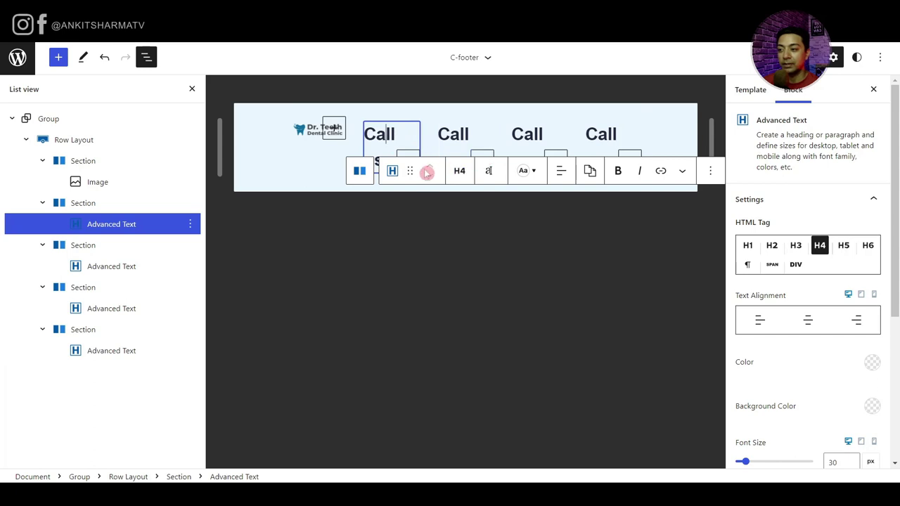
click(710, 170)
click(710, 250)
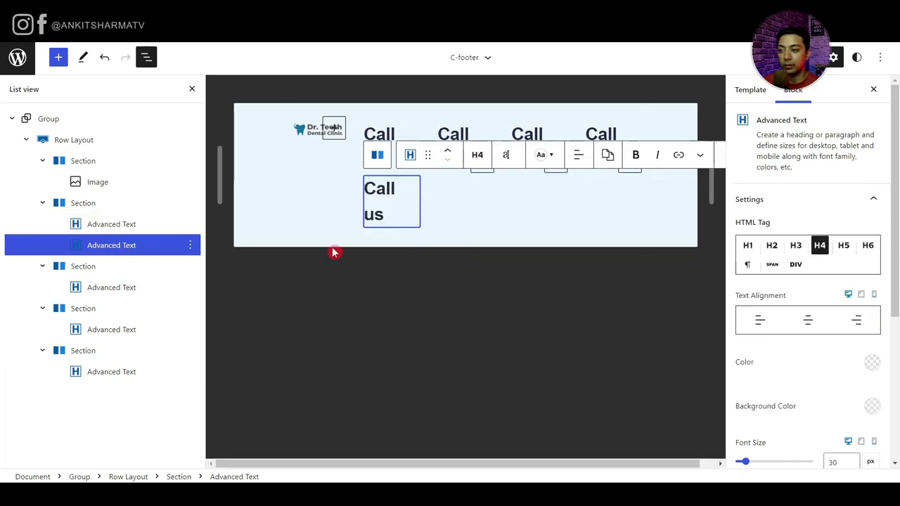
- Change the duplicated "Call us" text in the second column to a paragraph with a font size of 15 px
click(477, 156)
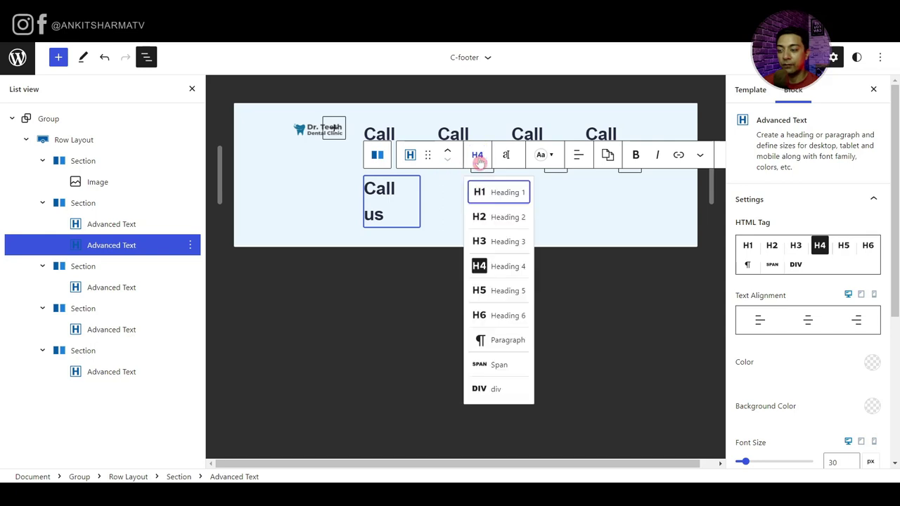
click(485, 341)
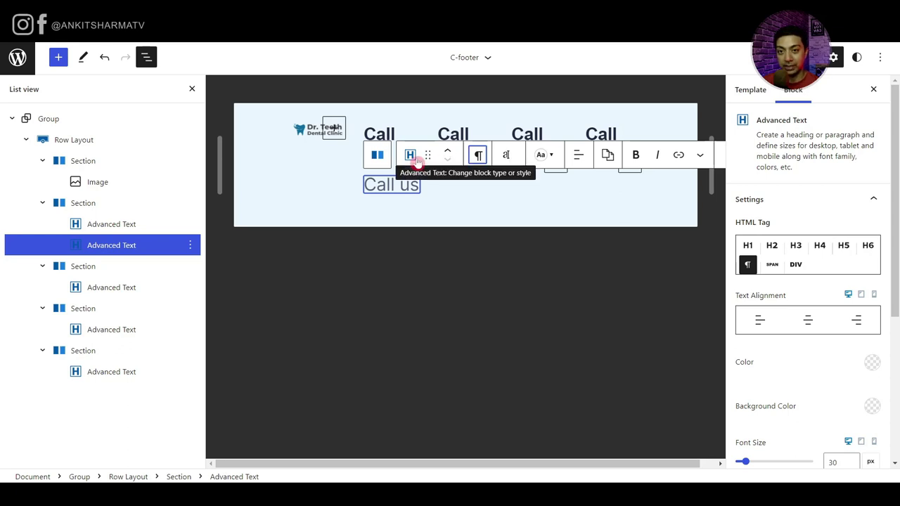
click(480, 156)
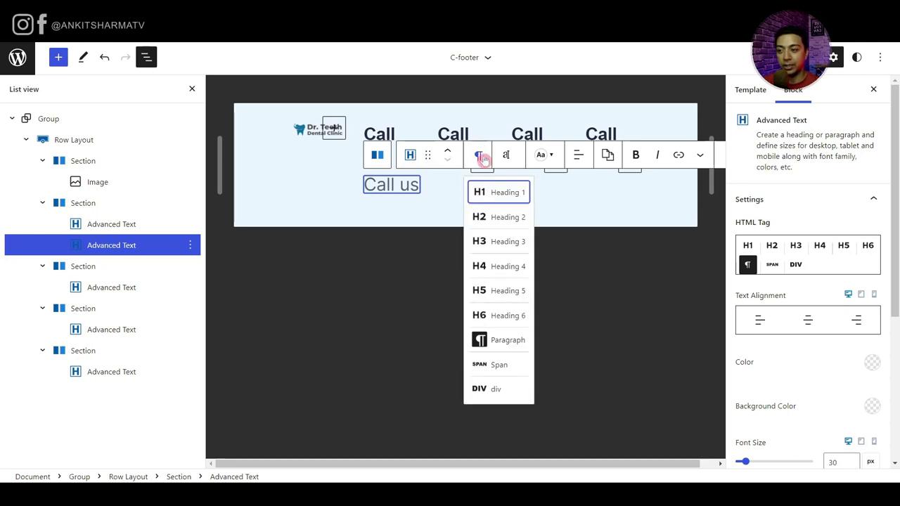
click(506, 343)
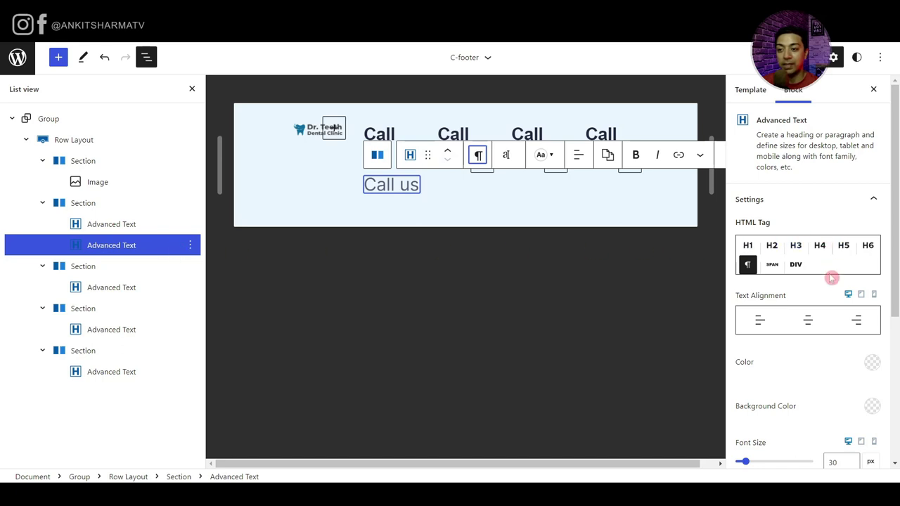
scroll(830, 288, down, 3)
scroll(828, 297, up, 2)
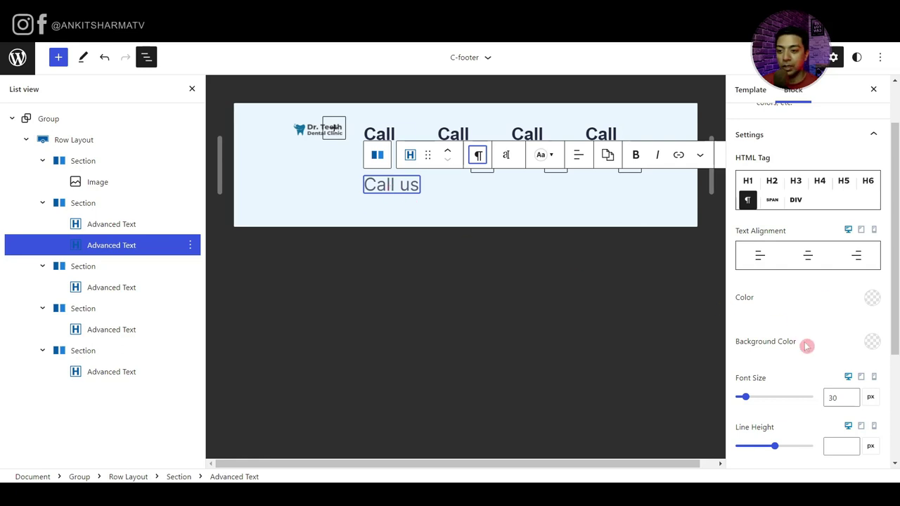
drag(832, 398, 815, 398)
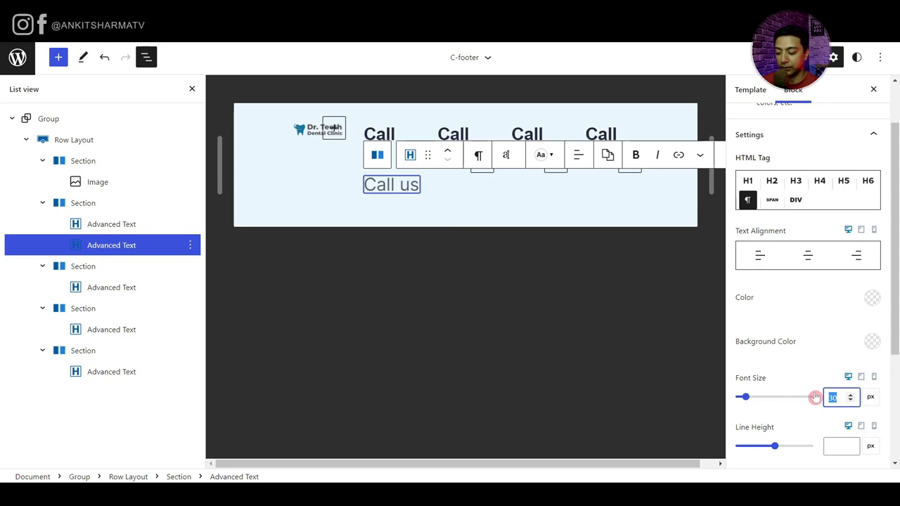
text(15)
- Replace the paragraph text under the "Call us" heading with the clinic's two phone numbers
drag(393, 184, 364, 184)
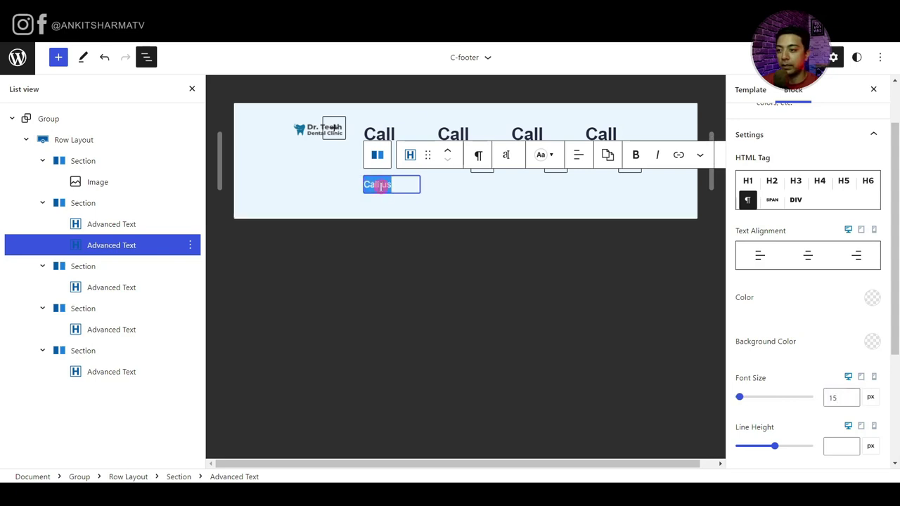
key(ctrl+v)
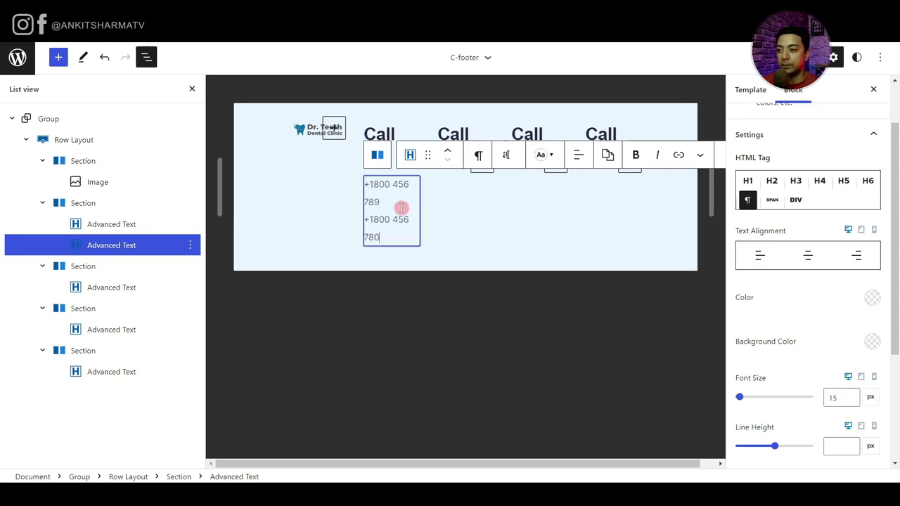
click(413, 375)
- Change the heading text in the footer row's third column to "Reach us"
click(452, 133)
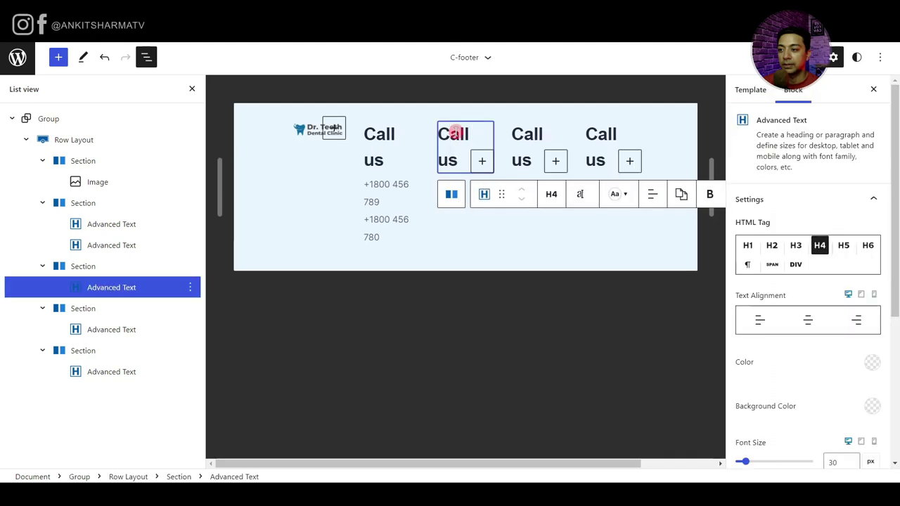
triple_click(458, 129)
text(Reach Us)
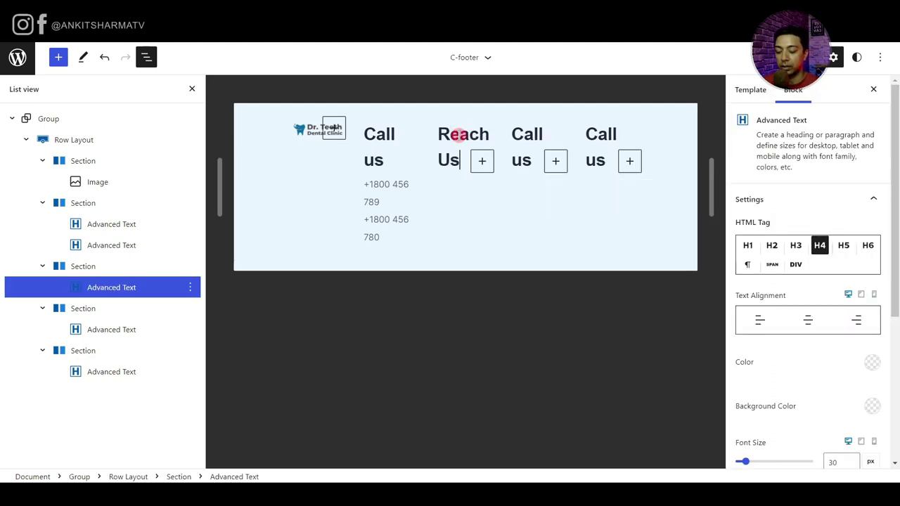
key(BackSpace)
key(BackSpace)
text(us)
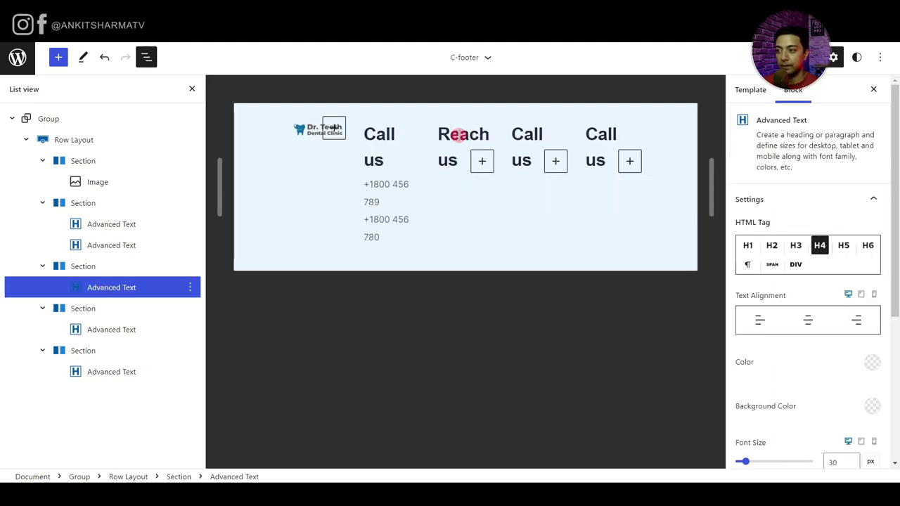
- Copy the phone number text block and paste it below the "Reach us" heading in the third column
key(Up)
key(Up)
click(709, 155)
click(710, 213)
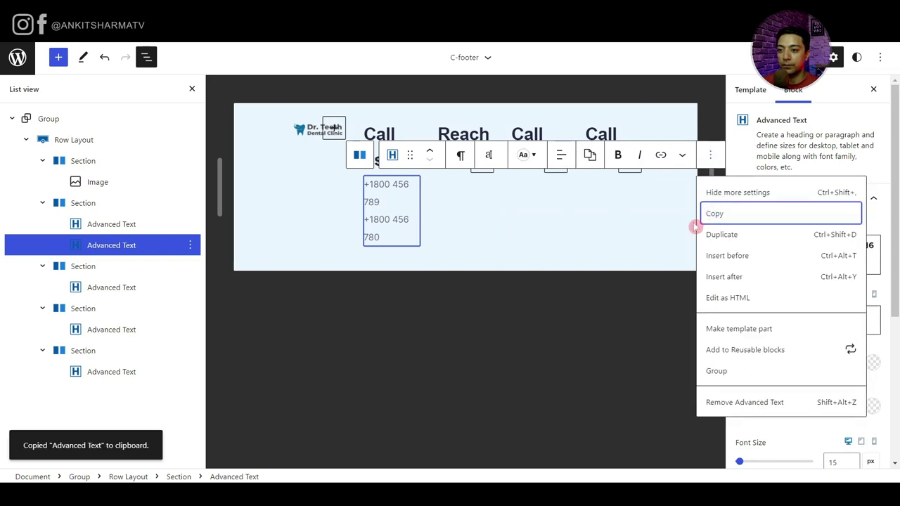
click(483, 191)
click(482, 160)
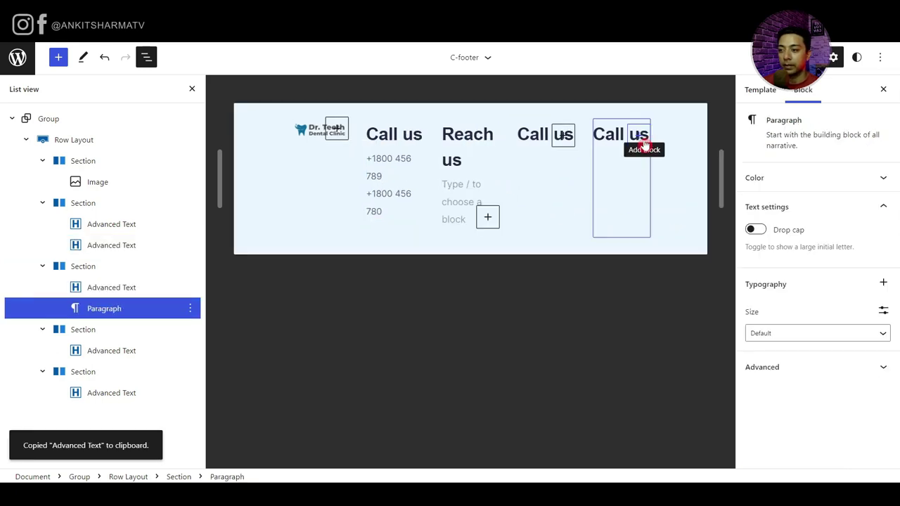
key(ctrl+v)
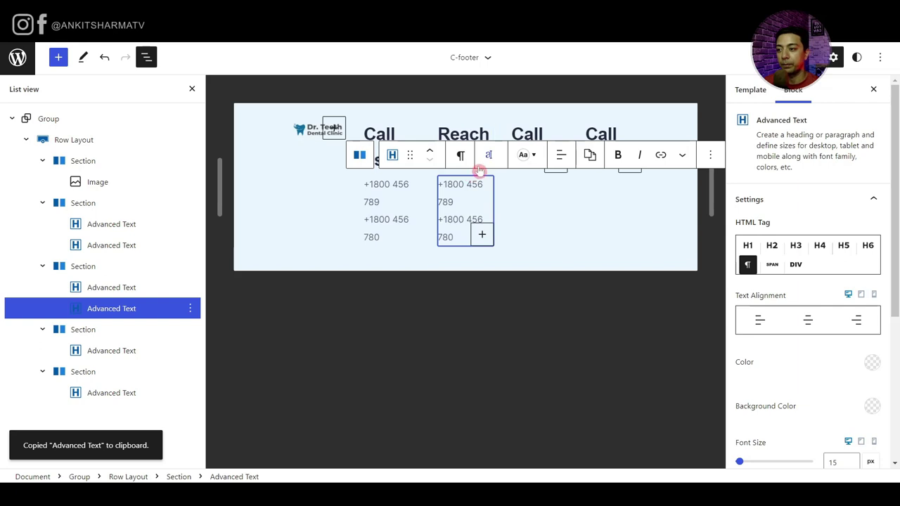
- Replace the pasted phone numbers under "Reach us" with the clinic's postal address
drag(457, 238, 438, 181)
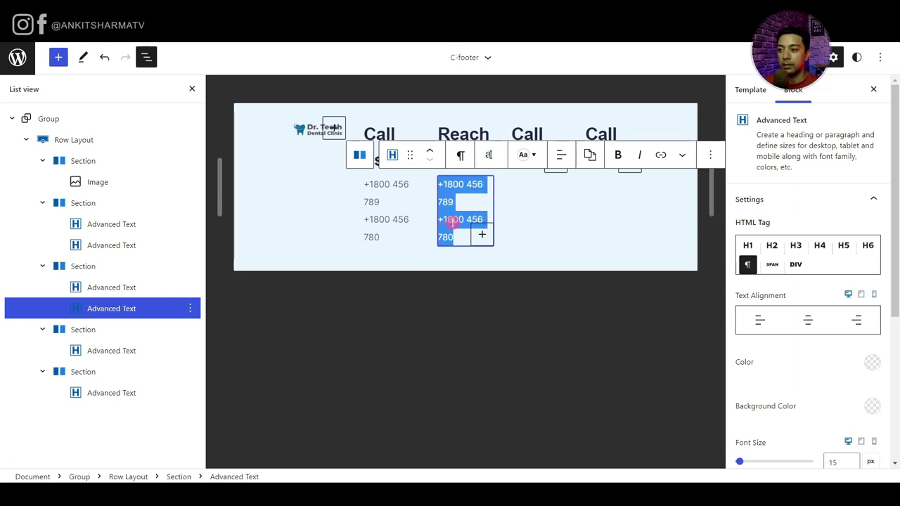
key(ctrl+v)
click(546, 305)
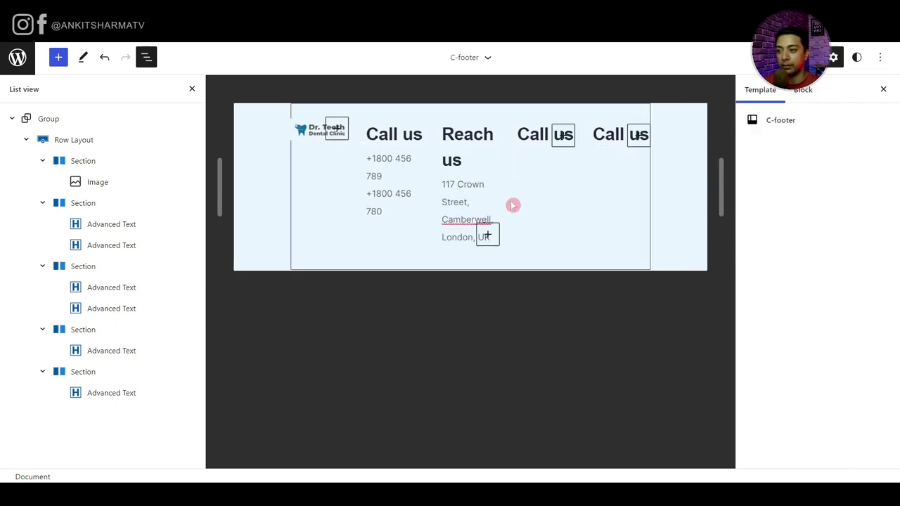
- Change the heading text in the footer row's fourth column to "Open hours"
click(535, 141)
drag(528, 160, 509, 65)
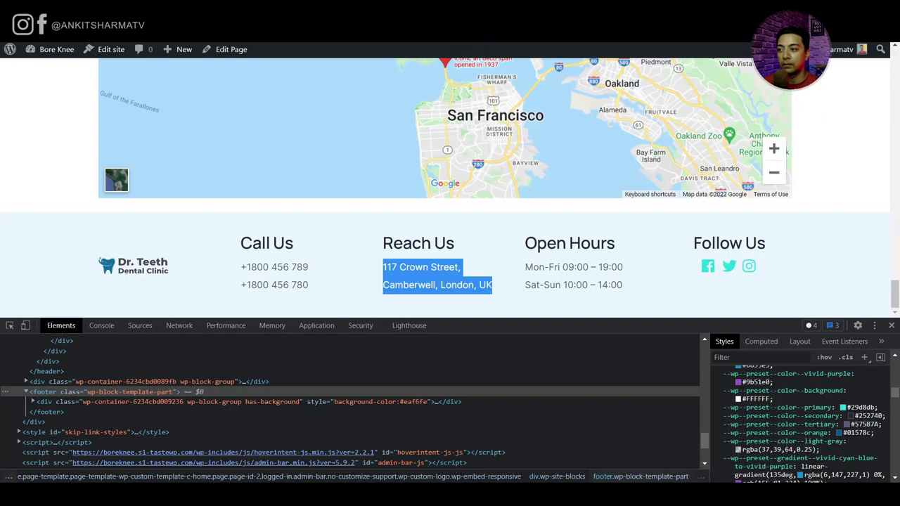
text(Openin)
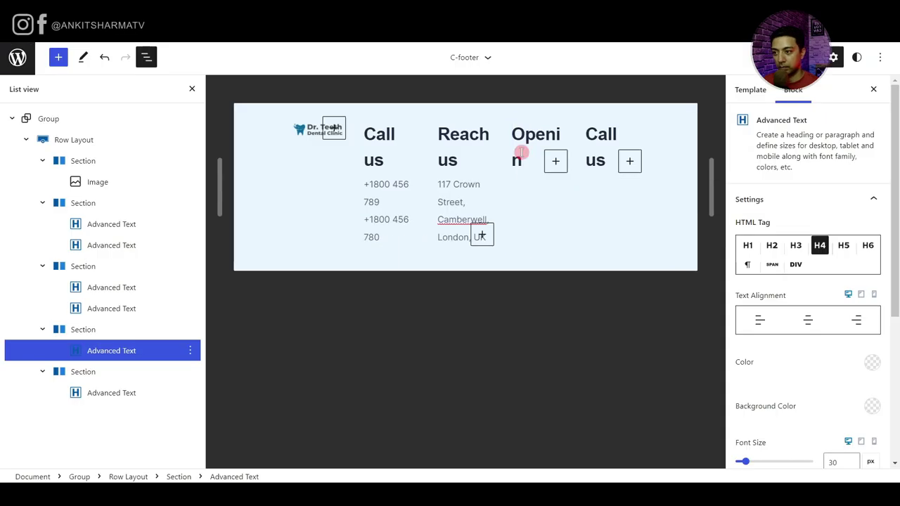
key(BackSpace)
key(BackSpace)
key(BackSpace)
key(BackSpace)
key(BackSpace)
key(BackSpace)
text(Open hours)
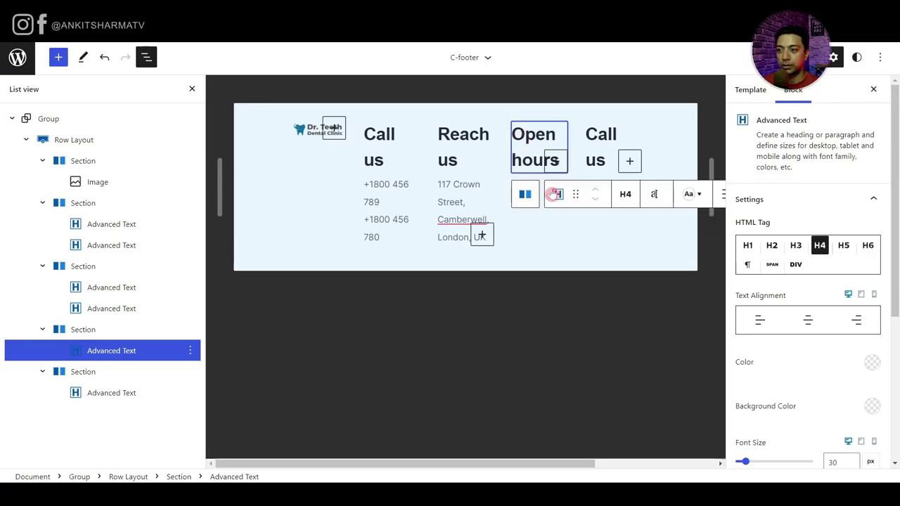
- Change the heading text in the footer row's fifth column to "Follow us"
click(601, 135)
triple_click(598, 132)
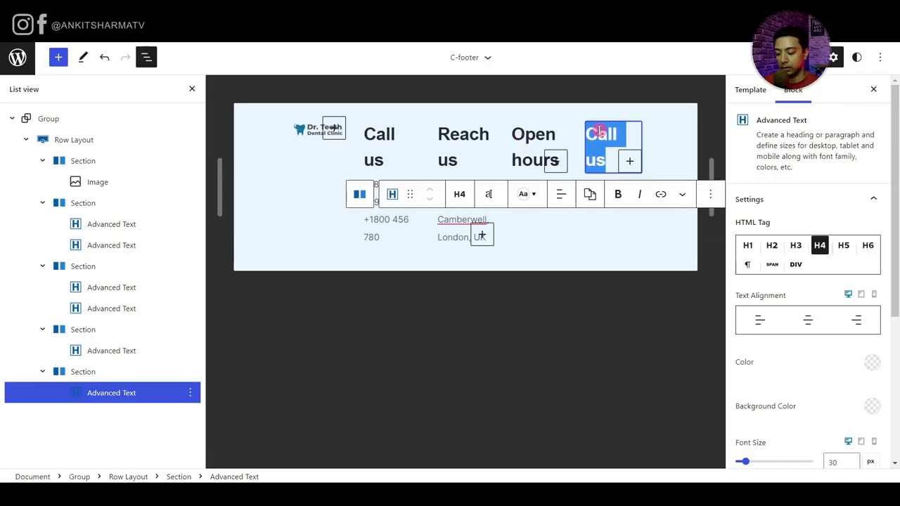
text(Follow)
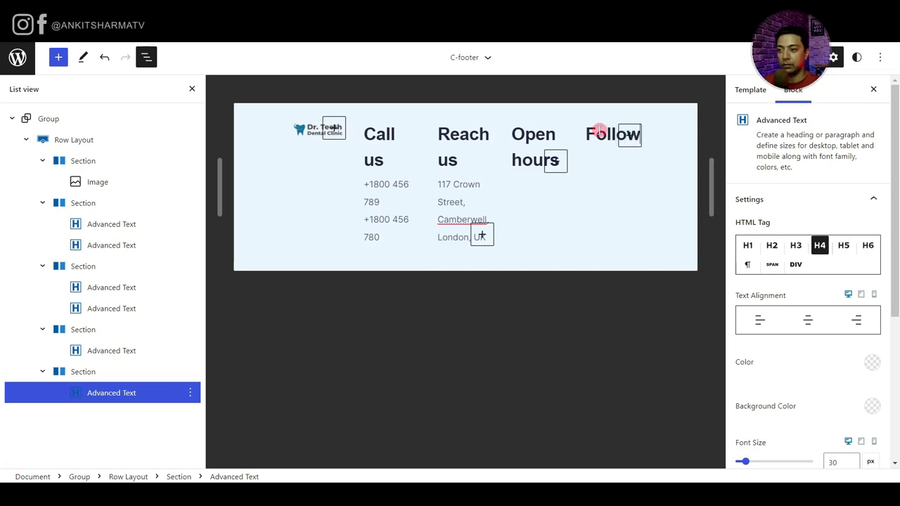
text( us)
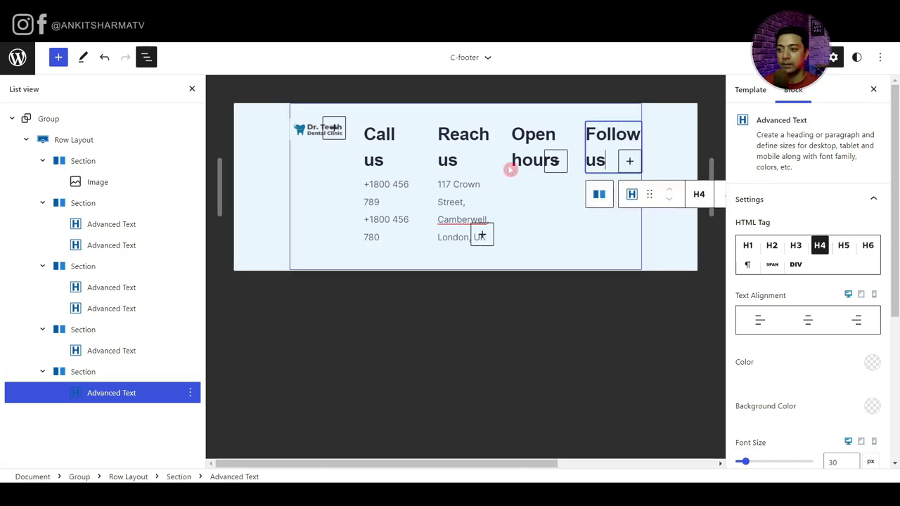
- Copy the address text block into the "Open hours" and "Follow us" columns, setting the opening hours to Mon-Fri 09:00 – 19:00, Sat-Sun 10:00 – 14:00
click(463, 187)
click(710, 157)
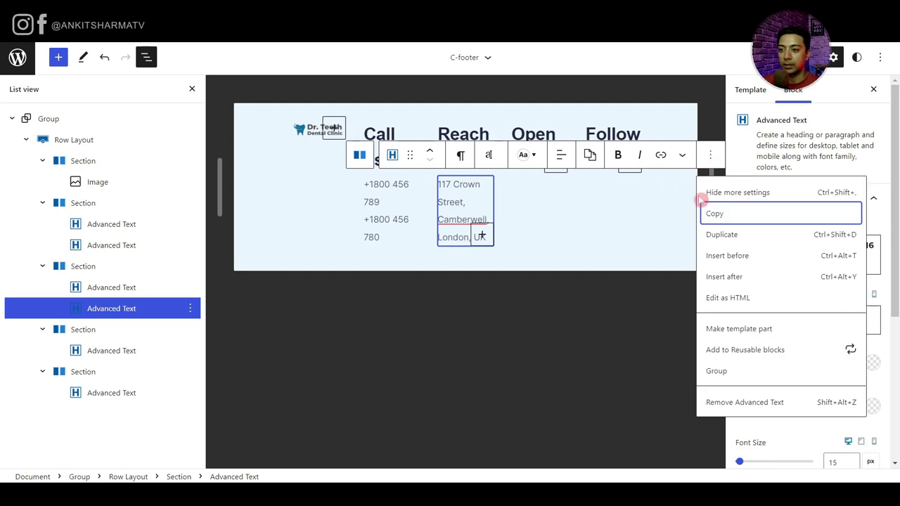
click(701, 212)
click(540, 134)
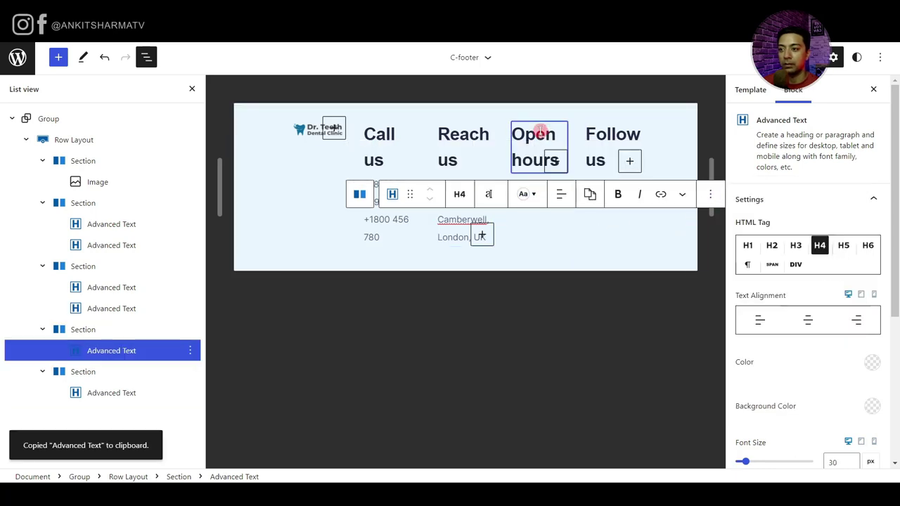
key(Right)
key(Return)
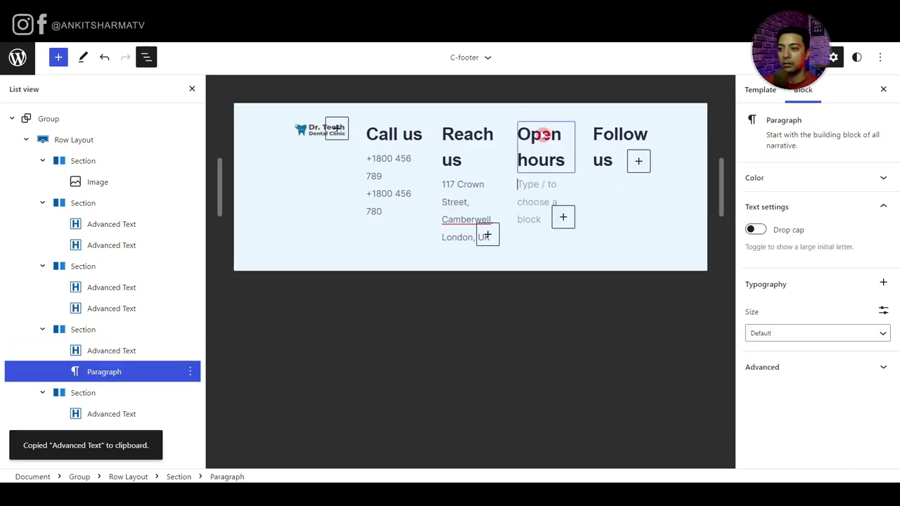
key(ctrl+v)
click(606, 135)
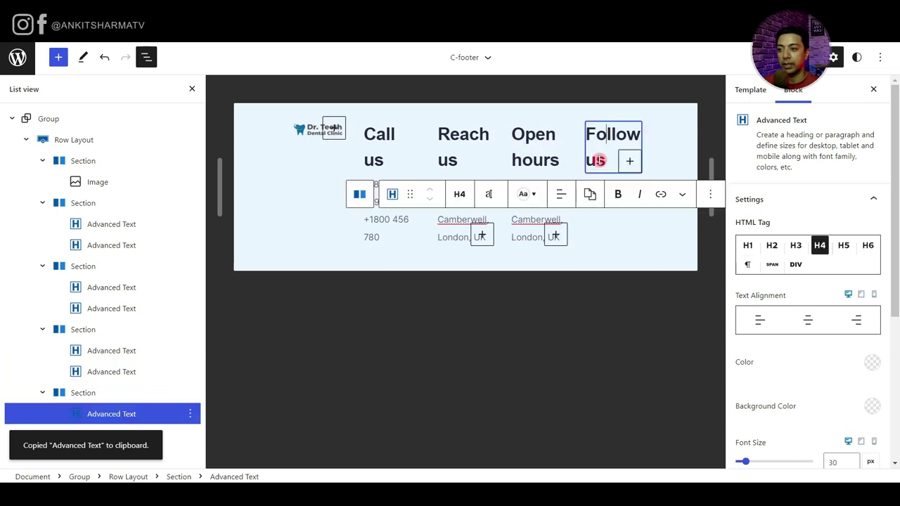
key(Return)
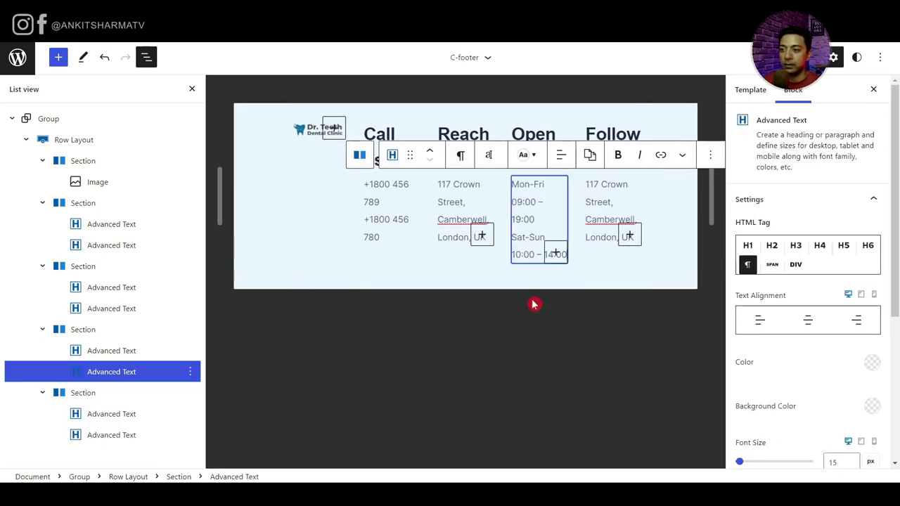
- Remove the pasted address text block below the "Follow us" heading
click(600, 208)
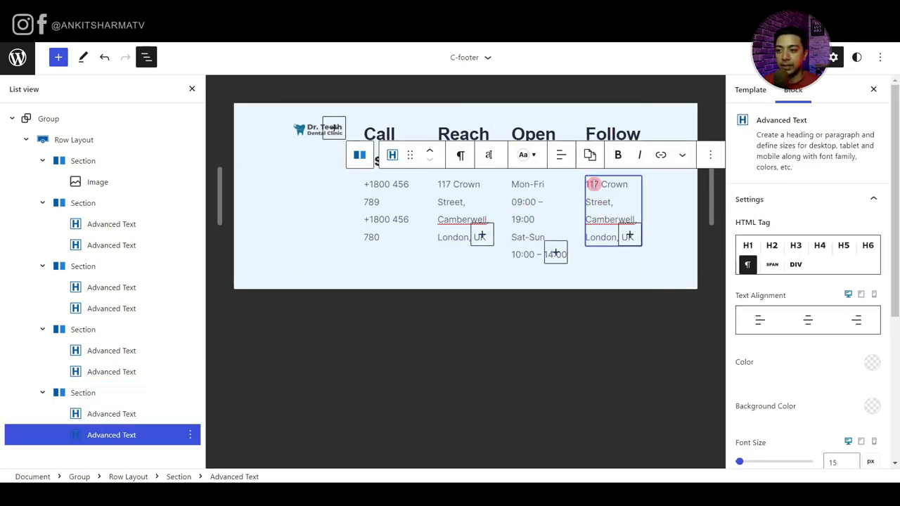
click(711, 156)
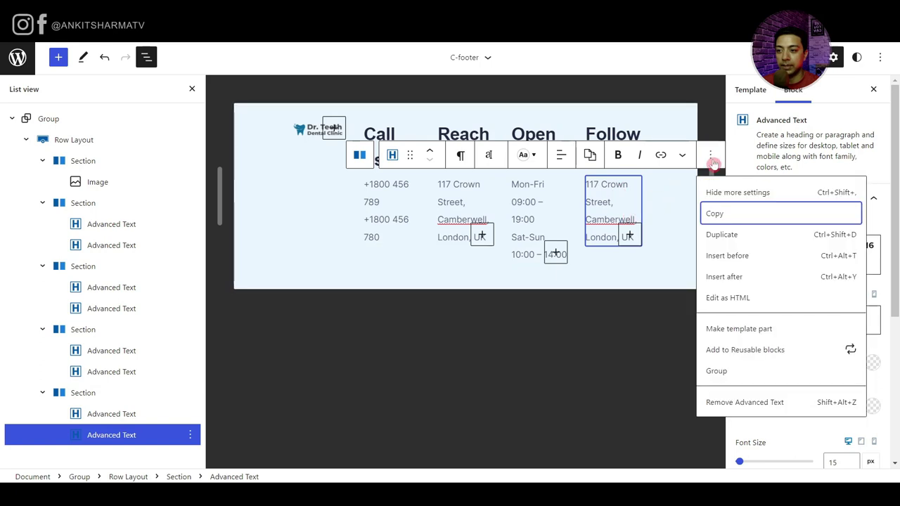
click(744, 402)
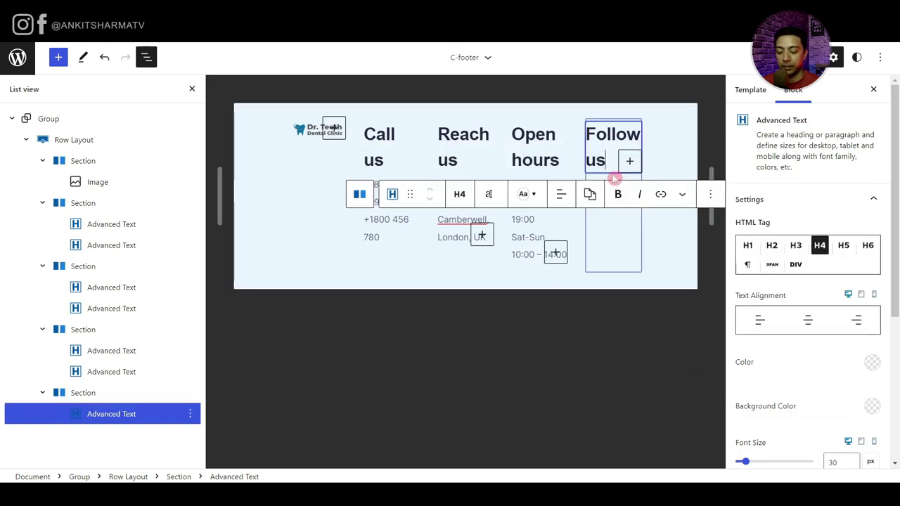
- Insert an Icon block below the "Follow us" heading and align it left
click(613, 180)
click(623, 213)
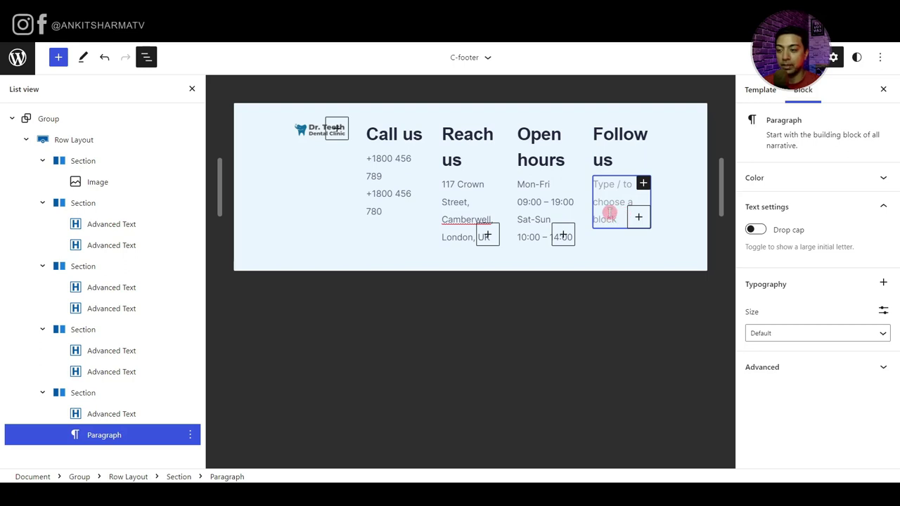
text(/icon)
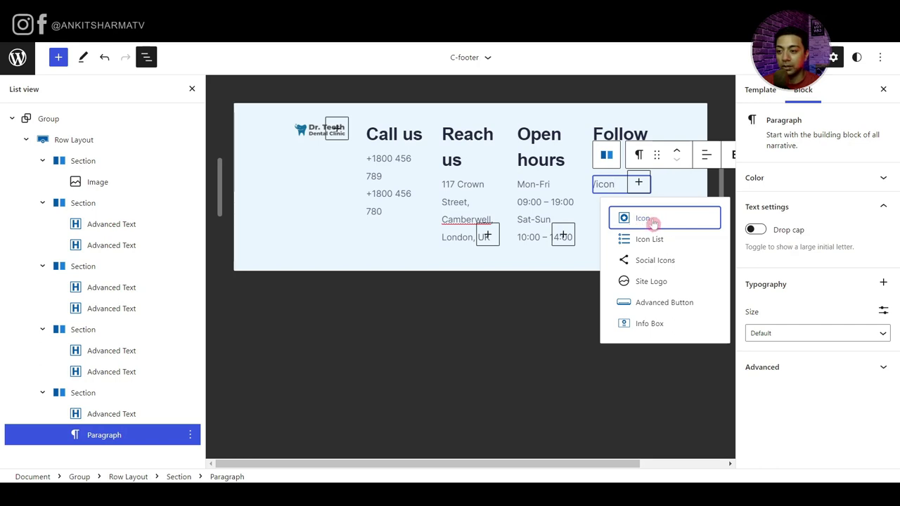
click(653, 222)
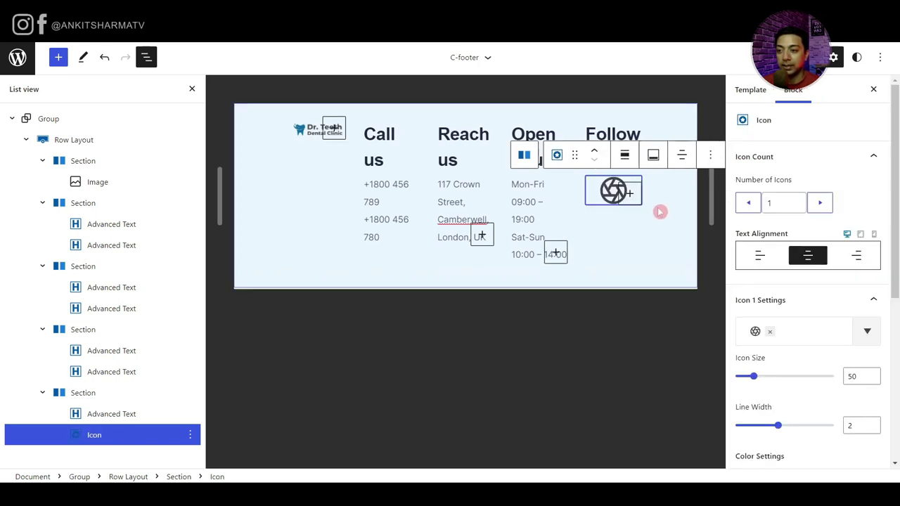
click(760, 256)
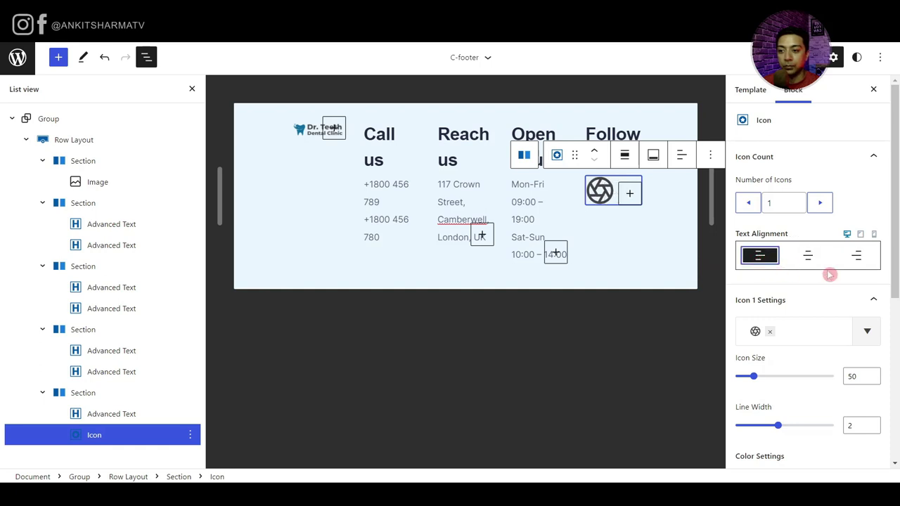
- Search the icon library for "facebook" and choose the square Facebook logo for the first icon
click(808, 337)
text(facebook)
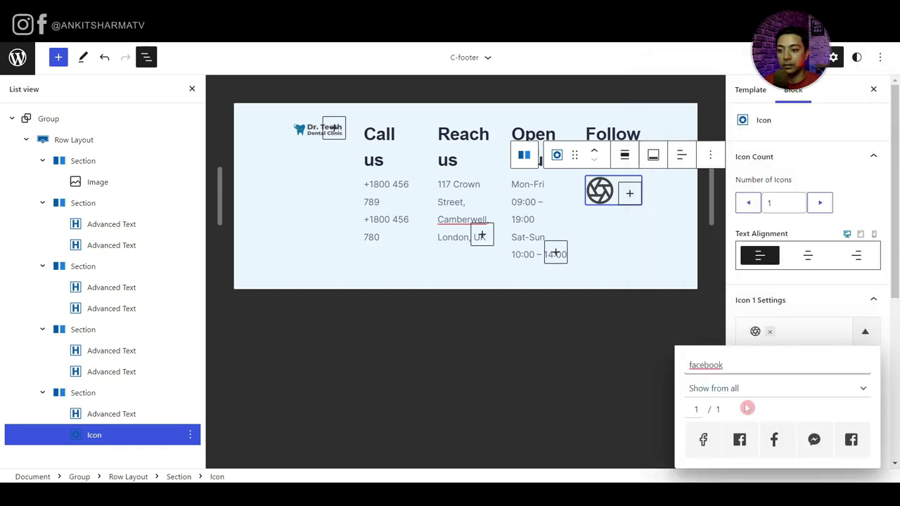
click(744, 441)
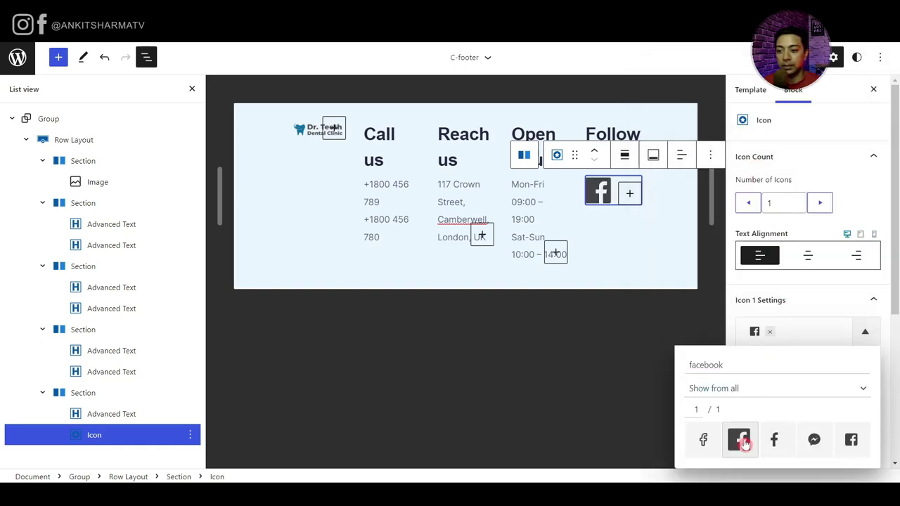
click(773, 309)
- Set the Facebook icon's size to 25 and its color to the turquoise theme color 29D8DB
scroll(780, 312, down, 1)
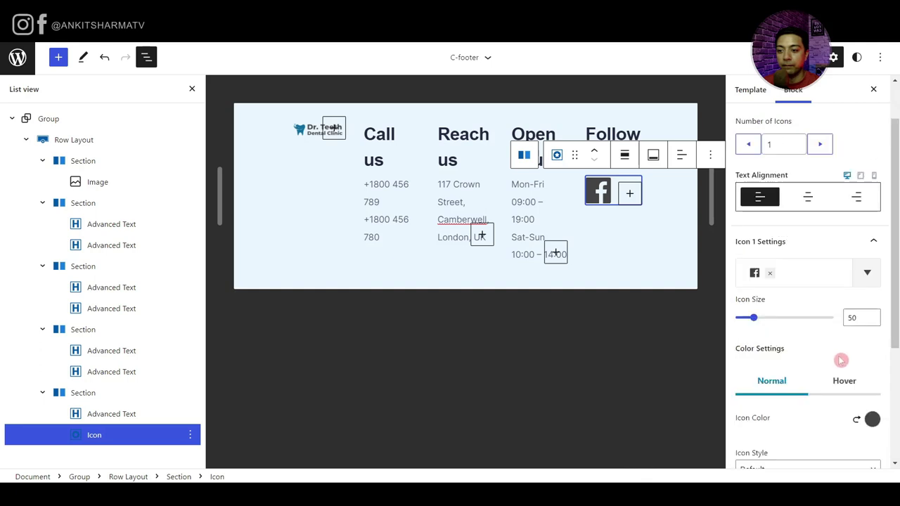
double_click(854, 317)
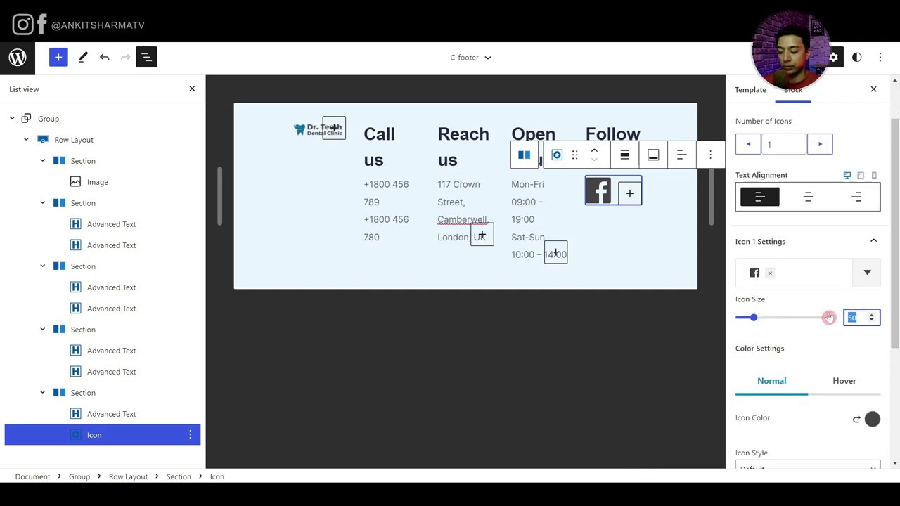
text(20)
key(BackSpace)
text(4)
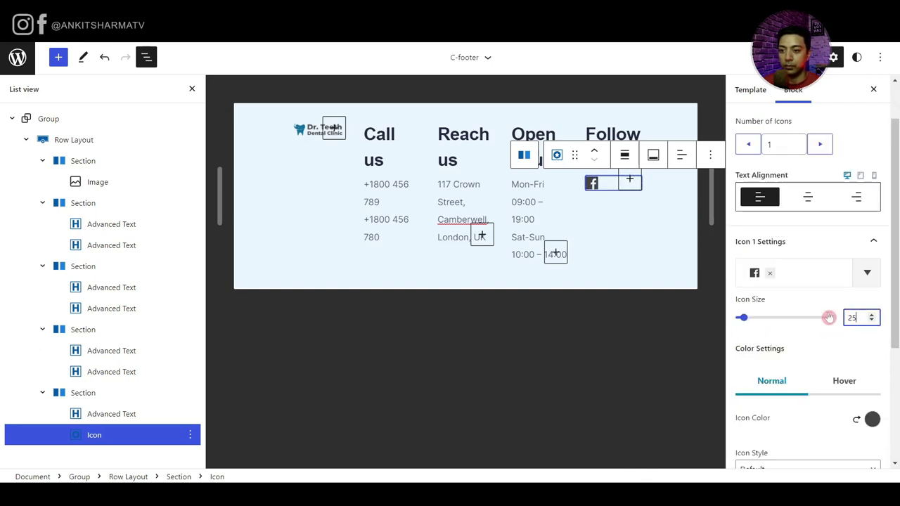
scroll(802, 338, down, 2)
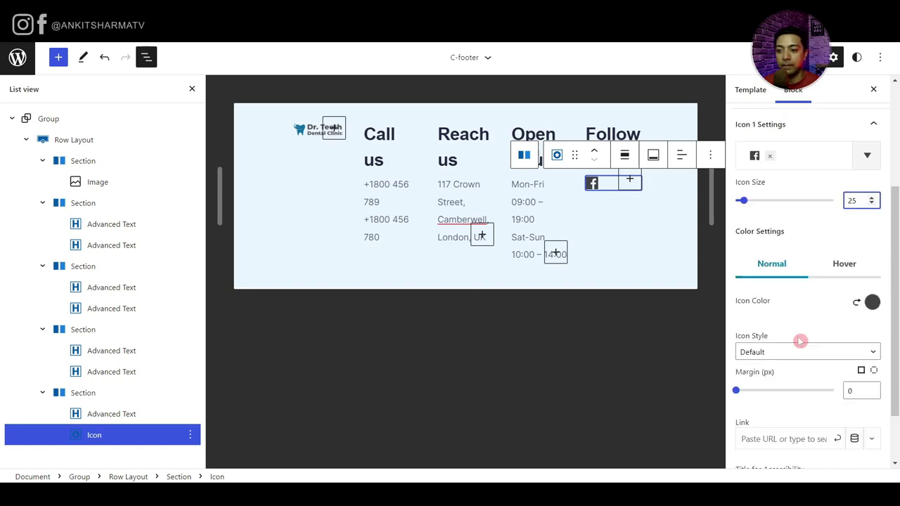
click(872, 302)
click(790, 271)
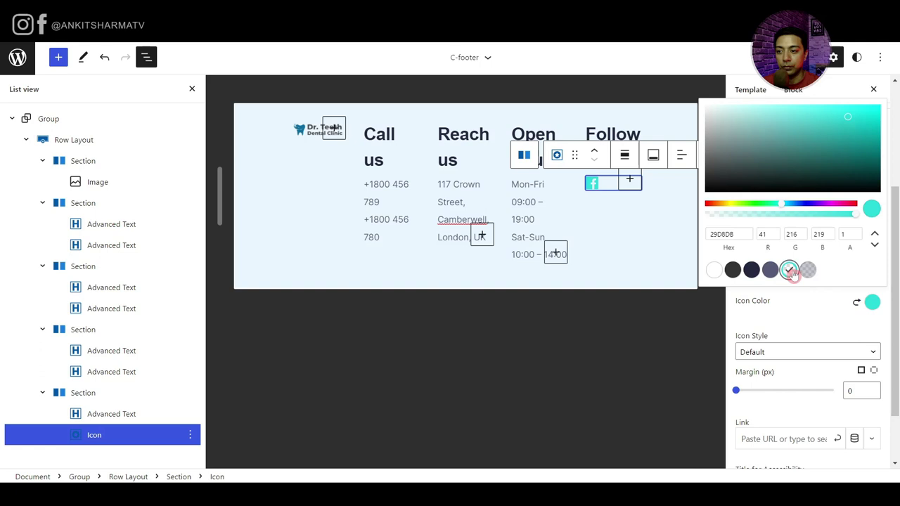
click(804, 307)
scroll(804, 320, down, 1)
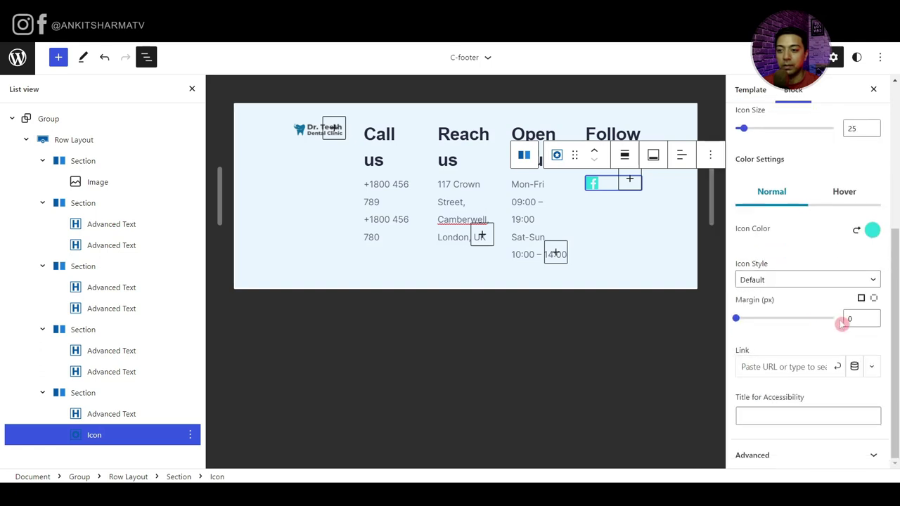
- Give the Facebook icon individual side margins of 5 px on the right and 5 px on the left
click(875, 301)
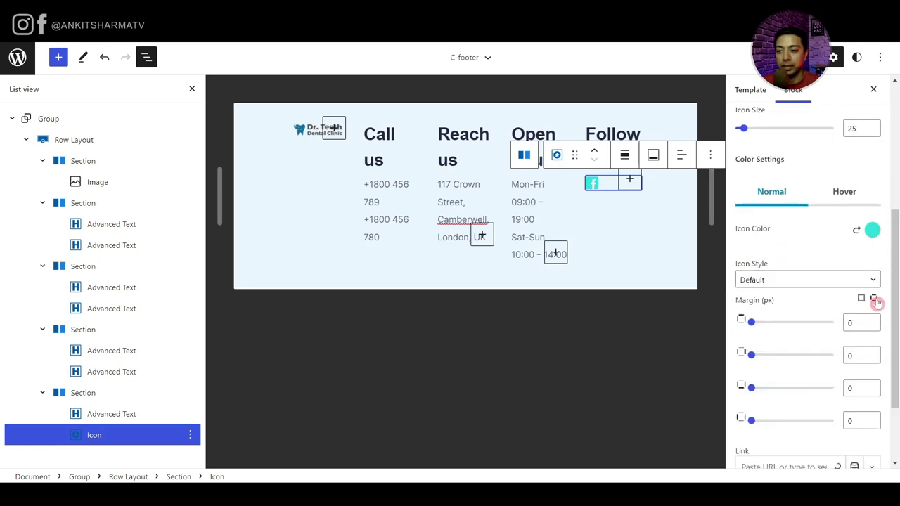
click(847, 355)
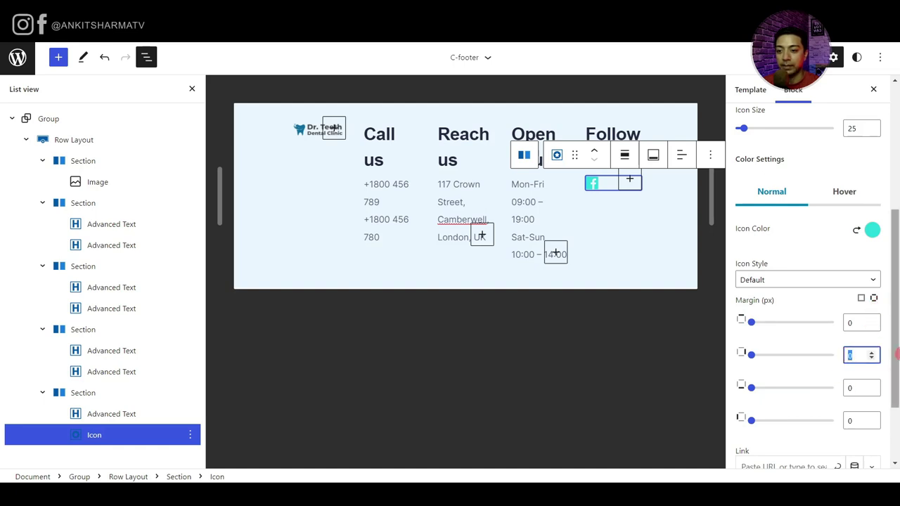
key(Tab)
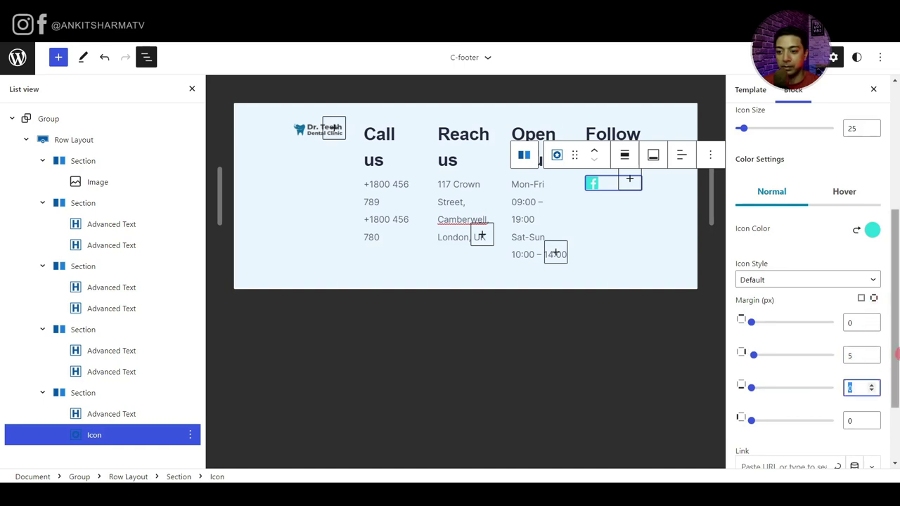
key(Tab)
key(Tab)
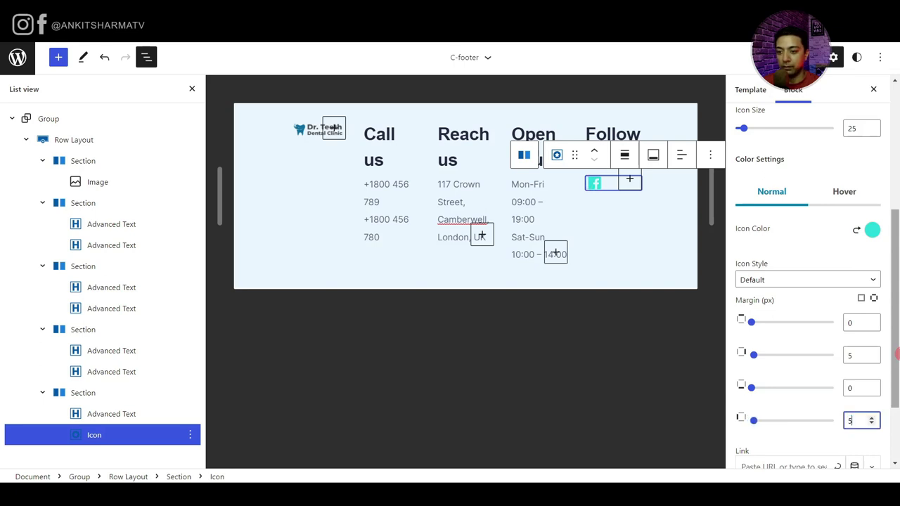
- Increase the number of icons in the "Follow us" Icon block to 3
scroll(747, 190, up, 4)
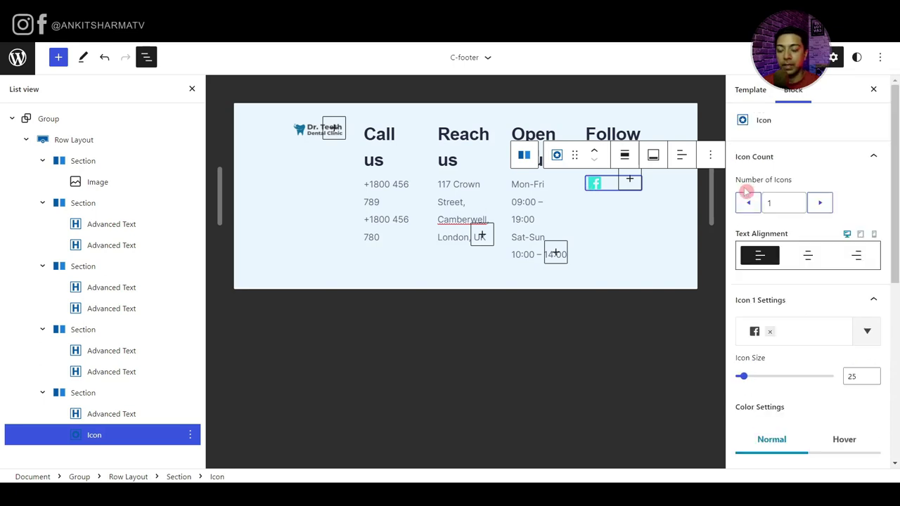
click(821, 204)
click(829, 203)
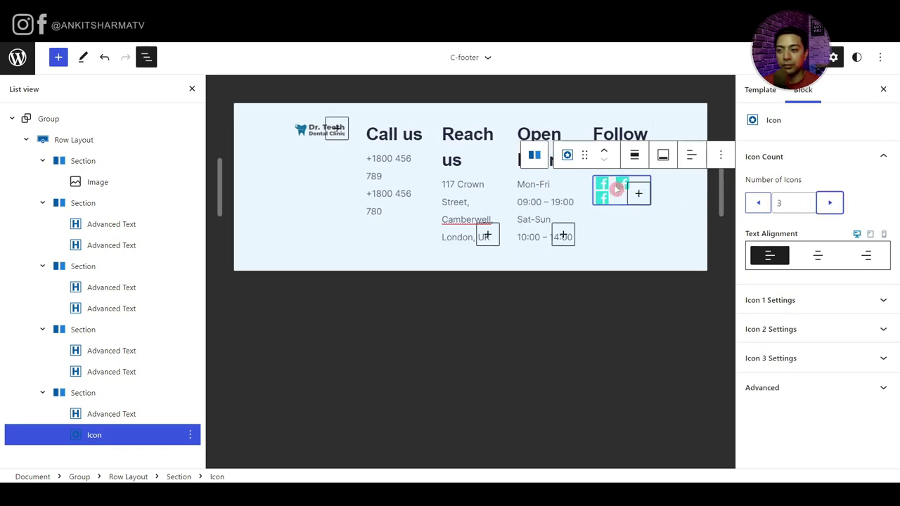
- Change the second icon in the "Follow us" block to the Instagram logo
click(785, 330)
scroll(798, 344, down, 1)
scroll(794, 331, up, 3)
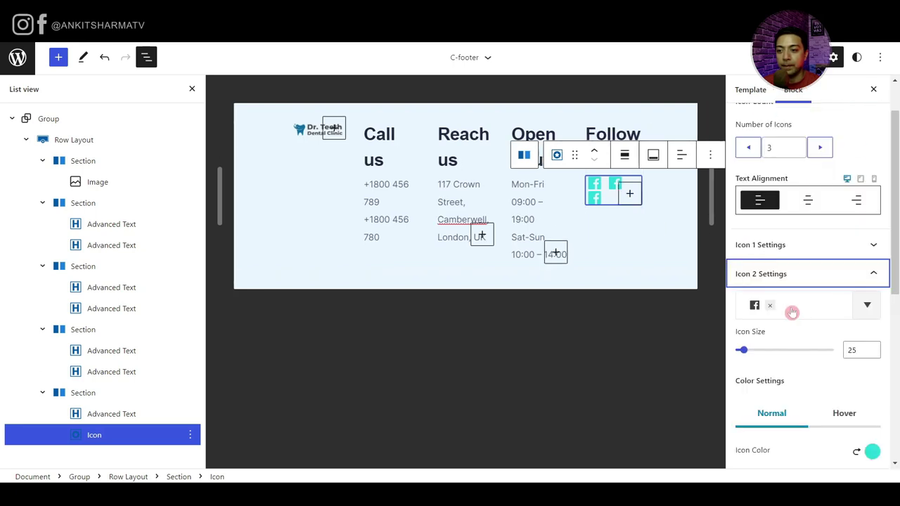
click(792, 312)
text(instagr)
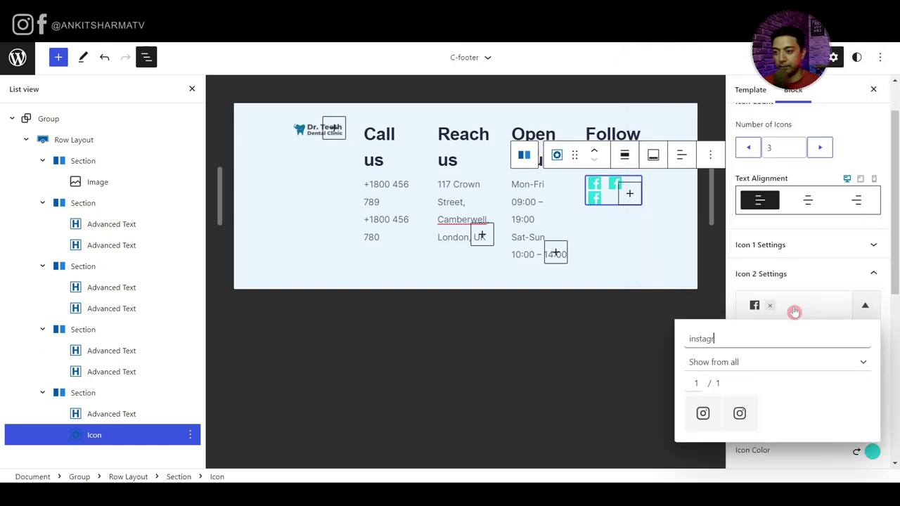
click(701, 409)
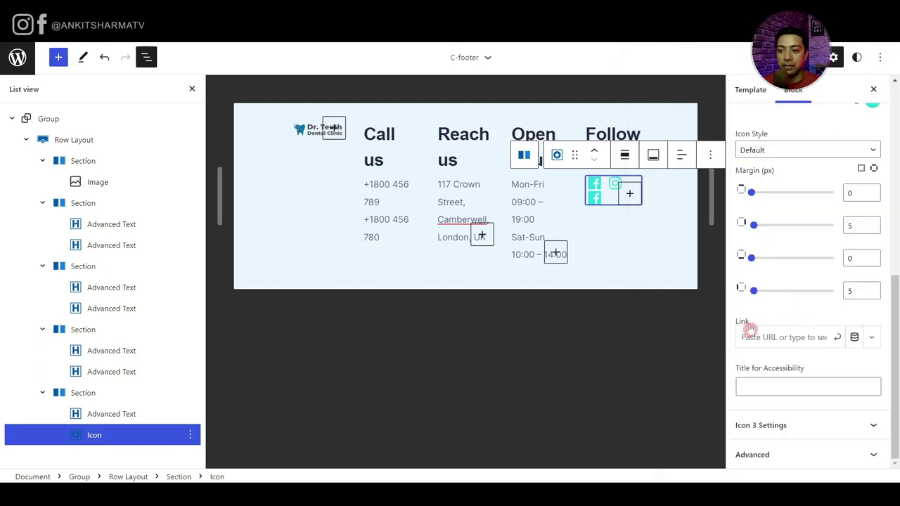
- Change the third icon in the "Follow us" Icon block to the solid Twitter bird logo
click(758, 335)
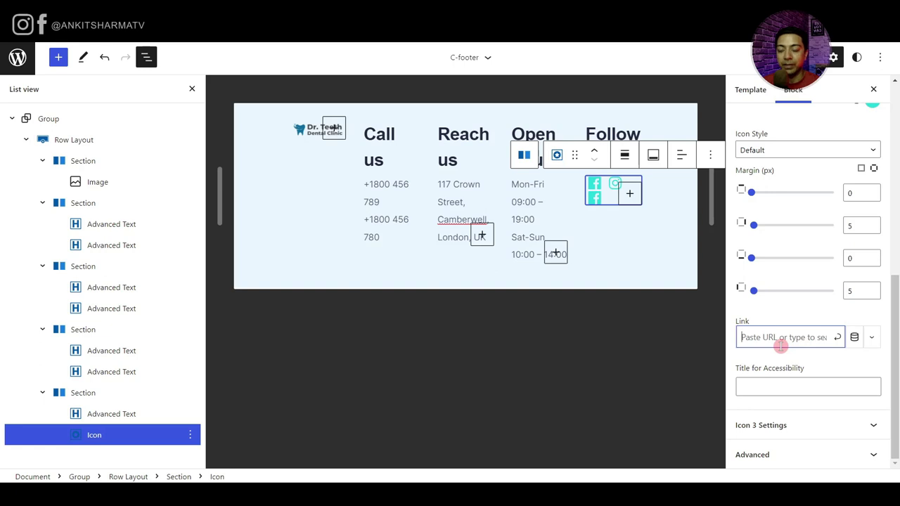
click(781, 433)
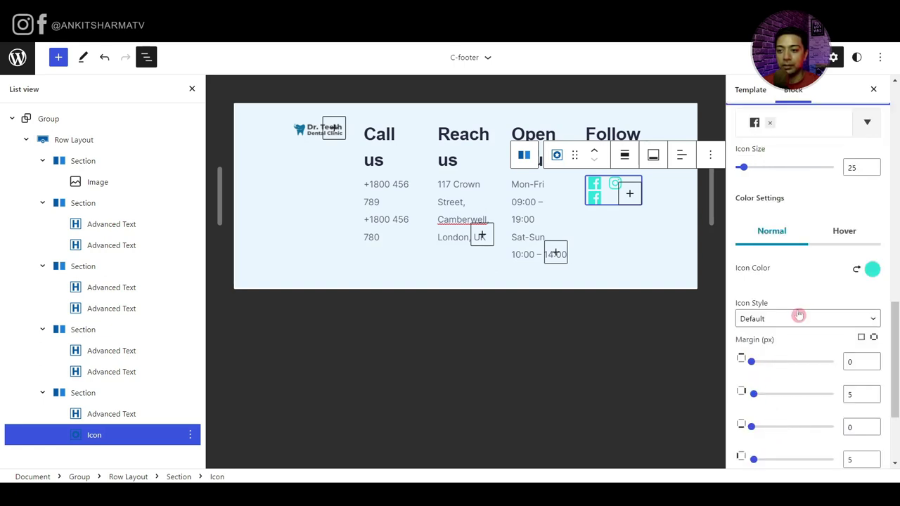
scroll(799, 315, up, 3)
click(802, 364)
text(t)
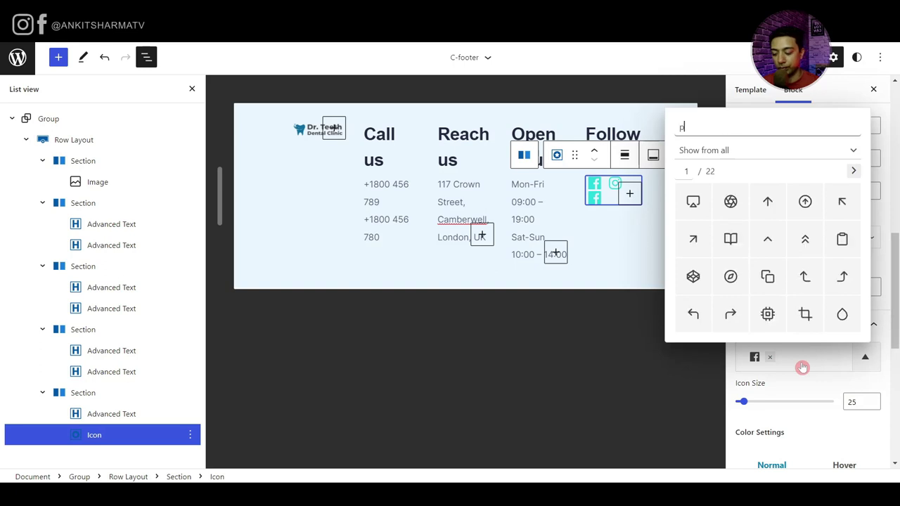
key(BackSpace)
text(twitt)
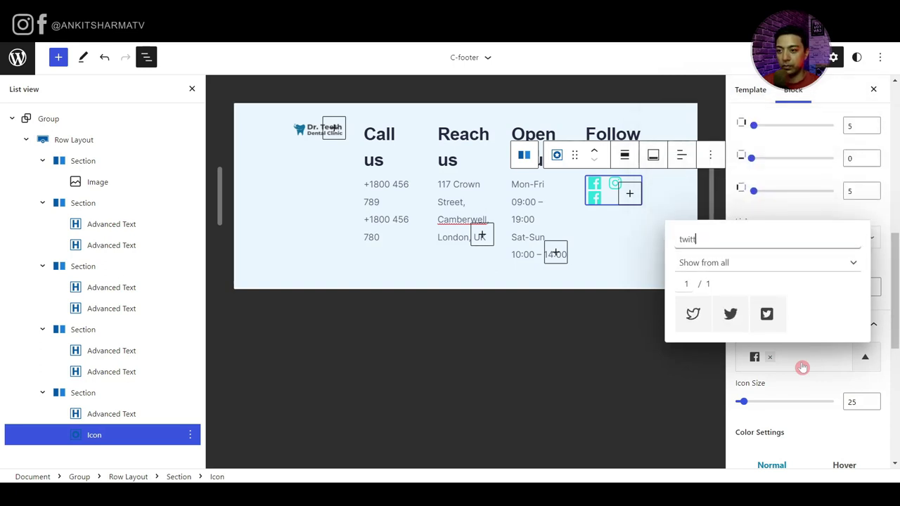
click(730, 314)
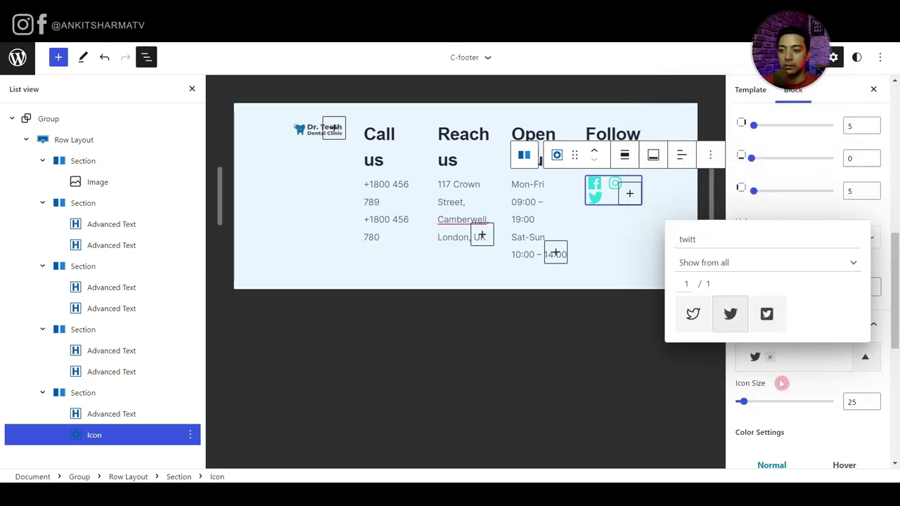
click(816, 373)
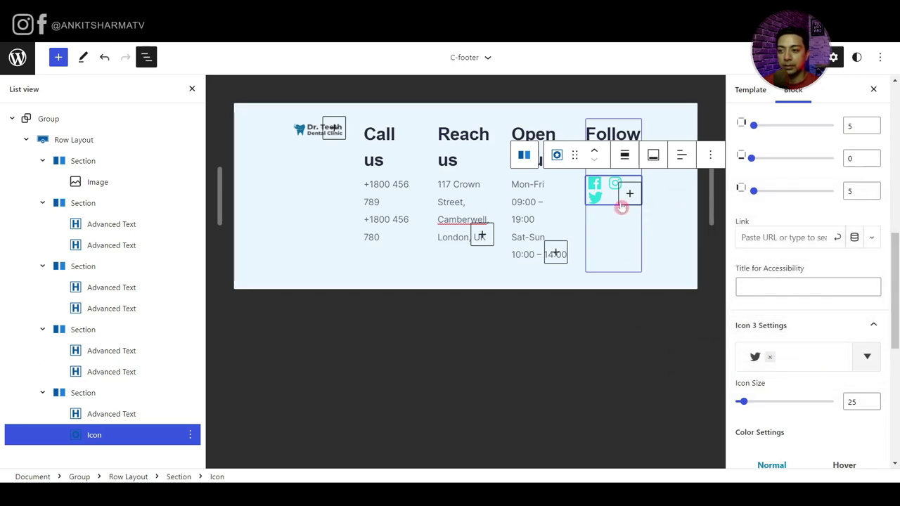
- Save the C-footer template part and close the list view to see the footer at full width
click(801, 57)
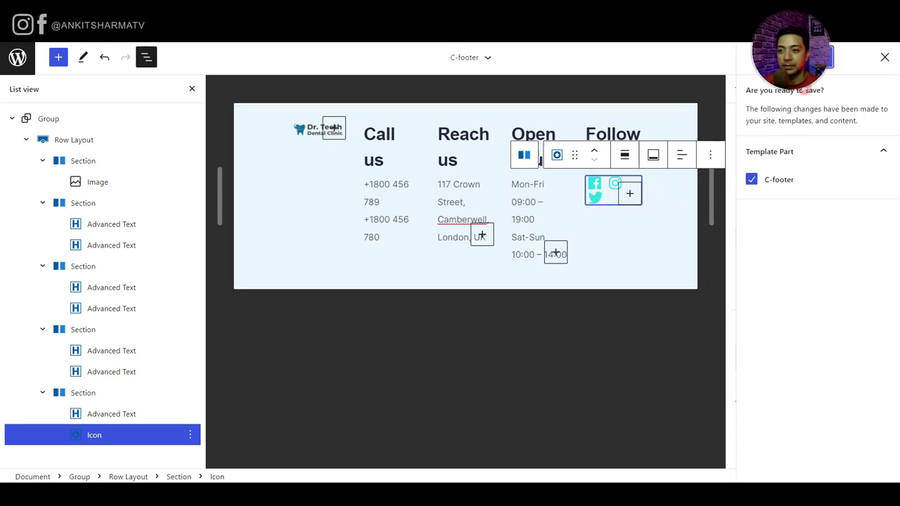
click(794, 59)
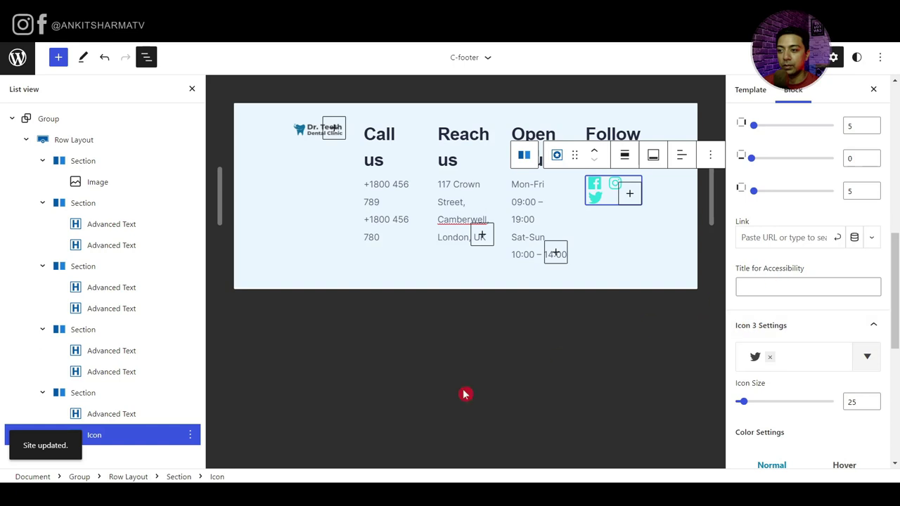
click(141, 478)
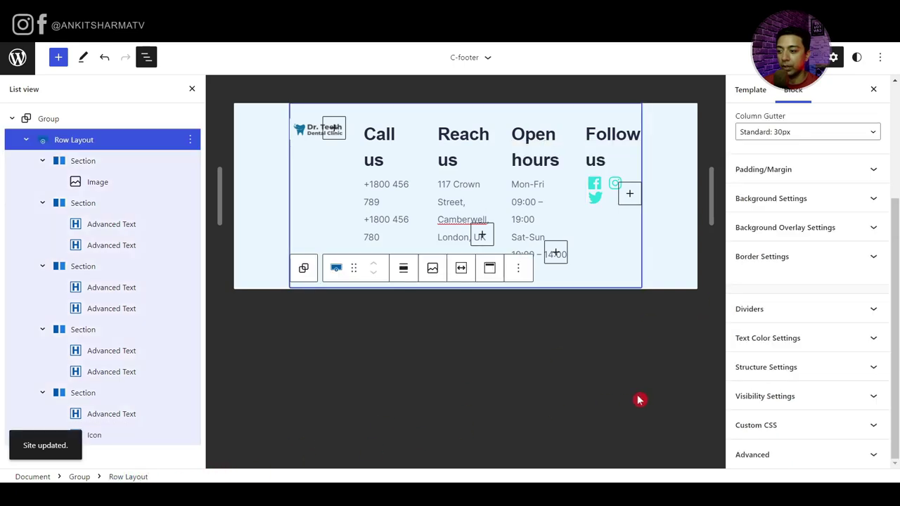
click(192, 89)
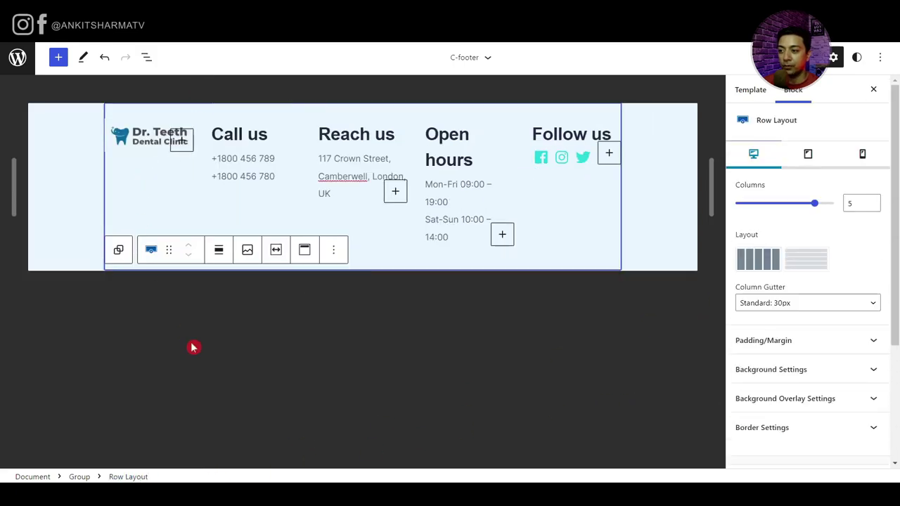
click(539, 321)
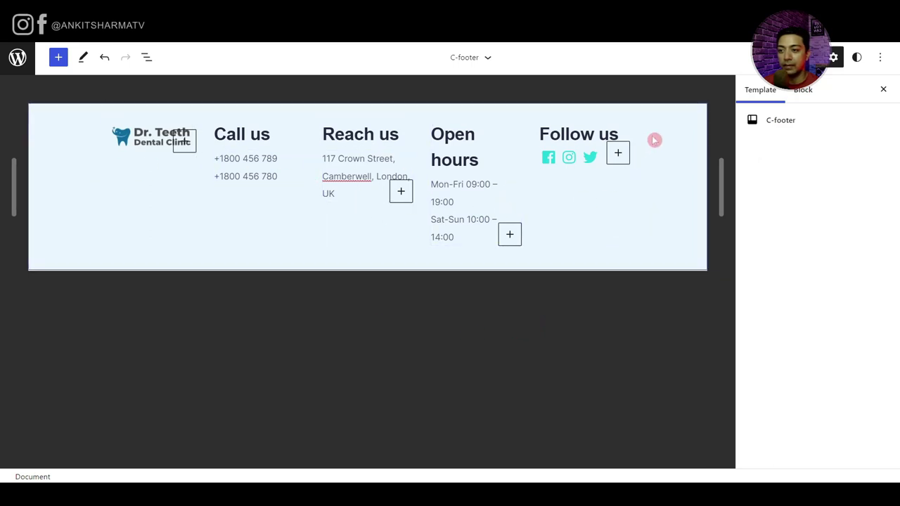
- Check the mobile column layout of the footer's Row Layout block and return to its desktop settings
click(268, 110)
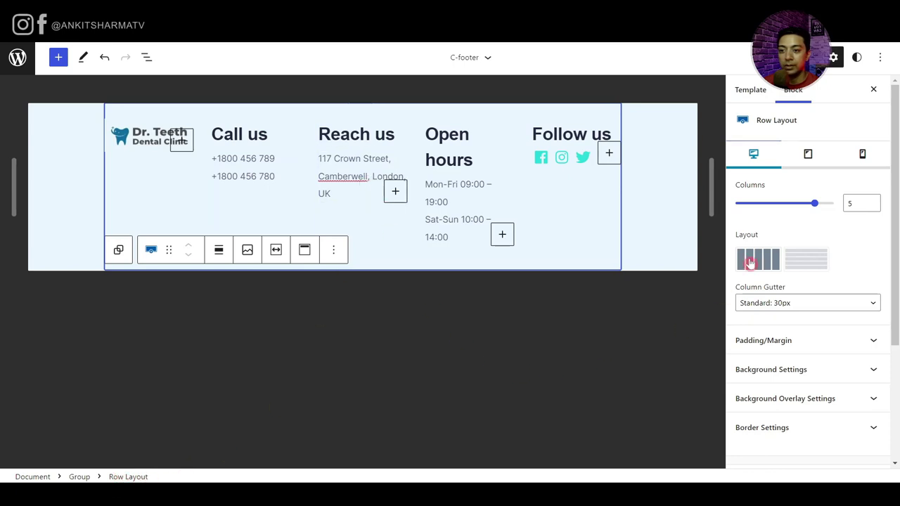
click(864, 156)
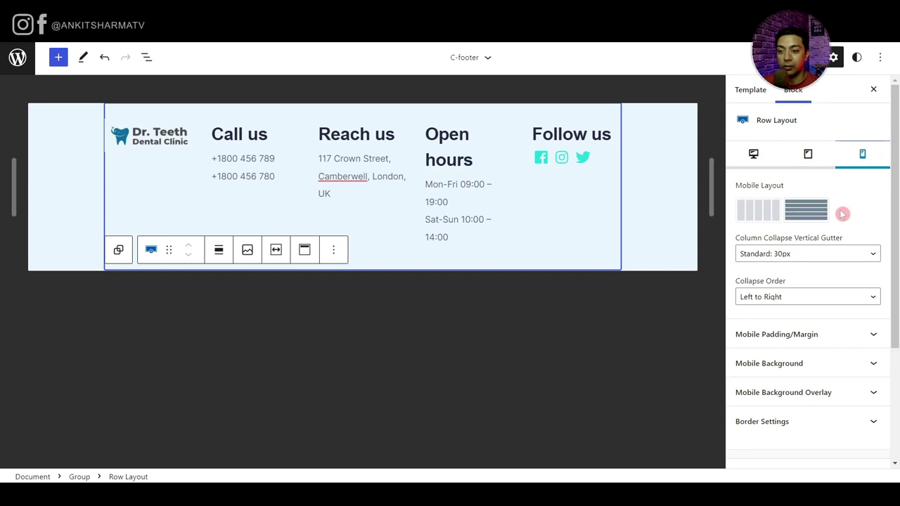
click(803, 213)
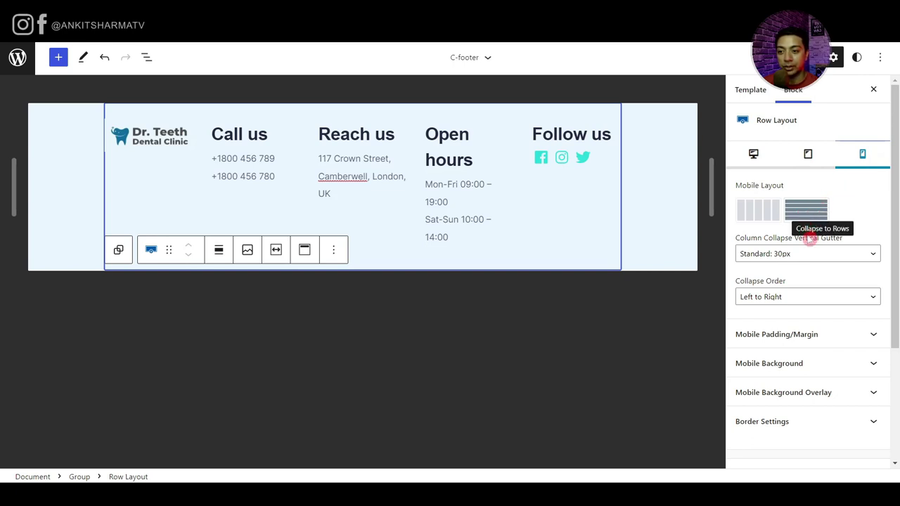
click(753, 153)
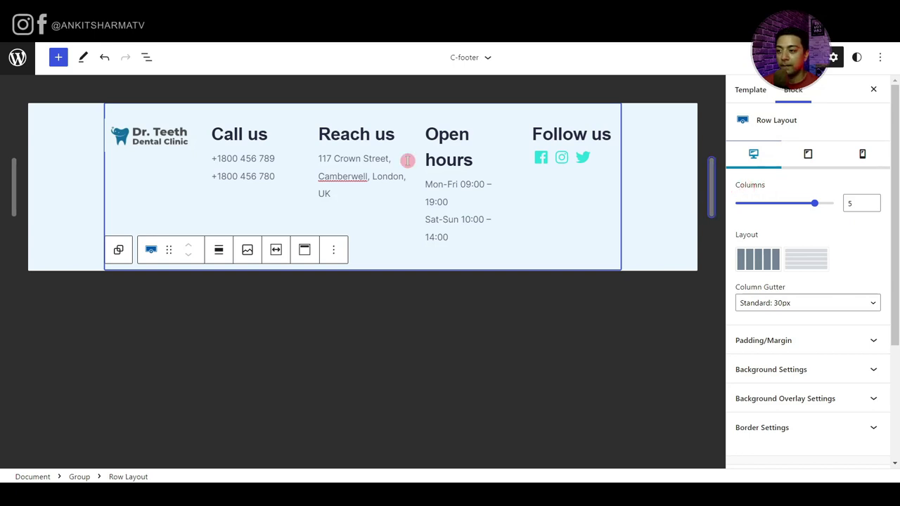
- Open the C-Header template part for editing
click(24, 60)
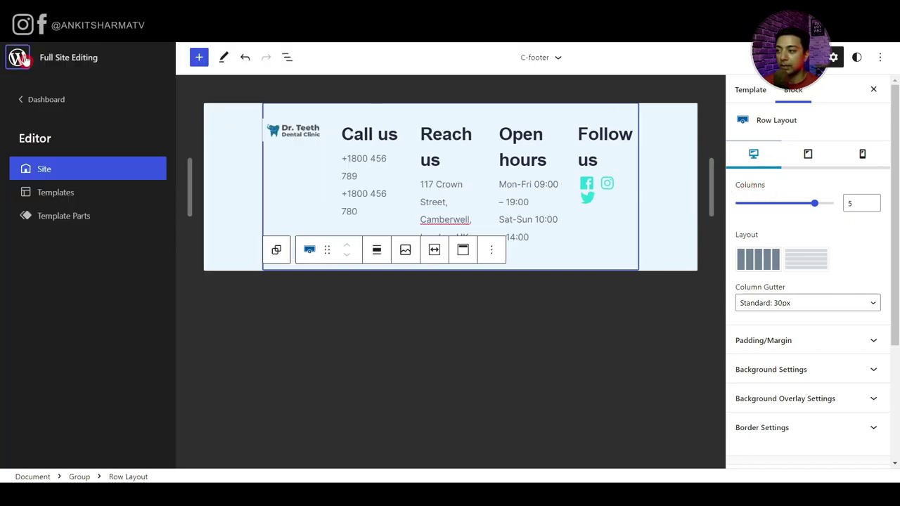
click(45, 224)
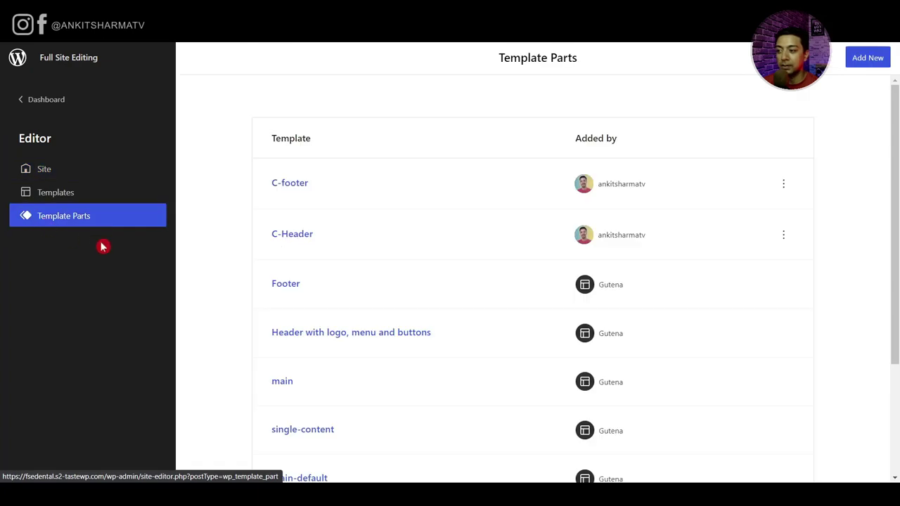
click(296, 237)
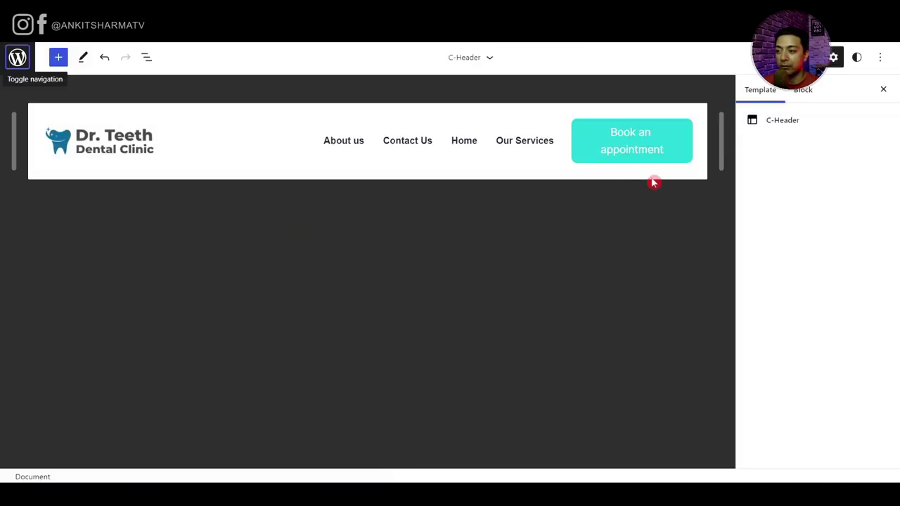
- Set the header row's mobile layout to "Last Row, Previous Columns 50/50 - 100"
click(364, 176)
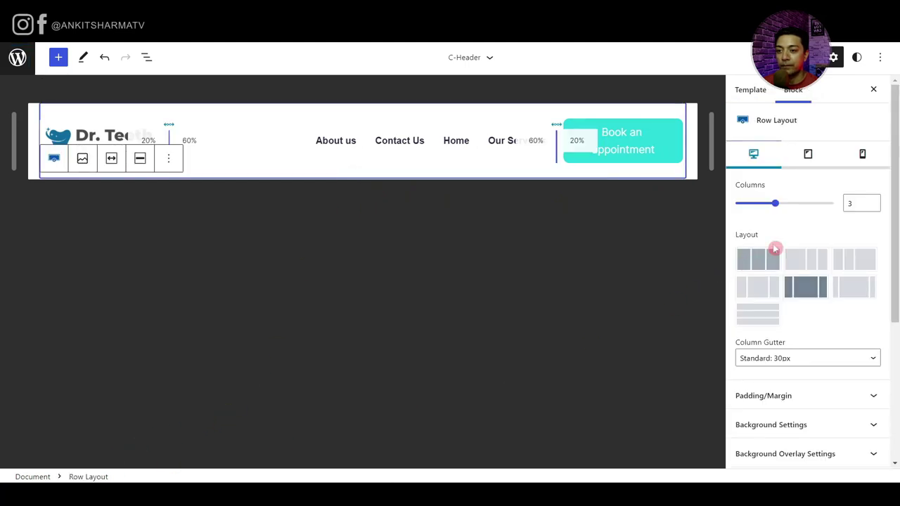
click(863, 156)
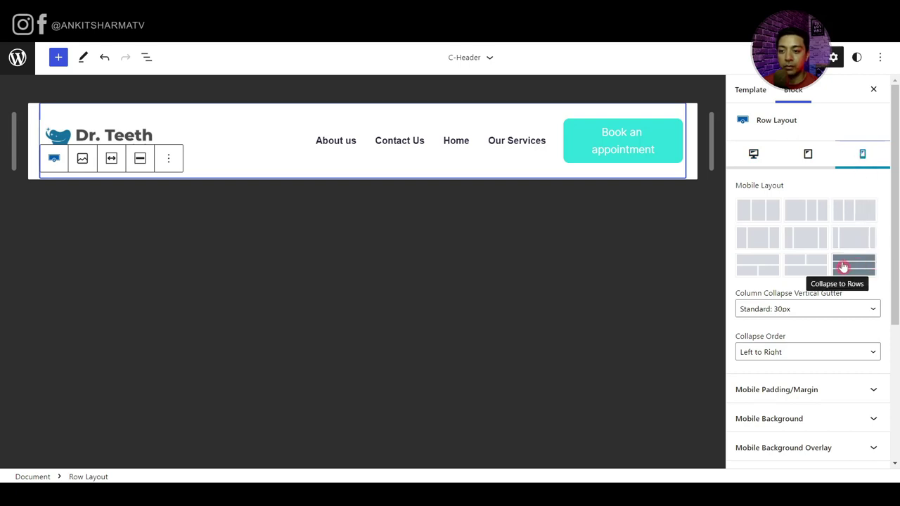
click(805, 269)
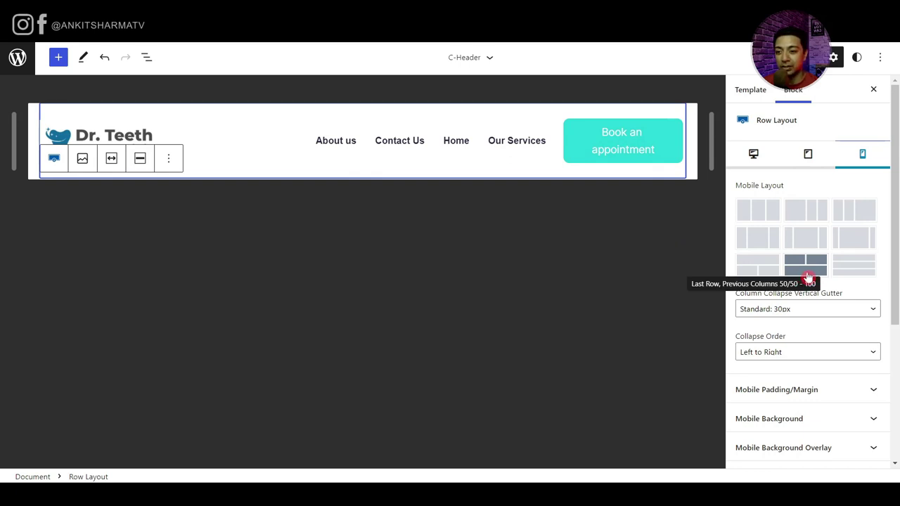
- Hide the header section containing the "Book an appointment" button on mobile and save the header
click(138, 476)
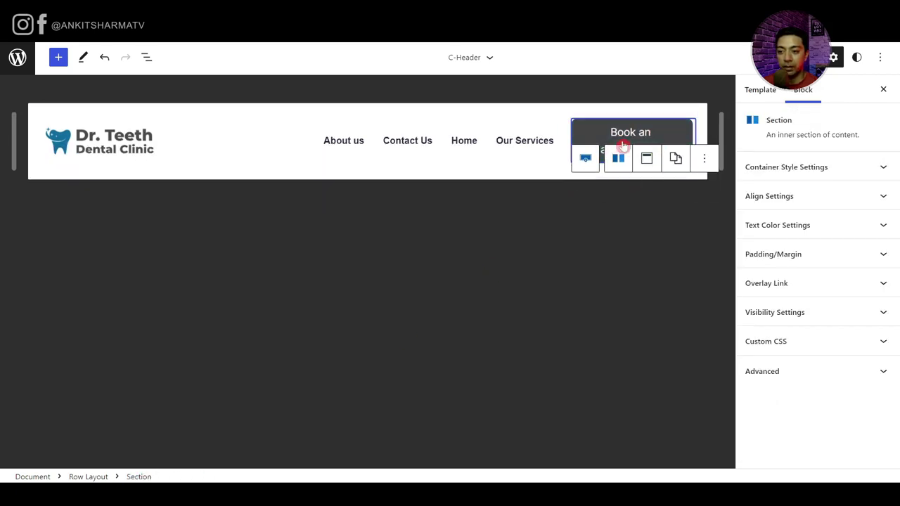
click(868, 319)
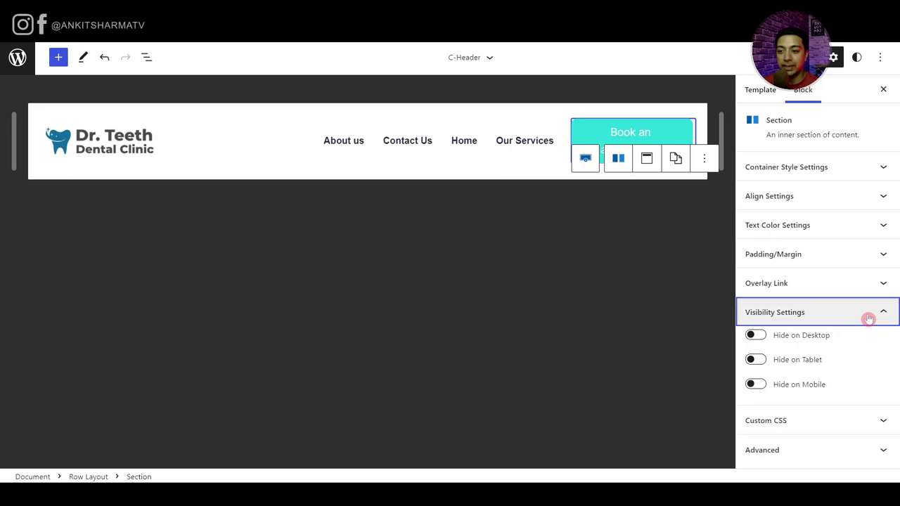
click(756, 385)
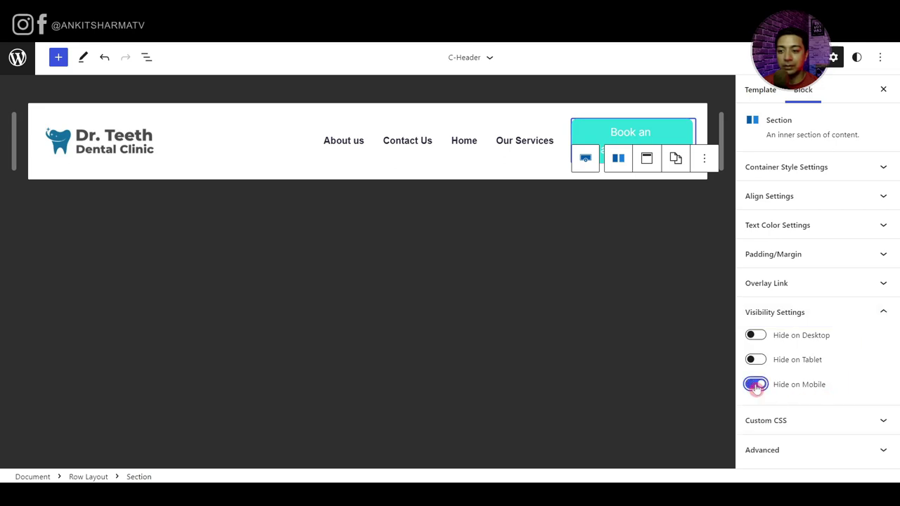
key(ctrl+s)
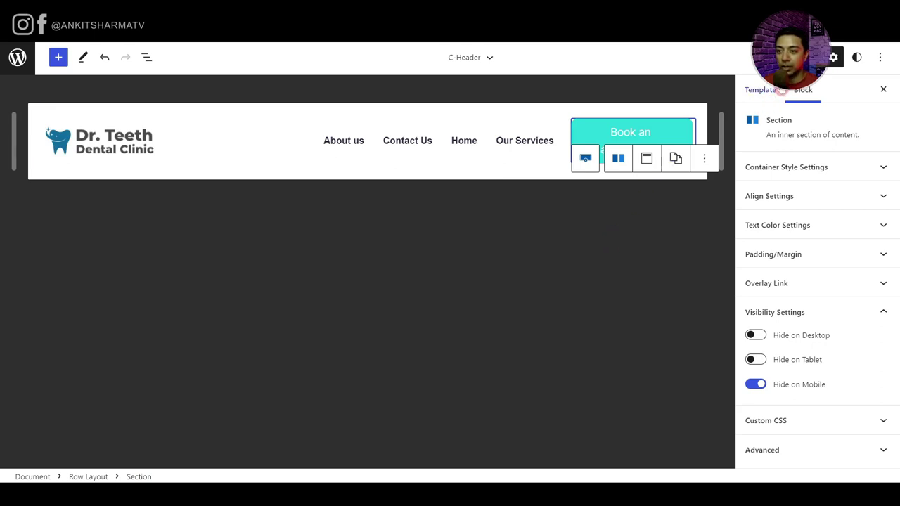
- Leave the site editor for the dashboard and open the Home page for editing
click(19, 59)
click(51, 217)
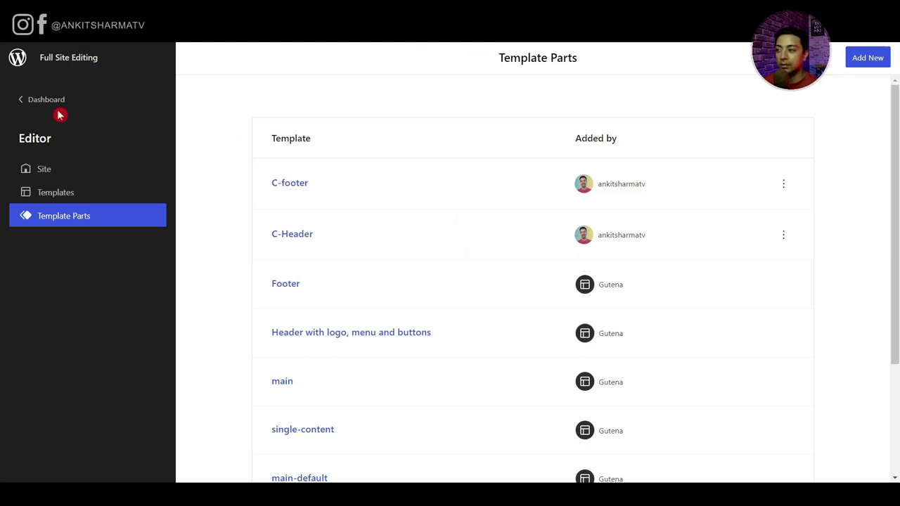
click(35, 99)
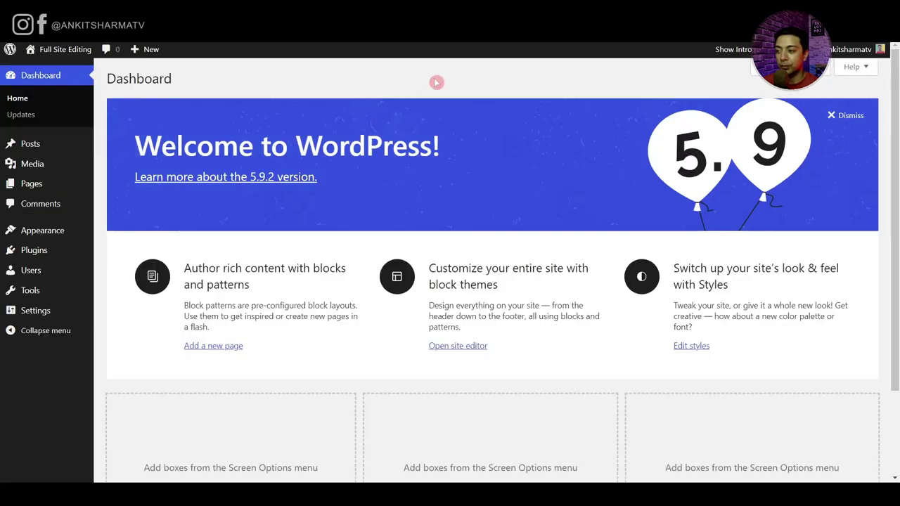
click(26, 184)
mouse_move(133, 239)
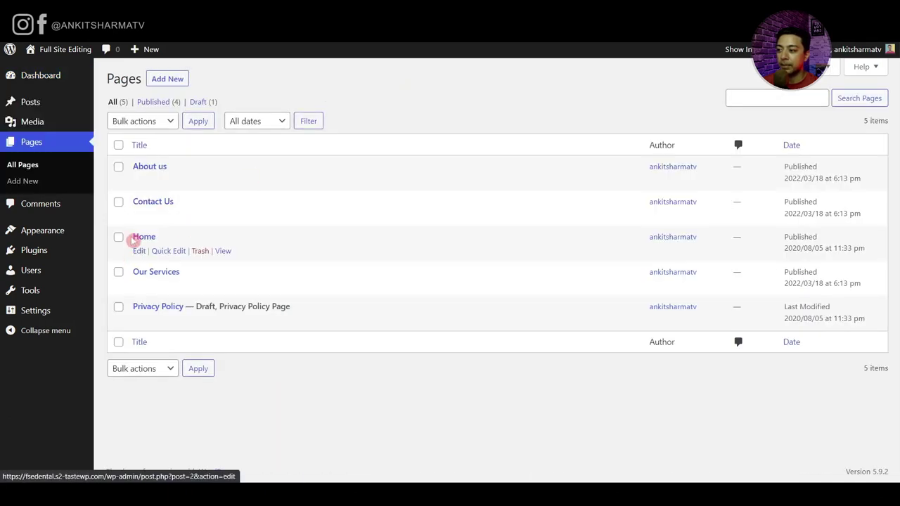
click(138, 252)
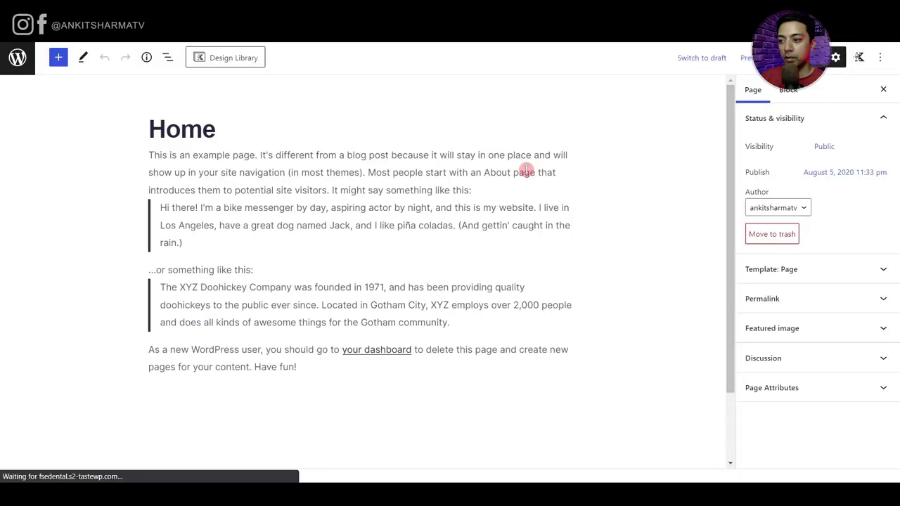
- Delete all the sample text from the Home page and update the page
click(525, 171)
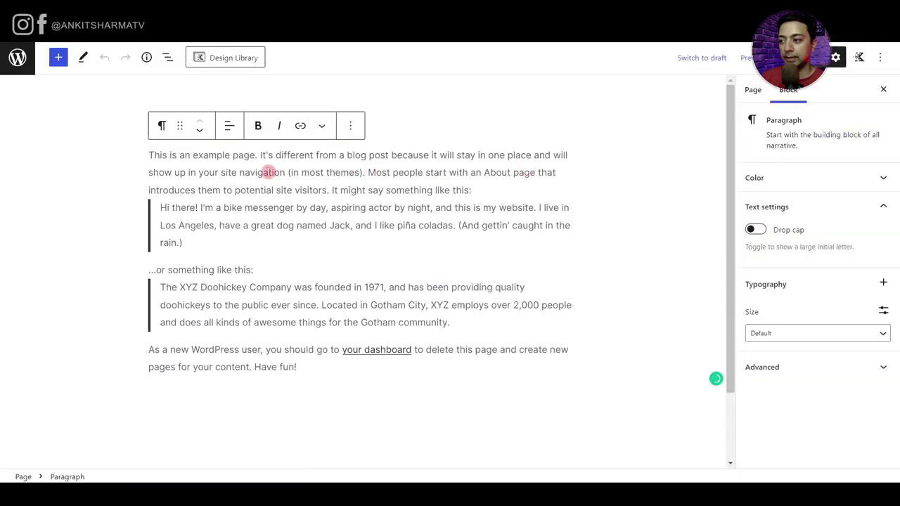
drag(146, 155, 405, 396)
key(Delete)
click(798, 58)
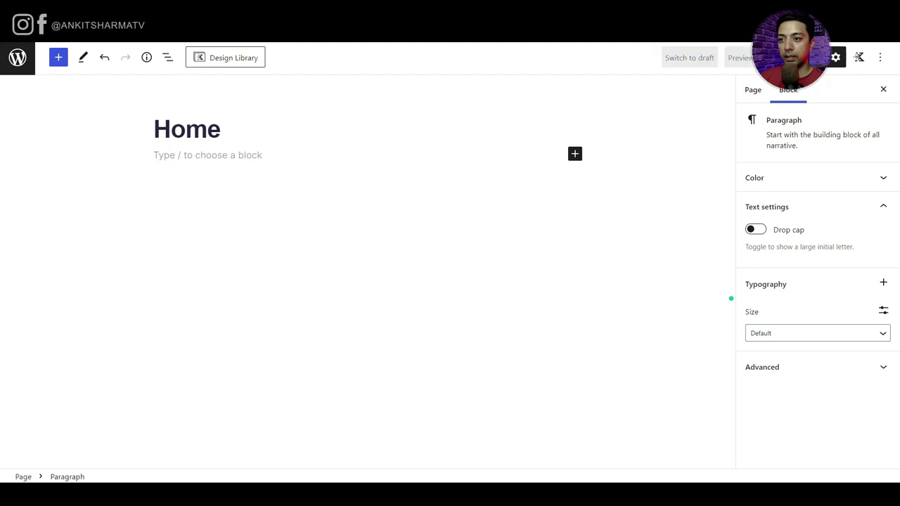
- Create a new custom template named "Custom Home Page" for the Home page and dismiss the template editor's welcome guide
click(753, 92)
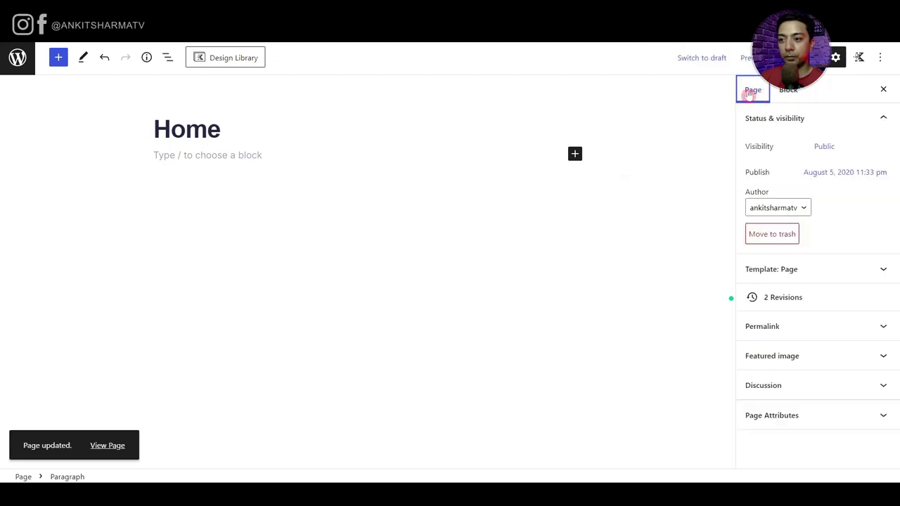
click(752, 265)
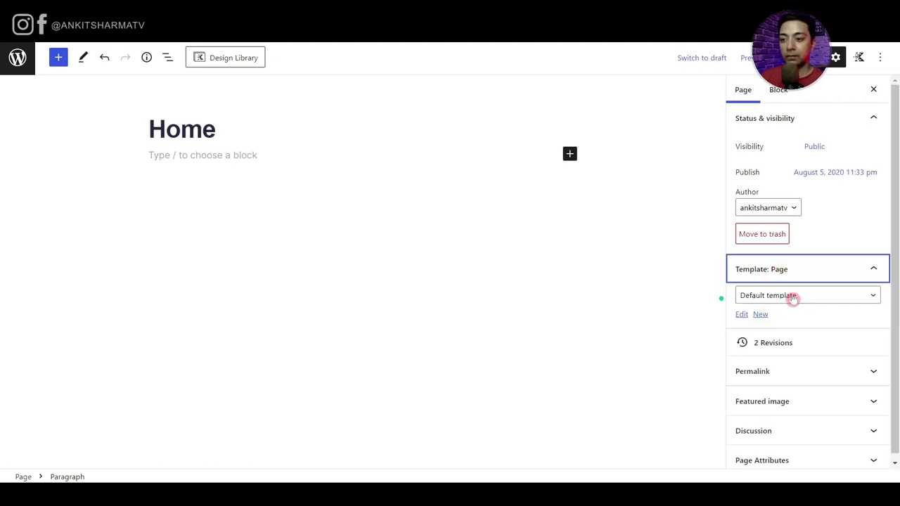
click(760, 315)
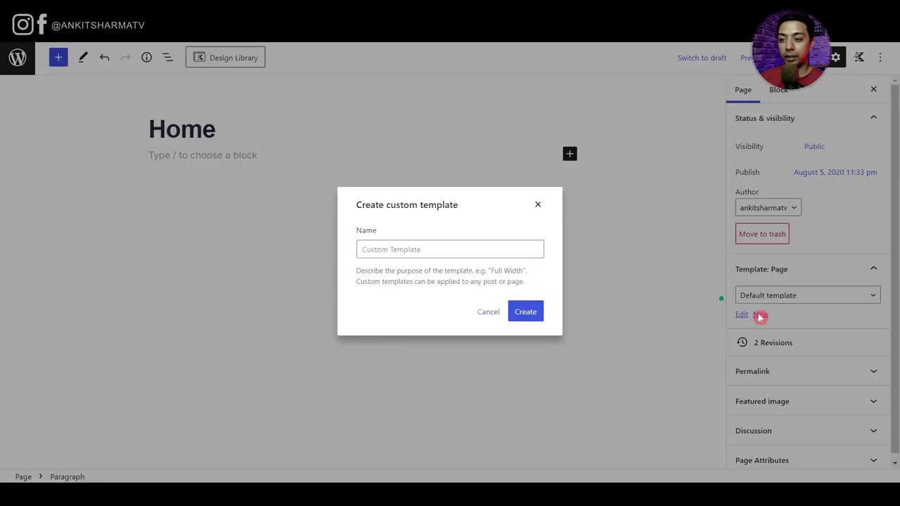
click(452, 250)
text(Custom Home Page)
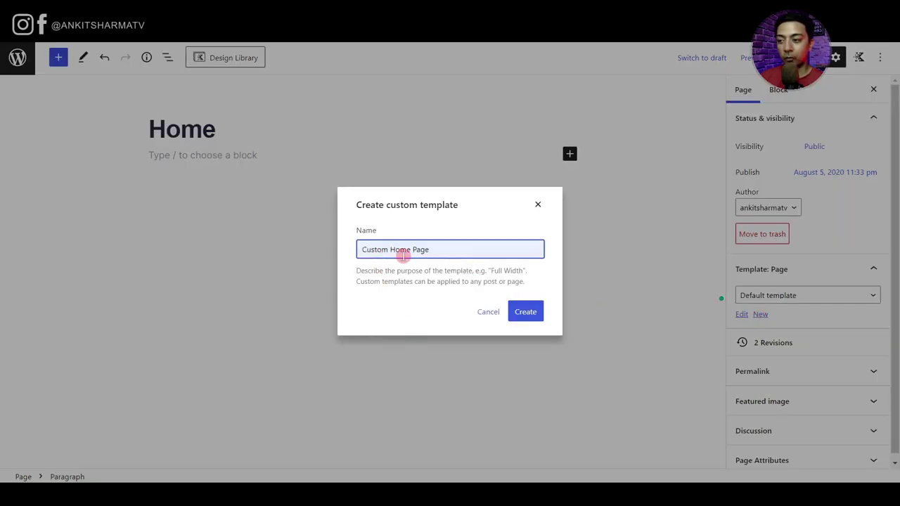
click(541, 312)
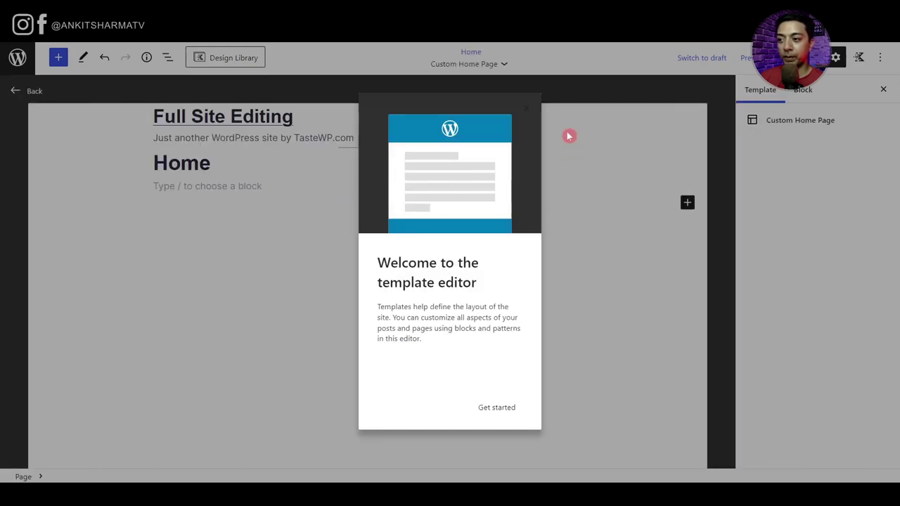
click(526, 110)
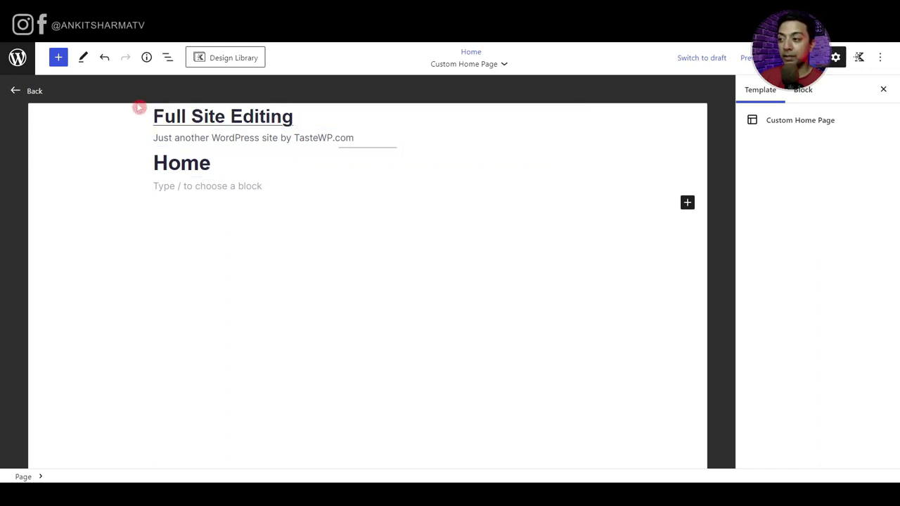
- Delete all default blocks from the template, including the site title group, separator, post title and post content group
click(169, 59)
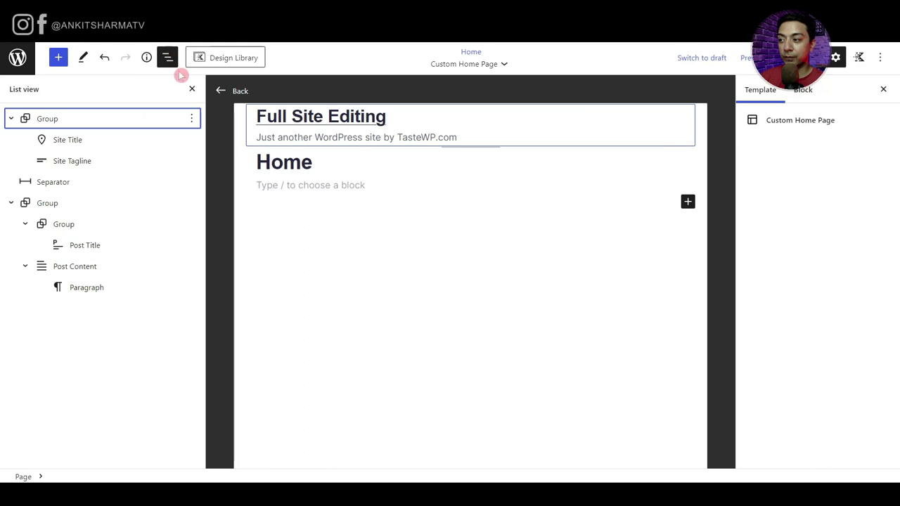
click(93, 122)
key(Delete)
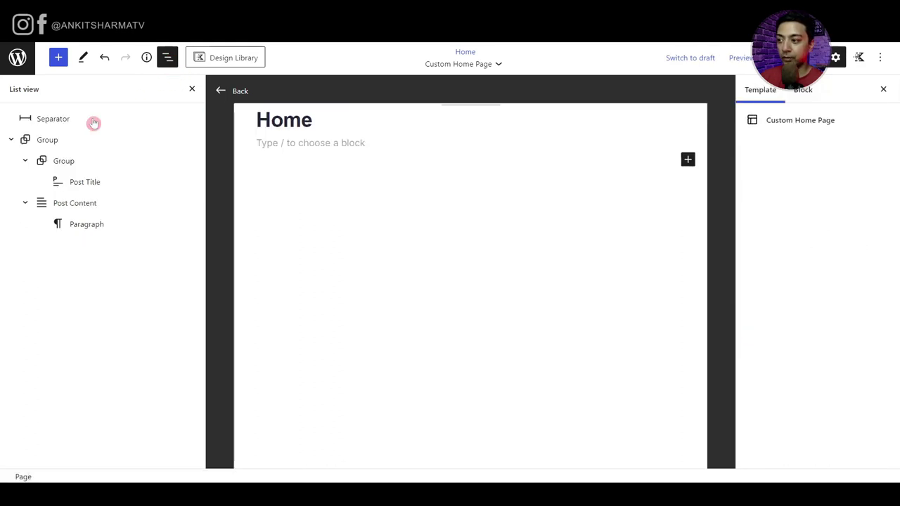
click(94, 121)
key(Delete)
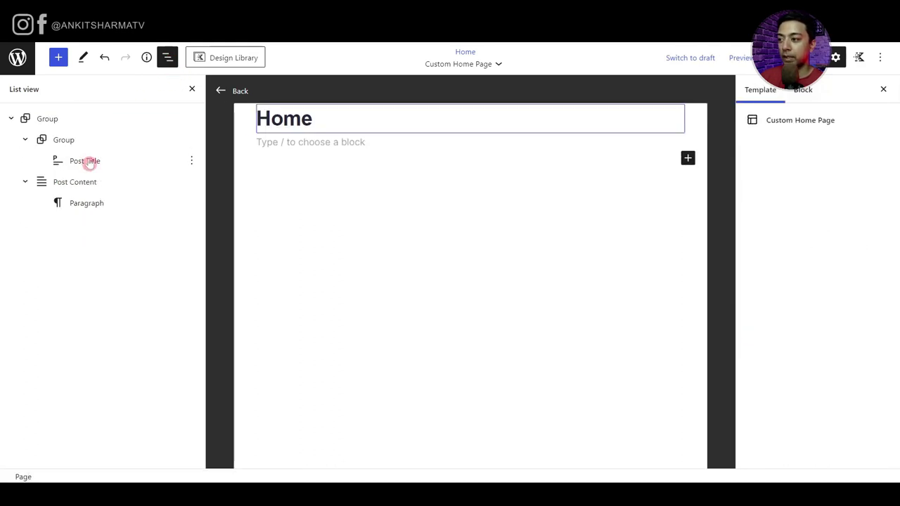
click(88, 161)
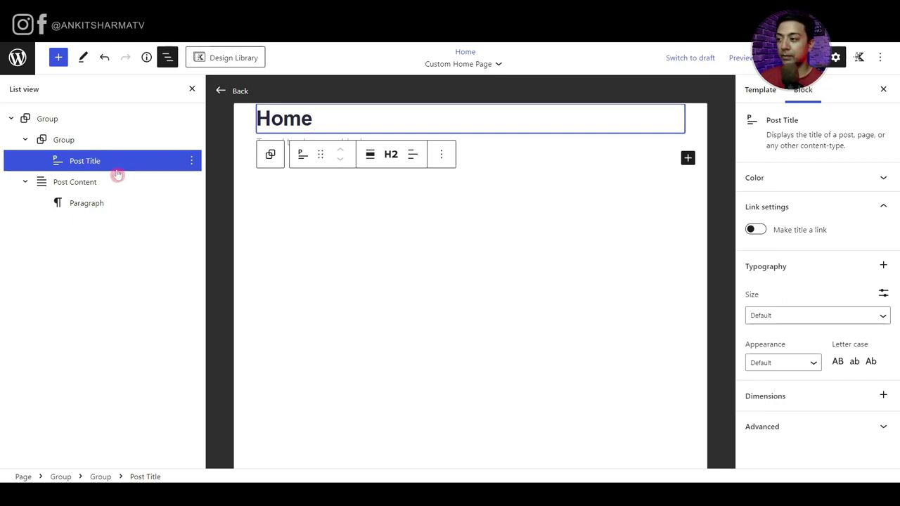
click(191, 161)
click(202, 357)
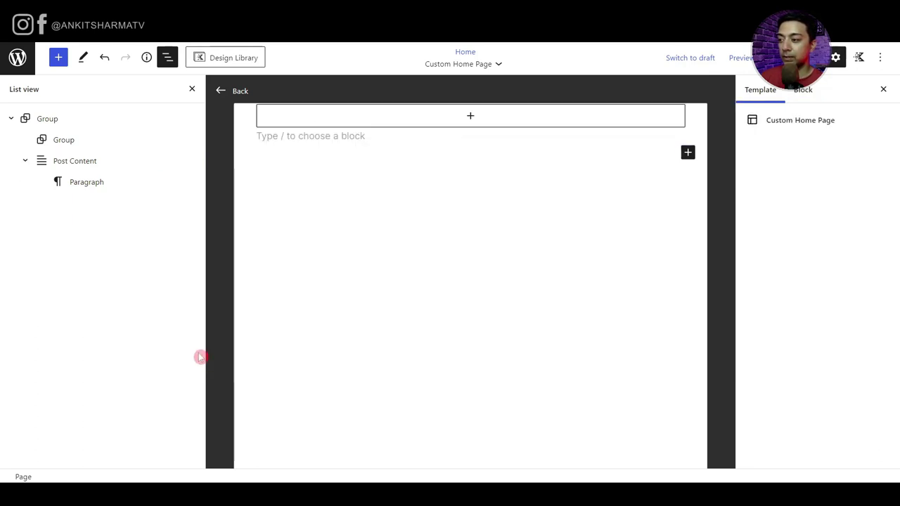
click(69, 120)
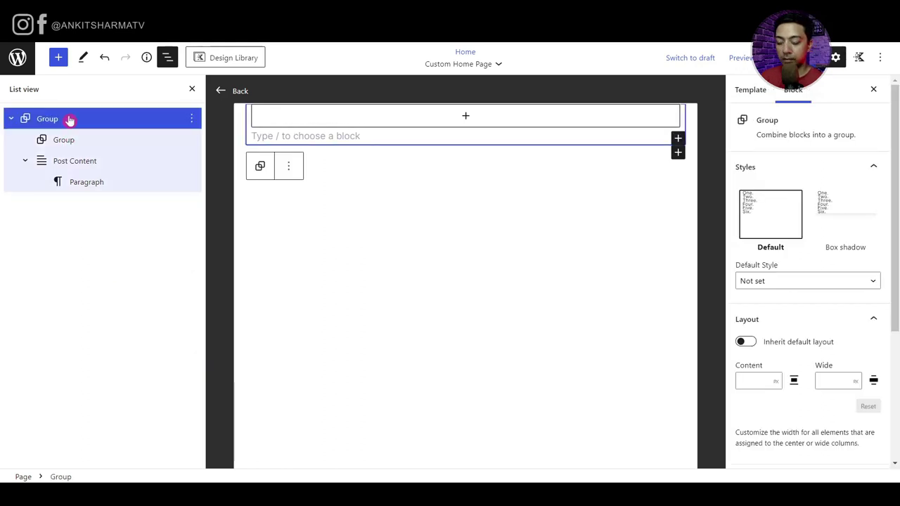
key(Delete)
- Insert a Header block in the empty template using the existing C-Header template part
click(320, 113)
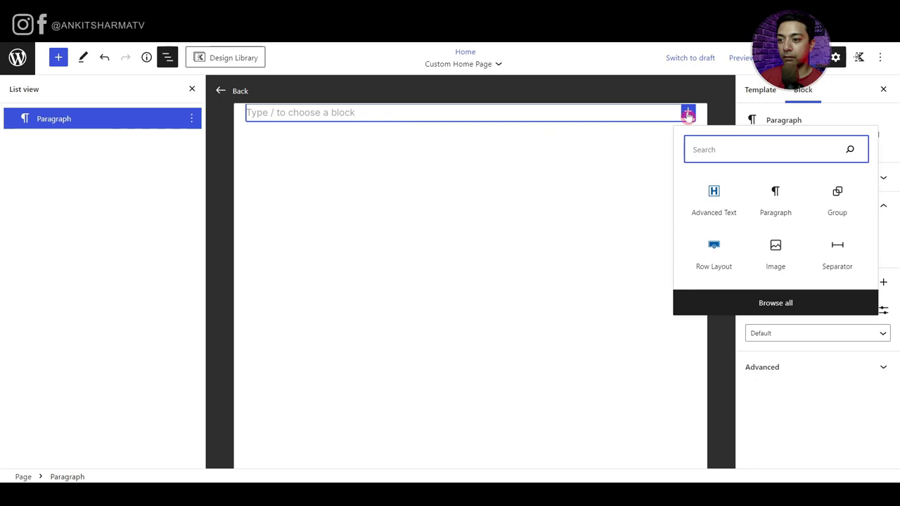
text(header)
click(717, 197)
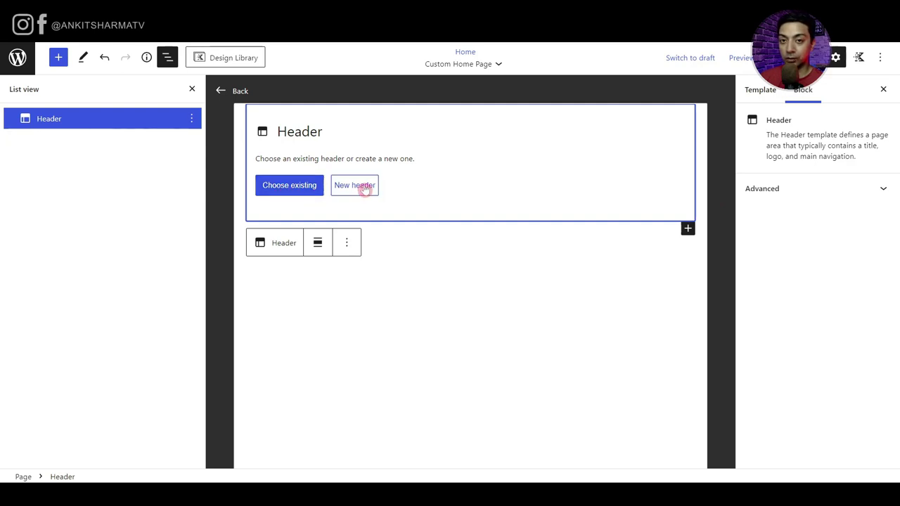
click(288, 190)
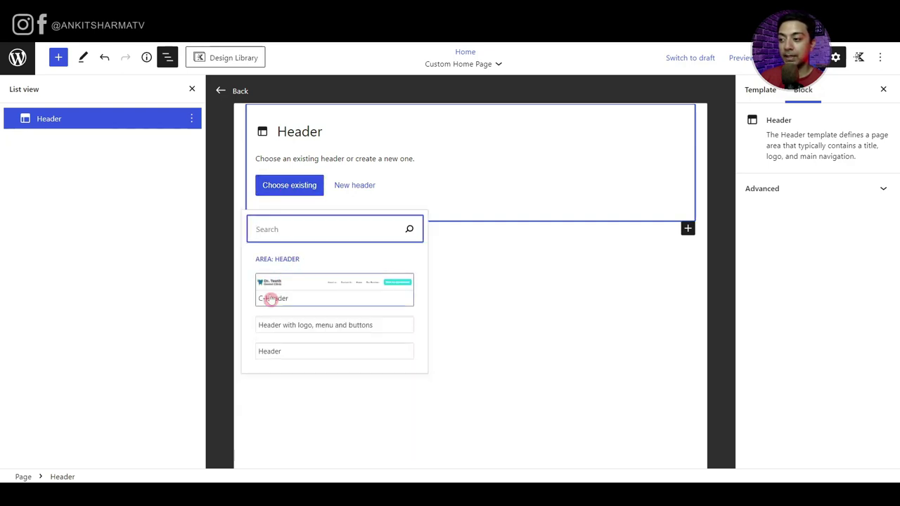
click(316, 297)
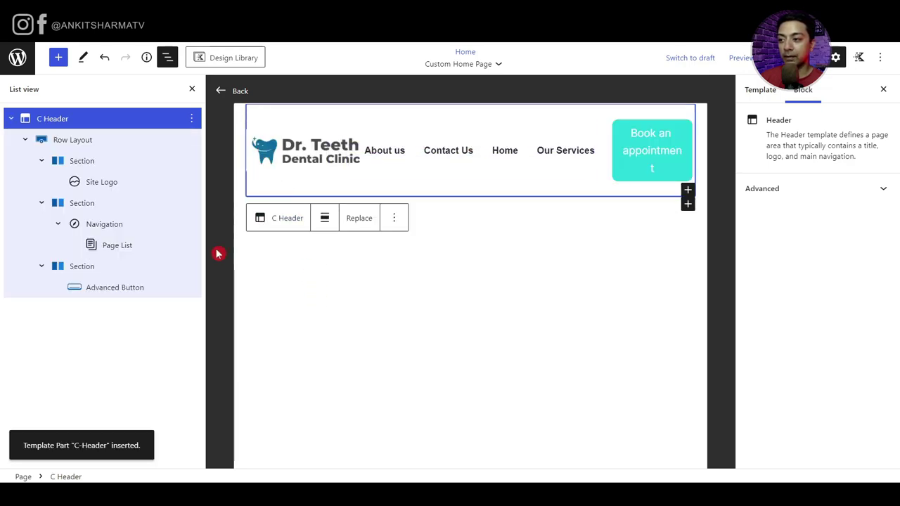
- Insert a Footer block below the header using the existing C-footer template part
click(192, 119)
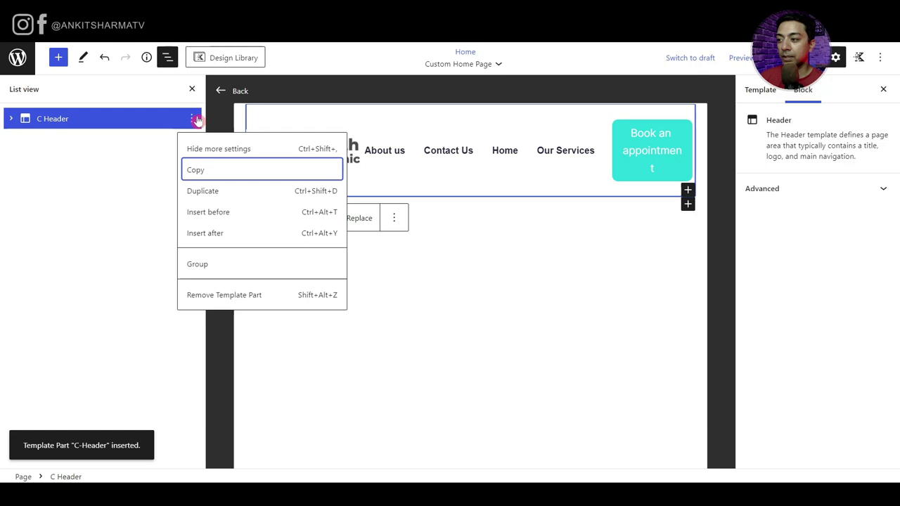
click(211, 234)
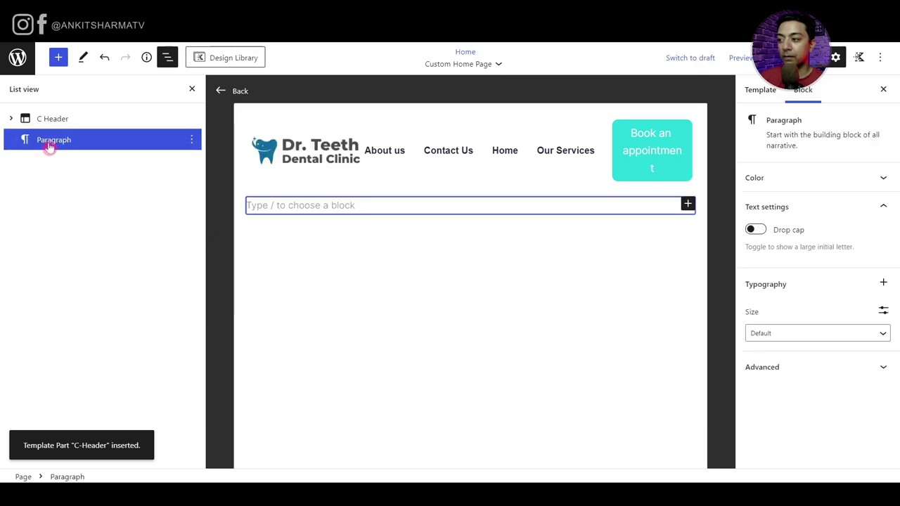
click(687, 204)
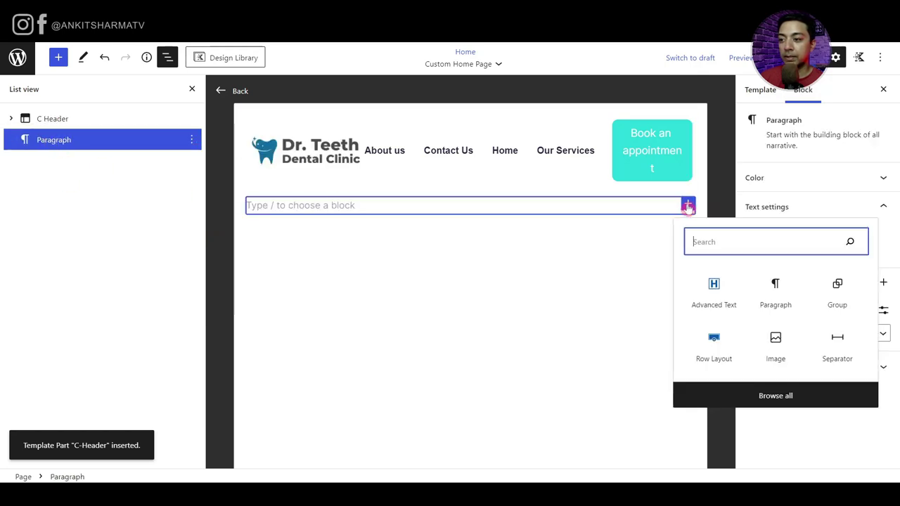
text(footer)
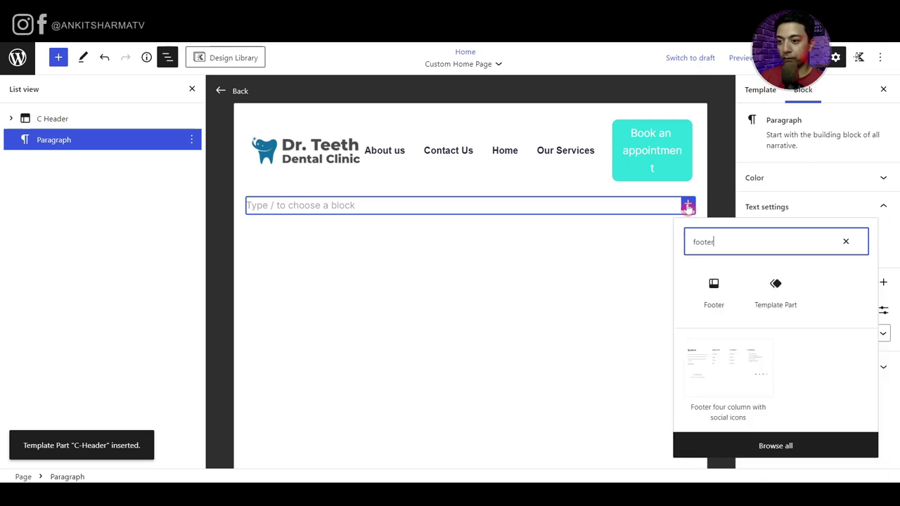
click(708, 292)
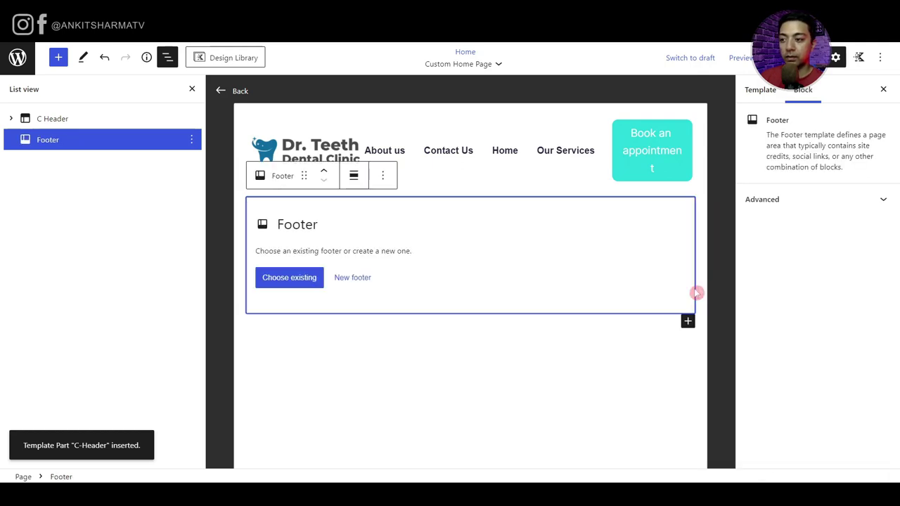
click(277, 279)
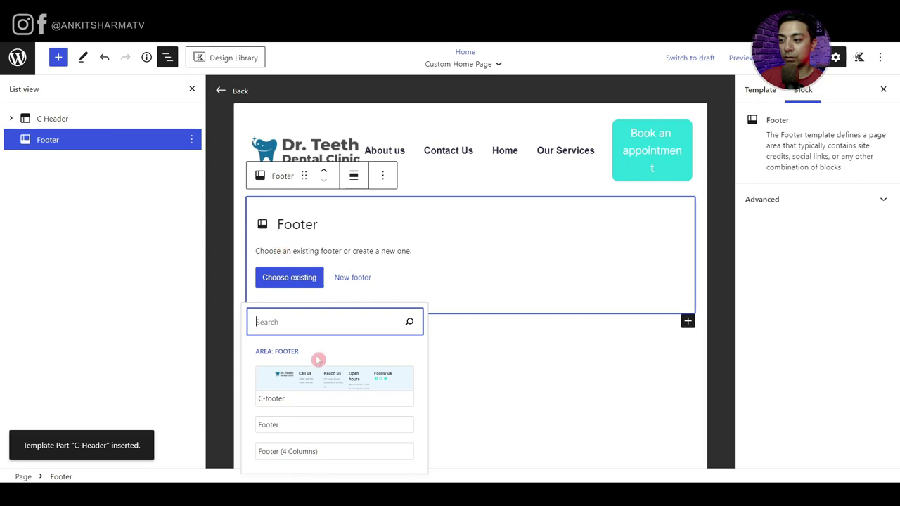
click(305, 384)
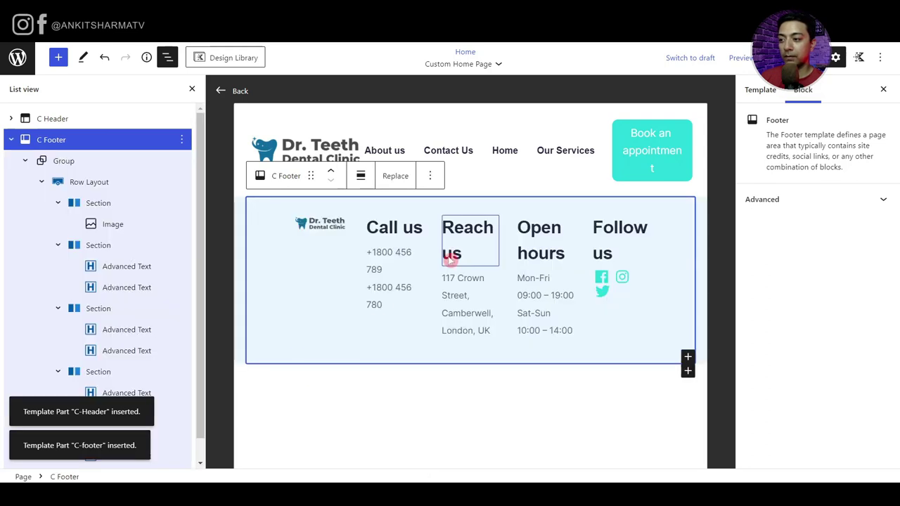
click(11, 140)
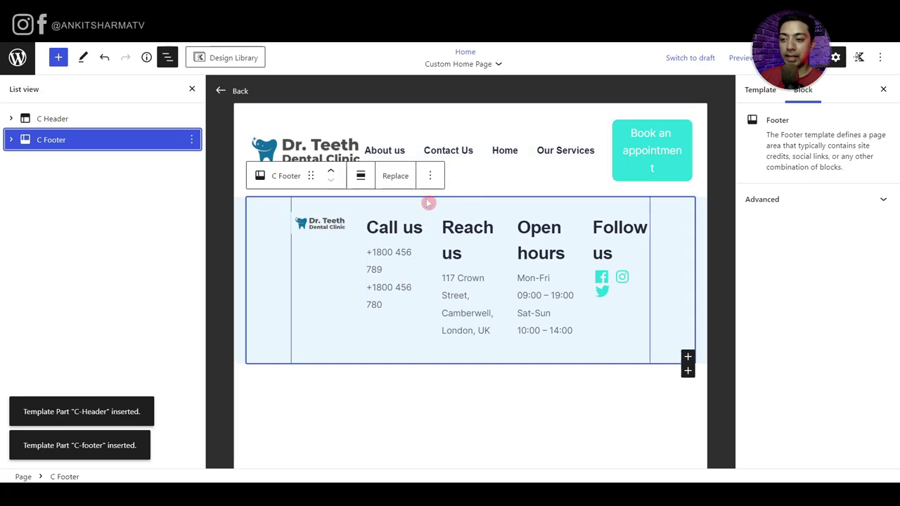
- Insert a Group block between the header and the footer
click(193, 140)
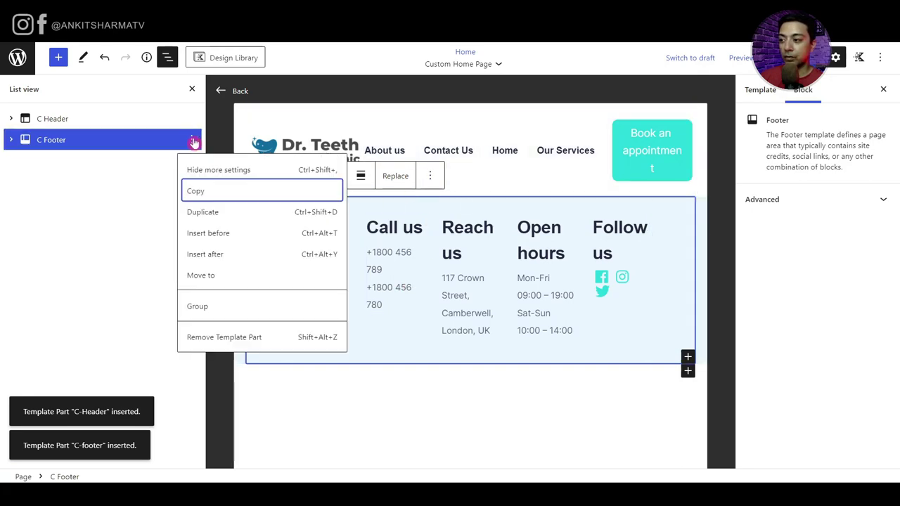
click(211, 236)
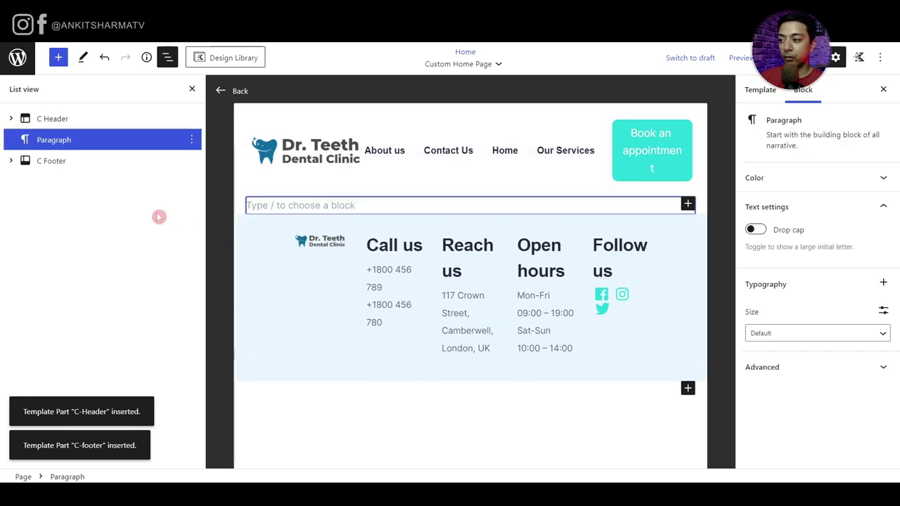
click(687, 203)
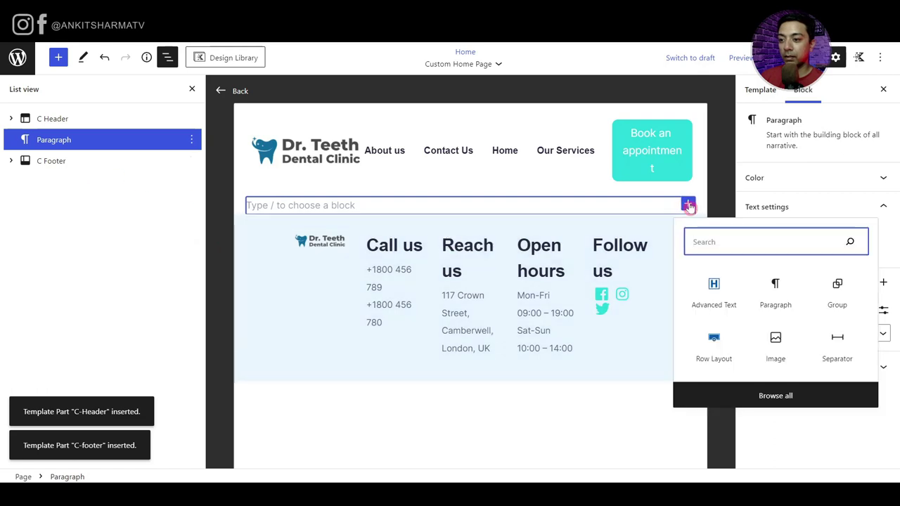
text(gro)
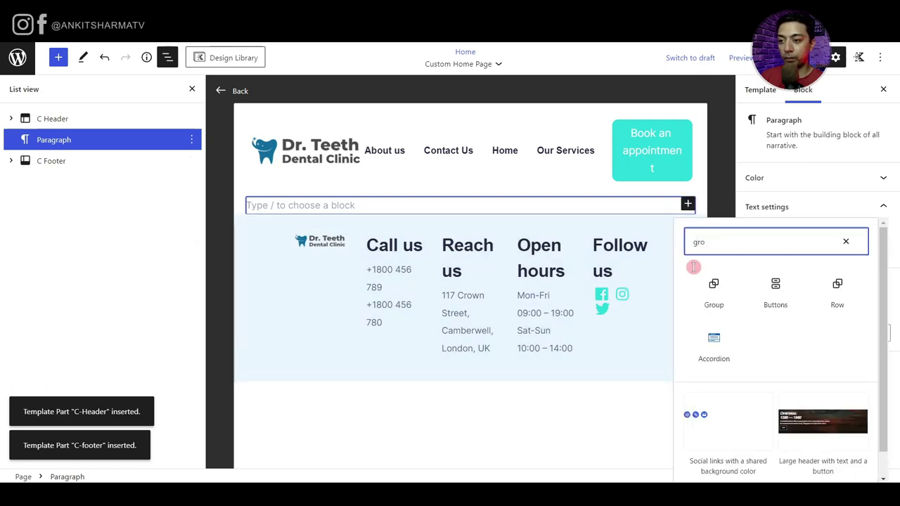
click(714, 285)
- Set the group's content and wide layout widths to 100%
scroll(823, 319, down, 3)
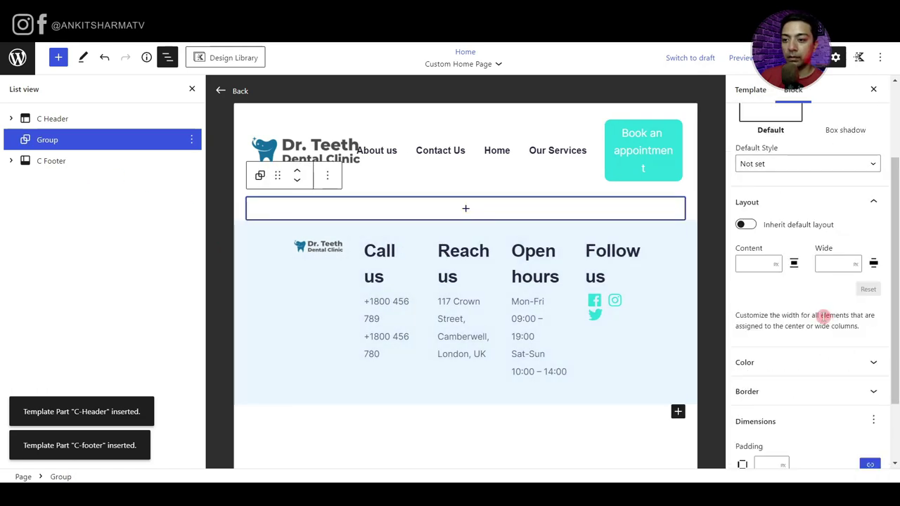
click(855, 266)
click(856, 284)
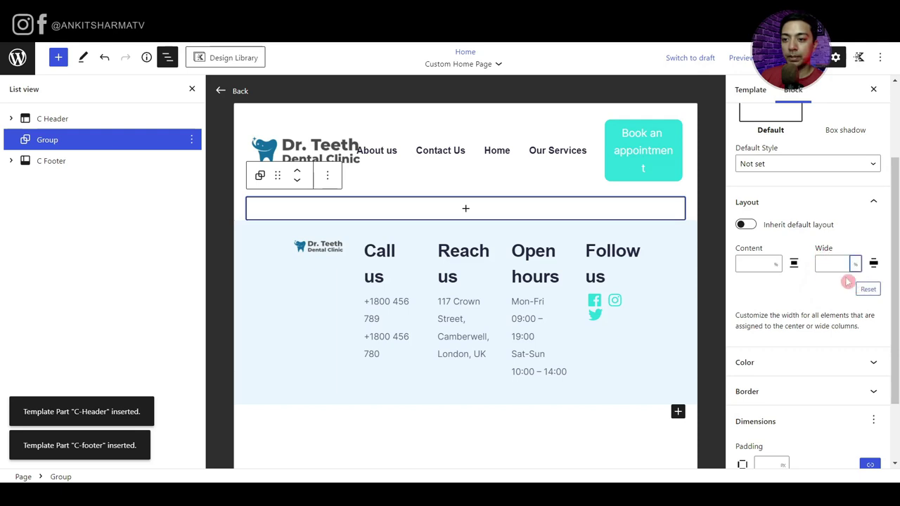
click(835, 266)
text(100)
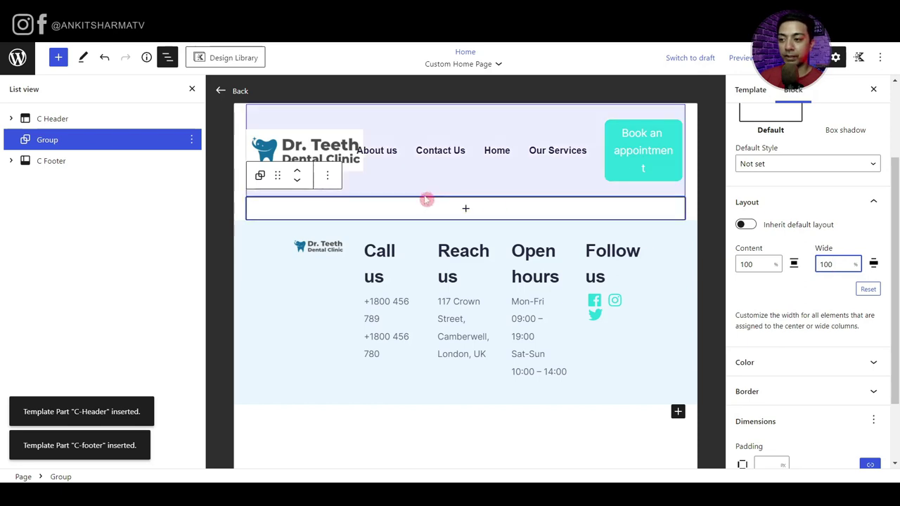
- Insert a Post Content block inside the group between the header and the footer
click(468, 208)
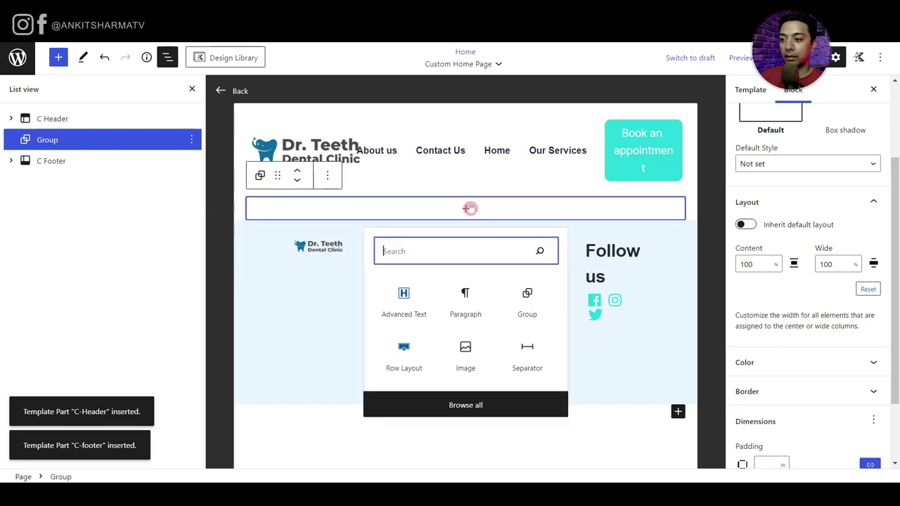
text(post)
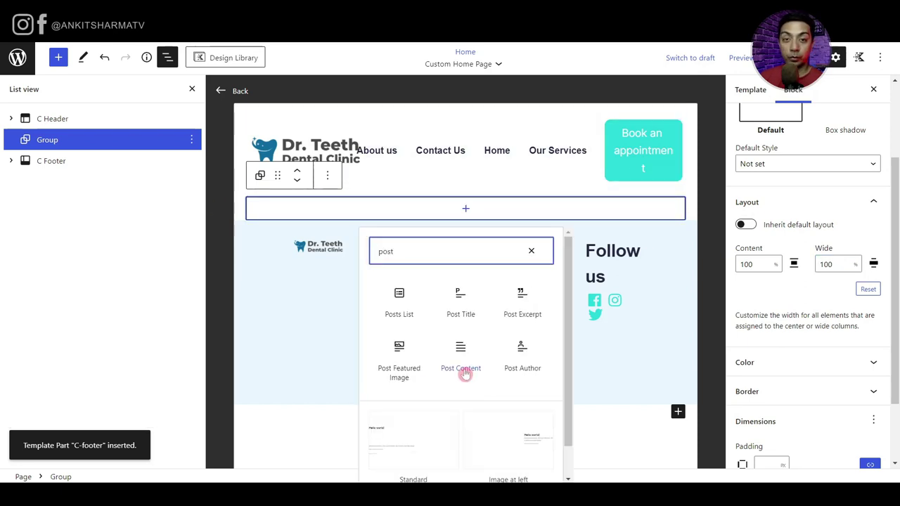
click(461, 355)
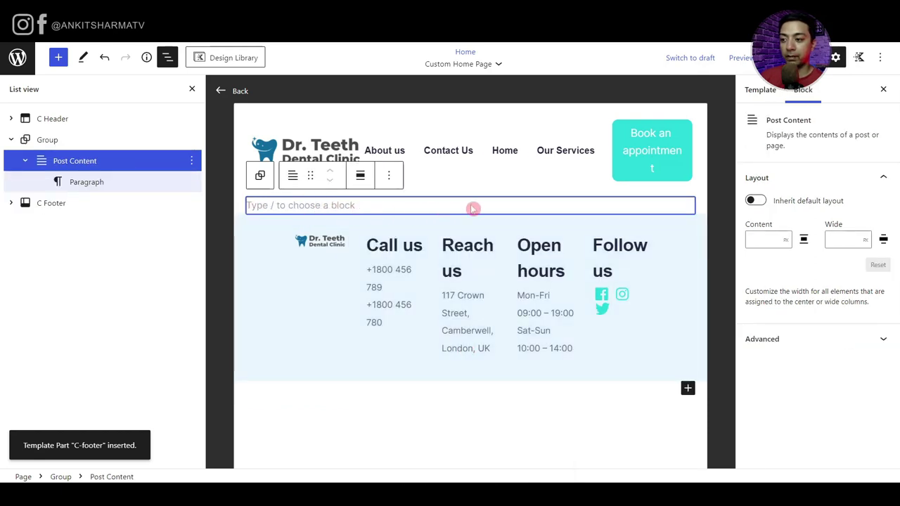
- Save the Custom Home Page template with the Home page and return to the Home page's own settings
click(816, 57)
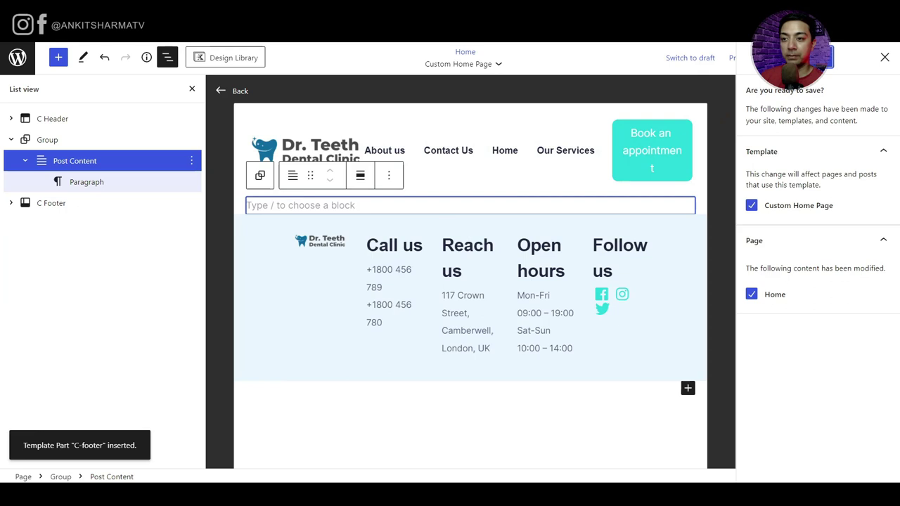
click(815, 57)
click(232, 92)
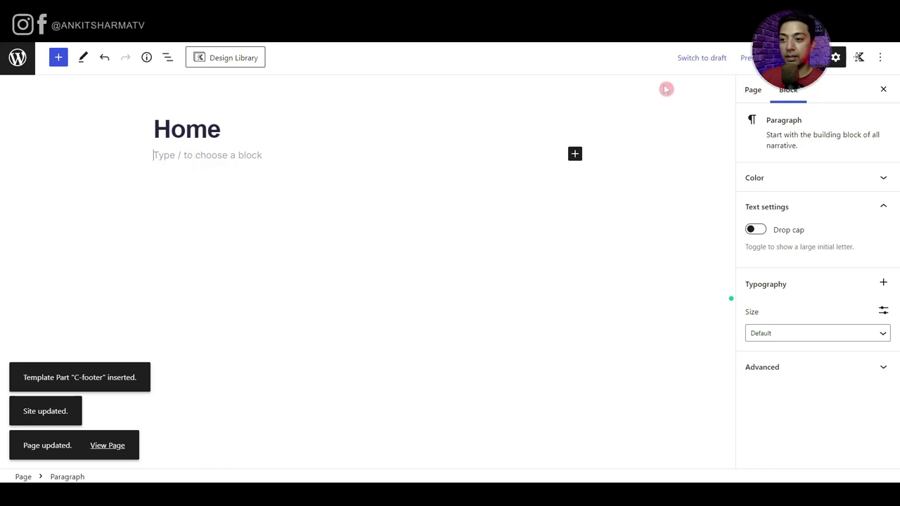
click(751, 91)
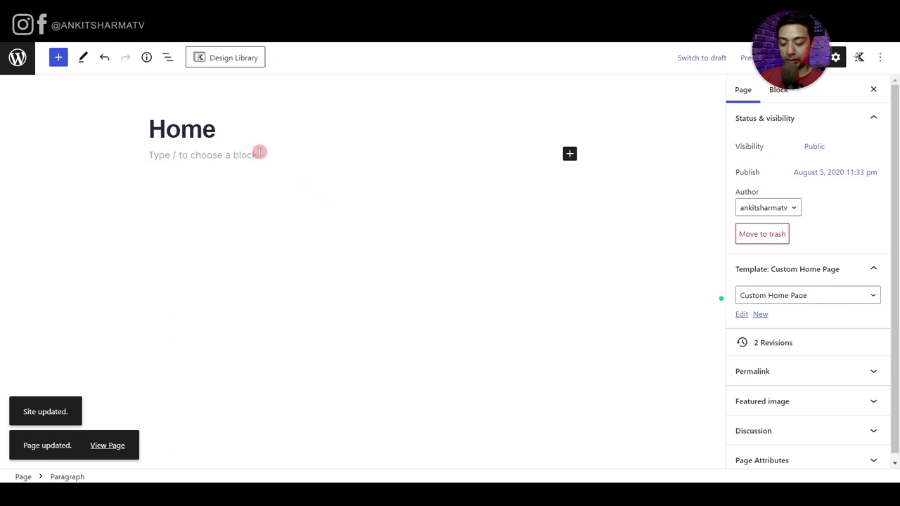
- Insert a Row Layout block with two equal columns on the Home page and enlarge its top and bottom padding to about 99 px
text(/row)
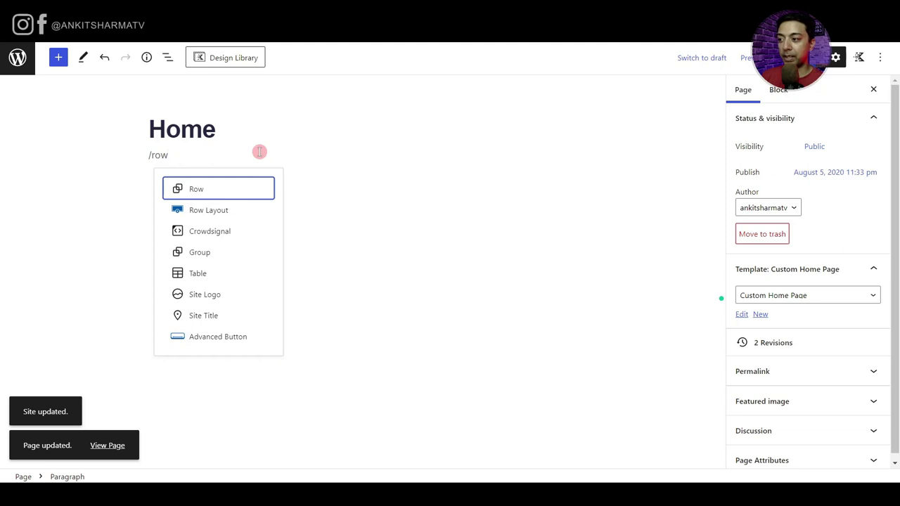
click(215, 209)
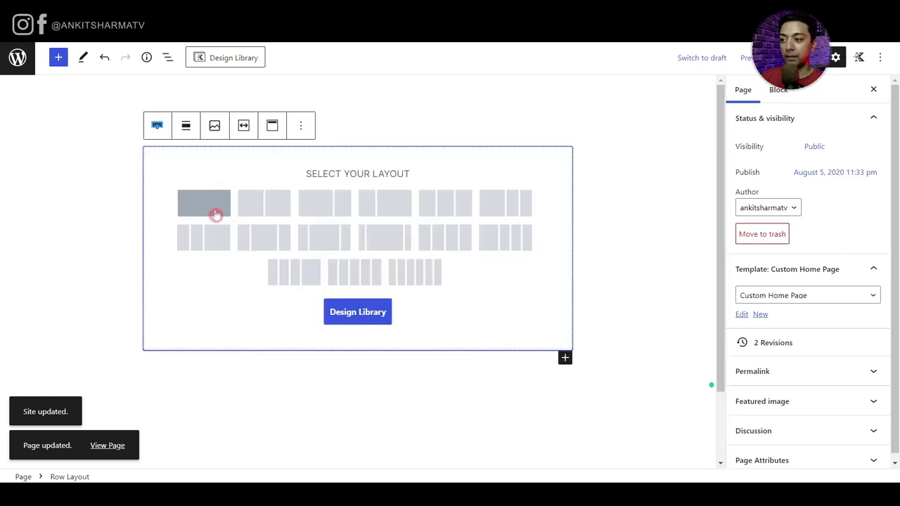
click(264, 211)
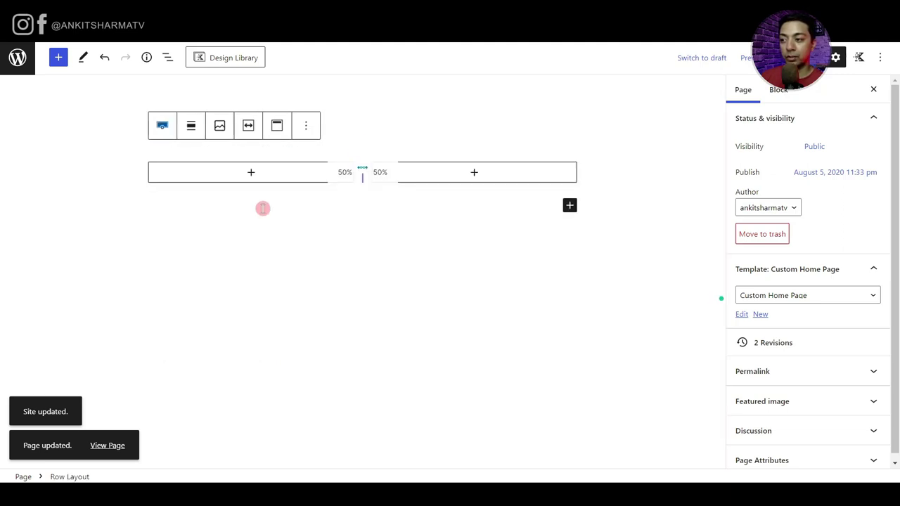
drag(361, 154, 380, 106)
drag(361, 246, 362, 281)
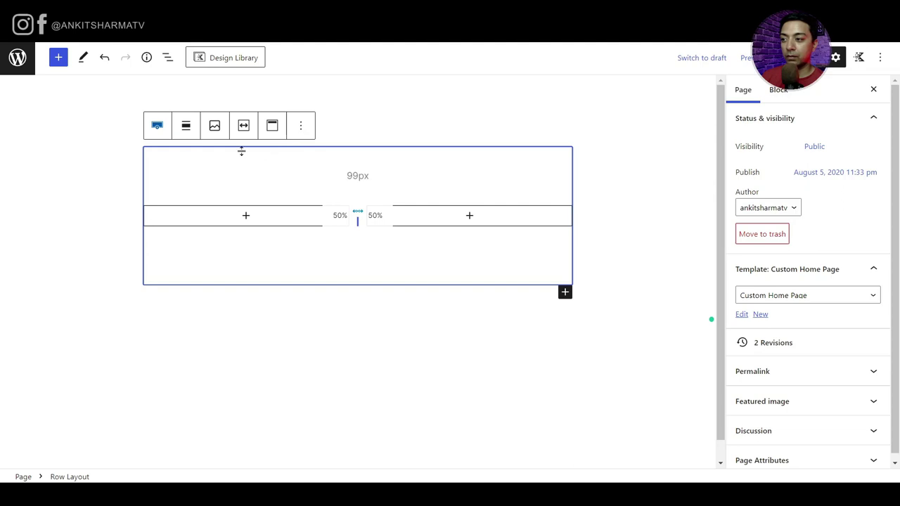
- Upload banner-image.jpg and set it as the row's background image
click(776, 91)
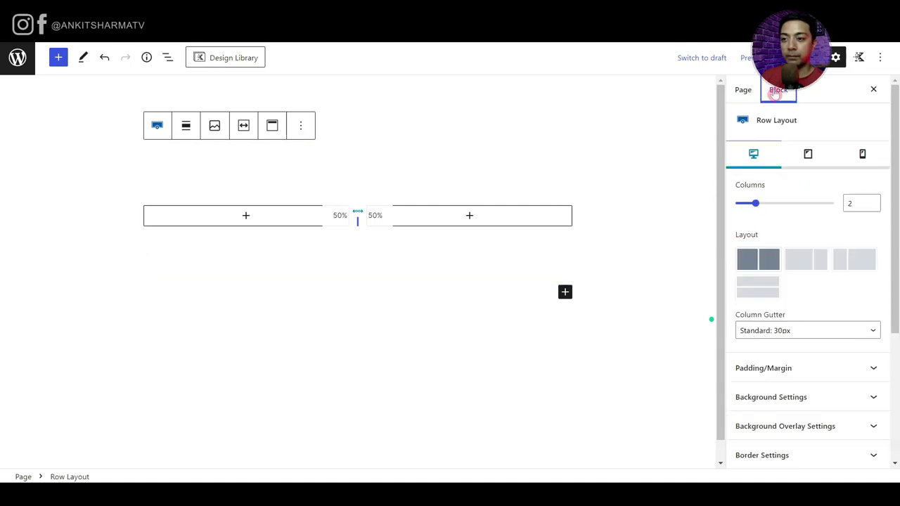
scroll(808, 263, down, 3)
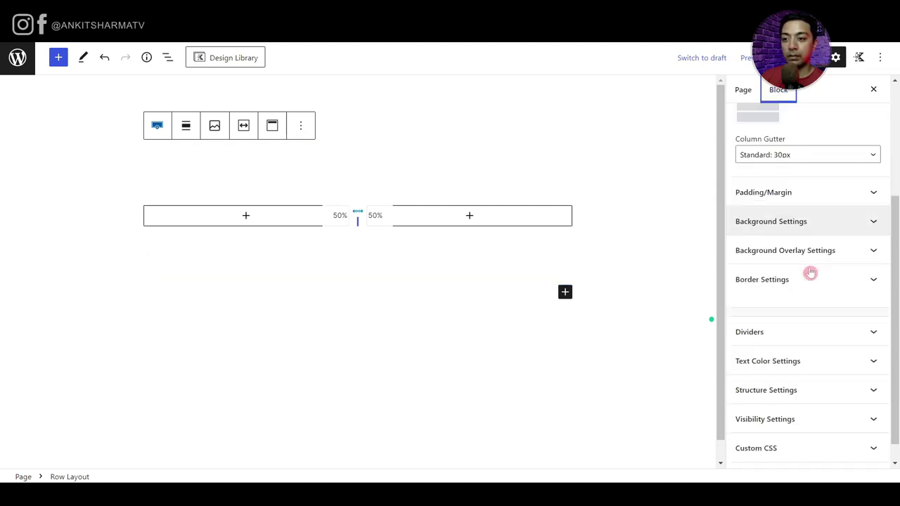
click(773, 223)
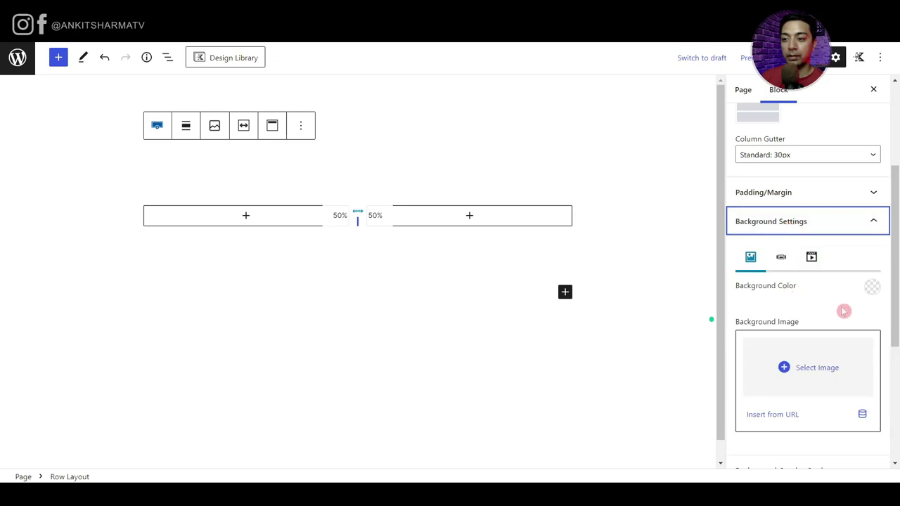
click(853, 363)
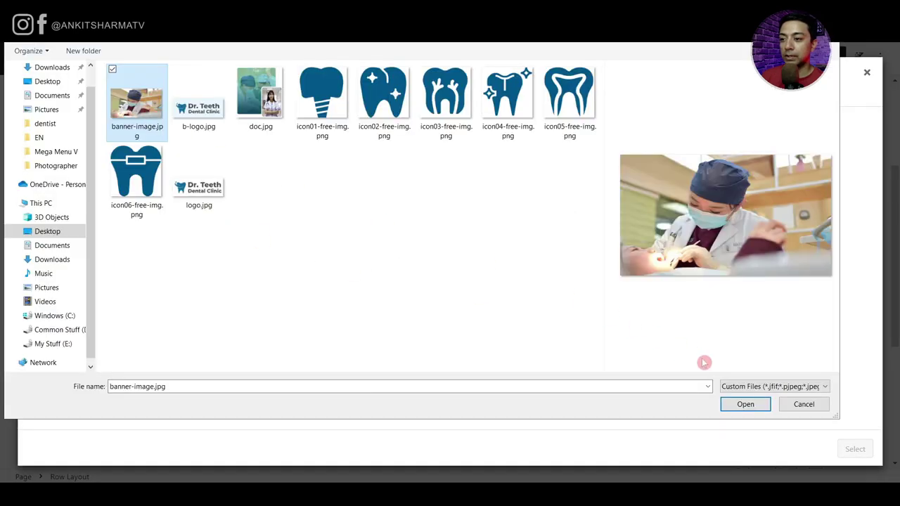
click(741, 404)
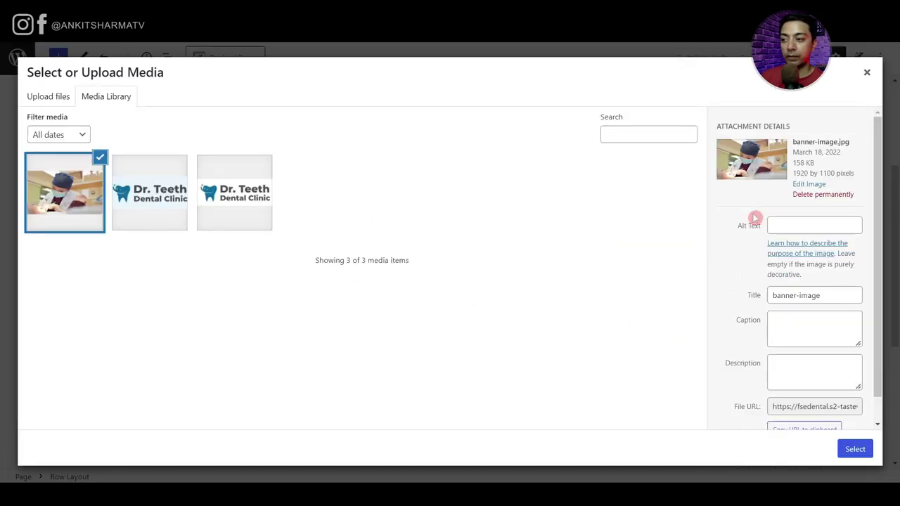
click(855, 448)
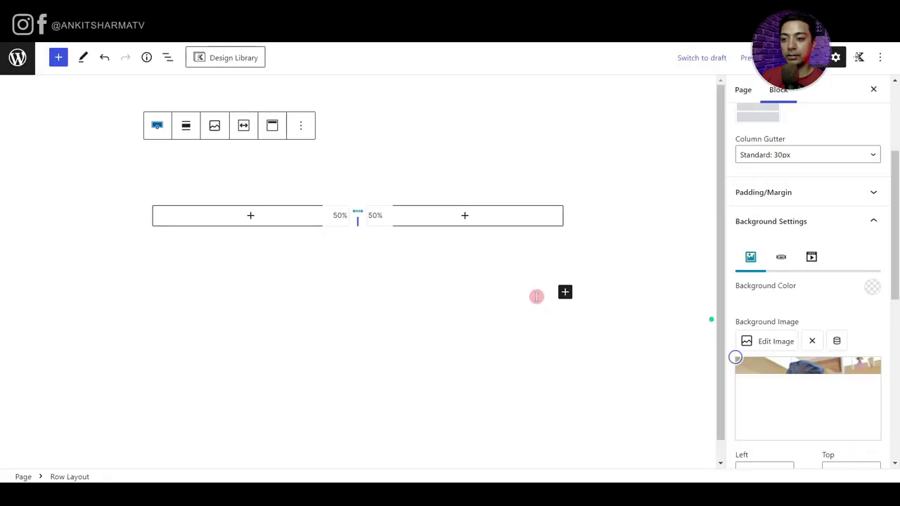
- Switch the row's background overlay to a gradient and set its second color to the turquoise palette color
scroll(771, 350, down, 3)
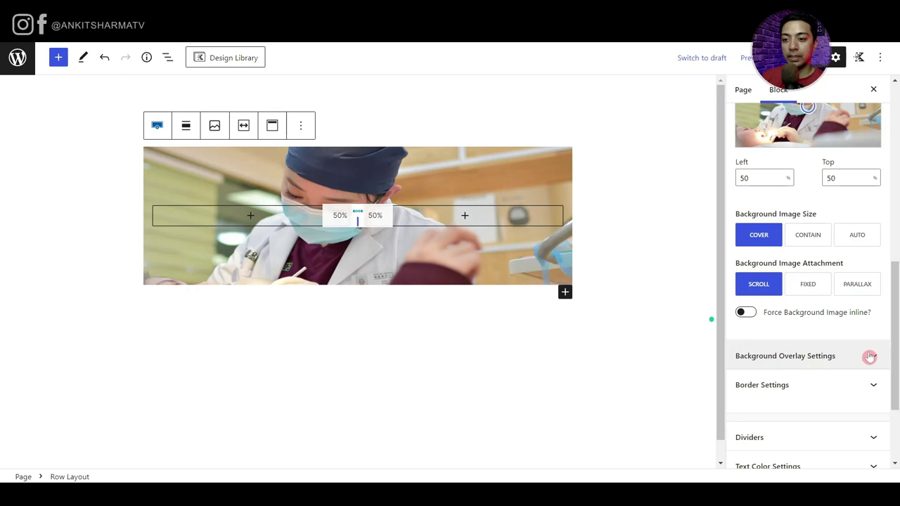
click(866, 356)
scroll(868, 326, down, 4)
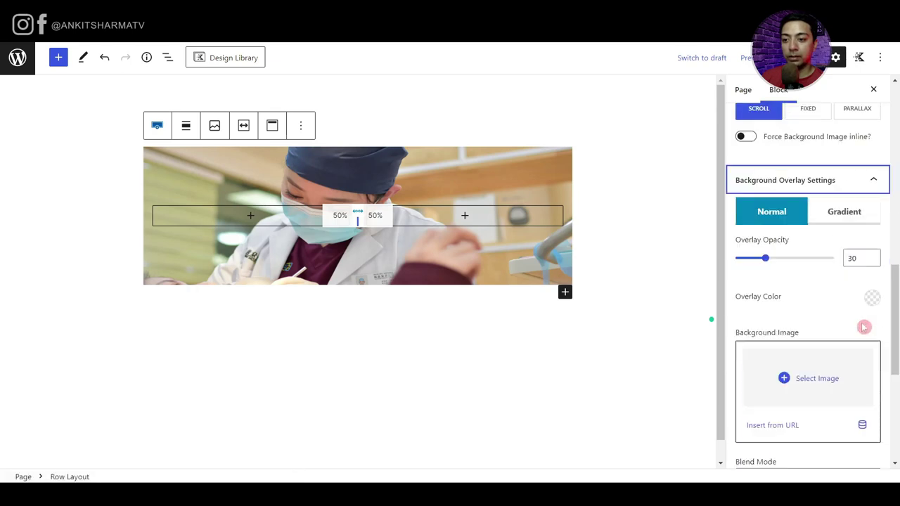
click(839, 219)
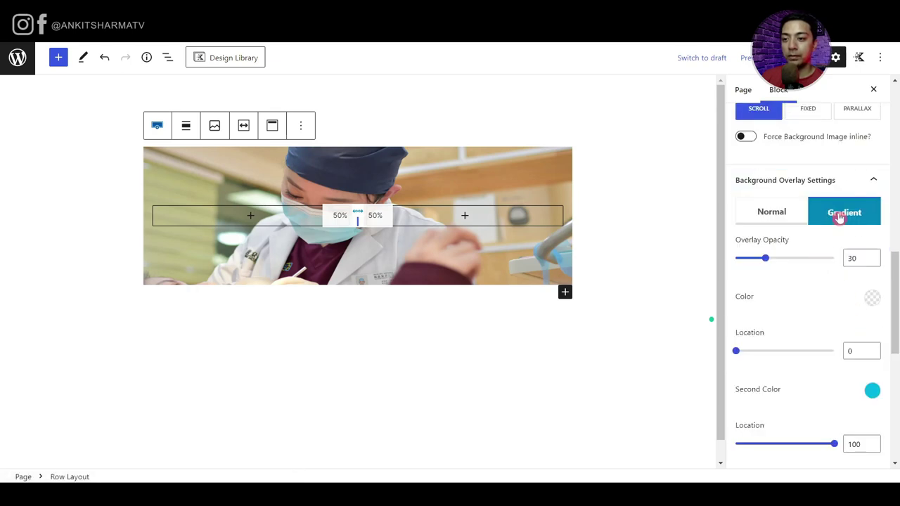
click(873, 393)
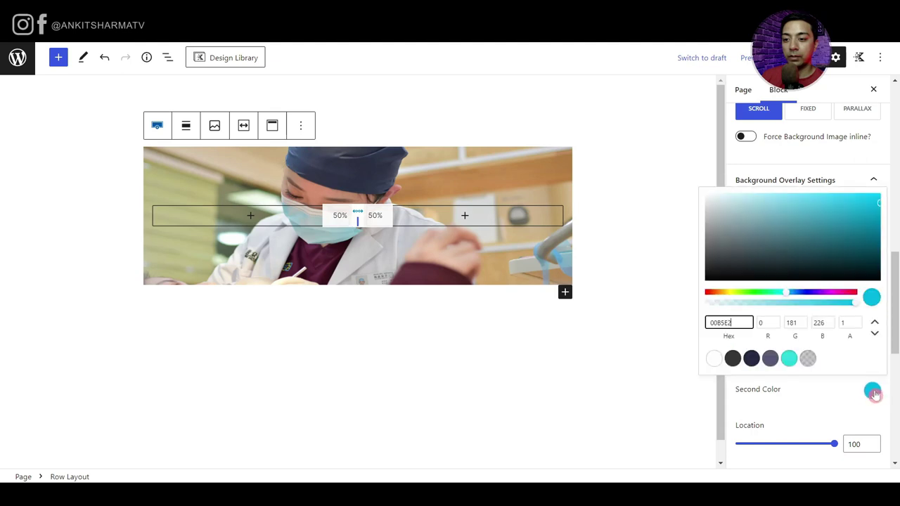
click(789, 359)
click(814, 394)
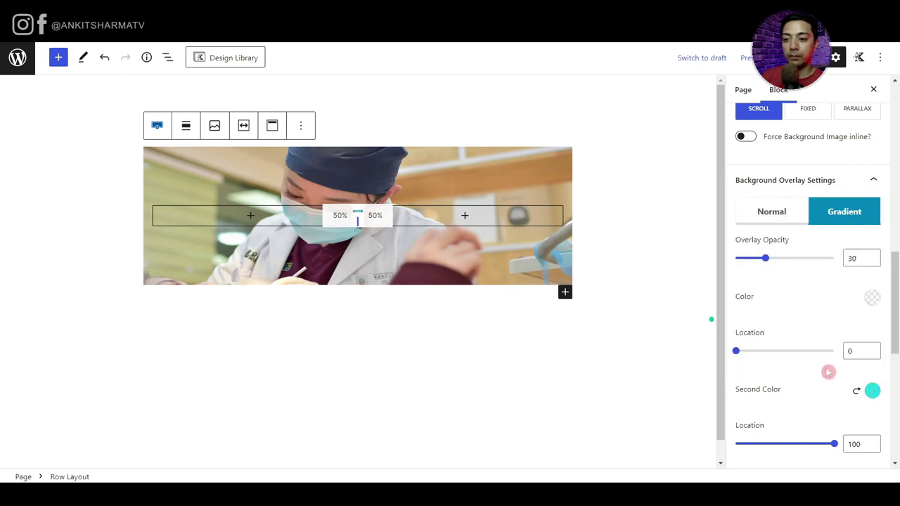
- Set the overlay gradient's first color to a dark blue
click(872, 299)
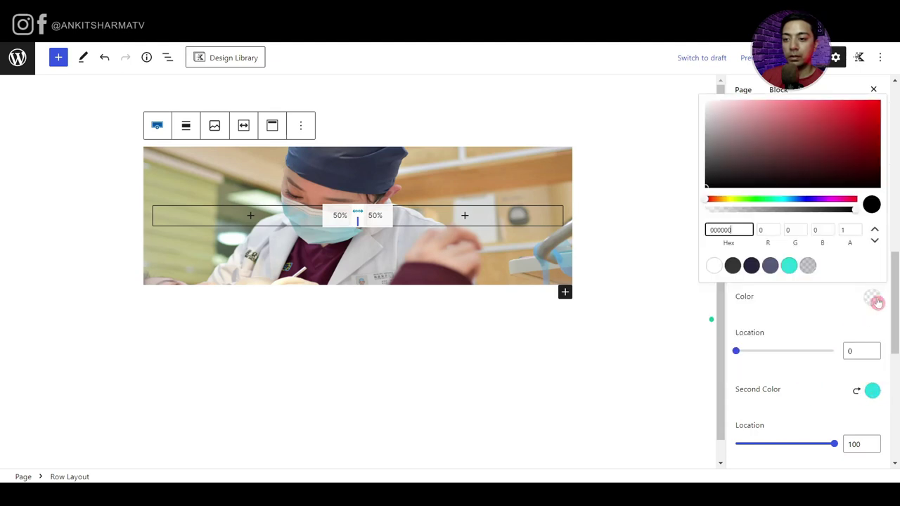
click(789, 267)
drag(783, 201, 793, 200)
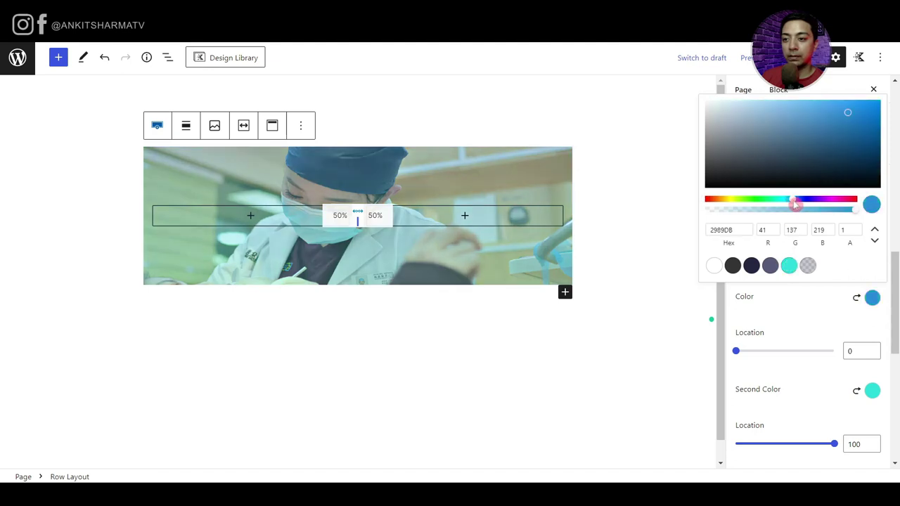
click(852, 115)
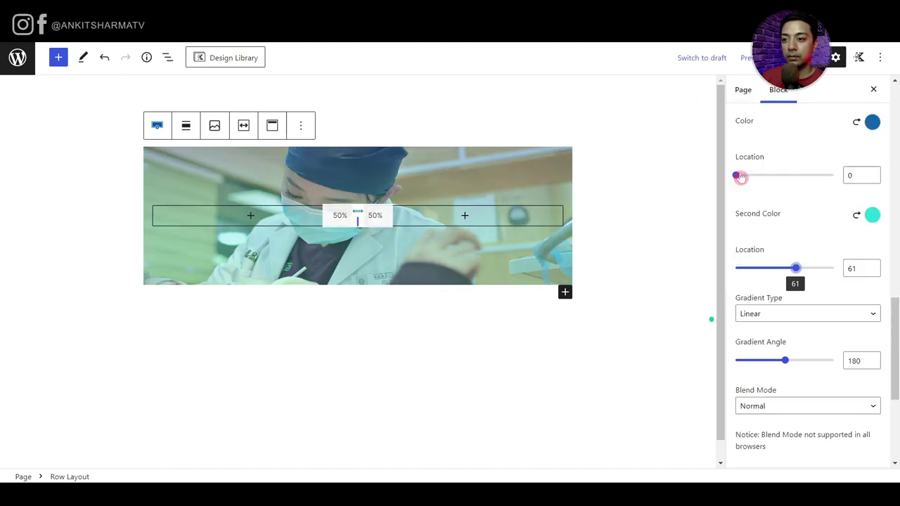
- Set the gradient's first color location to 76, the second to 61, and the overlay opacity to 74
drag(738, 176, 812, 184)
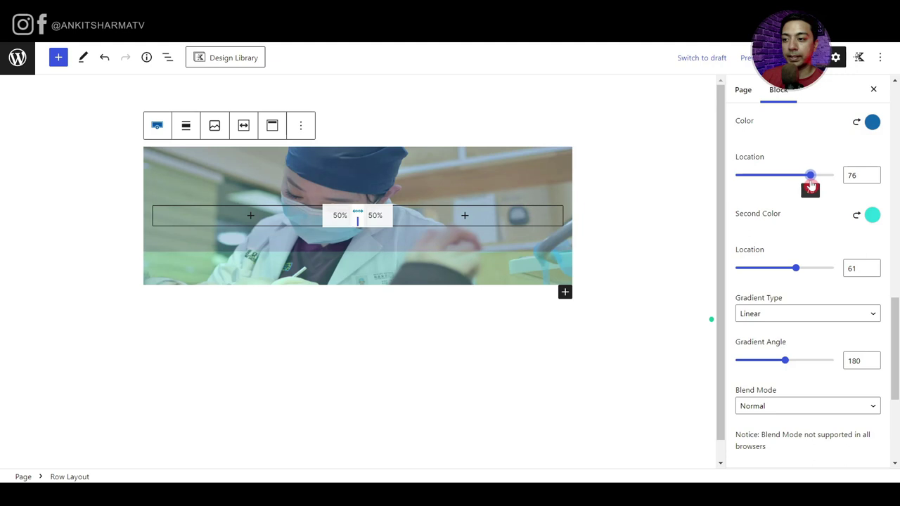
scroll(801, 281, up, 3)
drag(766, 259, 809, 257)
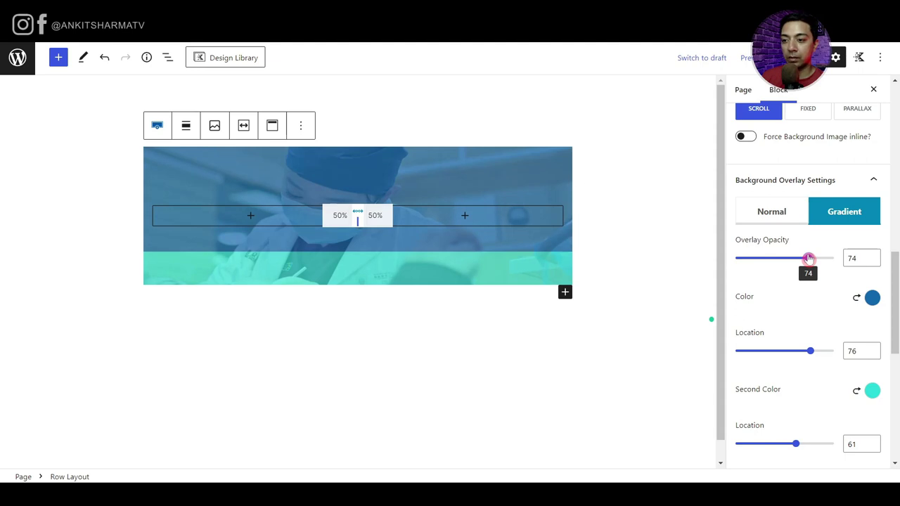
- Set the overlay's gradient angle to 90
scroll(793, 317, down, 3)
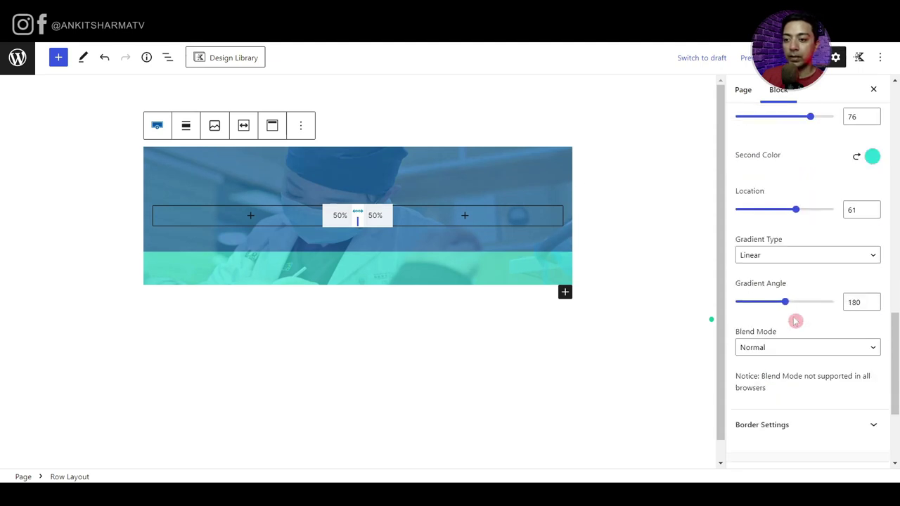
click(785, 303)
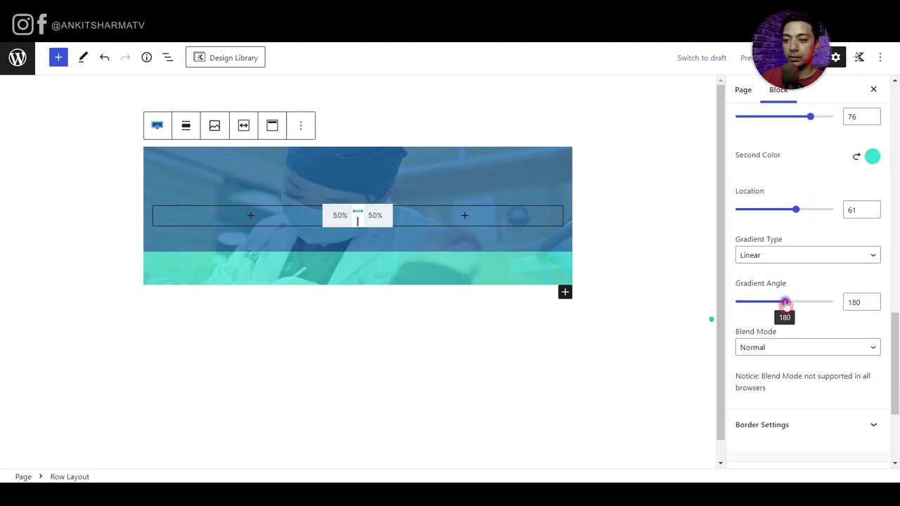
drag(785, 303, 760, 308)
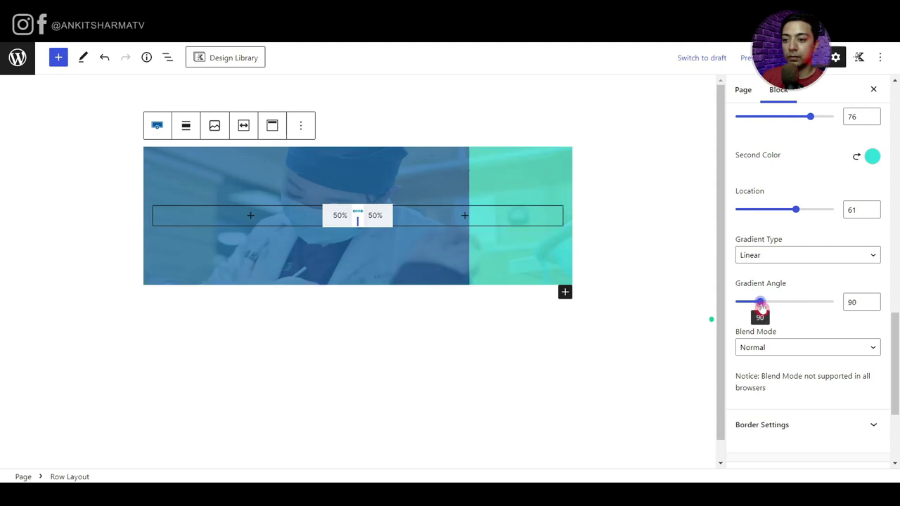
click(851, 301)
key(BackSpace)
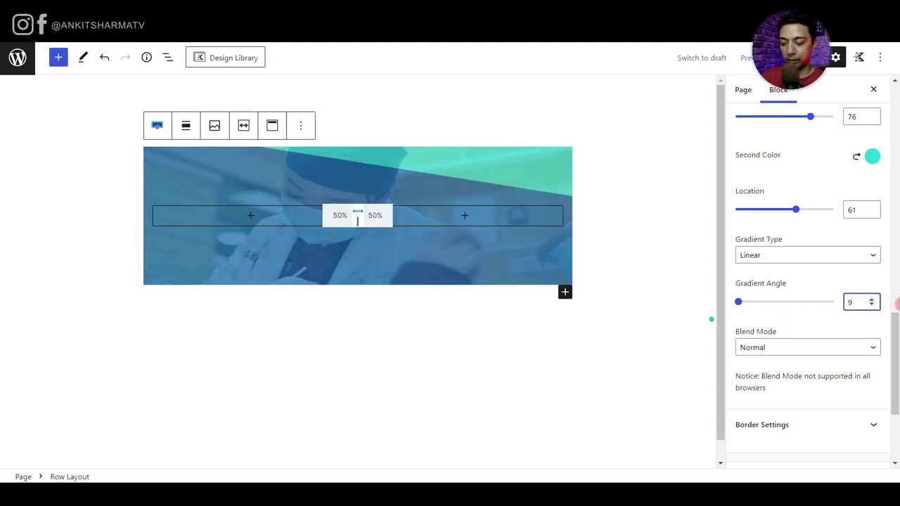
text(0)
- Set the gradient's second color location to 73 and the first to 84, and update the page
drag(796, 217, 817, 247)
scroll(808, 222, up, 3)
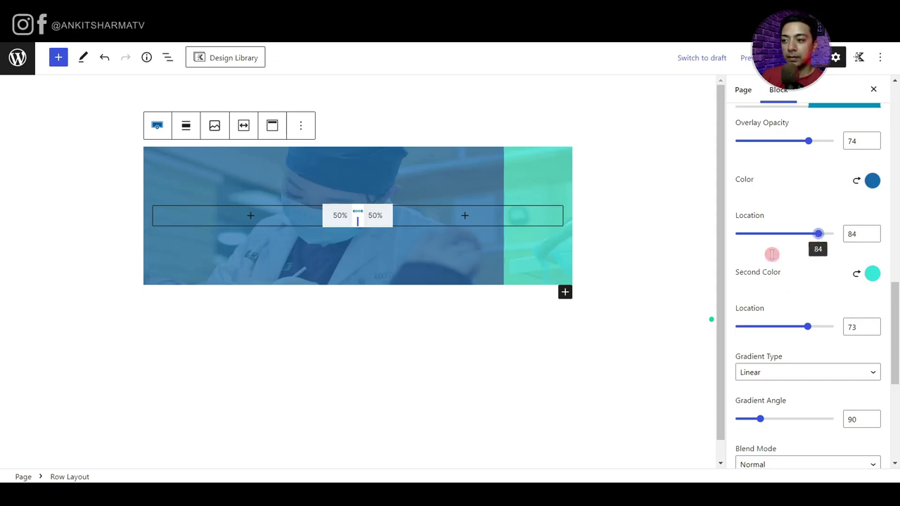
click(809, 58)
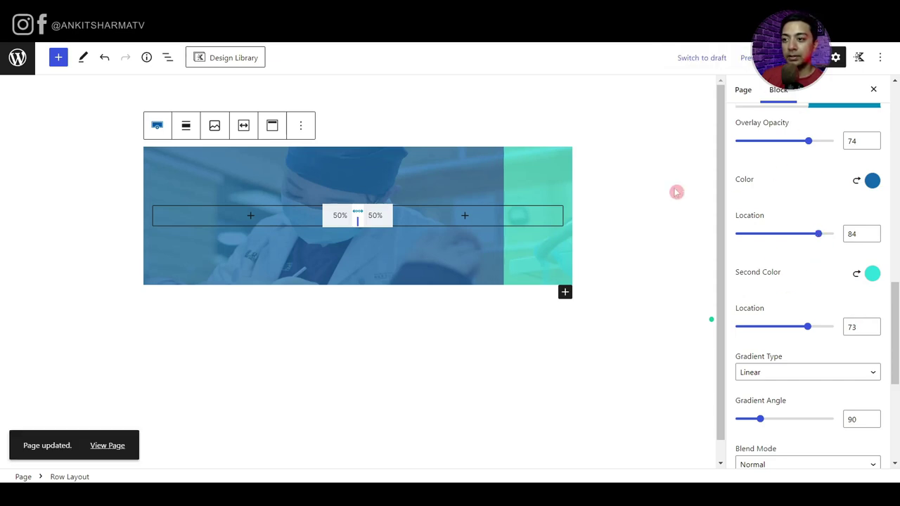
- Add the text "Your Oral Health Matters to Us" to the row's first column
click(251, 222)
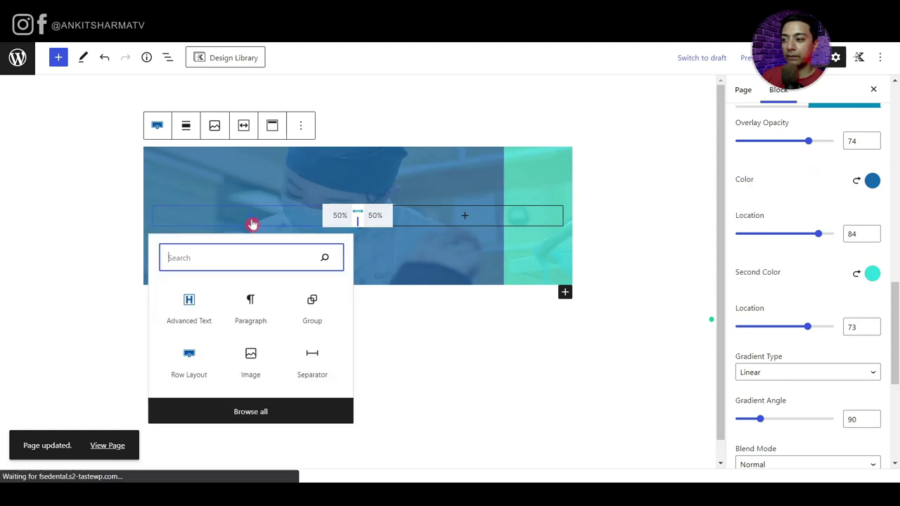
click(190, 318)
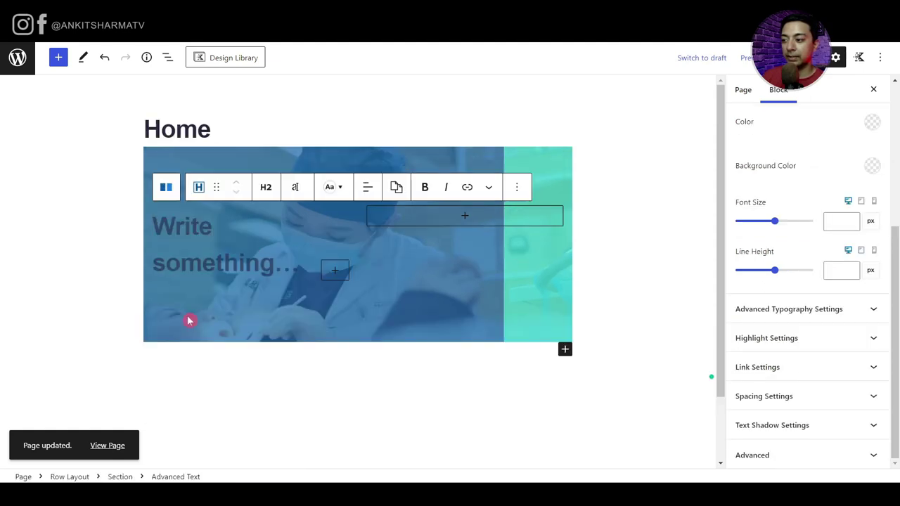
click(186, 241)
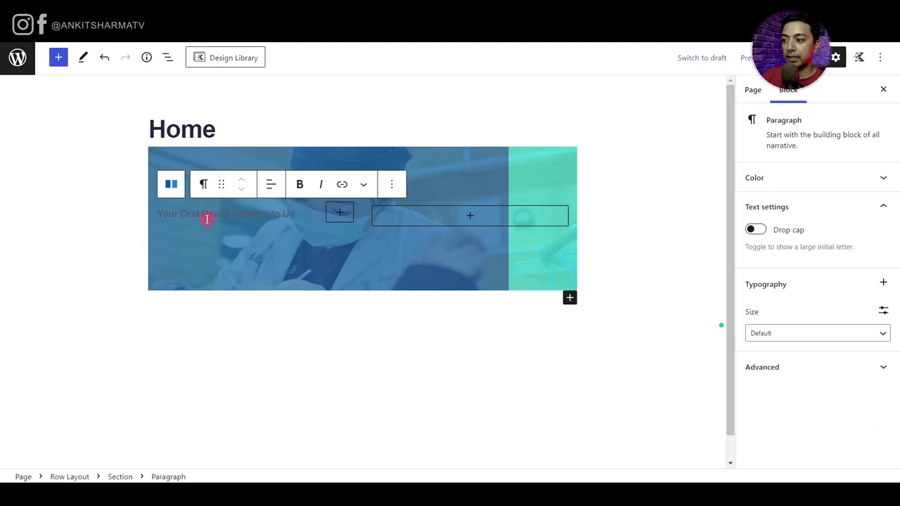
- Make the tagline "Your Oral Health Matters to Us" bold and transform it into Advanced Text with the Paragraph tag
drag(287, 211, 236, 195)
click(203, 185)
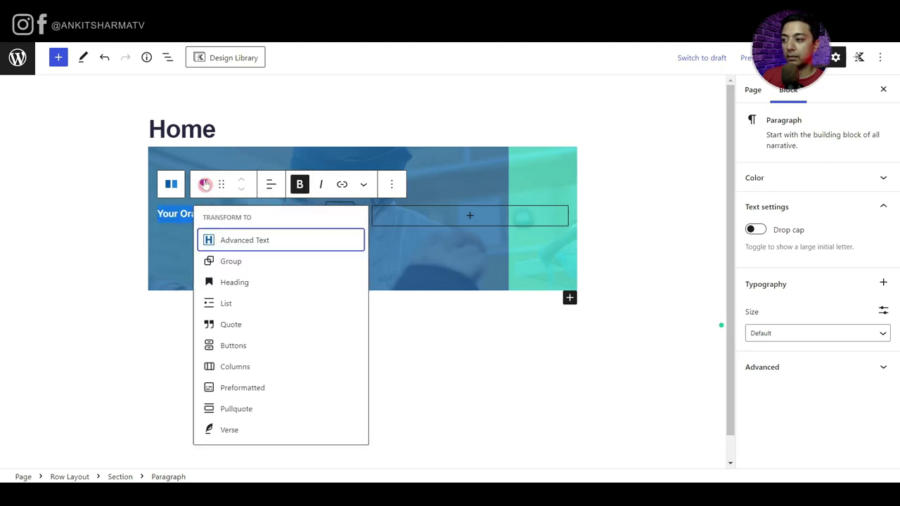
click(210, 240)
click(265, 187)
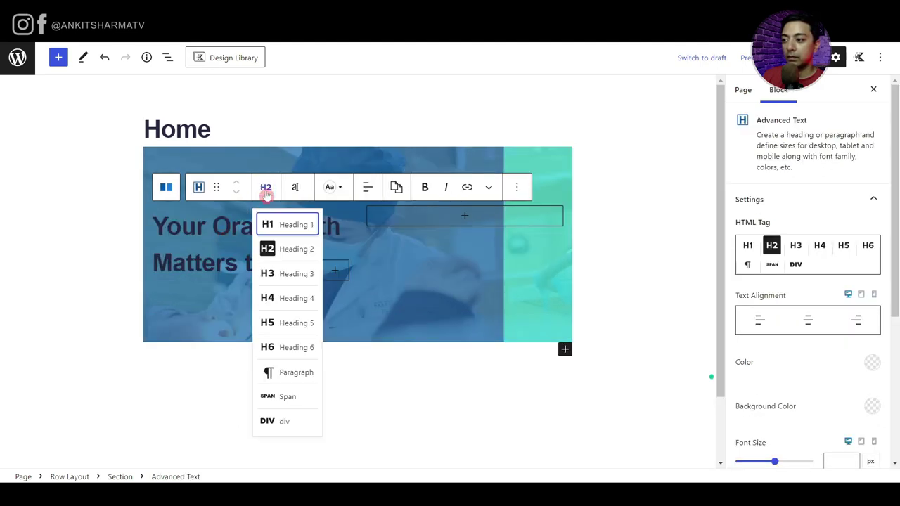
click(276, 371)
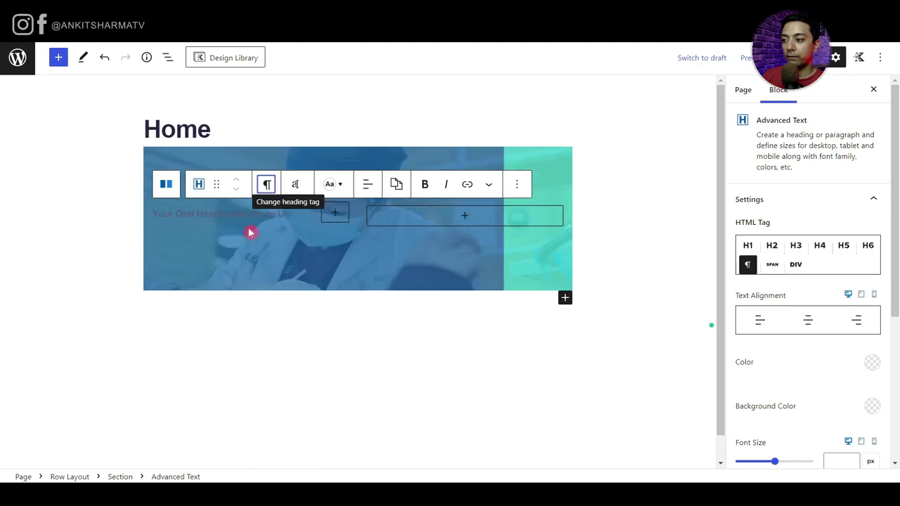
- Set the tagline's text color to white
triple_click(215, 211)
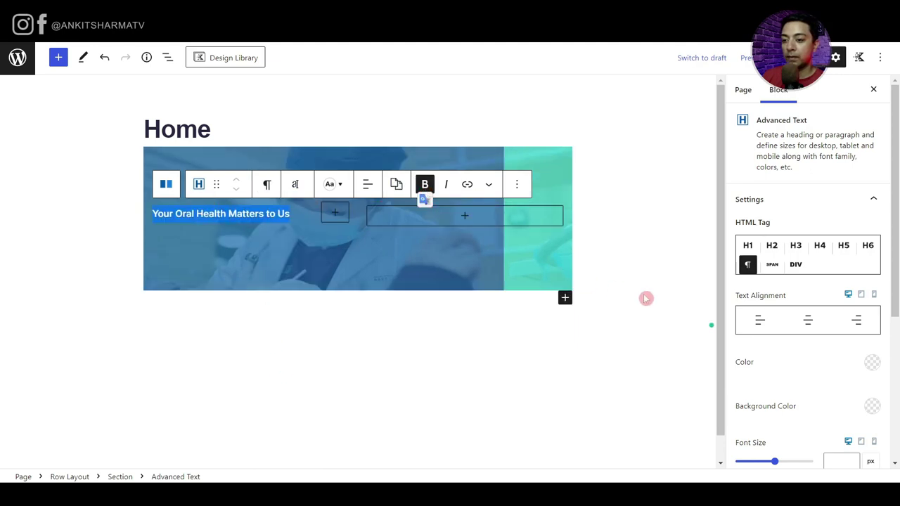
click(863, 366)
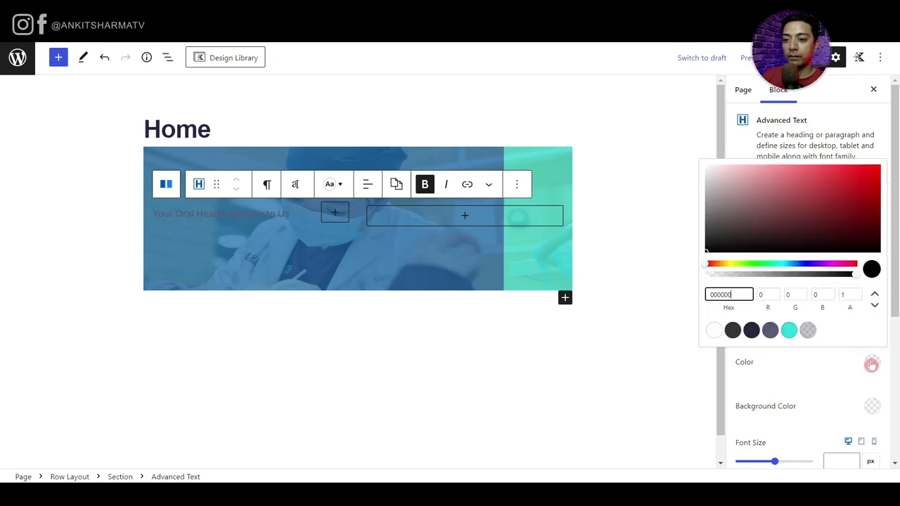
click(705, 331)
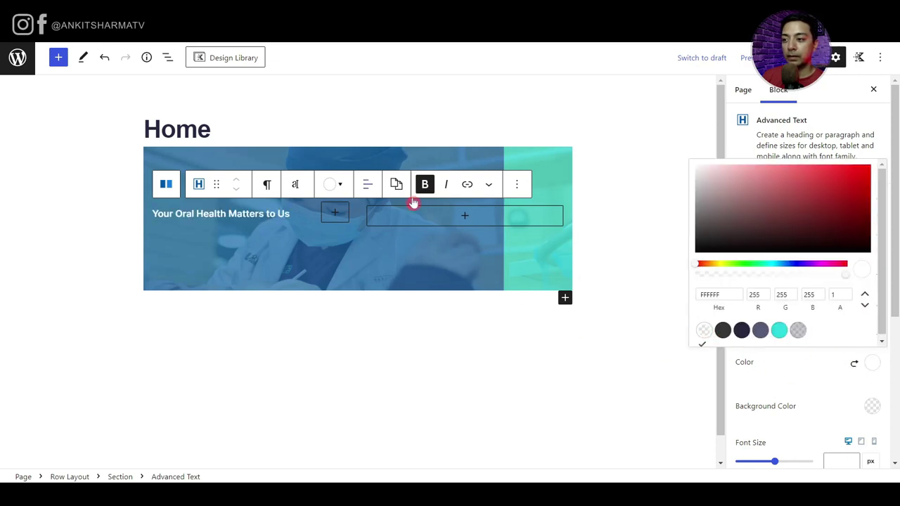
- Insert an Advanced Text block below the tagline reading "Get Brighter Smile from London’s Best Dentists"
click(516, 185)
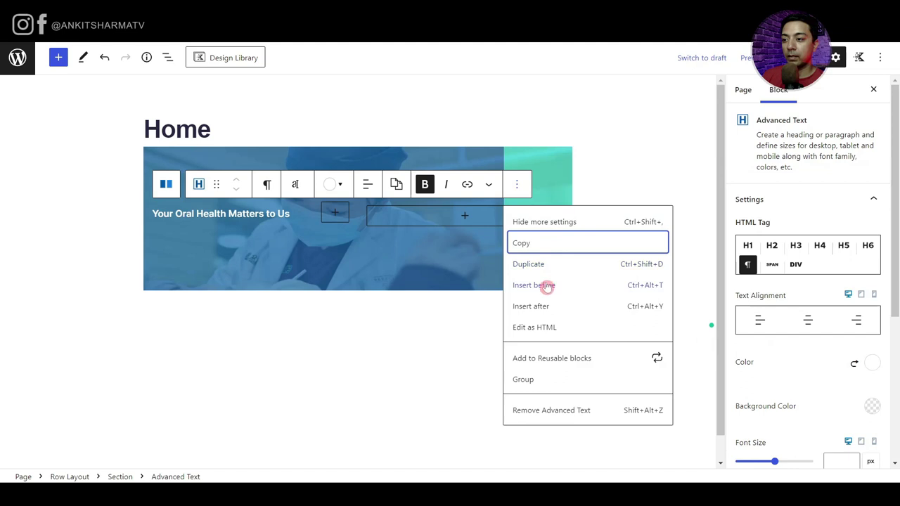
click(541, 304)
text(/)
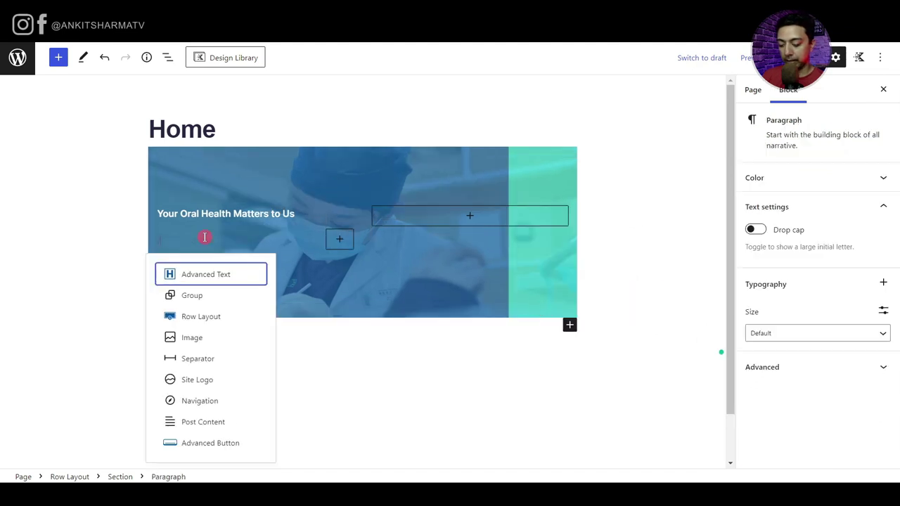
text(ad)
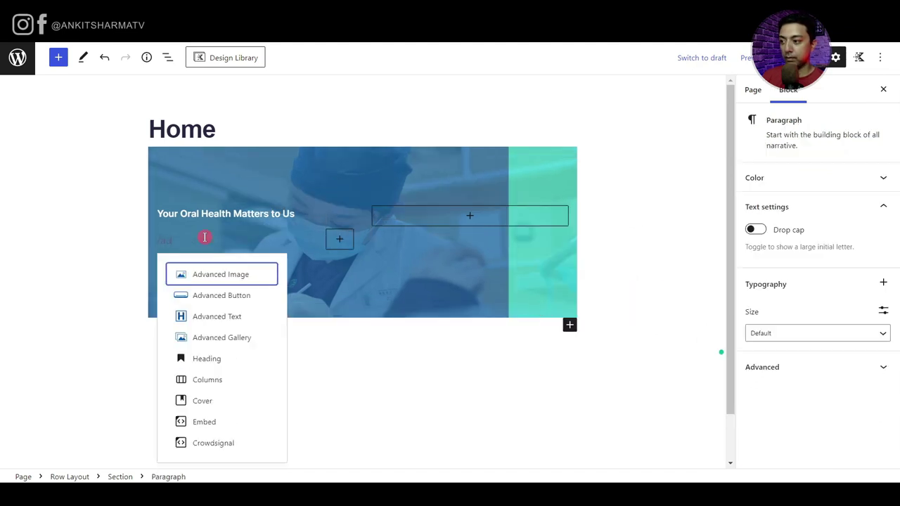
click(218, 318)
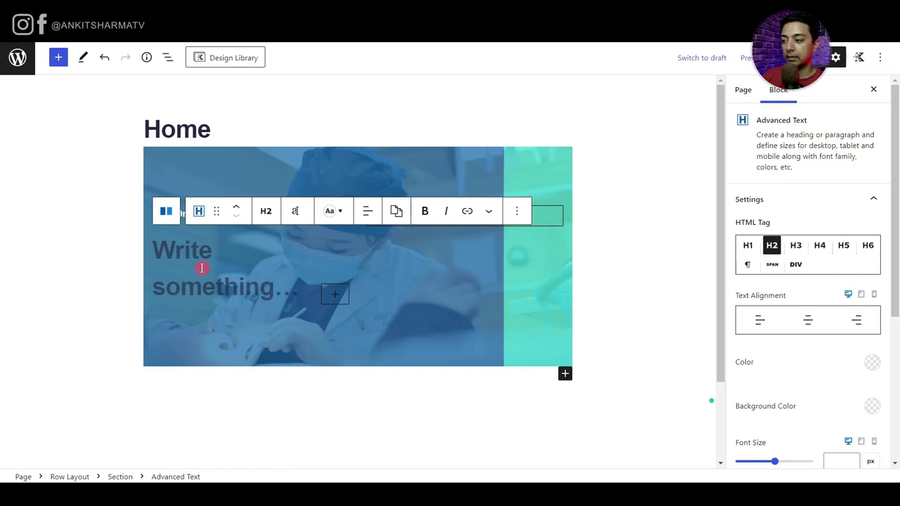
text(Get Brighter Smile from London’s Best Dentists)
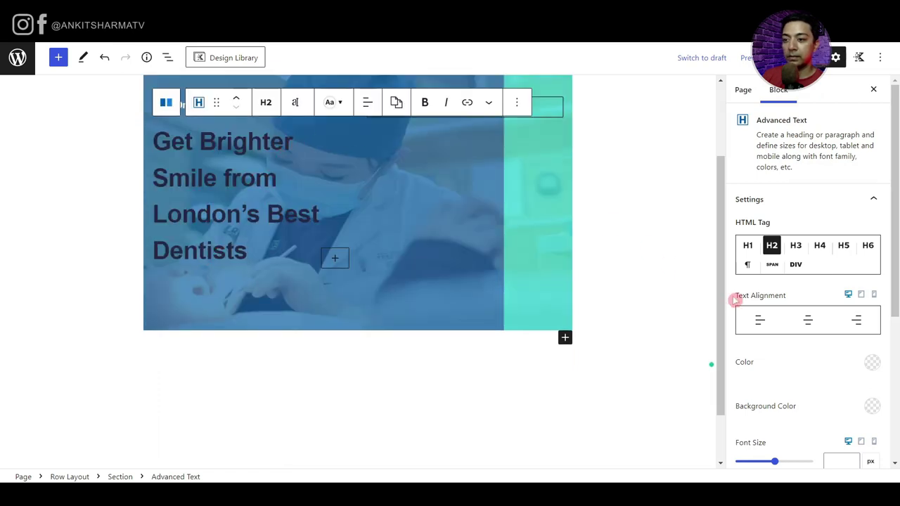
scroll(735, 298, down, 3)
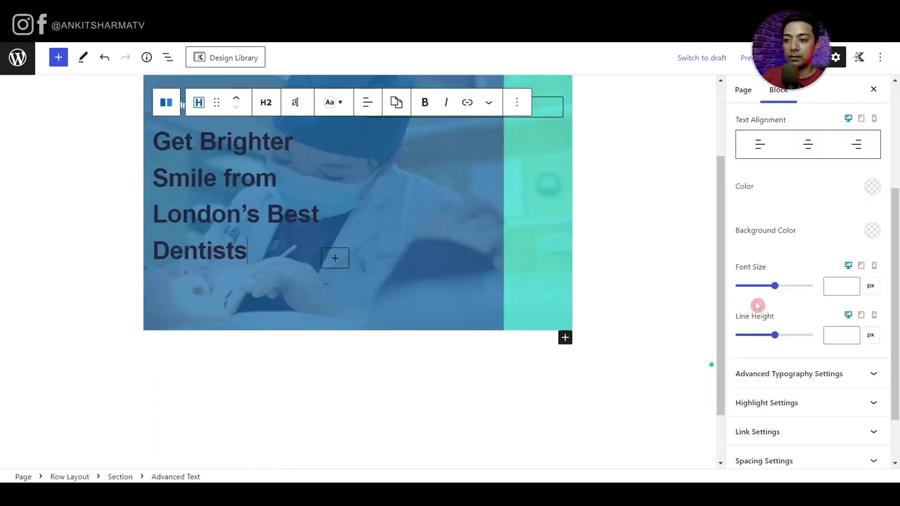
click(872, 190)
mouse_move(766, 235)
mouse_down()
mouse_move(701, 205)
mouse_move(707, 211)
mouse_up()
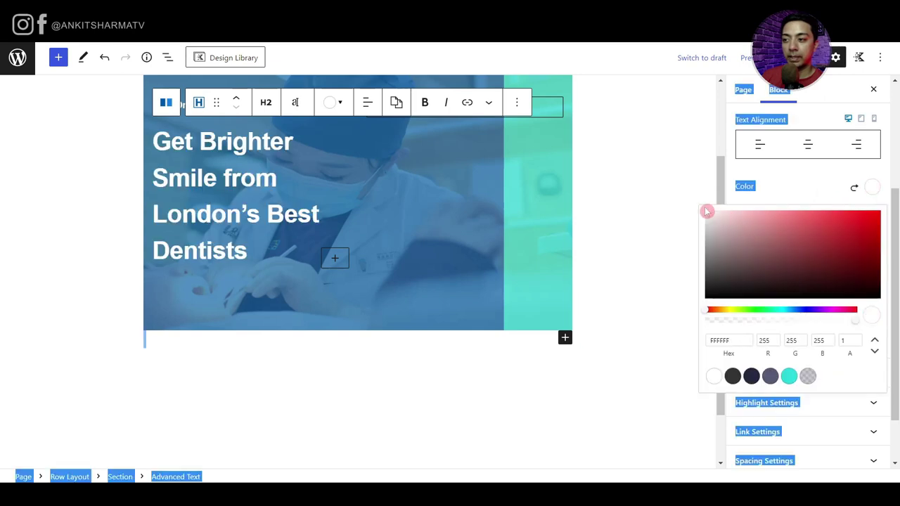
click(854, 187)
- Set the new heading's text color to white and its font size to 60 px, and update the page
click(872, 187)
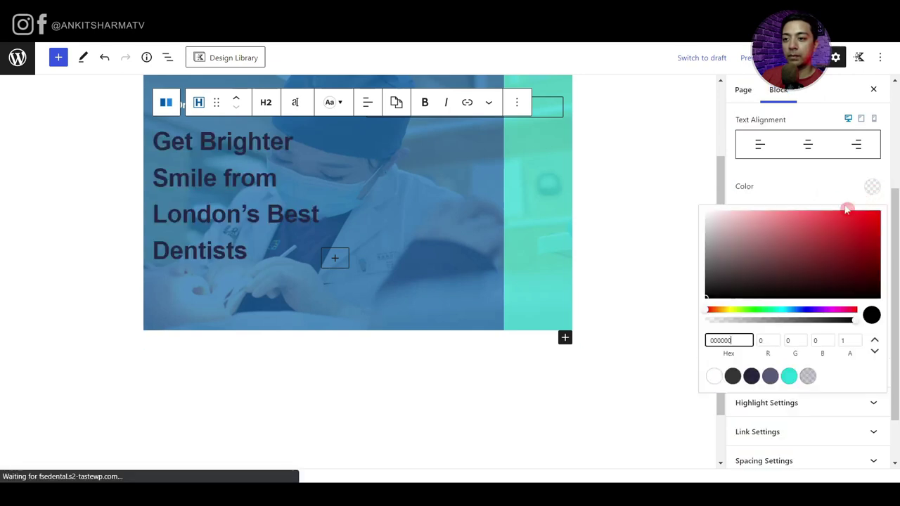
click(715, 377)
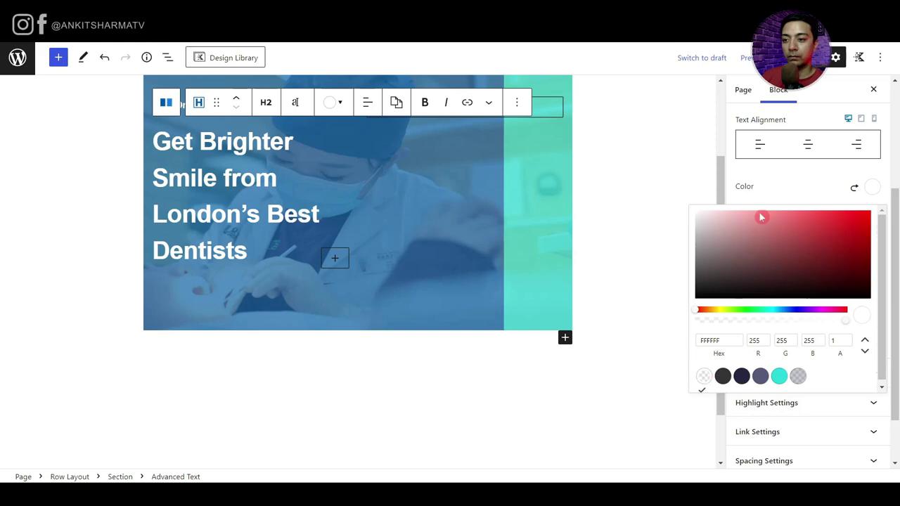
click(764, 186)
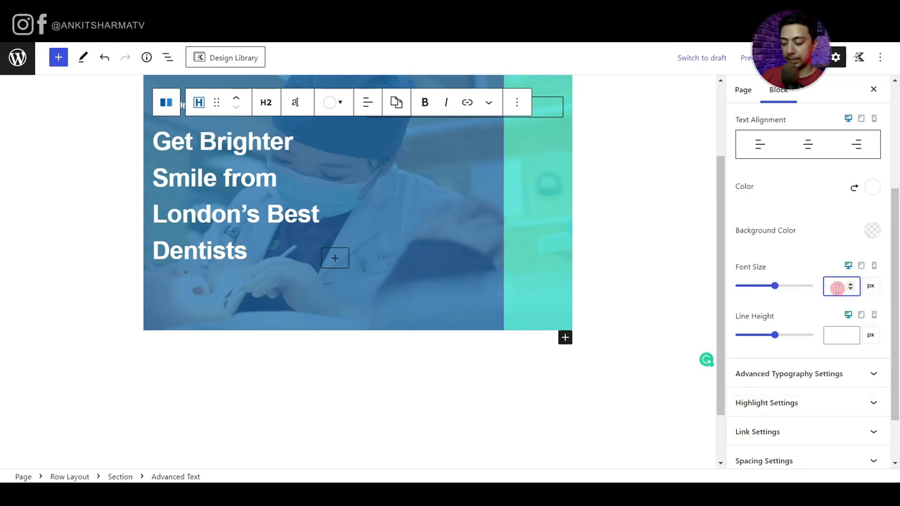
text(60)
key(ctrl+s)
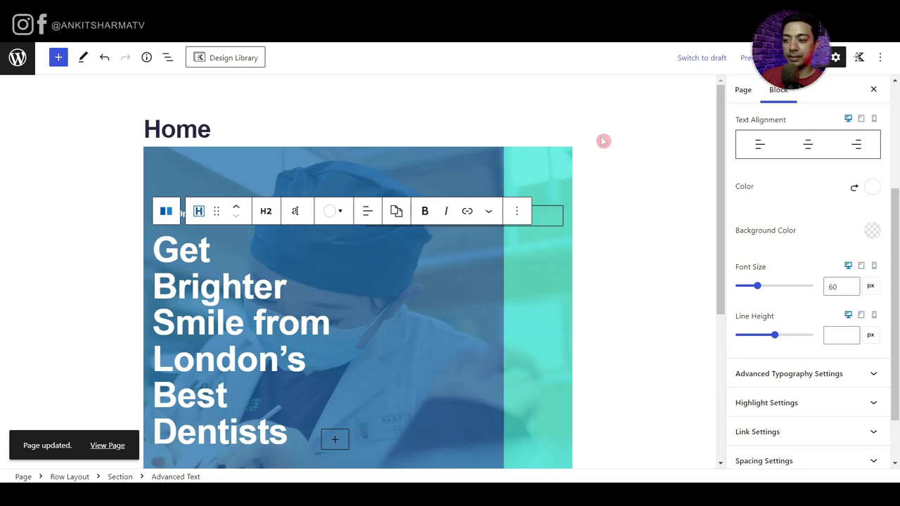
- View the published Home page in a separate tab and return to the editor
click(113, 446)
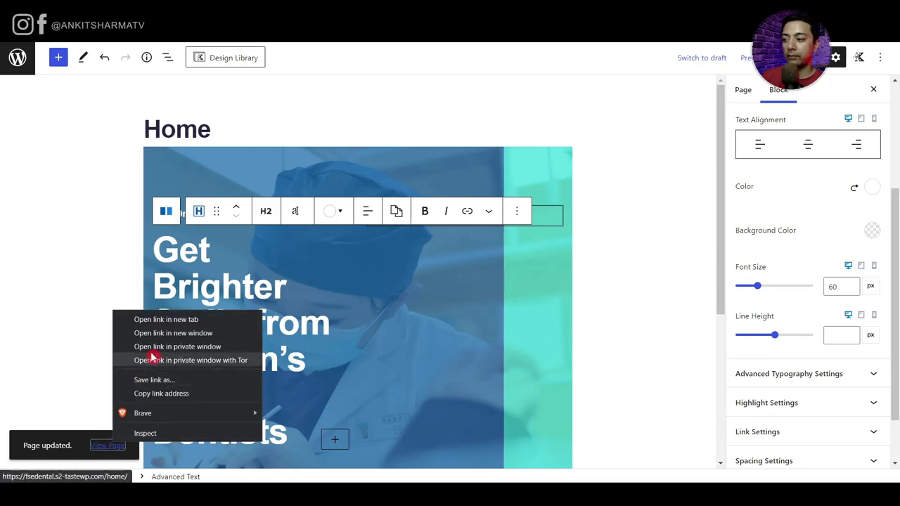
click(166, 319)
key(ctrl+Tab)
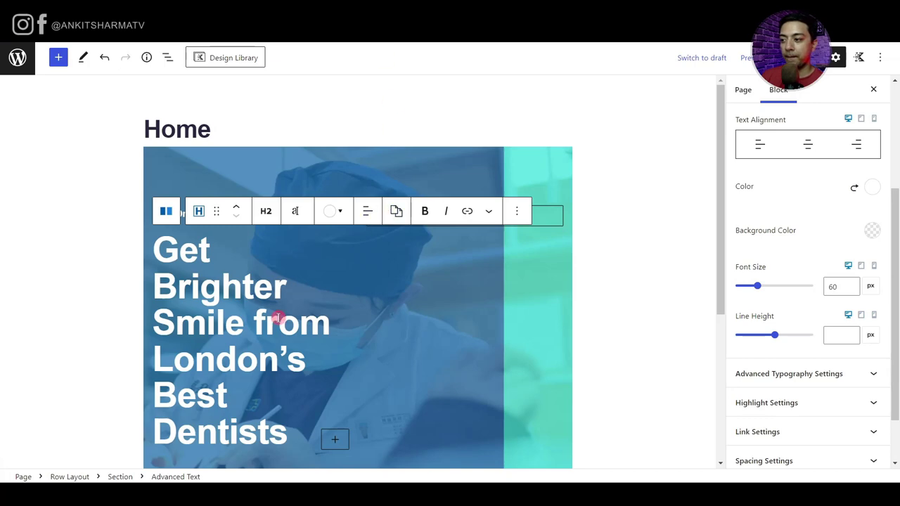
- Align the hero's Row Layout block to full width and update the page
click(73, 477)
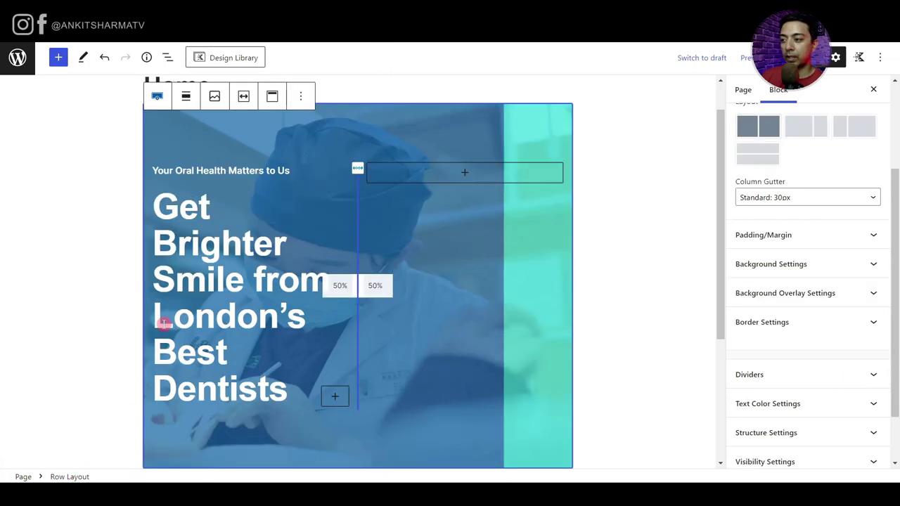
click(186, 96)
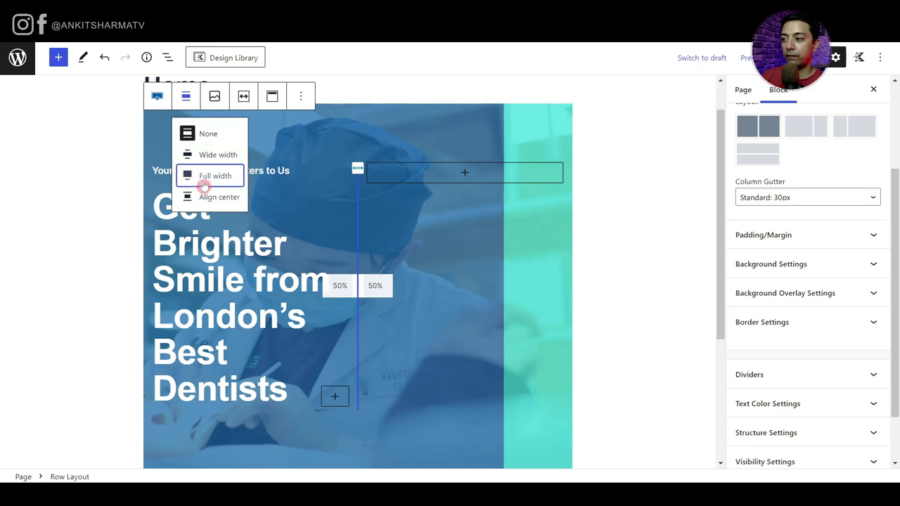
click(201, 177)
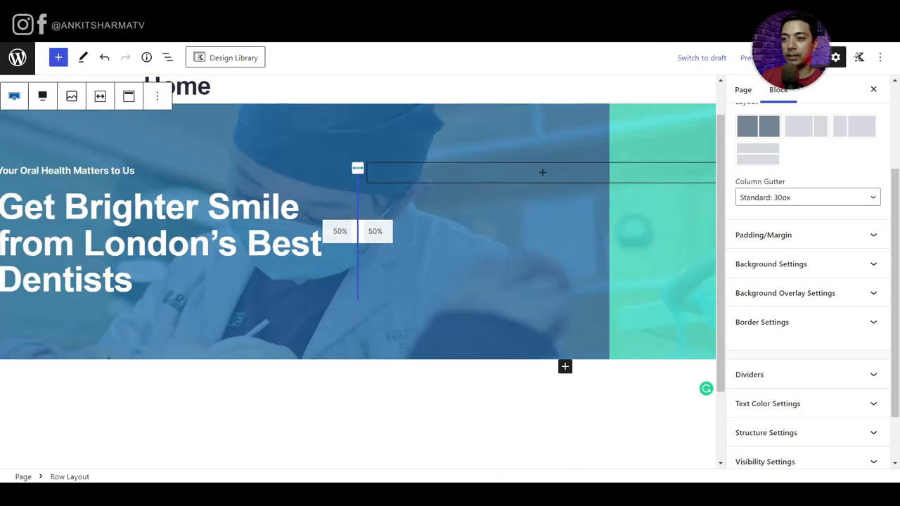
click(786, 58)
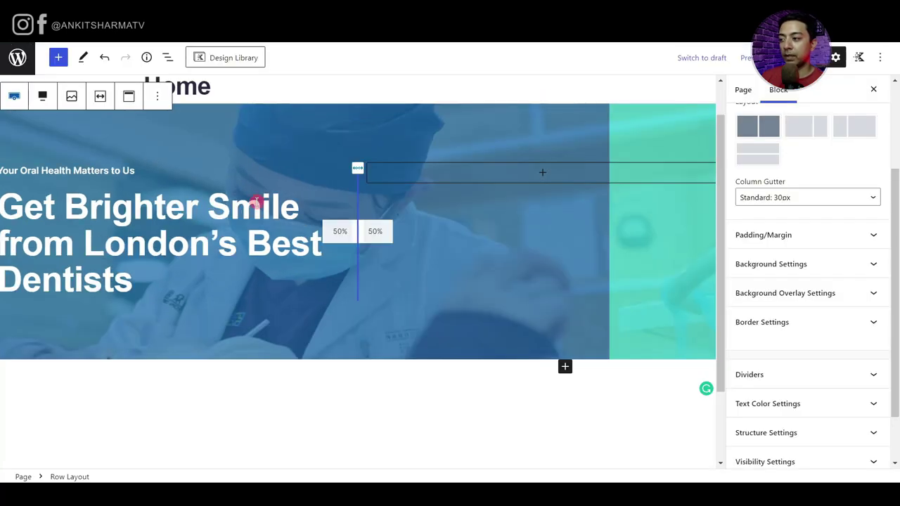
- Set the hero row's custom content max width to 80% and update the page
click(100, 96)
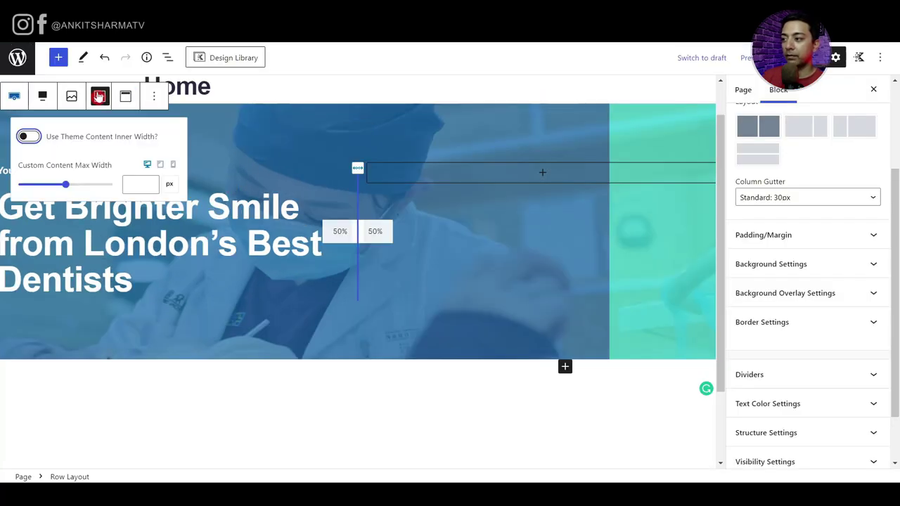
click(172, 189)
click(170, 234)
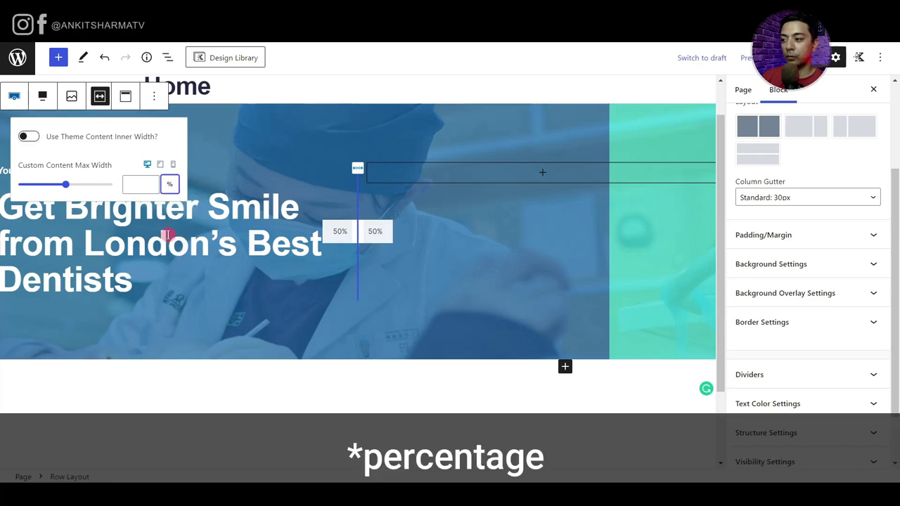
click(140, 185)
text(80)
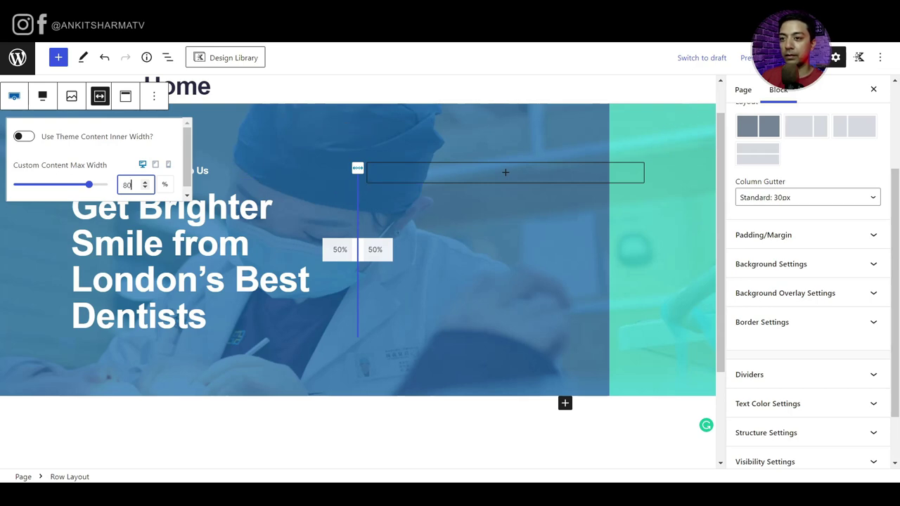
click(787, 58)
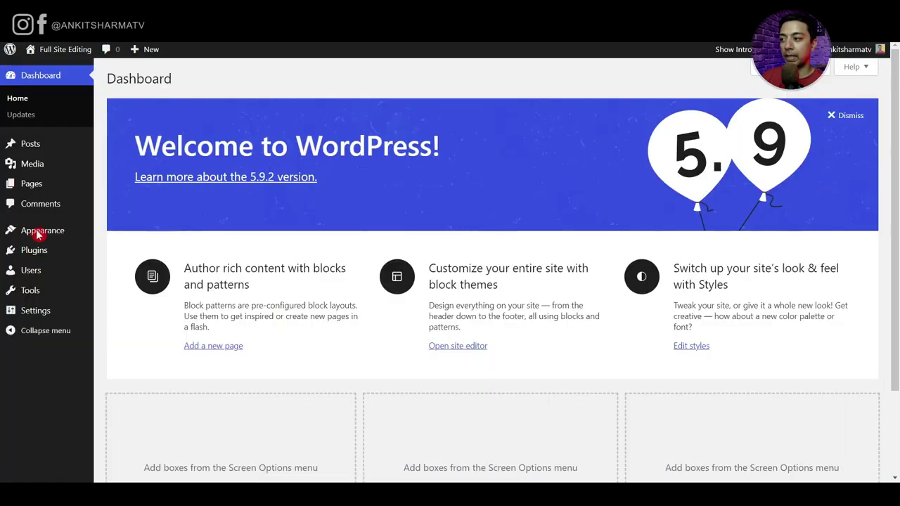
- Open the C-Header template part in the site editor from the WordPress dashboard
mouse_move(42, 235)
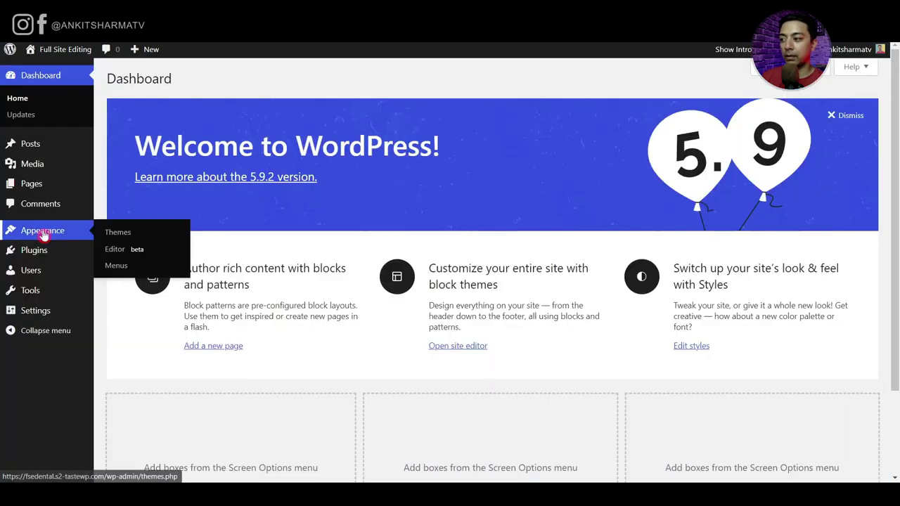
click(114, 249)
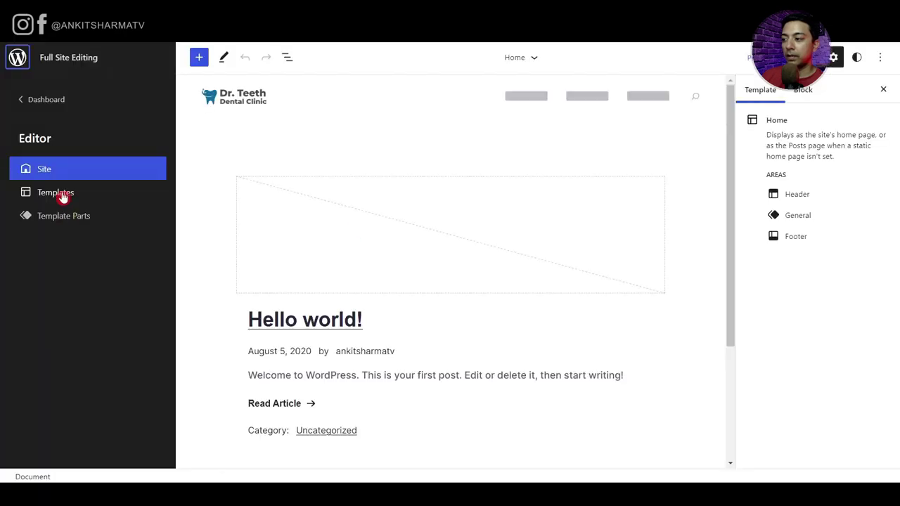
click(71, 221)
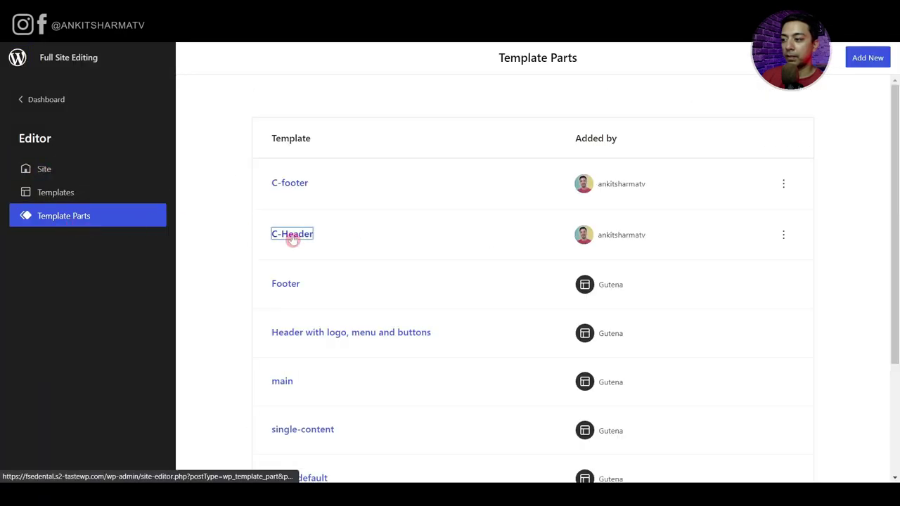
click(294, 235)
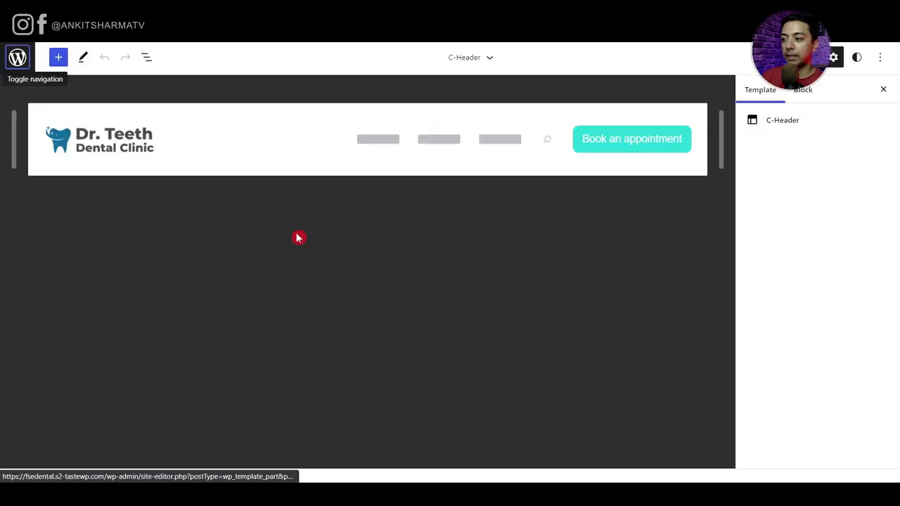
- Set the header row's custom content max width to 80% and save the template part
click(163, 111)
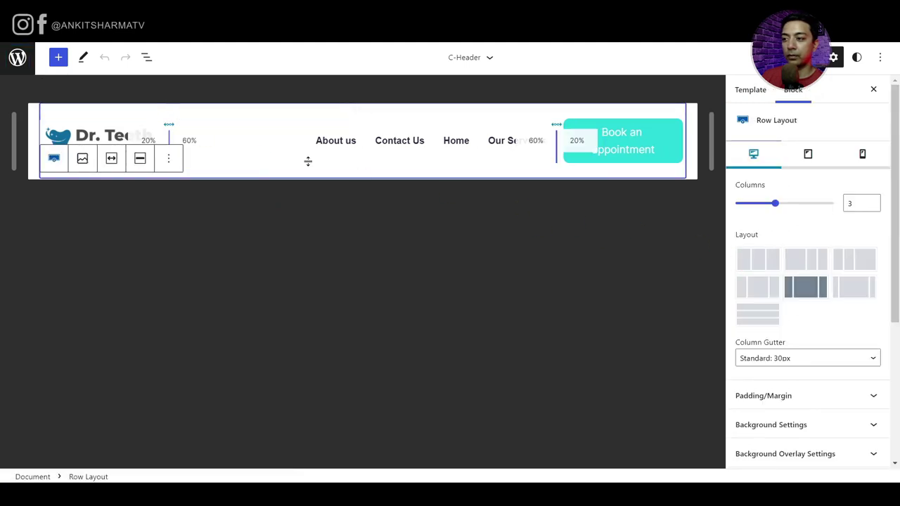
click(114, 161)
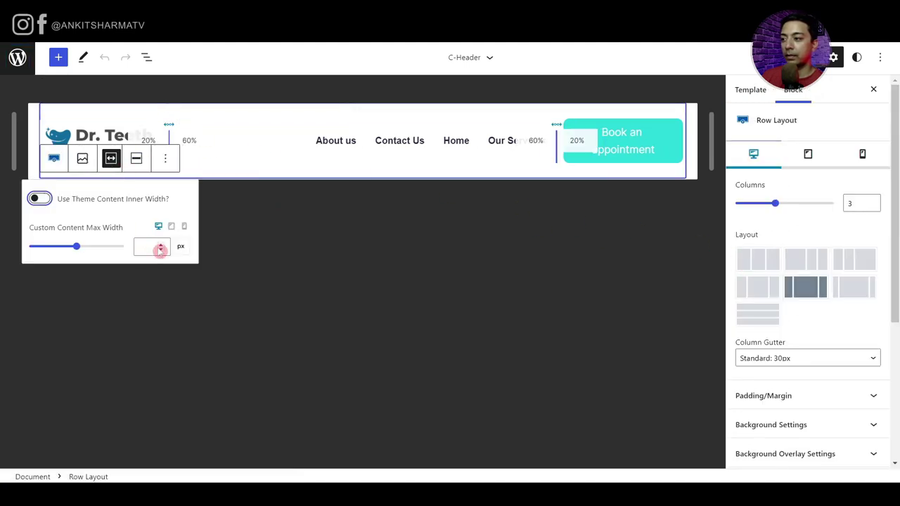
click(181, 246)
click(183, 298)
click(161, 247)
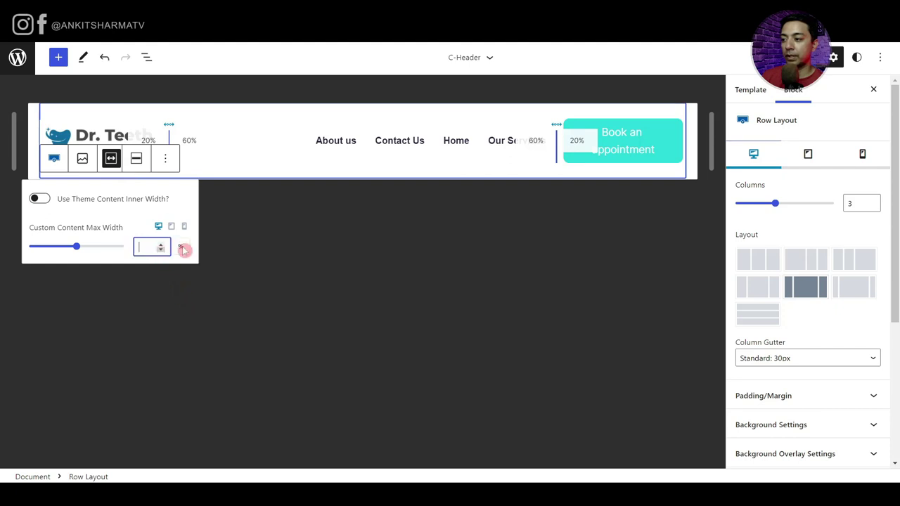
text(80)
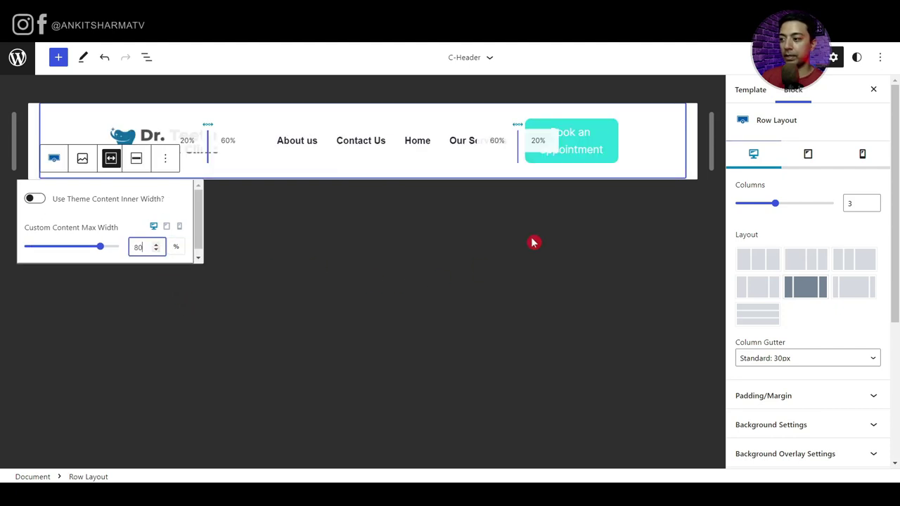
key(ctrl+s)
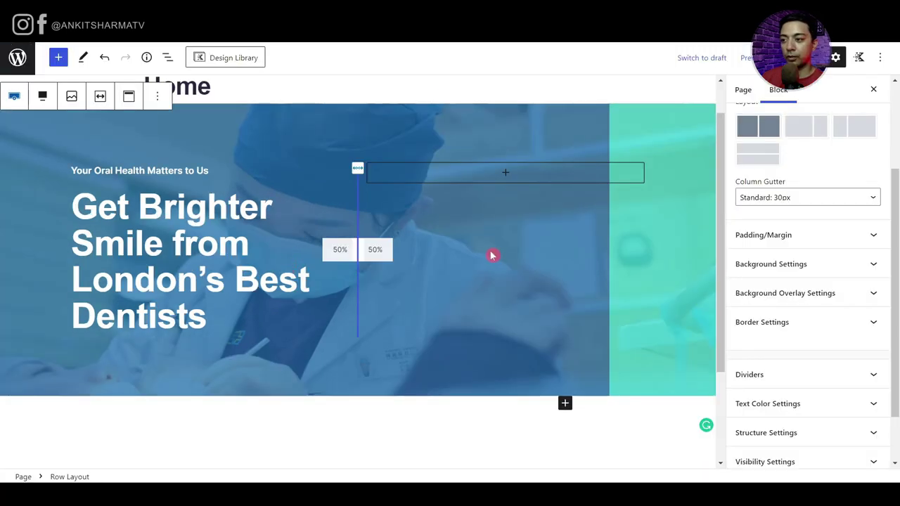
- Add a Form block to the second column of the Home page's hero row
scroll(492, 255, up, 1)
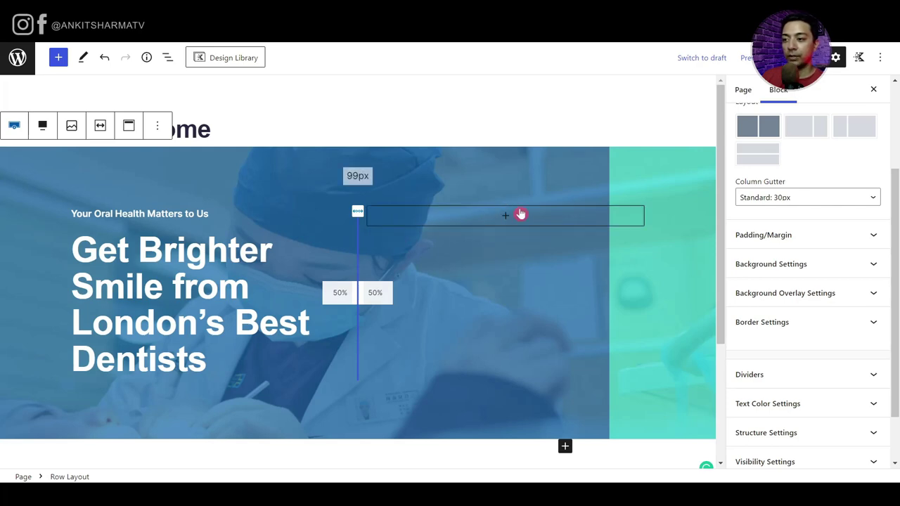
click(565, 221)
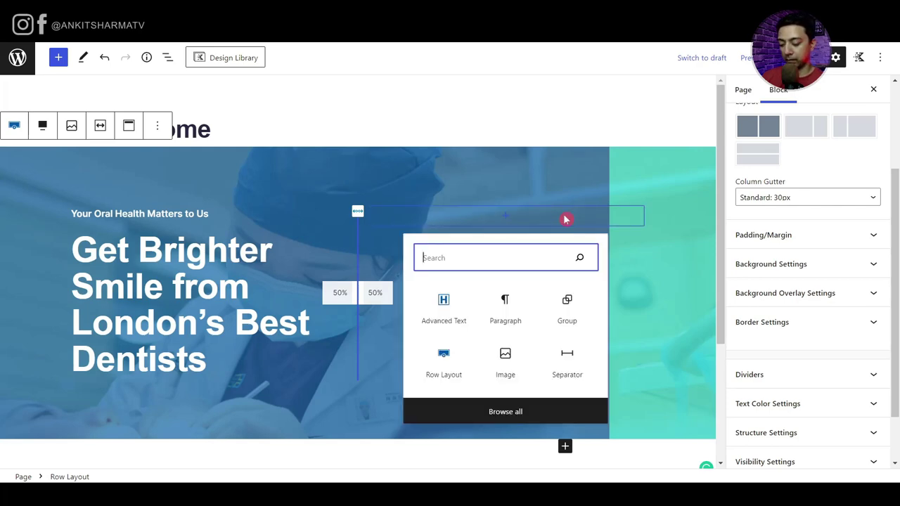
text(form)
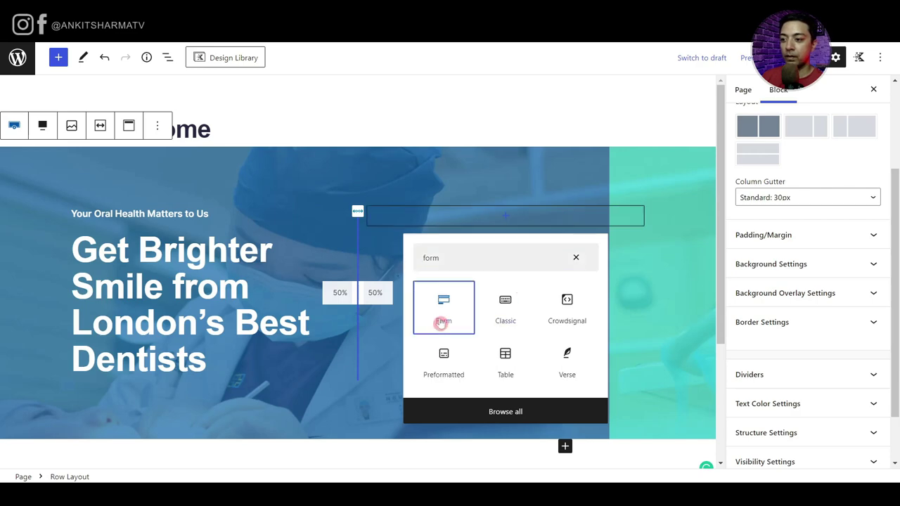
click(442, 318)
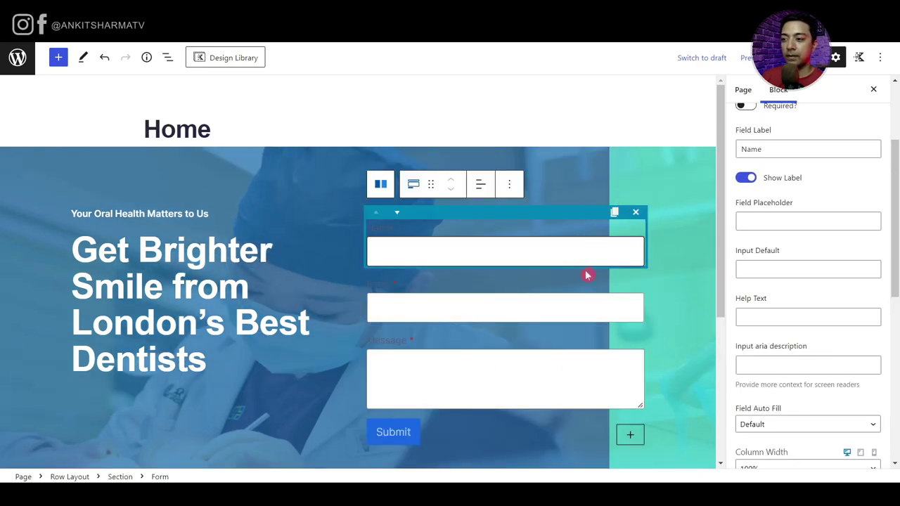
- Give the section containing the contact form a solid white background
click(118, 477)
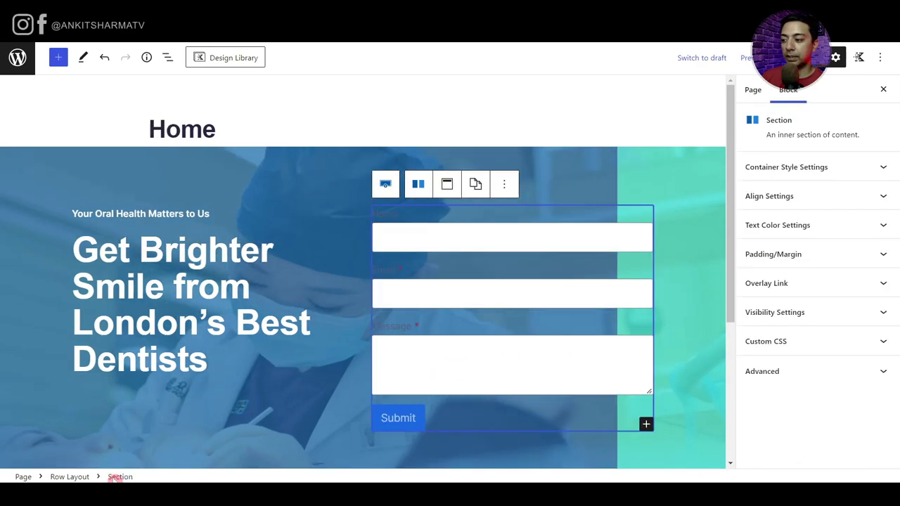
click(825, 169)
click(870, 240)
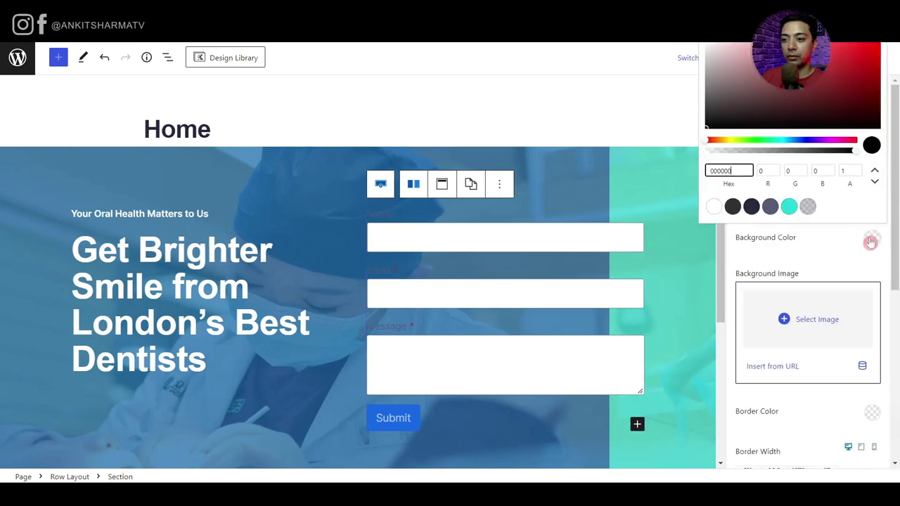
click(714, 206)
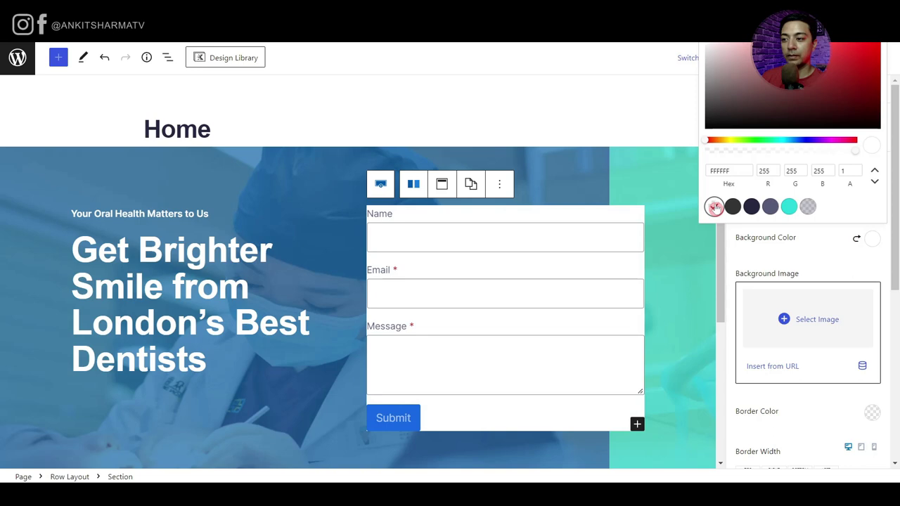
click(811, 260)
- Give the form's section 20 px padding on all sides and a border radius of 10
scroll(812, 260, down, 5)
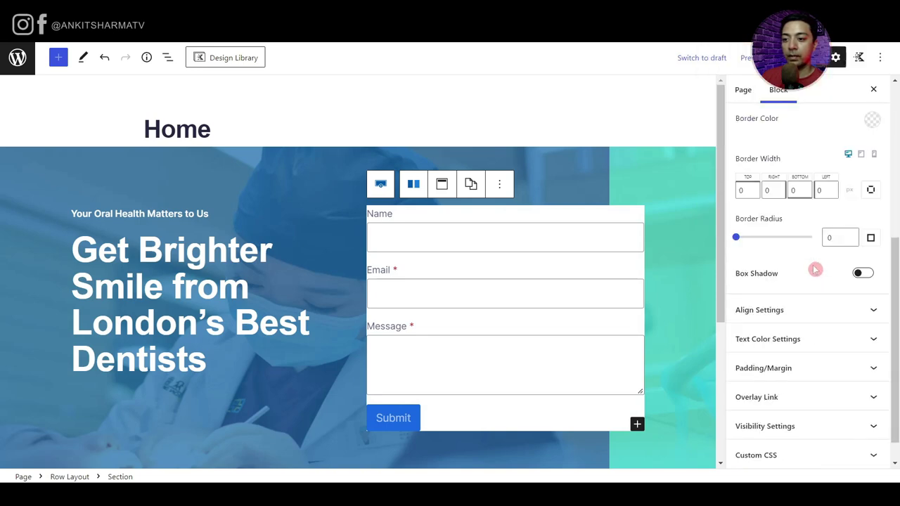
scroll(806, 302, down, 1)
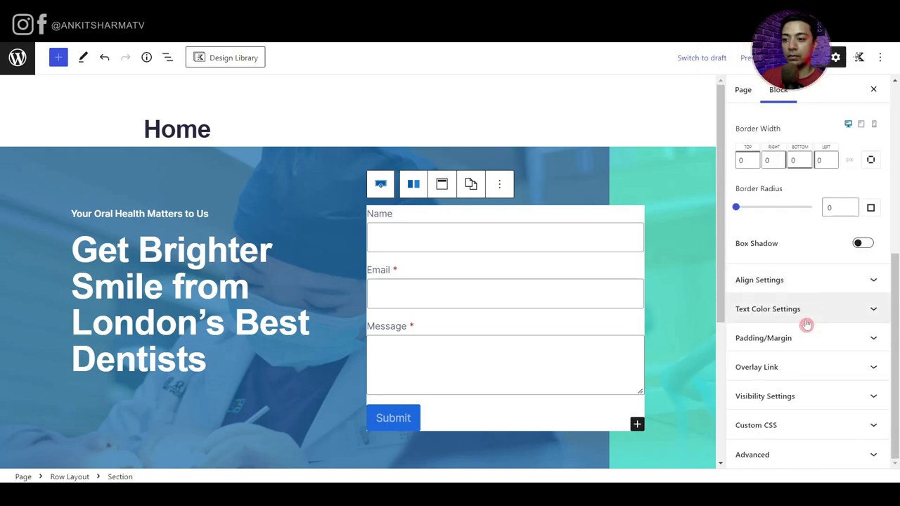
click(809, 339)
scroll(794, 375, down, 3)
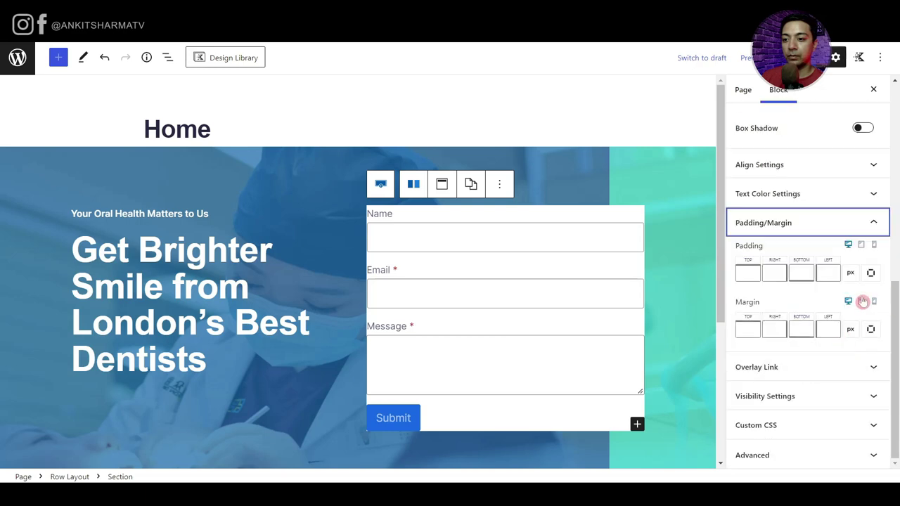
click(871, 274)
click(831, 270)
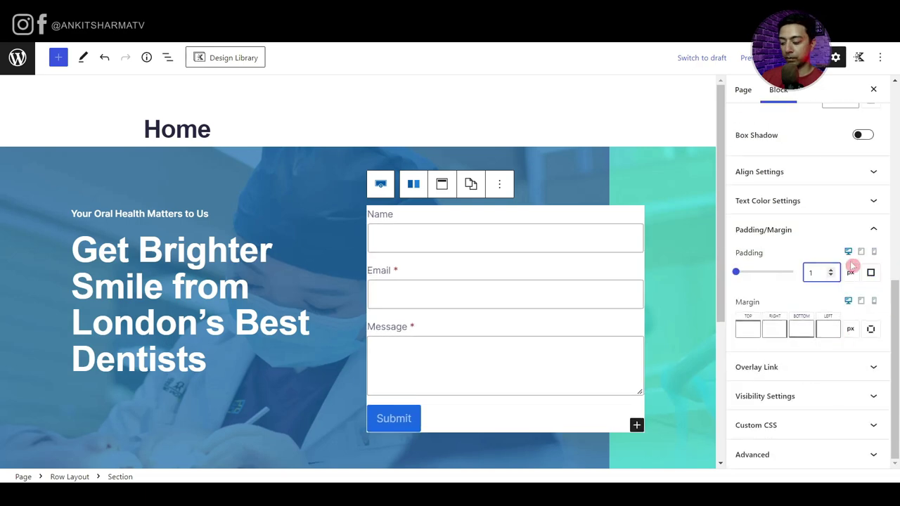
text(20)
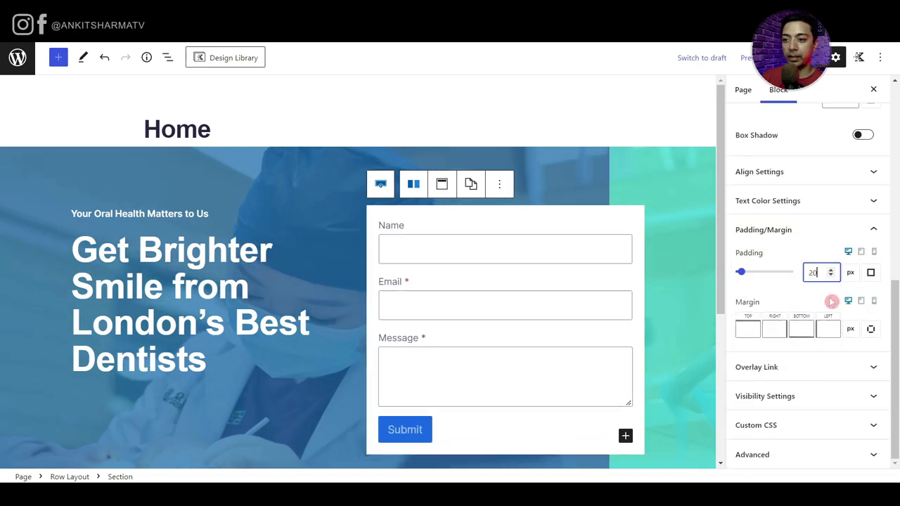
scroll(813, 324, up, 2)
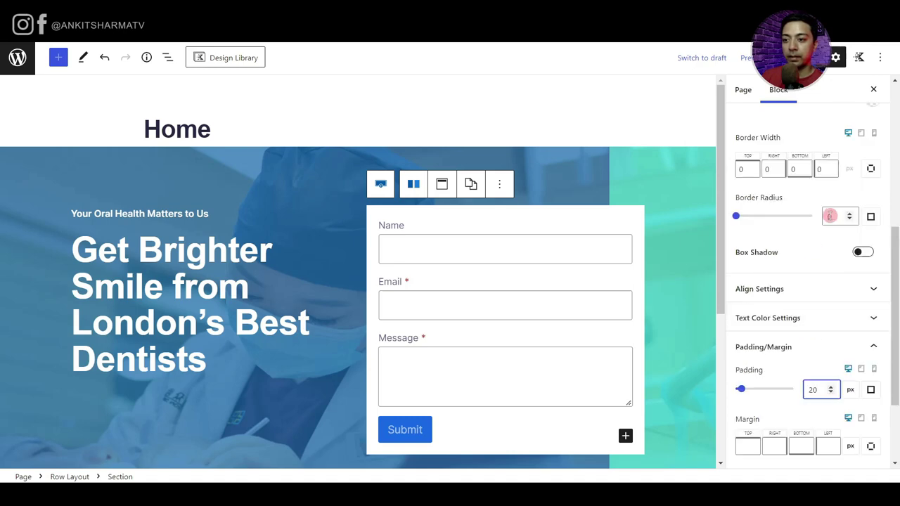
click(830, 216)
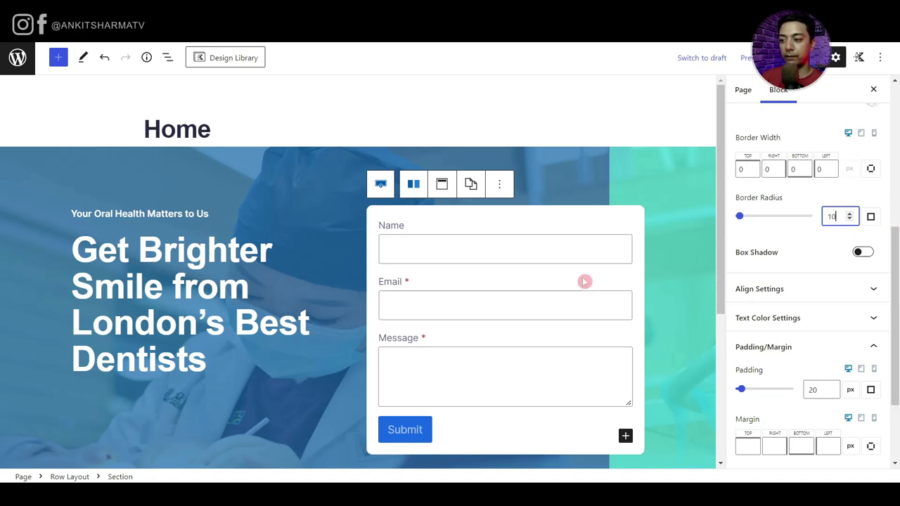
- Set the normal-state text colour of the form's Submit button to white
click(526, 295)
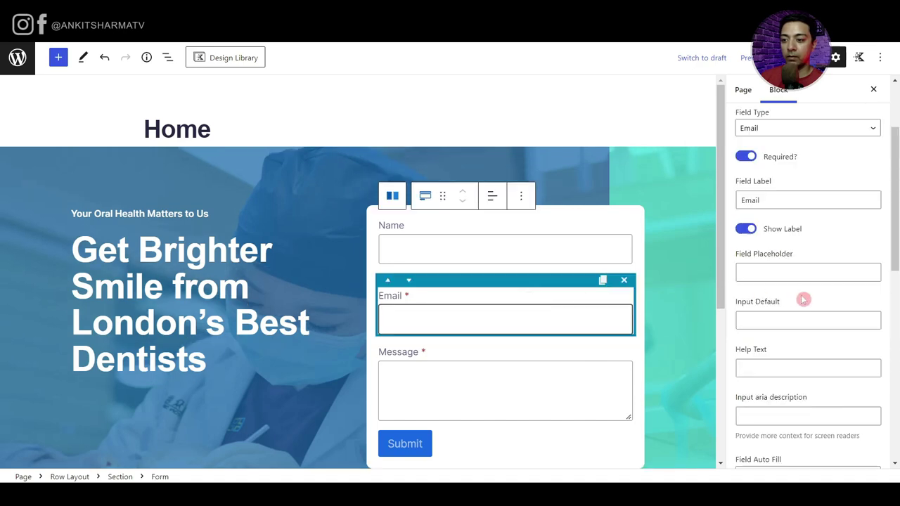
scroll(801, 302, up, 2)
scroll(793, 248, down, 3)
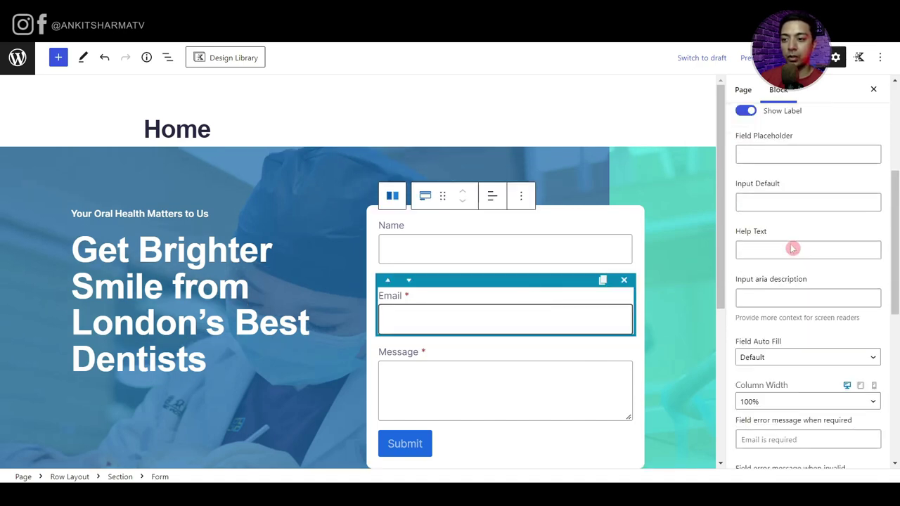
scroll(790, 246, down, 10)
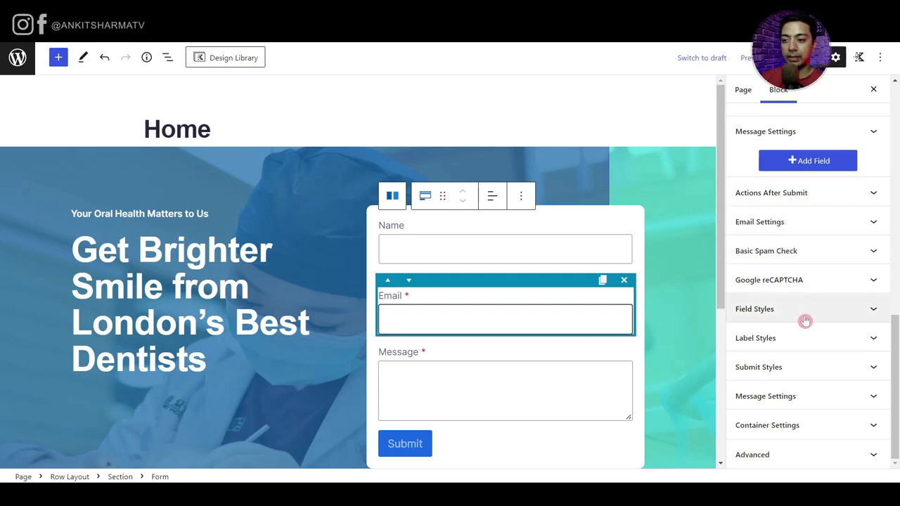
click(768, 373)
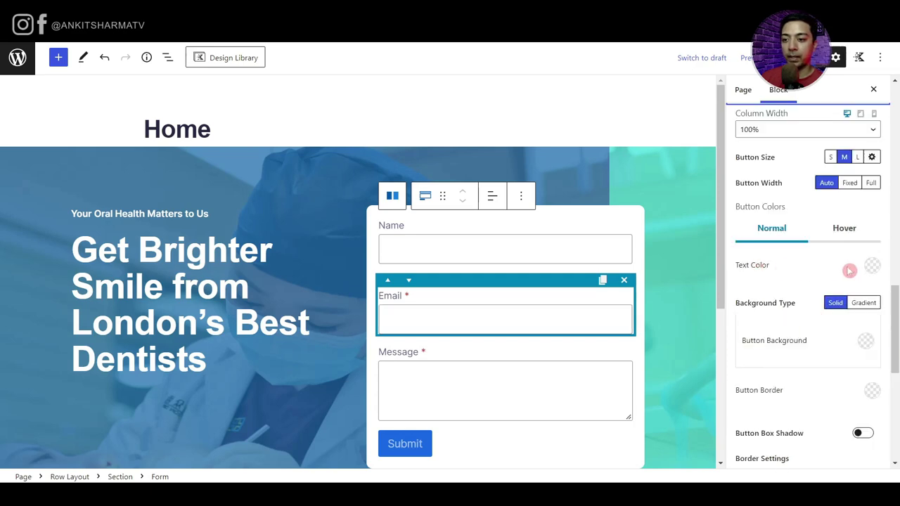
click(871, 267)
click(713, 233)
click(781, 279)
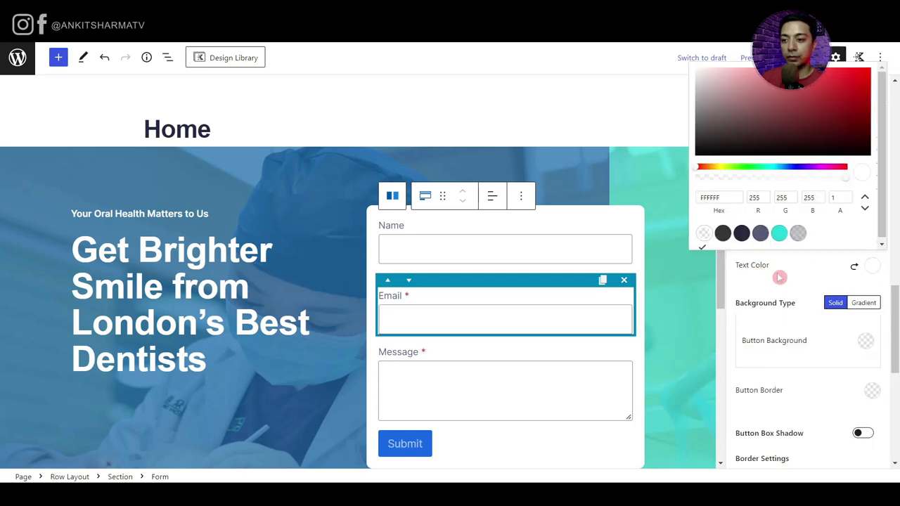
- Fill the Submit button's normal-state background with the turquoise palette colour
click(866, 341)
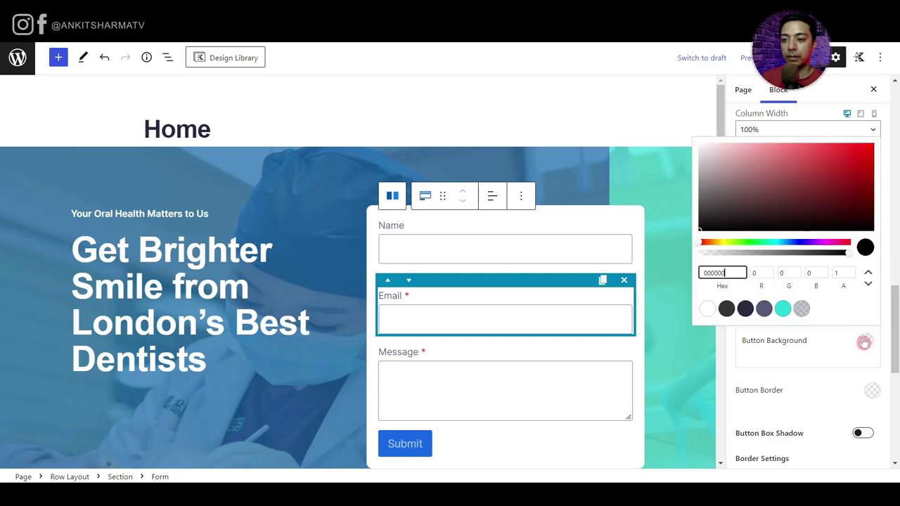
click(782, 309)
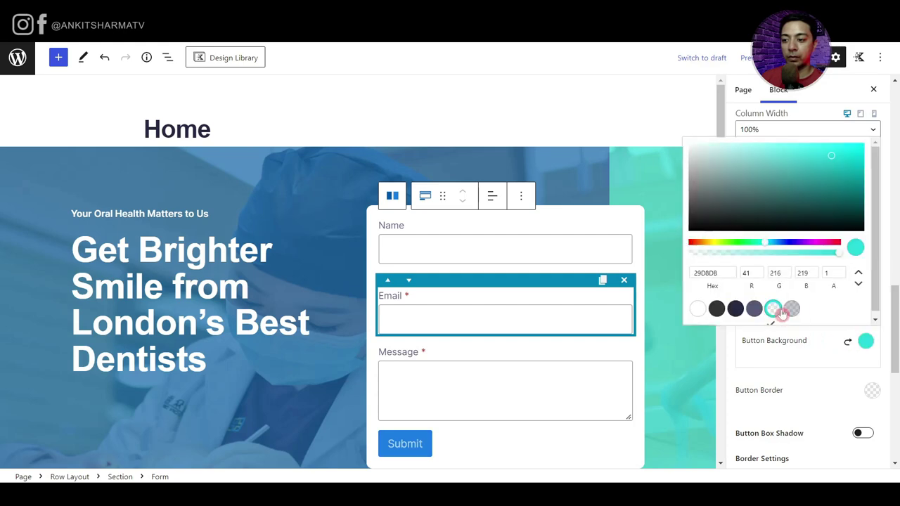
click(794, 375)
scroll(788, 371, down, 5)
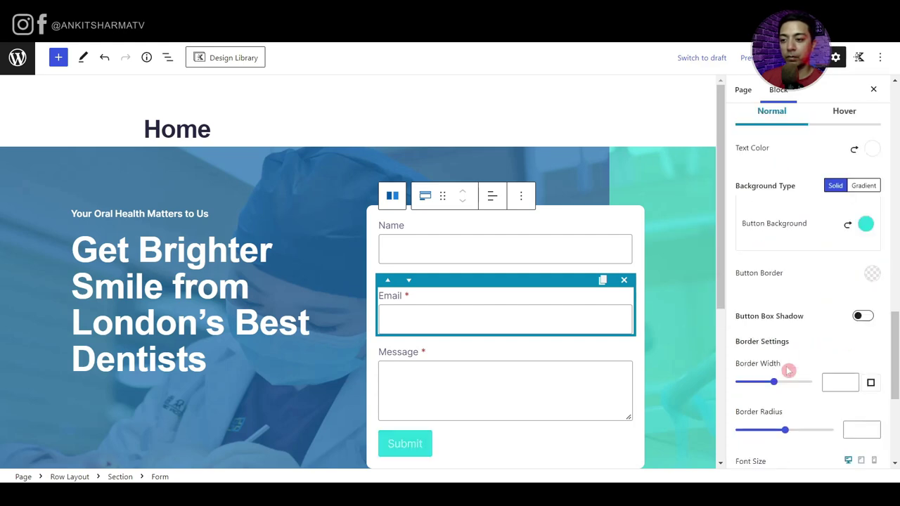
- Align the hero row layout's content vertically to the middle and update the page
click(70, 476)
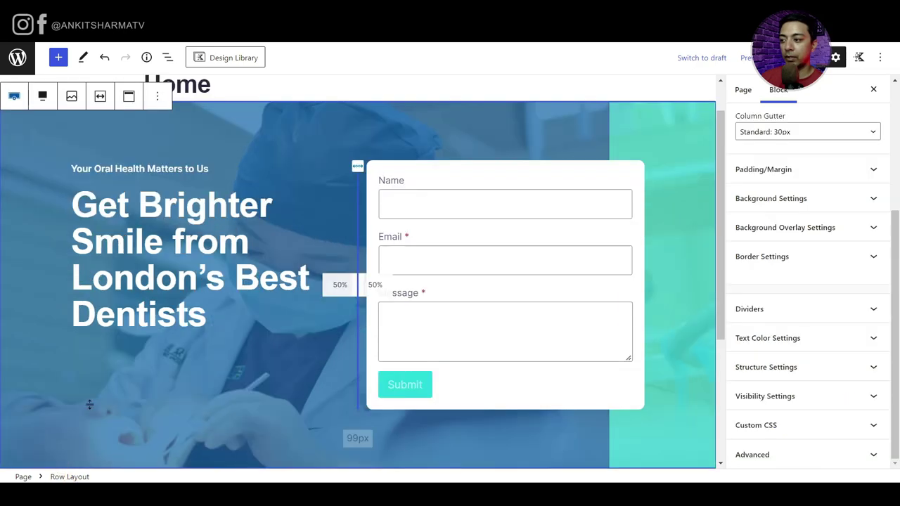
click(129, 96)
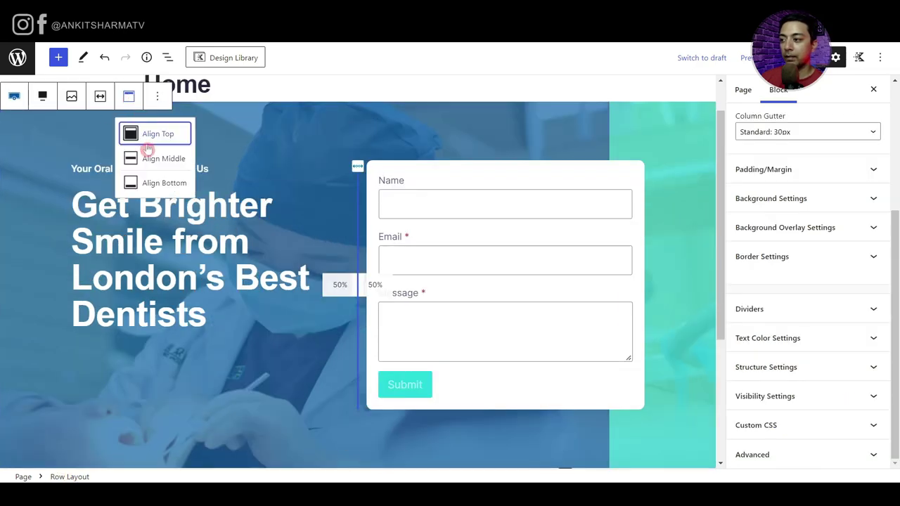
click(152, 160)
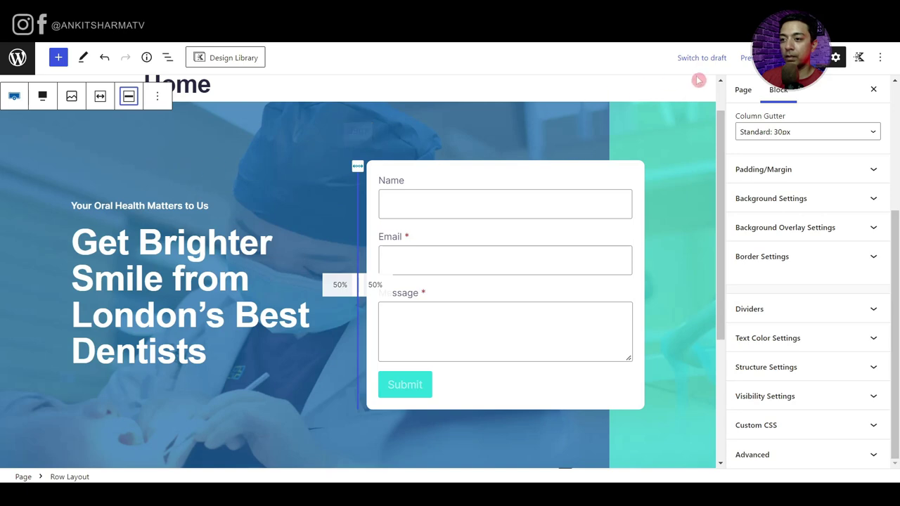
click(790, 57)
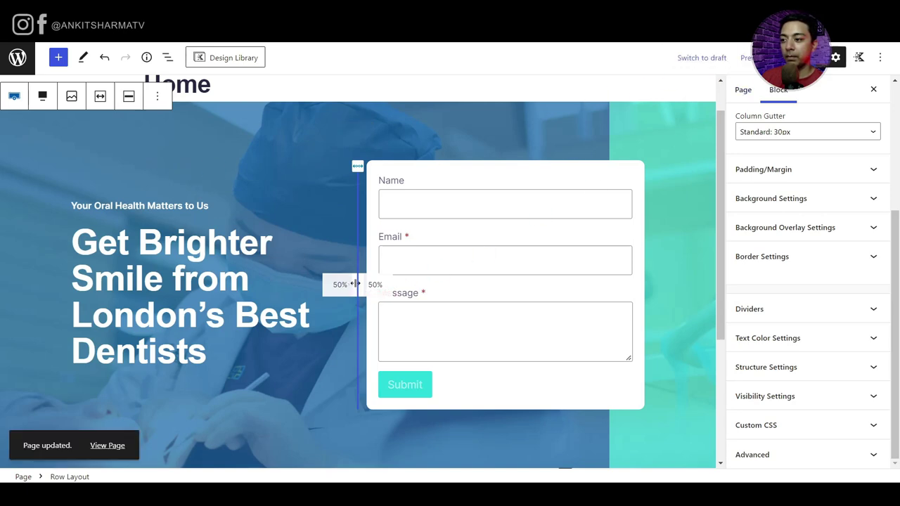
- Resize the hero row's columns to 60% for the heading and 40% for the form
drag(355, 284, 398, 284)
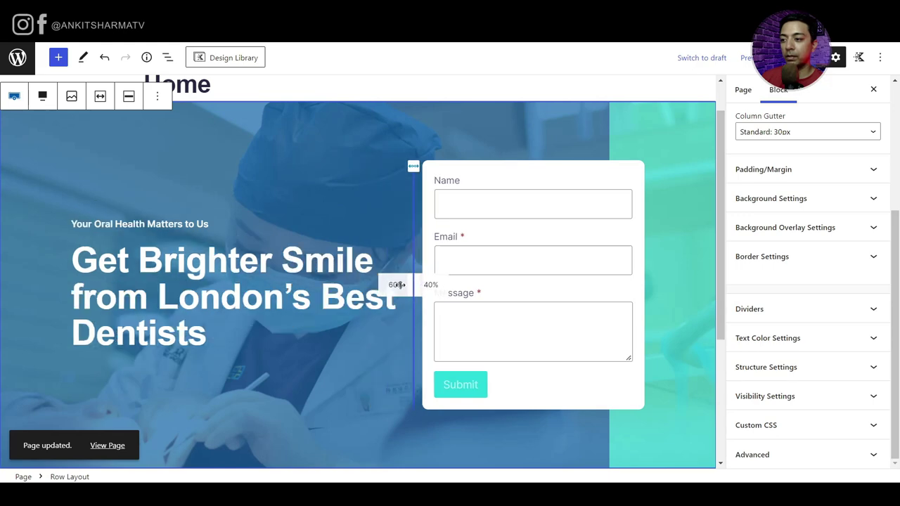
- Format the hero heading as bold with an 80 px font size and 96 px line height, and update the page
triple_click(310, 241)
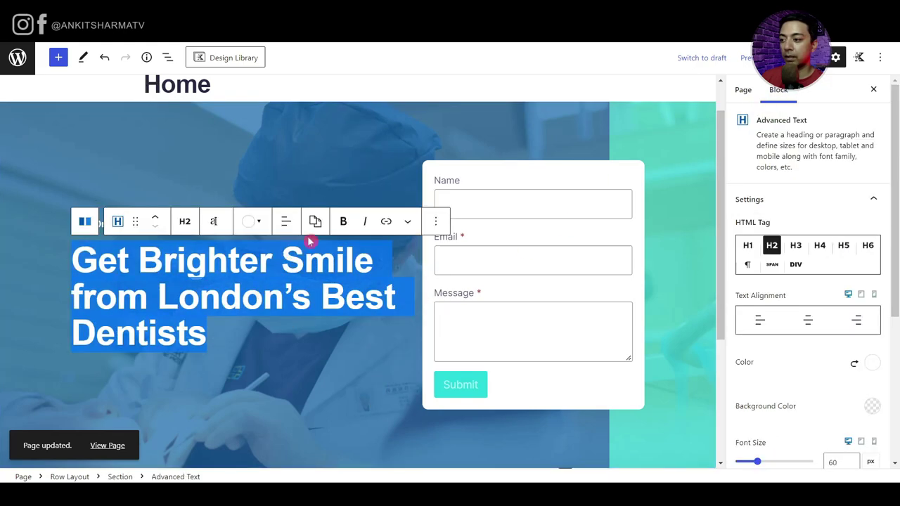
click(343, 221)
scroll(787, 366, down, 2)
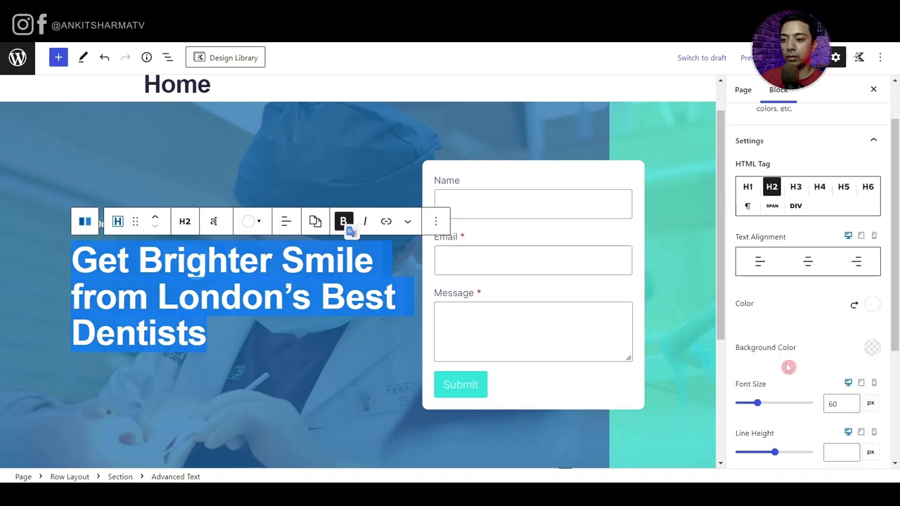
drag(830, 346, 820, 350)
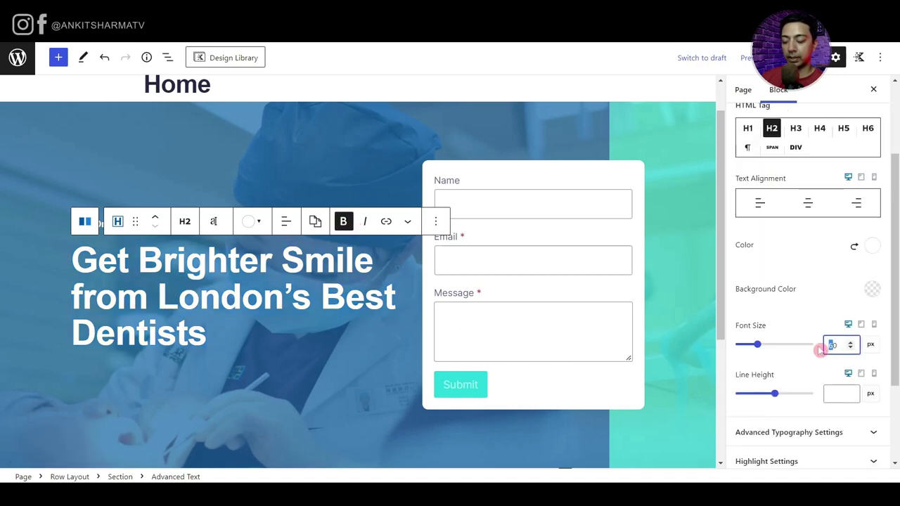
text(80)
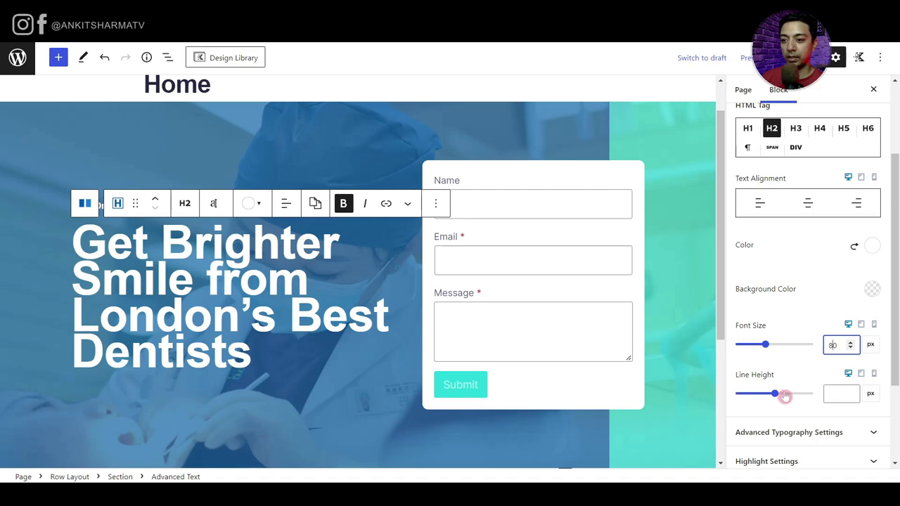
drag(777, 393, 771, 394)
key(ctrl+s)
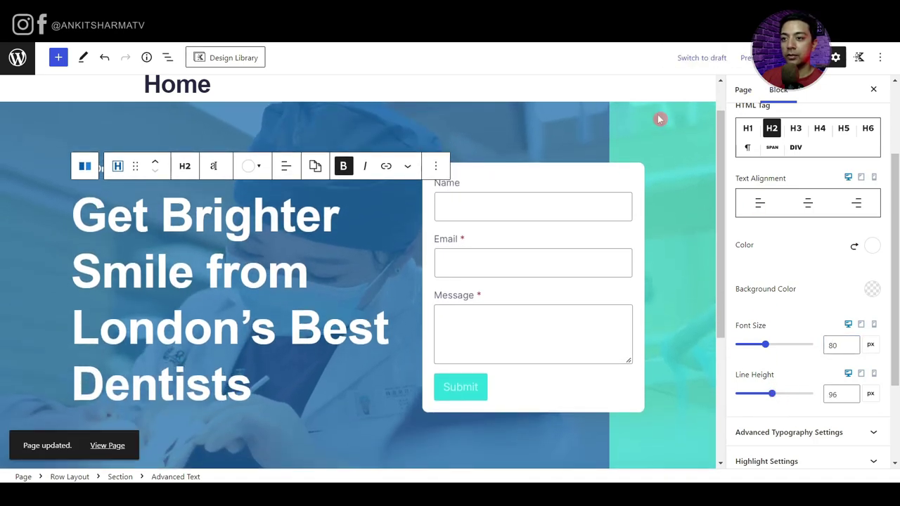
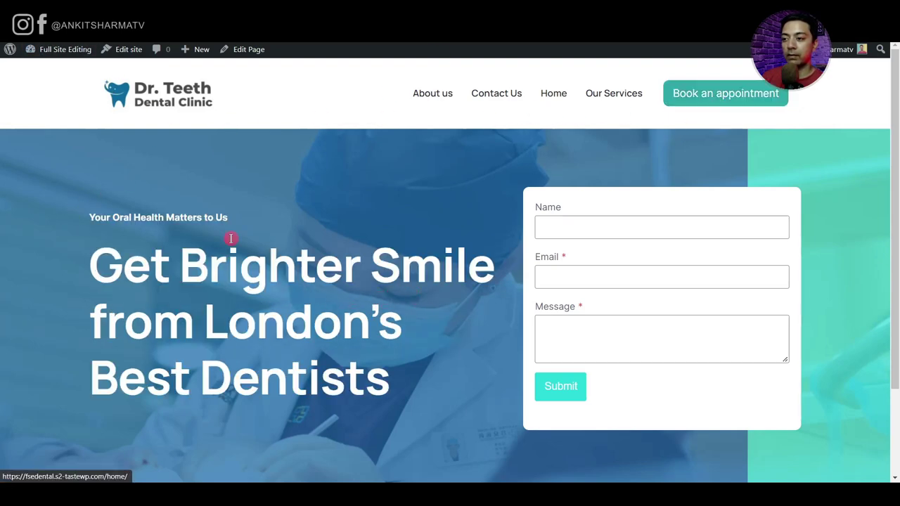
- Check the hero section and form on the live home page down to the footer
scroll(820, 304, down, 1)
scroll(819, 303, down, 1)
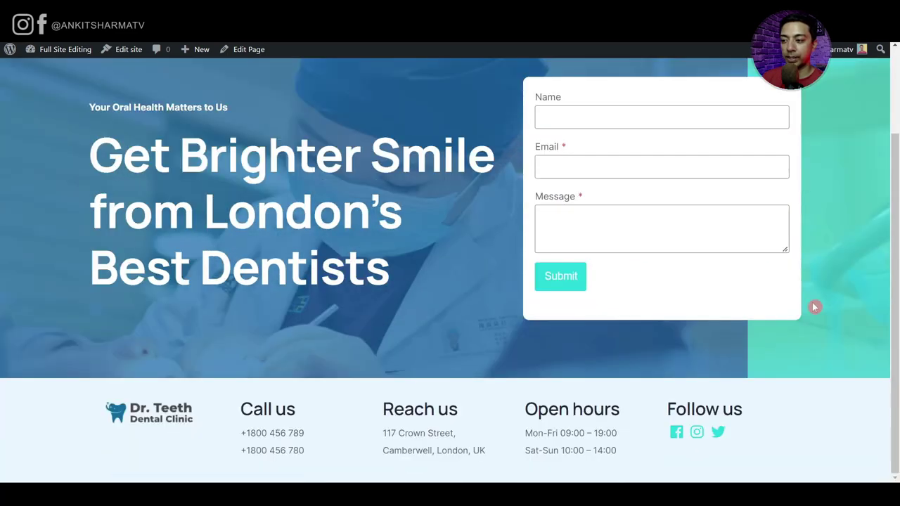
key(ctrl+Tab)
- Insert a new Row Layout block directly after the hero row
click(286, 114)
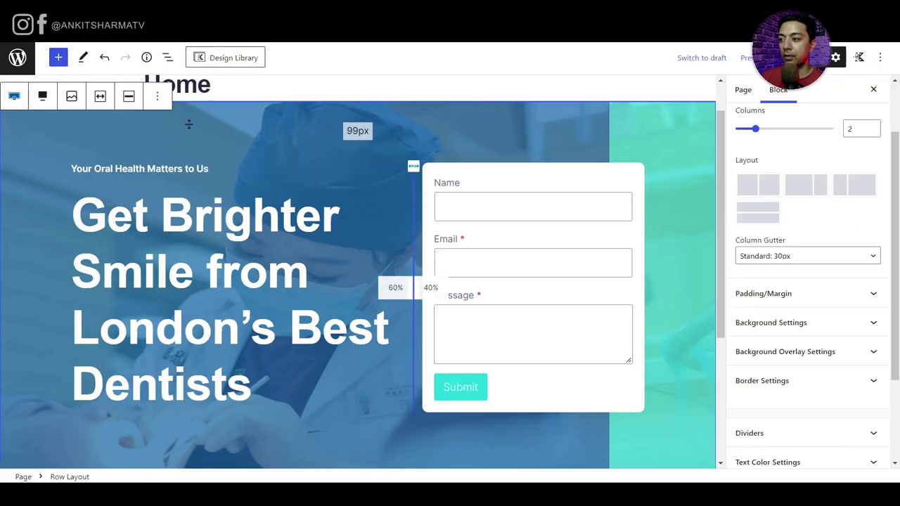
click(158, 98)
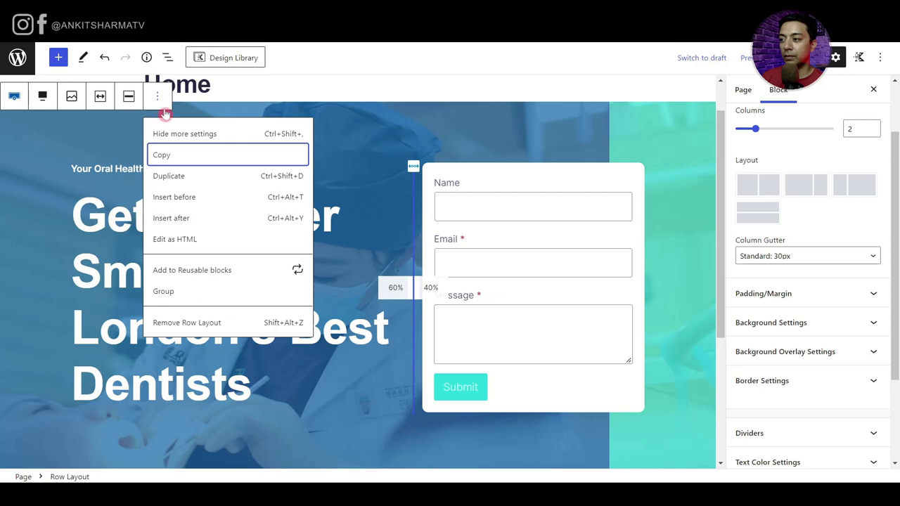
click(175, 218)
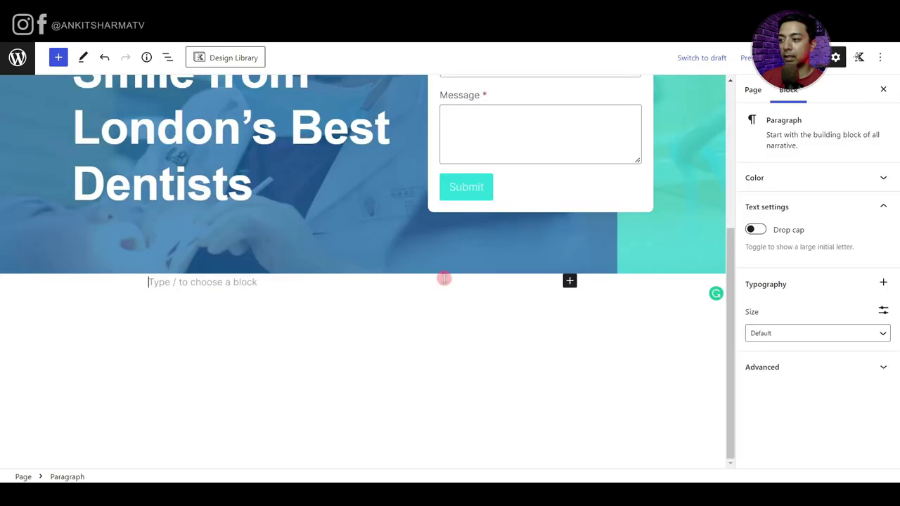
text(/row)
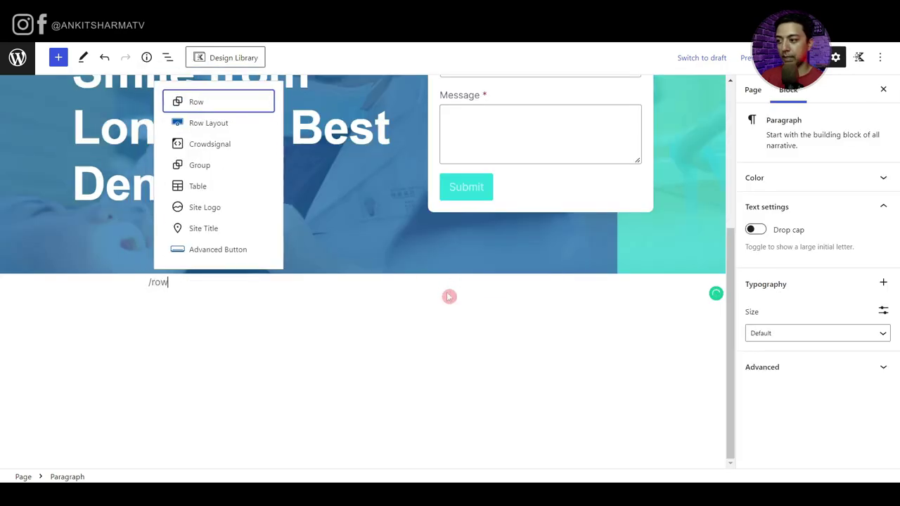
click(230, 123)
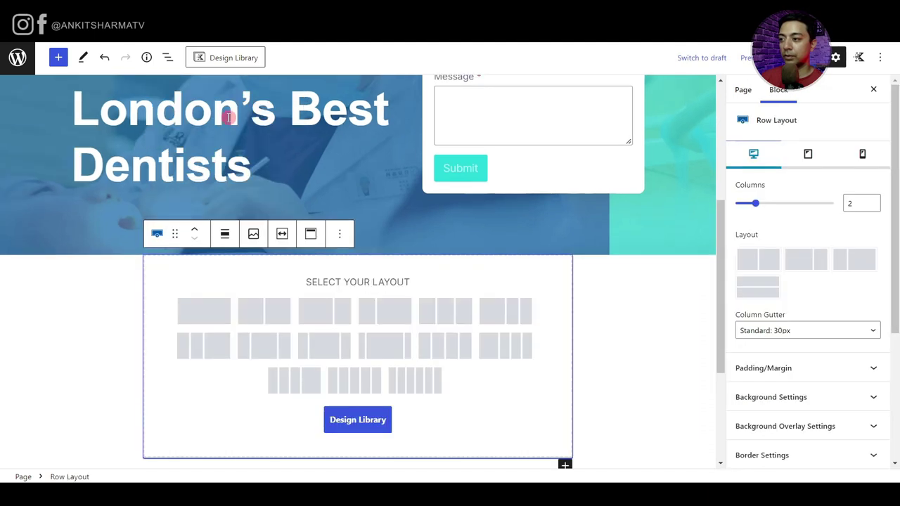
- Give the new row two equal columns and upload the dentists photo into an Image block in the first column
click(265, 311)
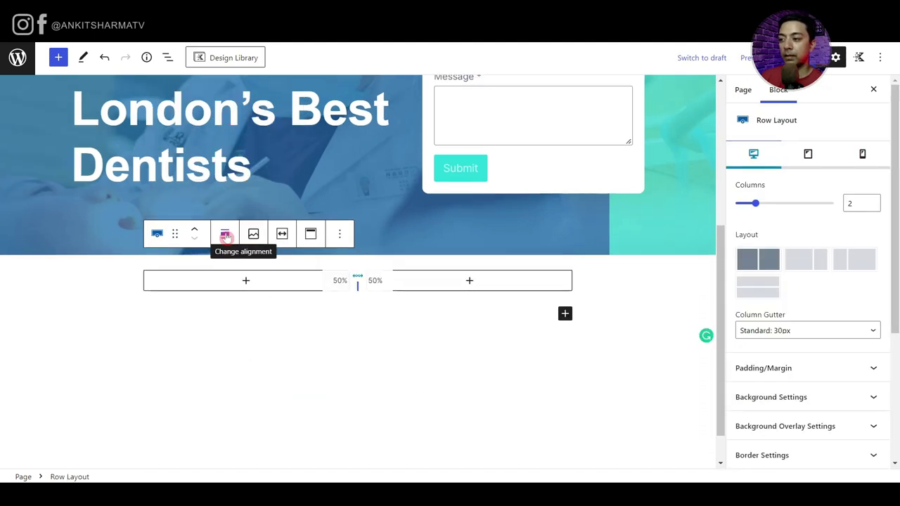
click(244, 280)
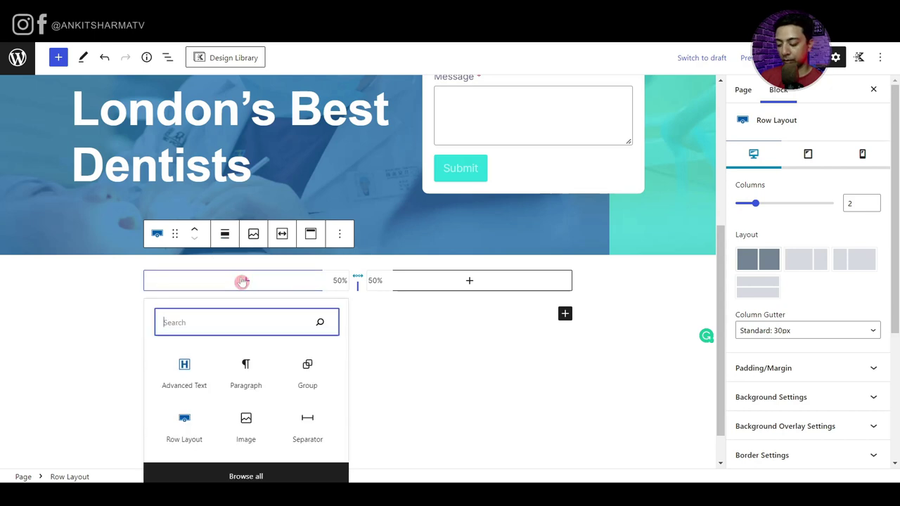
text(im)
click(190, 110)
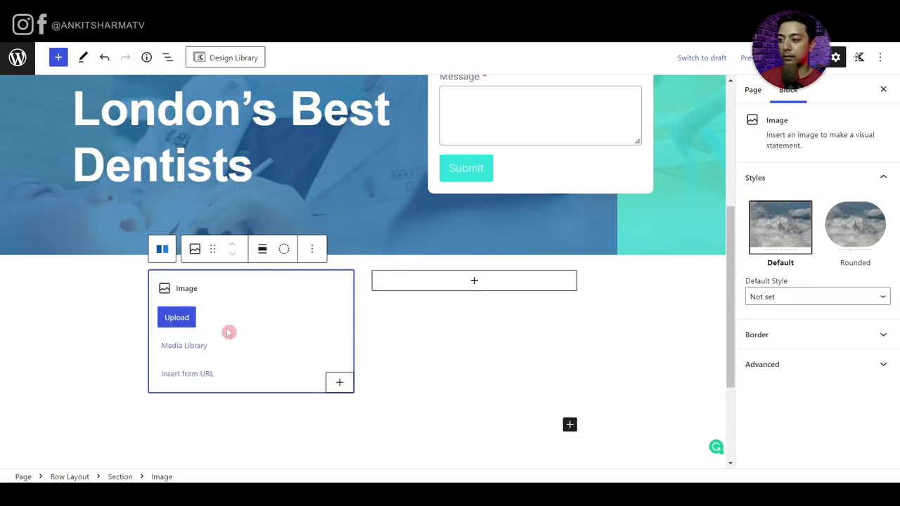
click(177, 319)
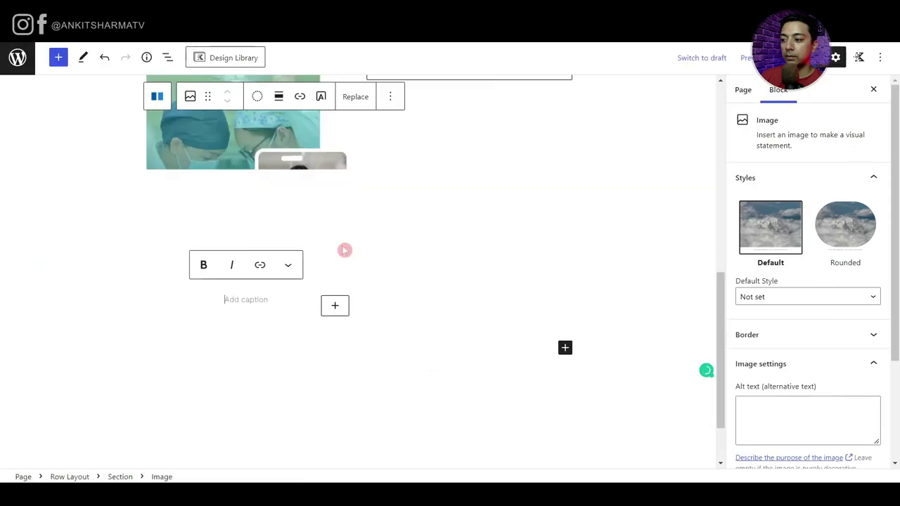
scroll(464, 270, up, 2)
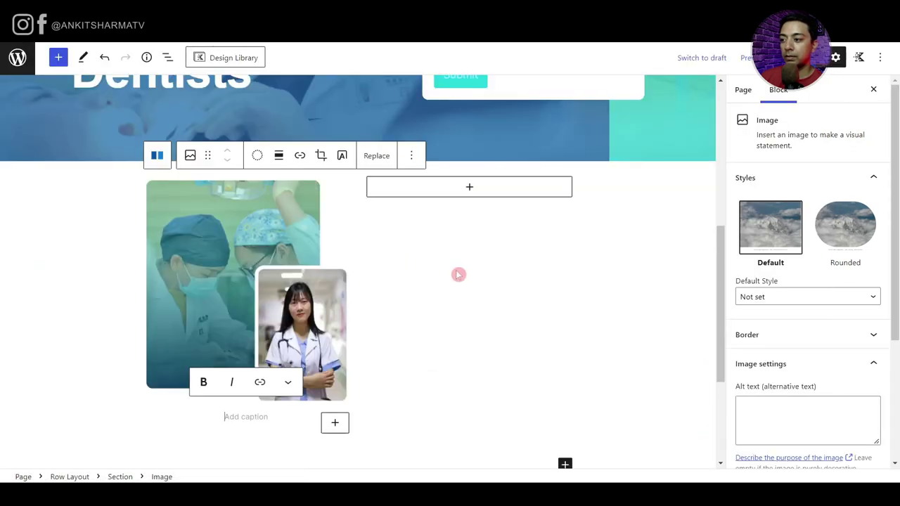
- Add an Advanced Text heading reading "Committed To Dental Excellence" in the row's second column
click(471, 188)
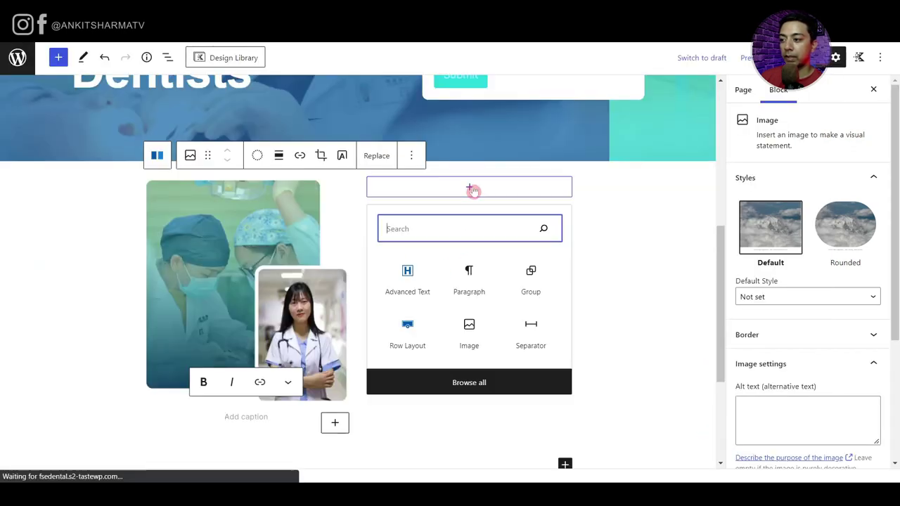
click(417, 278)
text(Committed To Dental Excellence)
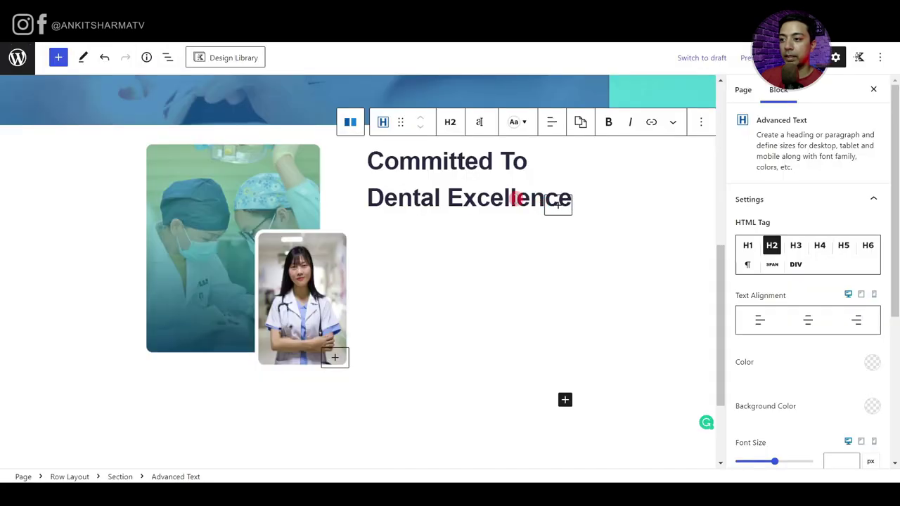
- Duplicate the heading, change the copy to paragraph text, and replace its wording with two lorem ipsum placeholder paragraphs
triple_click(518, 196)
click(701, 123)
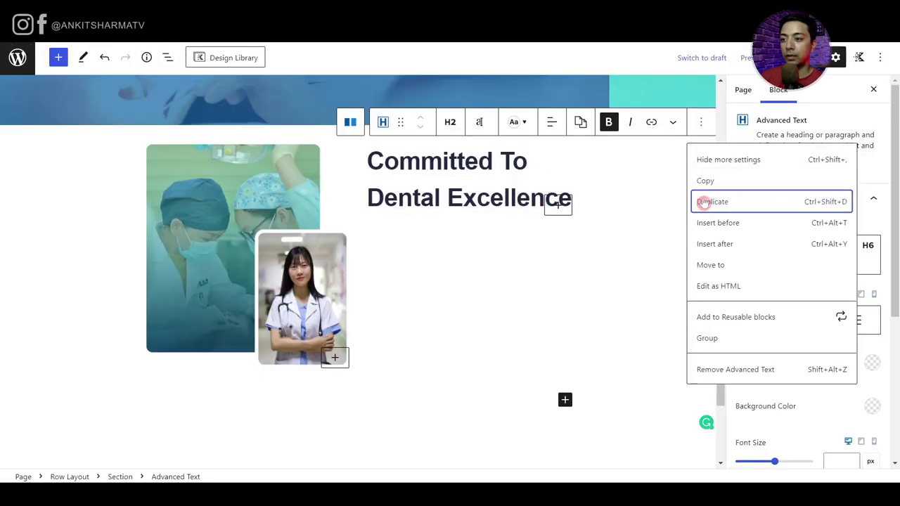
click(699, 201)
triple_click(478, 254)
click(450, 234)
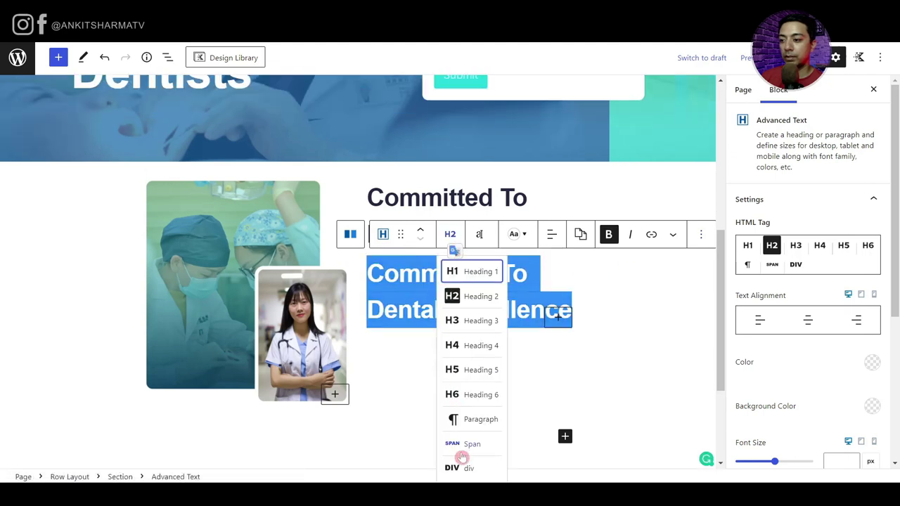
click(468, 421)
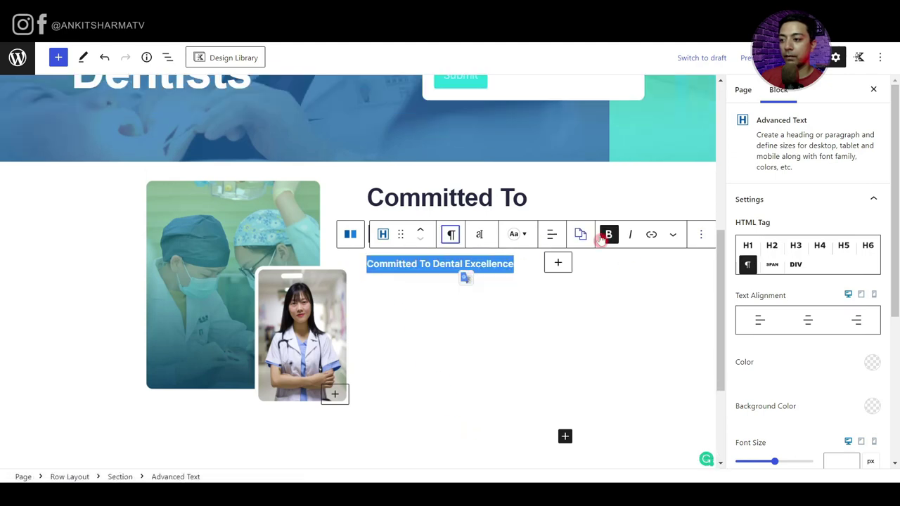
triple_click(448, 266)
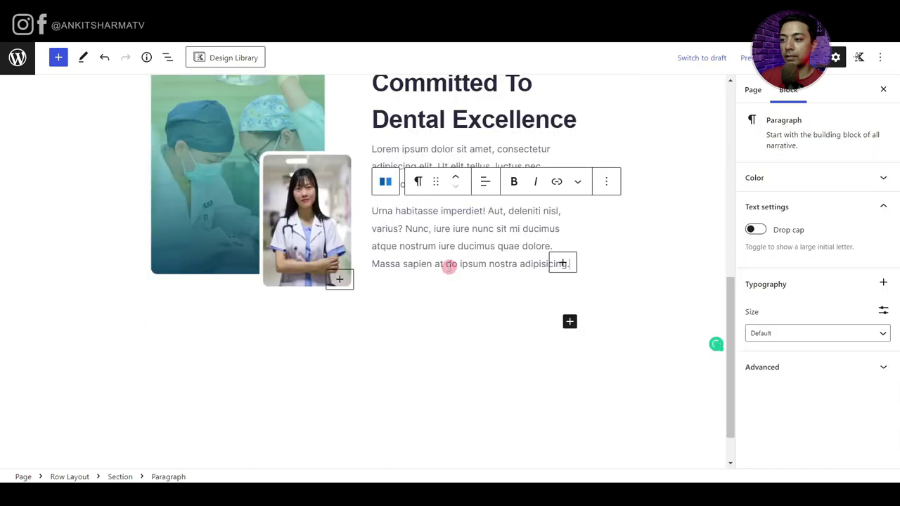
- Insert a left-aligned Advanced Button labelled "Know more" after the placeholder paragraphs
scroll(600, 217, up, 1)
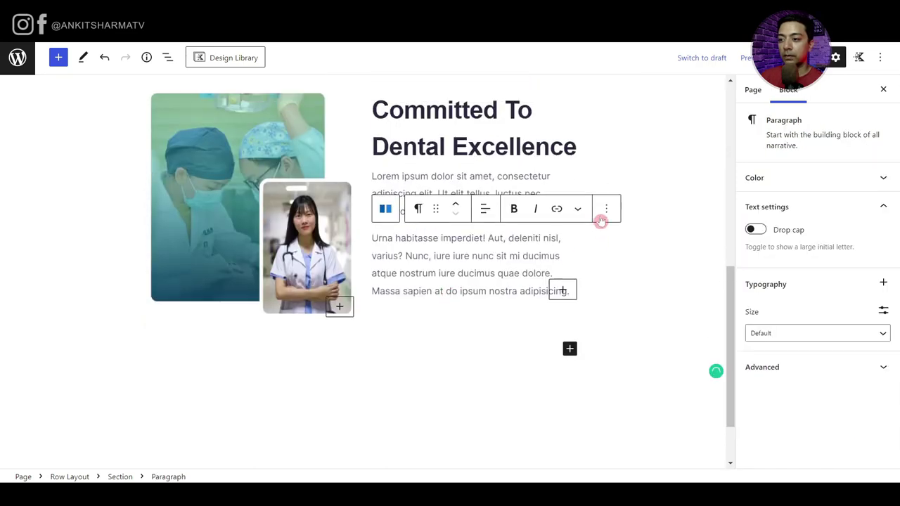
click(606, 208)
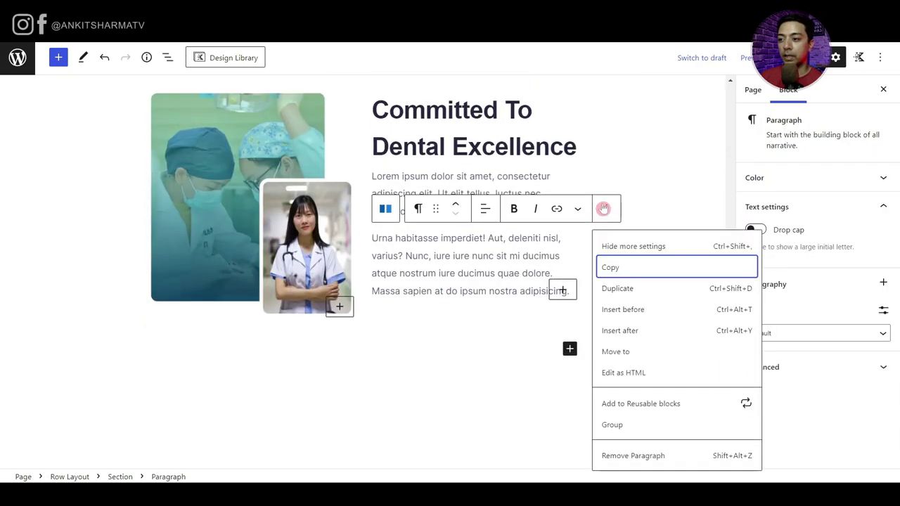
click(625, 331)
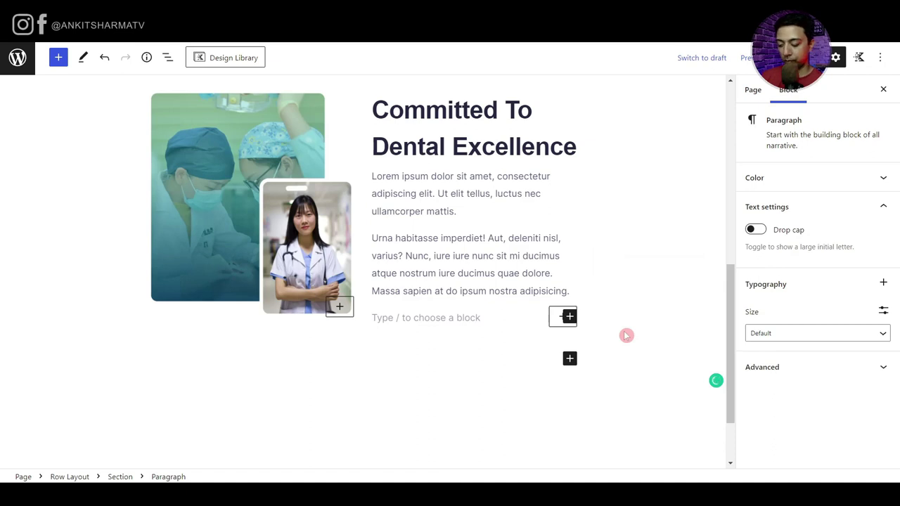
text(/button)
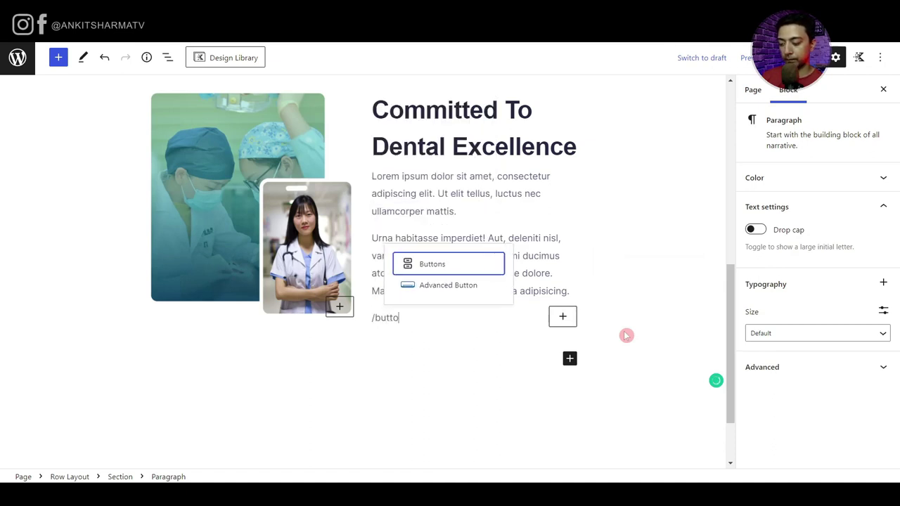
click(463, 288)
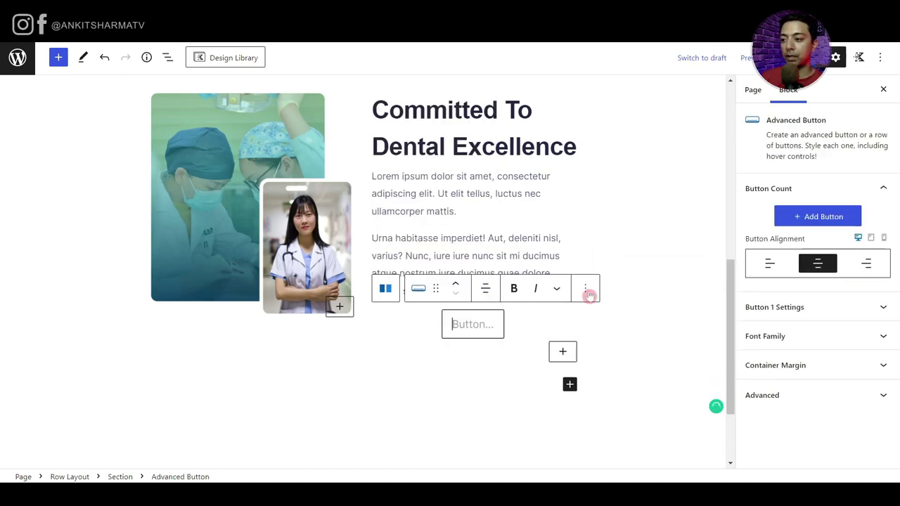
text(Know more)
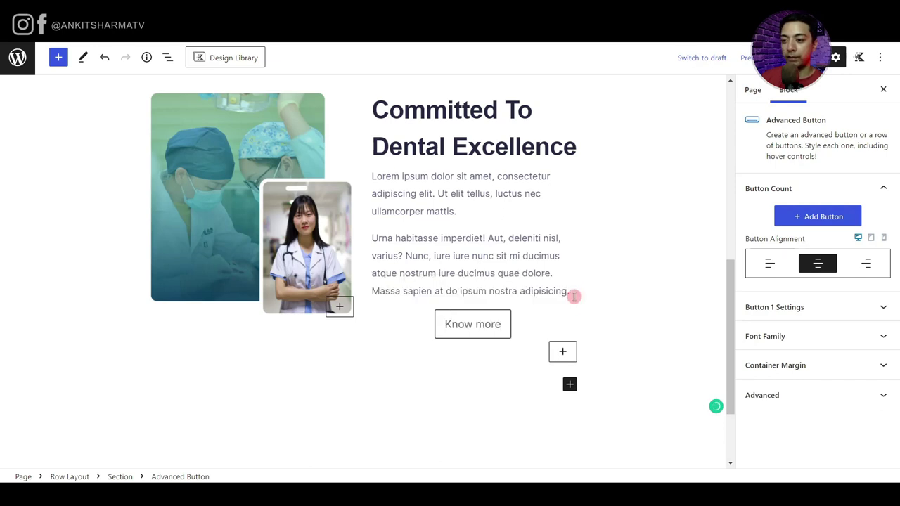
click(766, 263)
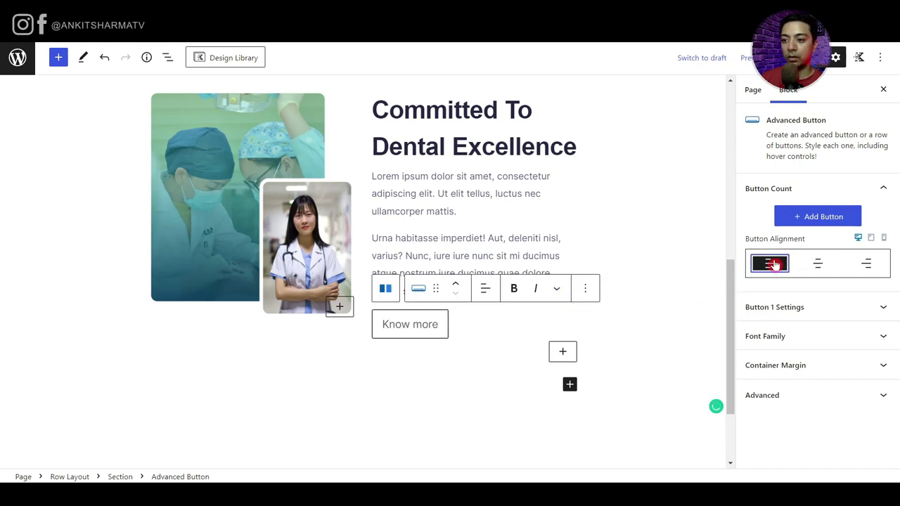
- Give the "Know more" button a white text color and the turquoise palette color as its background
click(799, 310)
scroll(801, 310, down, 1)
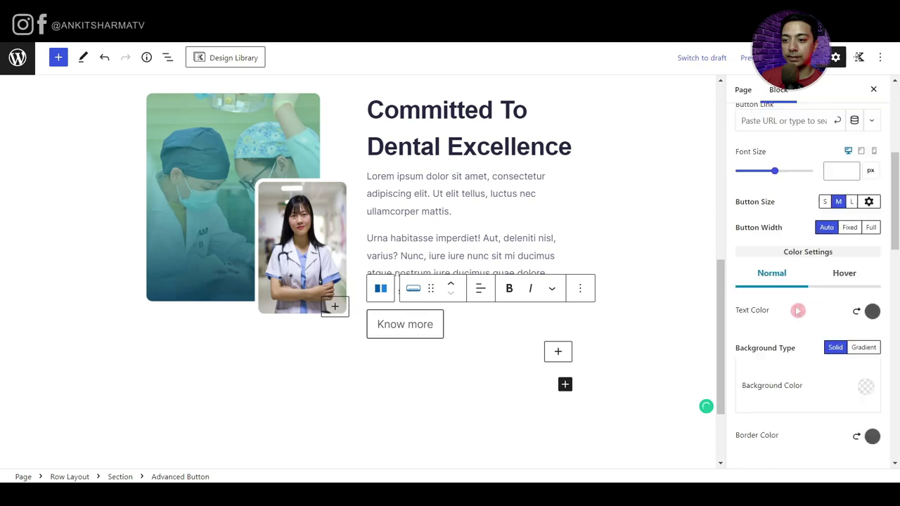
click(871, 313)
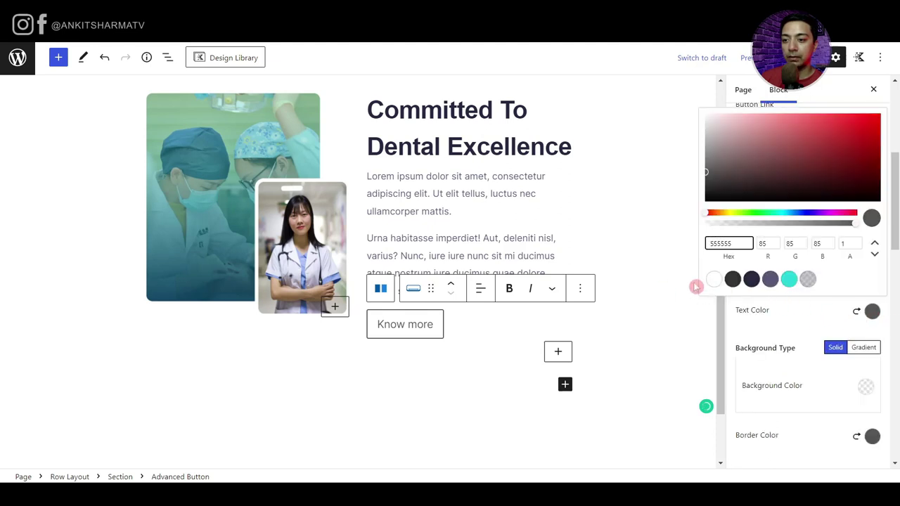
click(714, 279)
click(865, 386)
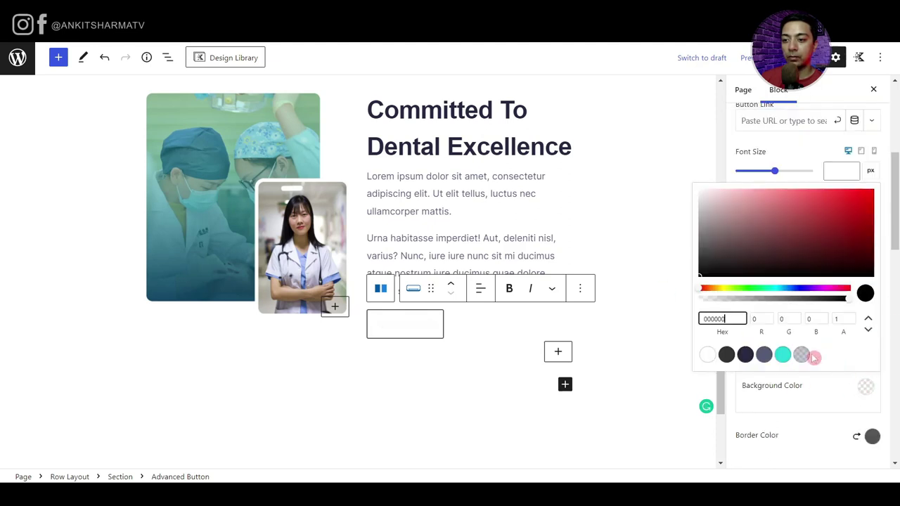
click(782, 354)
click(805, 400)
- Set the "Know more" button's border width to 0 and update the page
scroll(813, 405, down, 3)
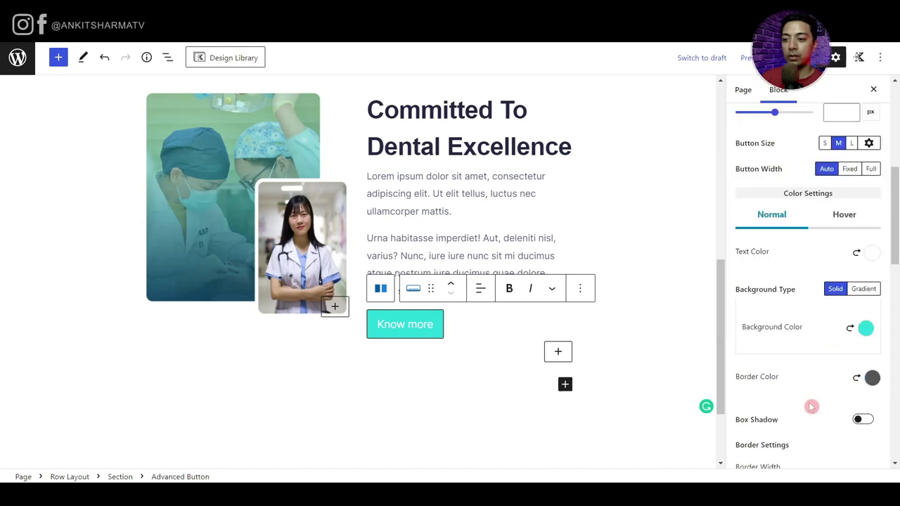
click(850, 369)
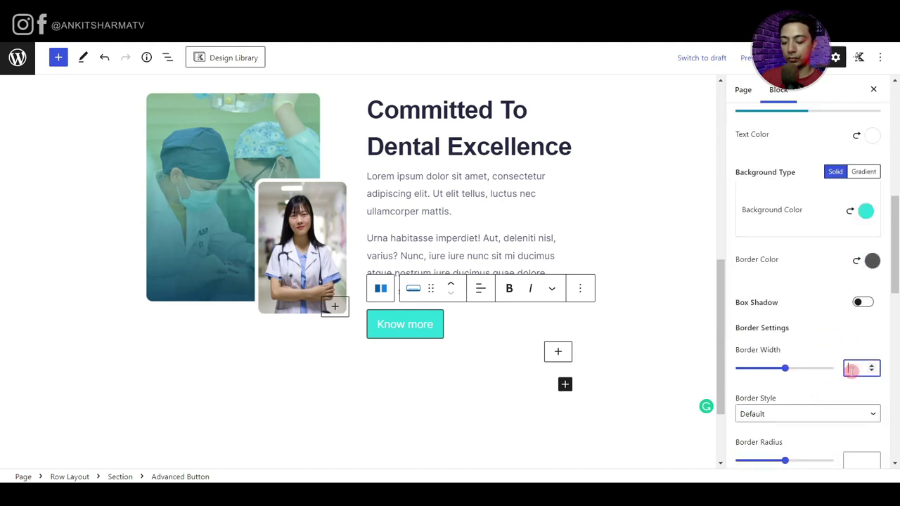
text(0)
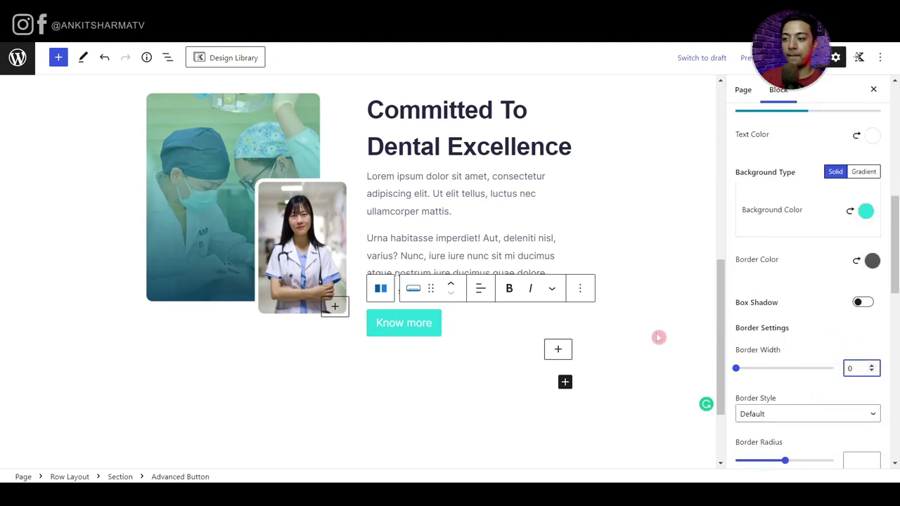
key(ctrl+s)
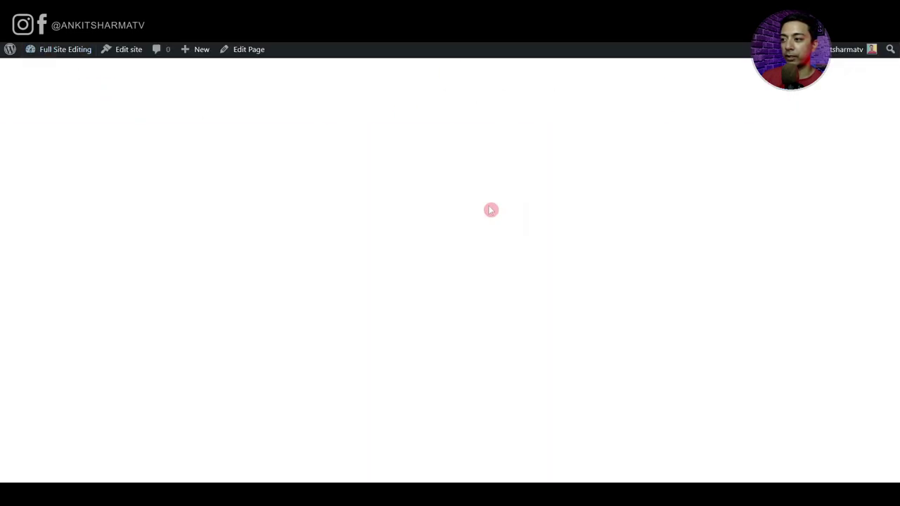
- Check the width and layout of the image and text row on the live home page
scroll(440, 293, down, 5)
scroll(439, 292, down, 3)
scroll(439, 293, up, 4)
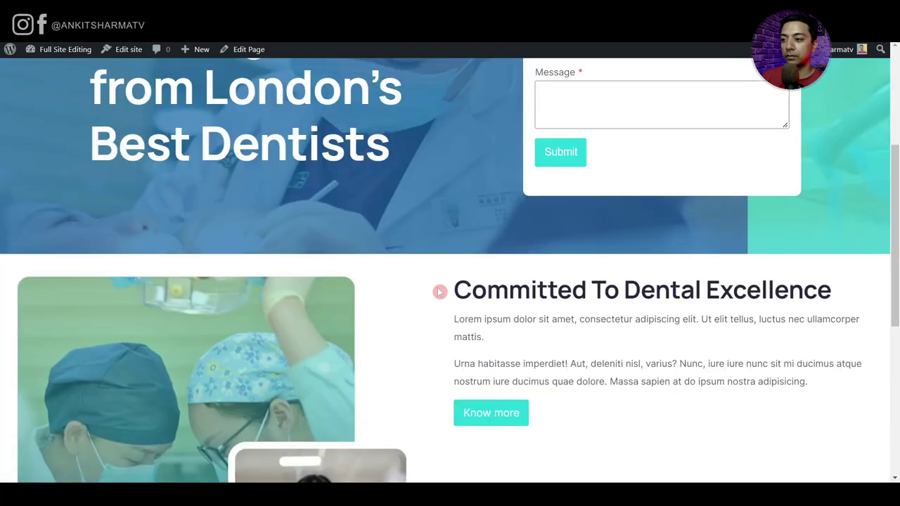
scroll(238, 339, down, 3)
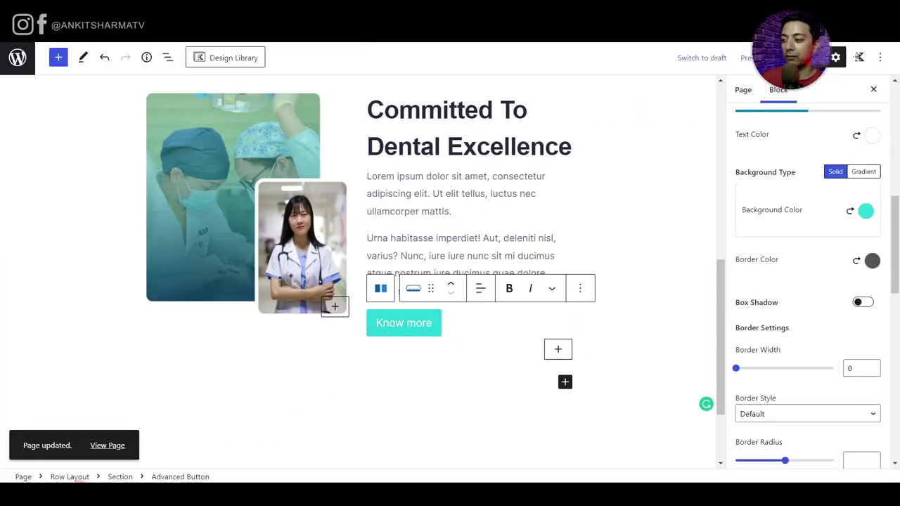
- Set the image and text row's custom content max width to 80% and update the page
click(70, 477)
scroll(295, 351, up, 3)
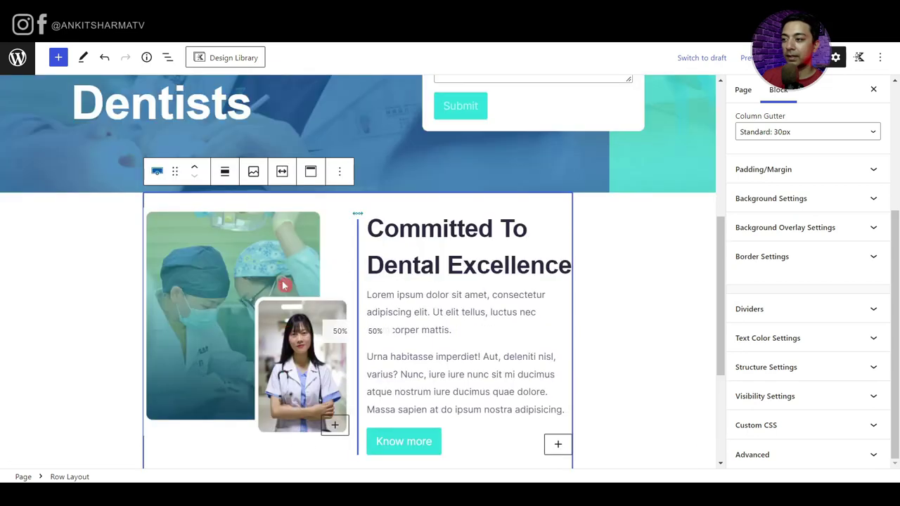
click(284, 175)
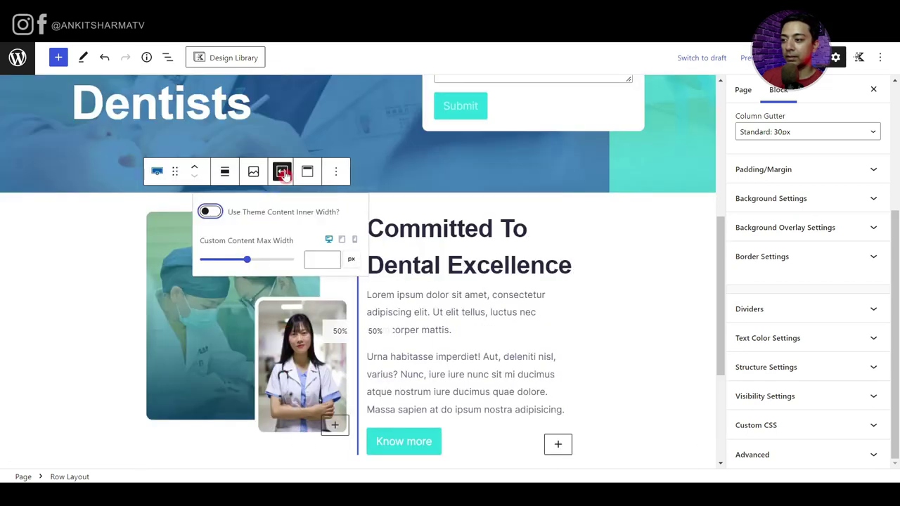
click(351, 259)
click(351, 313)
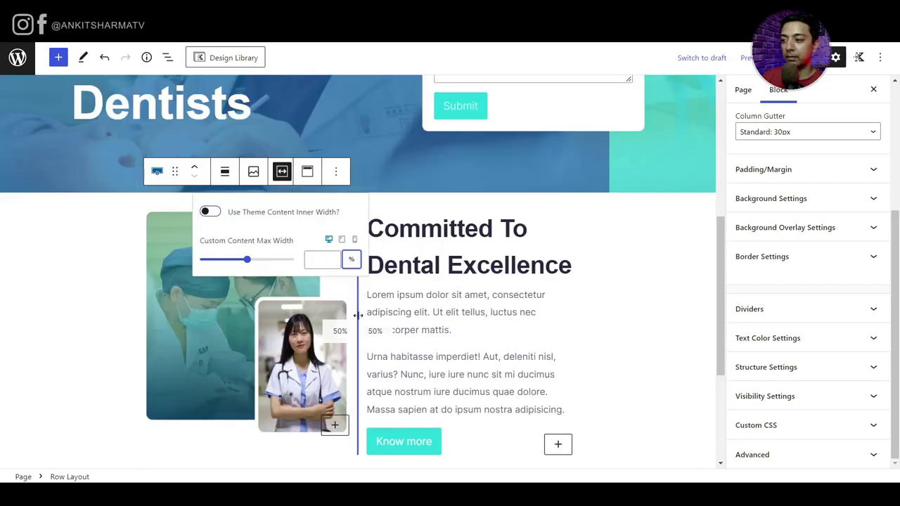
click(309, 259)
text(80)
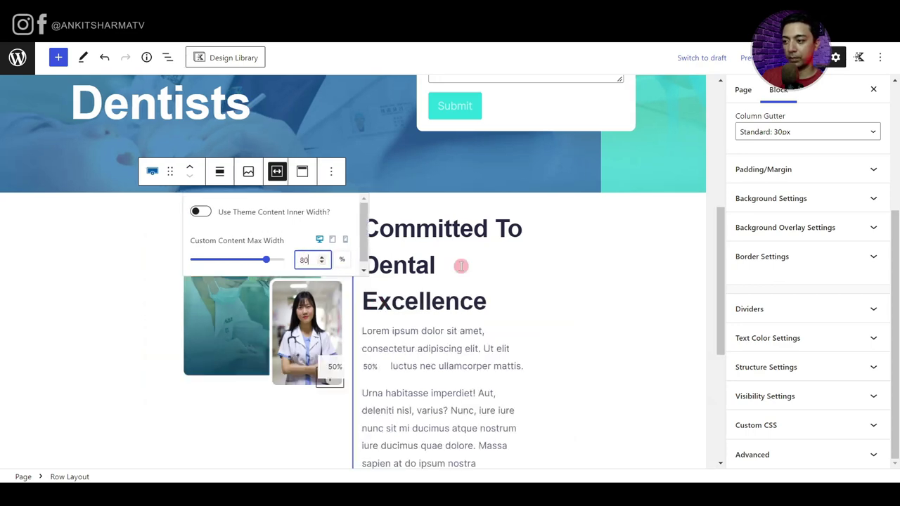
click(793, 57)
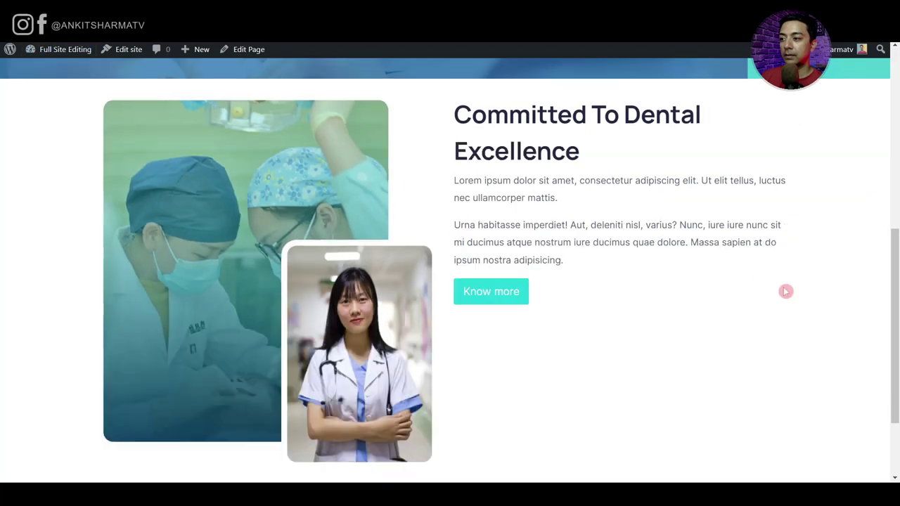
- Compare the narrowed row with the header and hero section on the live page, and review the row in the editor
scroll(628, 376, up, 6)
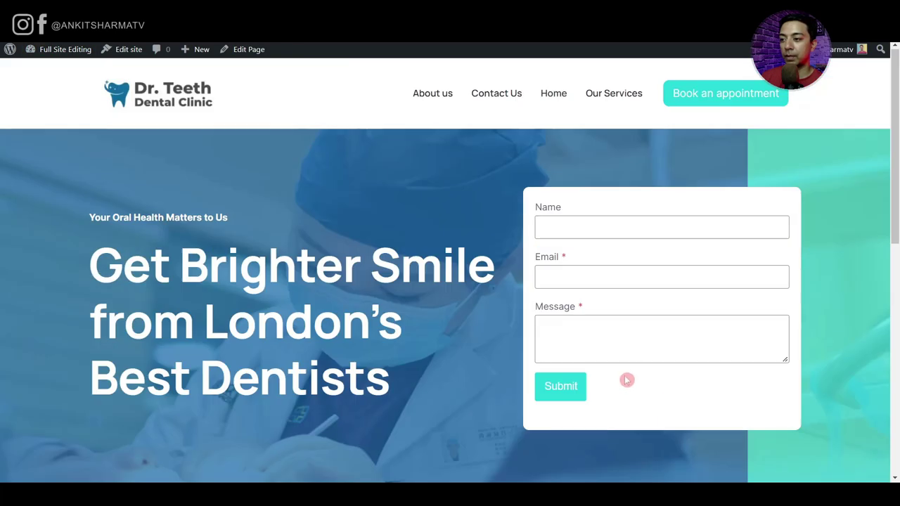
scroll(625, 380, down, 5)
scroll(625, 381, down, 1)
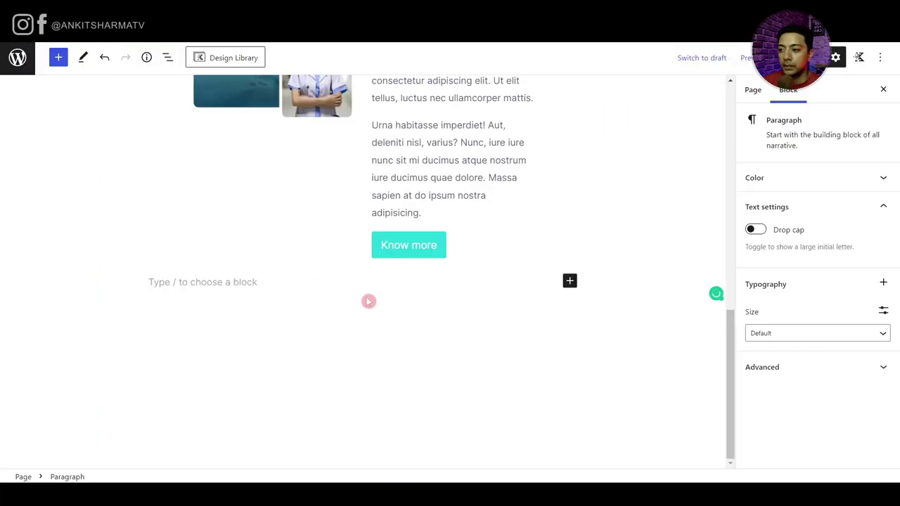
scroll(483, 233, up, 4)
scroll(415, 384, down, 3)
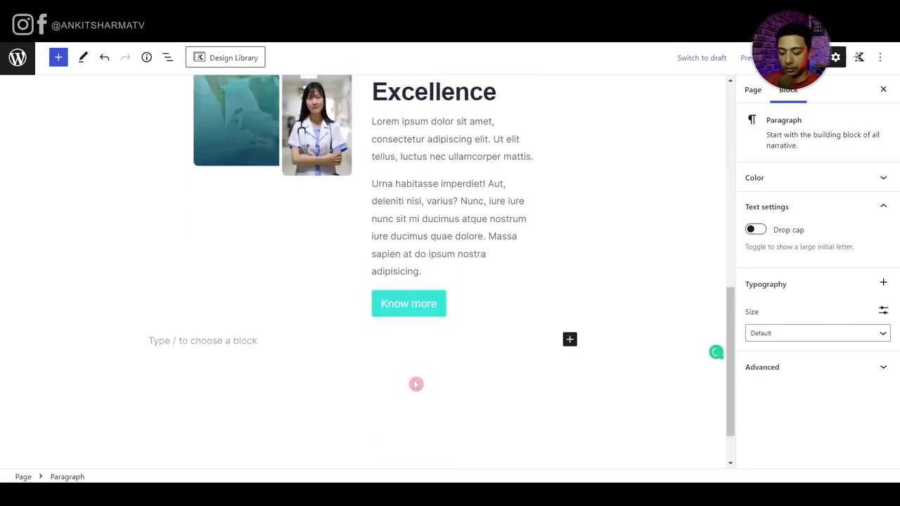
- Add a single-column Row Layout below the image and text row and align its content to the middle
text(/row)
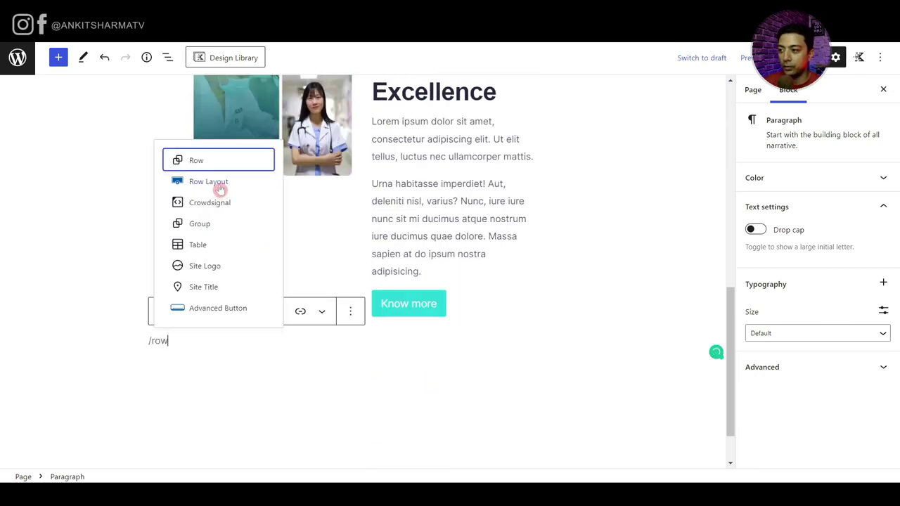
click(221, 187)
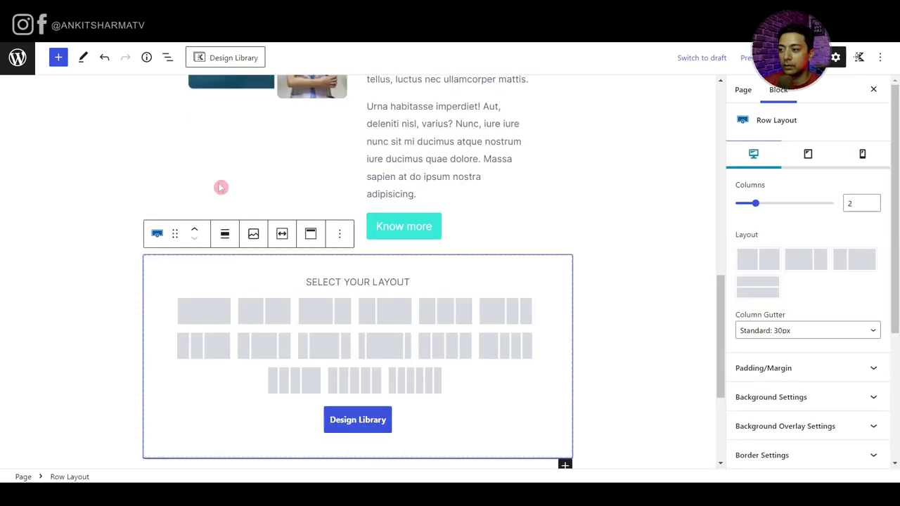
click(220, 318)
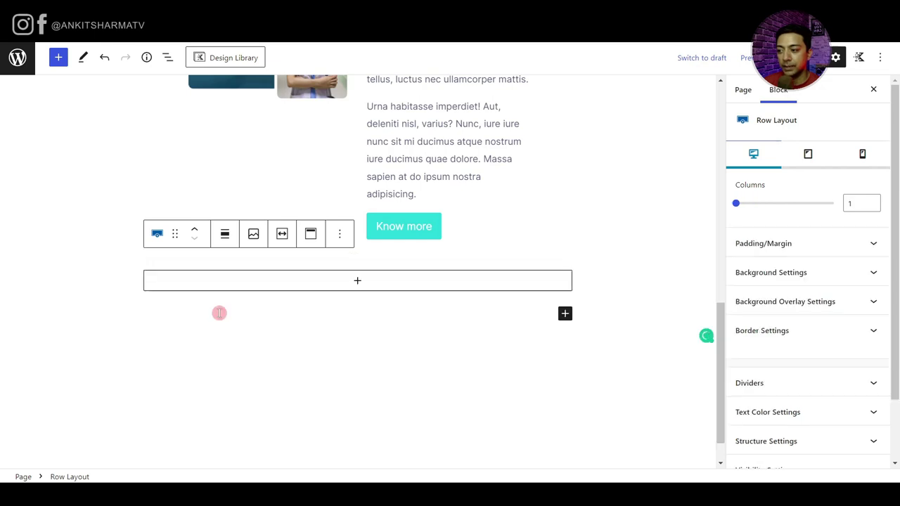
click(278, 240)
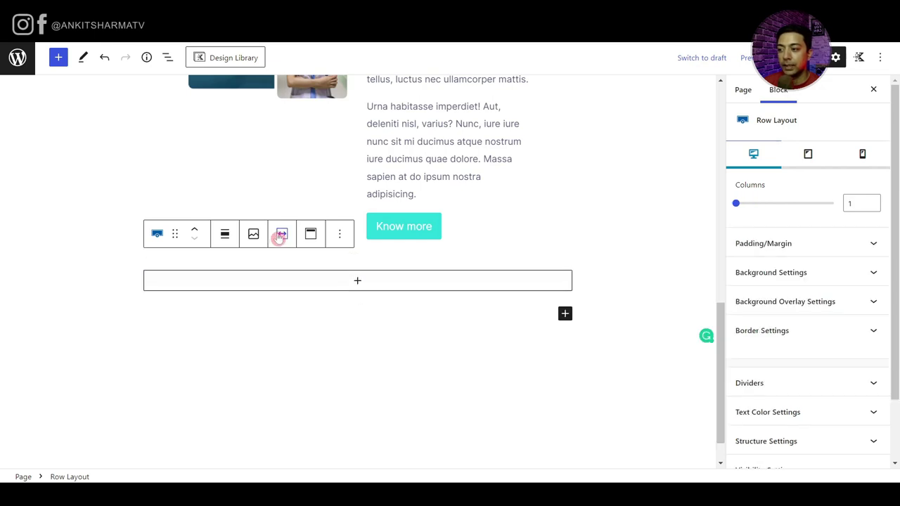
click(311, 235)
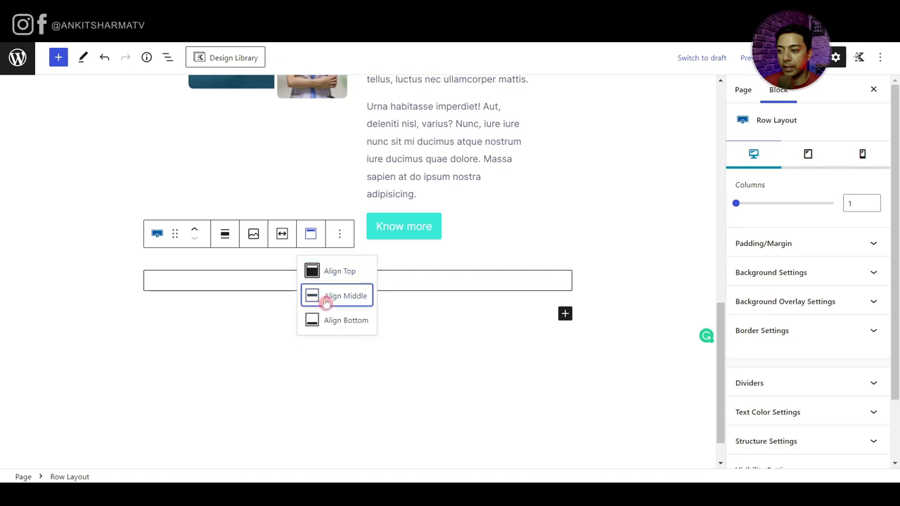
click(326, 298)
- Set the new single-column row's custom content max width to 80%
click(282, 234)
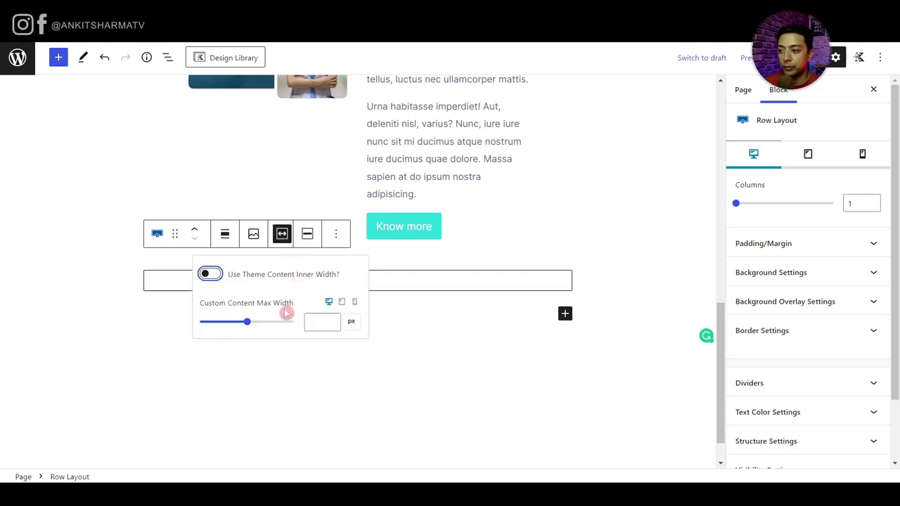
click(352, 322)
click(353, 380)
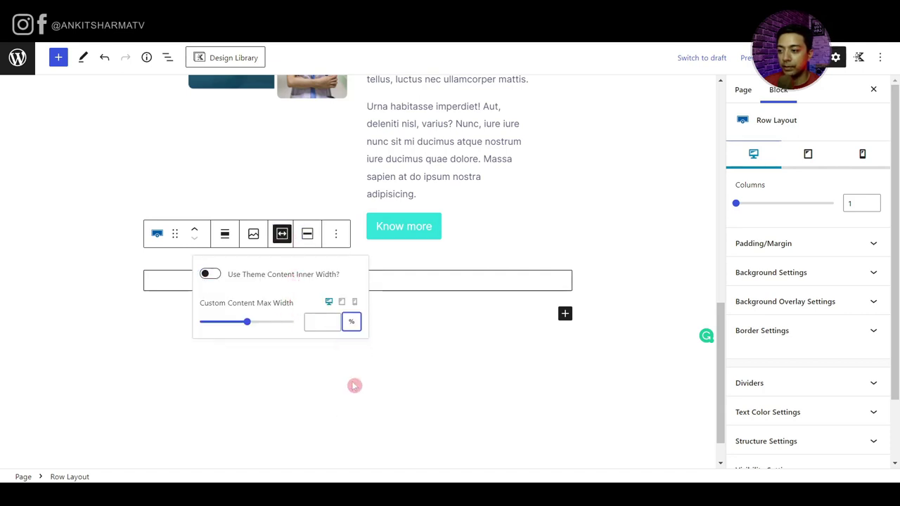
click(330, 323)
text(80)
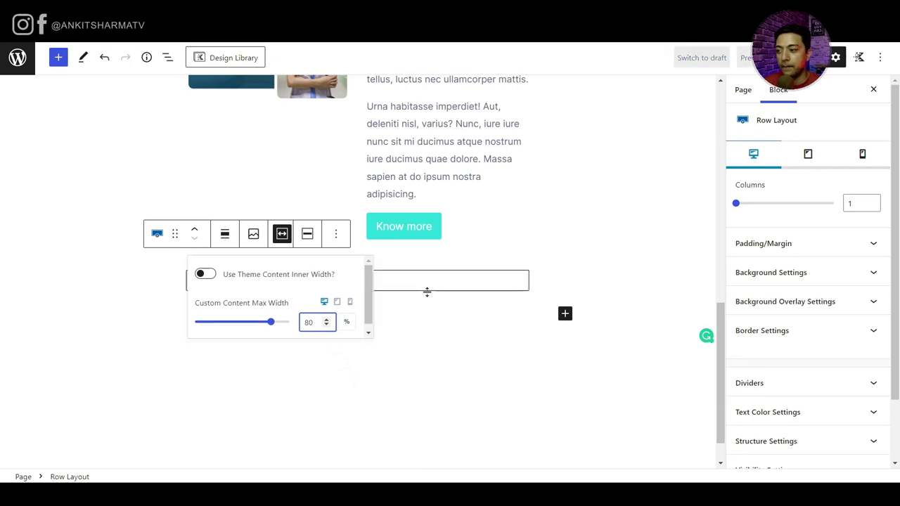
- Insert a nested Row Layout with two equal columns inside the new single-column row
click(417, 288)
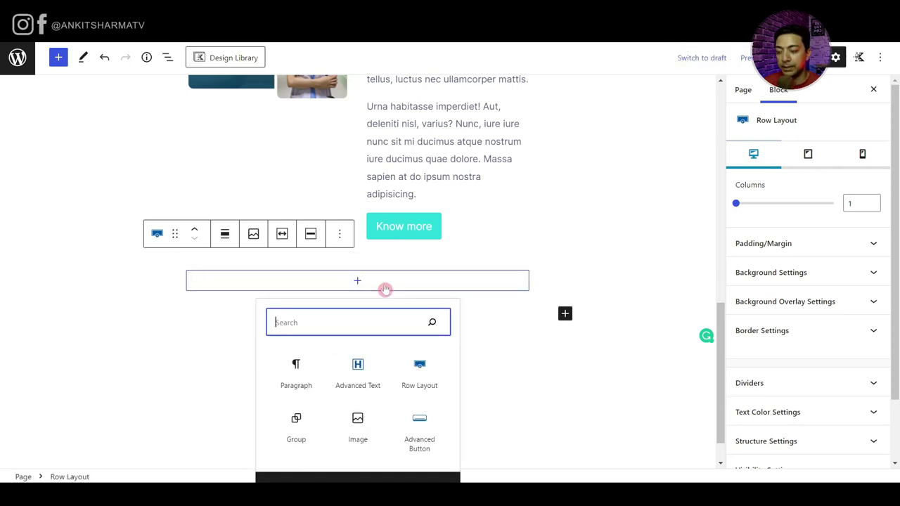
click(409, 376)
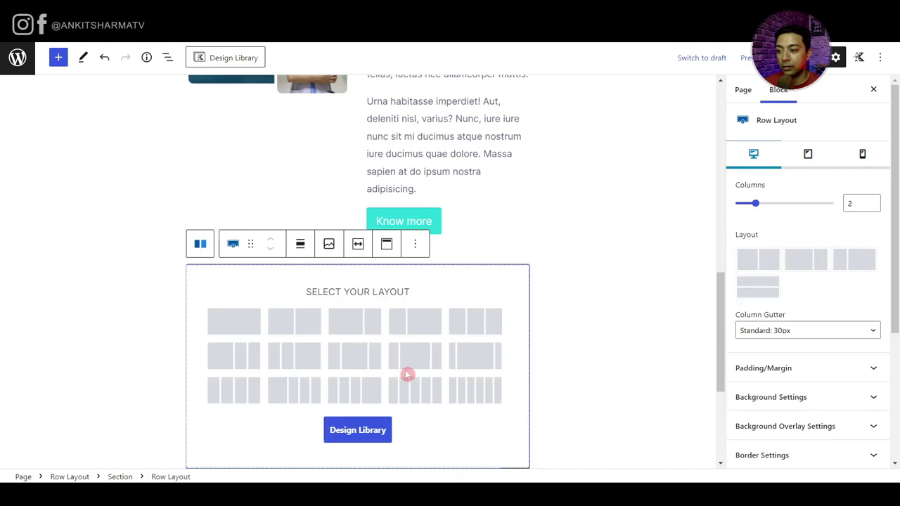
click(299, 326)
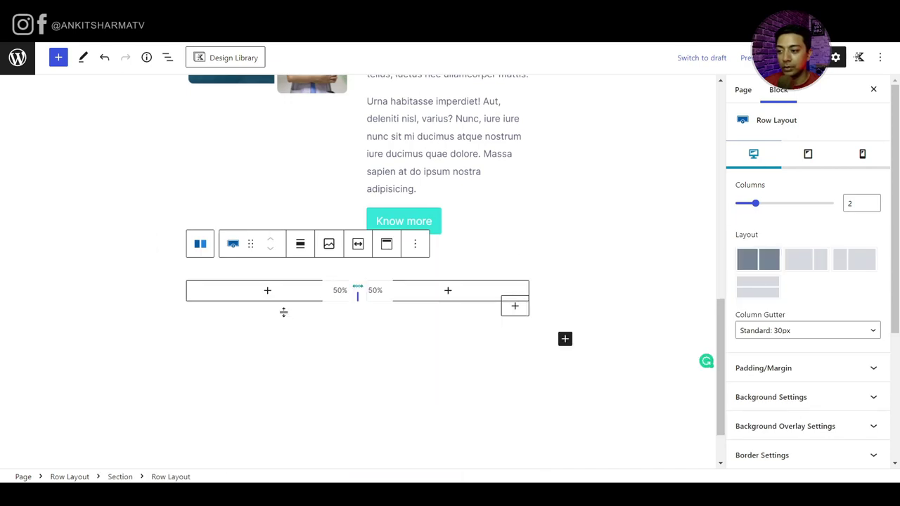
- Add an Advanced Text heading reading "Call Us Today for FREE Consultations" in the nested row's first column
click(263, 291)
click(269, 376)
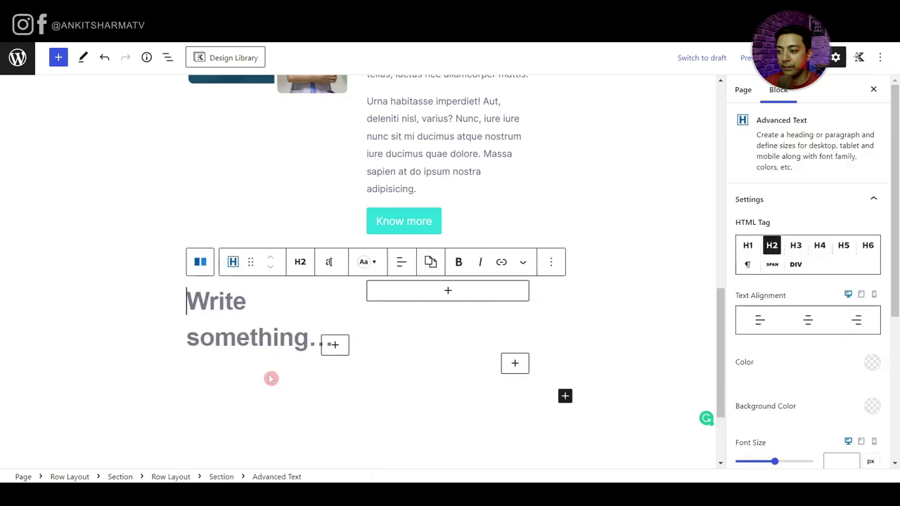
text(Call Us Today for FREE Consultations)
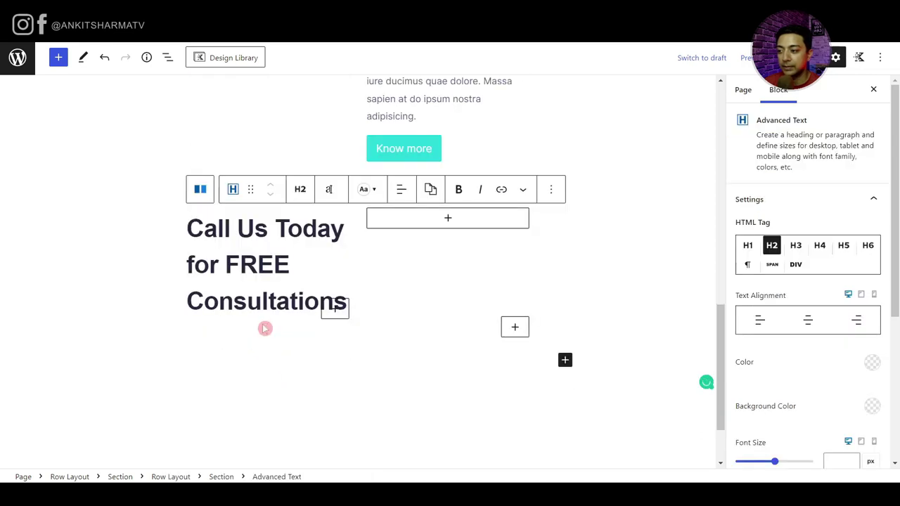
- Copy the existing "Know more" button into the nested row's second column and center it there
click(449, 220)
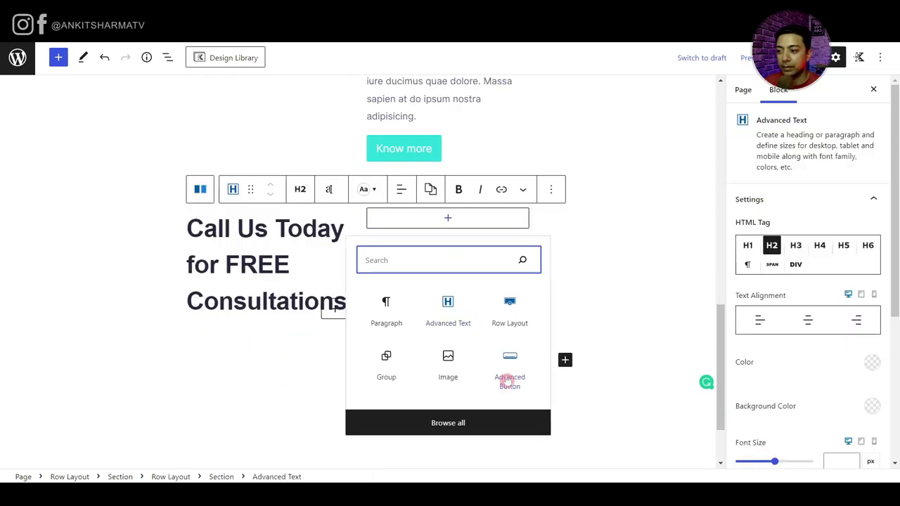
click(453, 151)
click(514, 113)
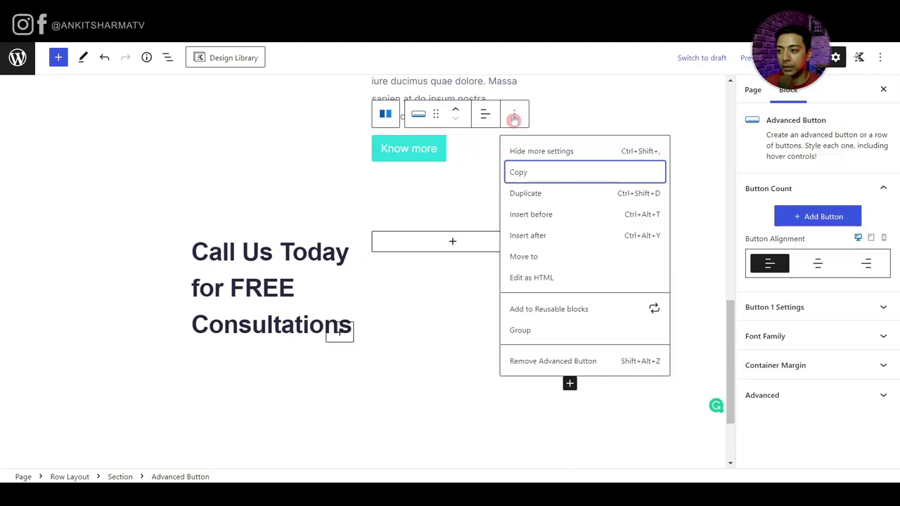
click(512, 173)
click(453, 242)
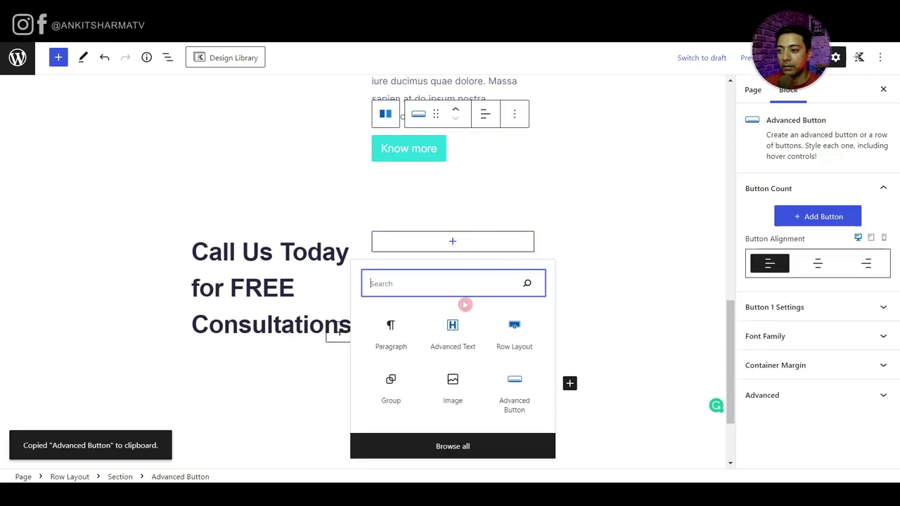
click(393, 334)
key(ctrl+v)
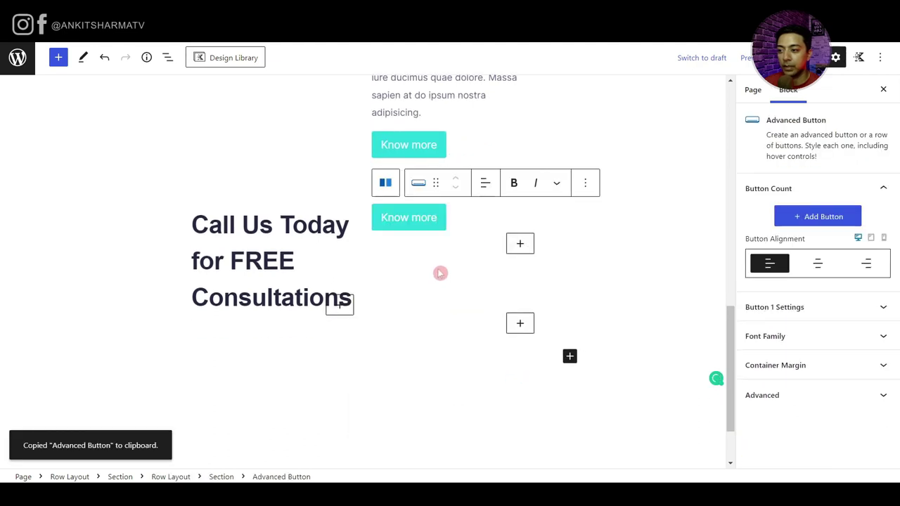
click(484, 183)
click(500, 240)
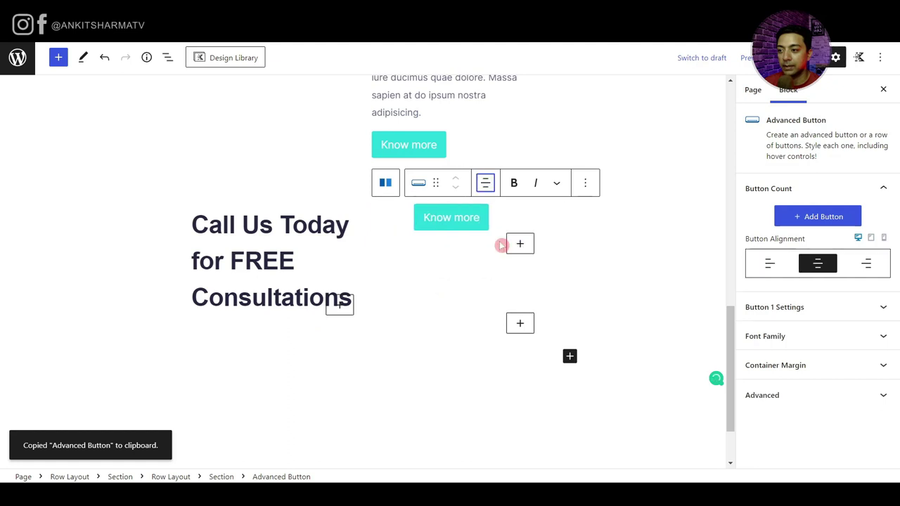
- Duplicate the "Call Us Today for FREE Consultations" heading below itself and change the copy's HTML tag to paragraph
click(332, 284)
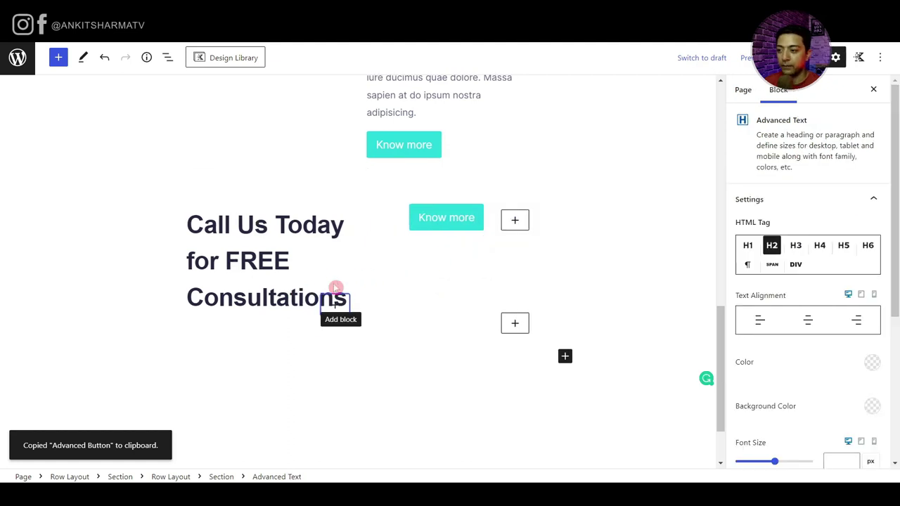
click(334, 290)
click(242, 281)
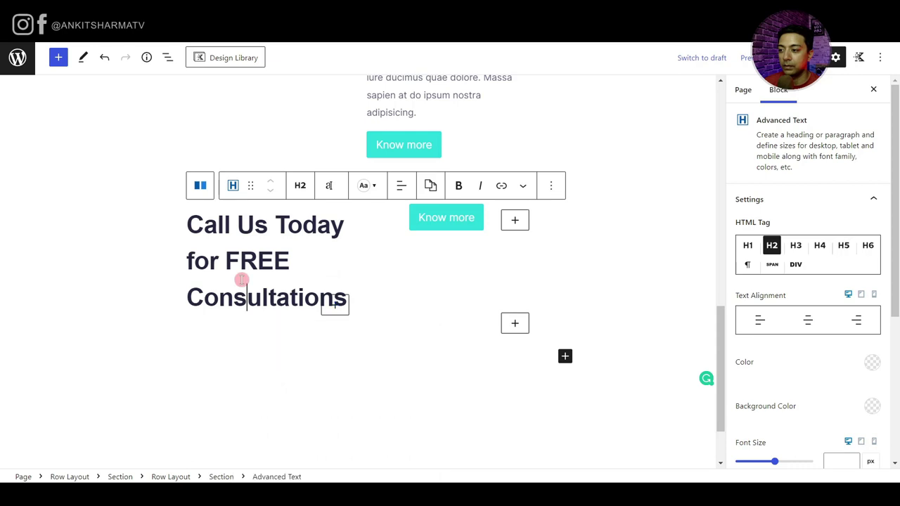
click(549, 185)
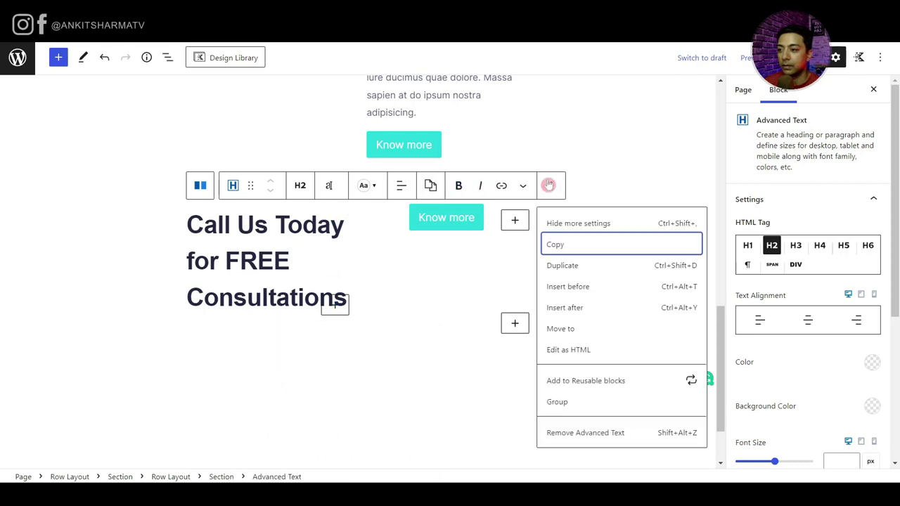
click(555, 265)
click(307, 304)
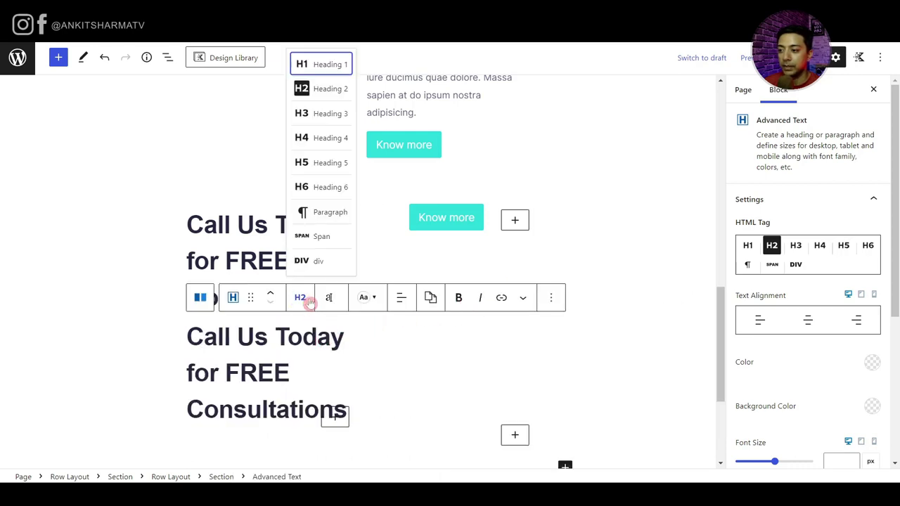
click(314, 211)
- Replace the duplicate's text with "Urna habitasse imperdiet! Aut, deleniti nisl varius nunc iure iure nunc sit." and transform the pasted paragraph into Advanced Text
triple_click(223, 335)
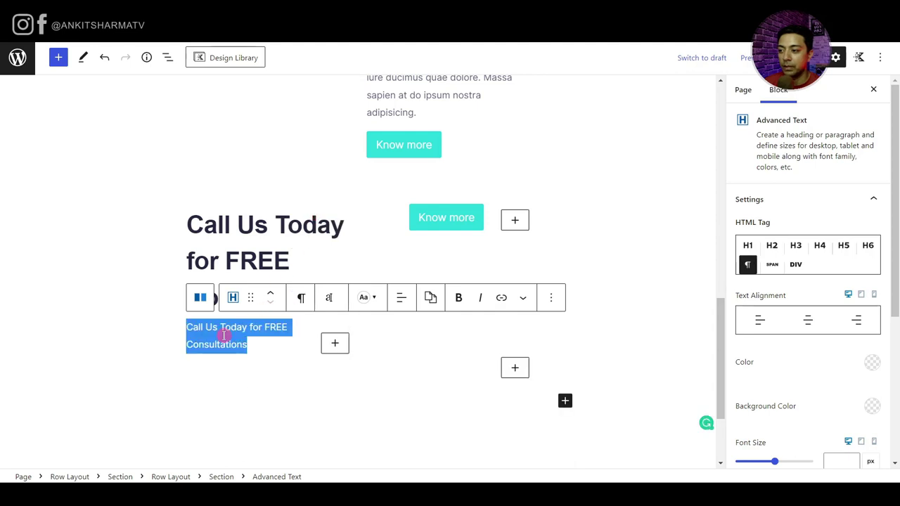
key(ctrl+v)
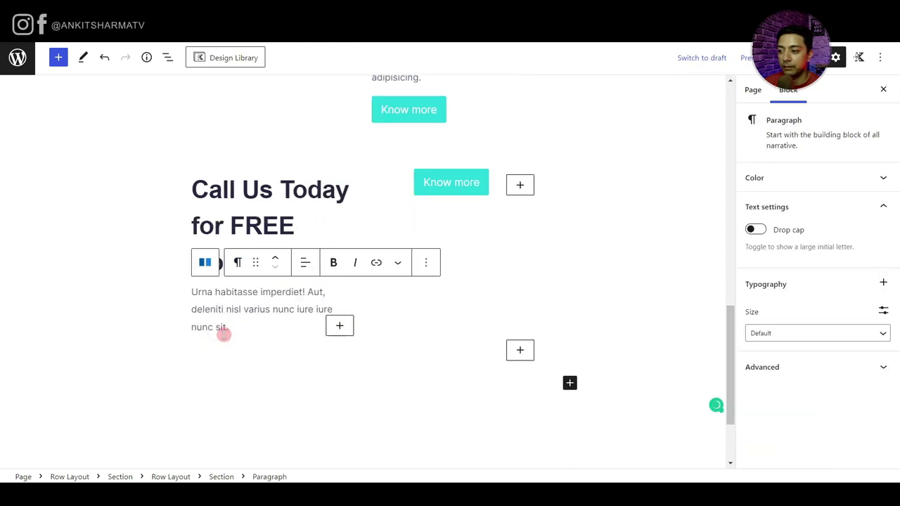
click(237, 262)
click(296, 175)
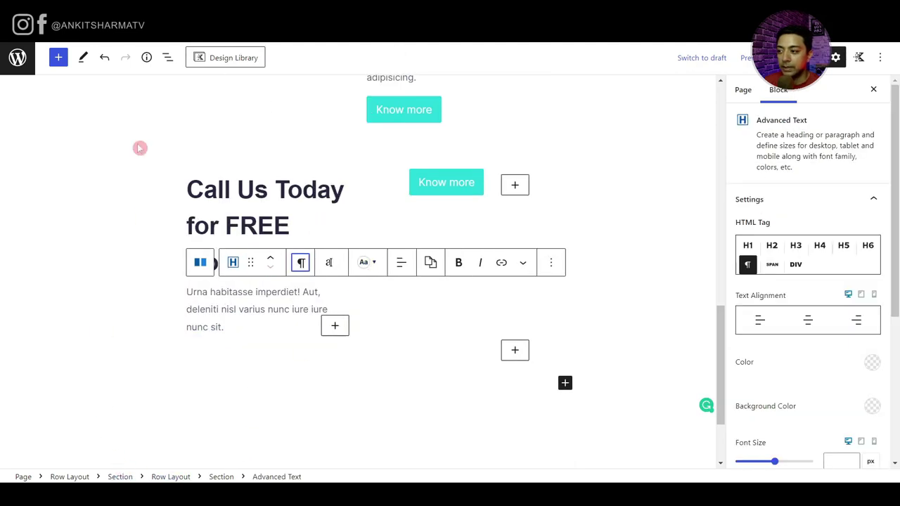
- Set the nested two-column row's background color to hex 01578c
click(167, 56)
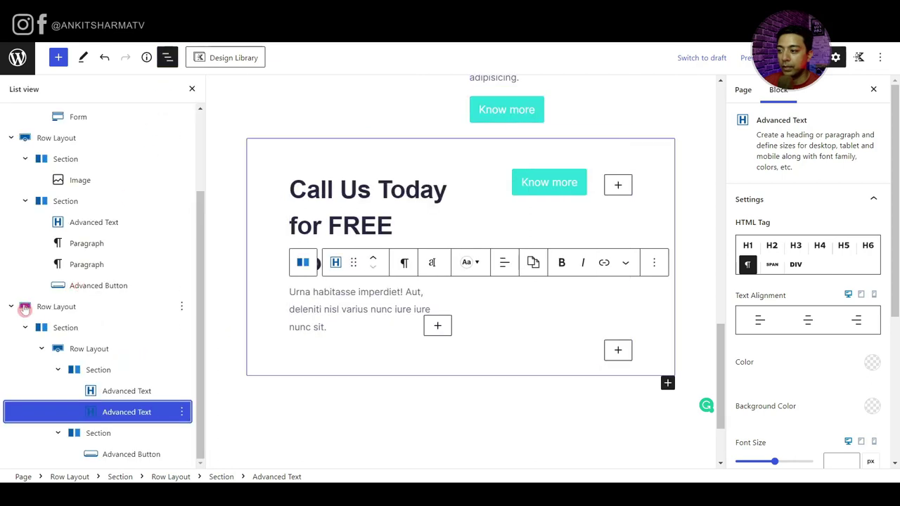
click(79, 349)
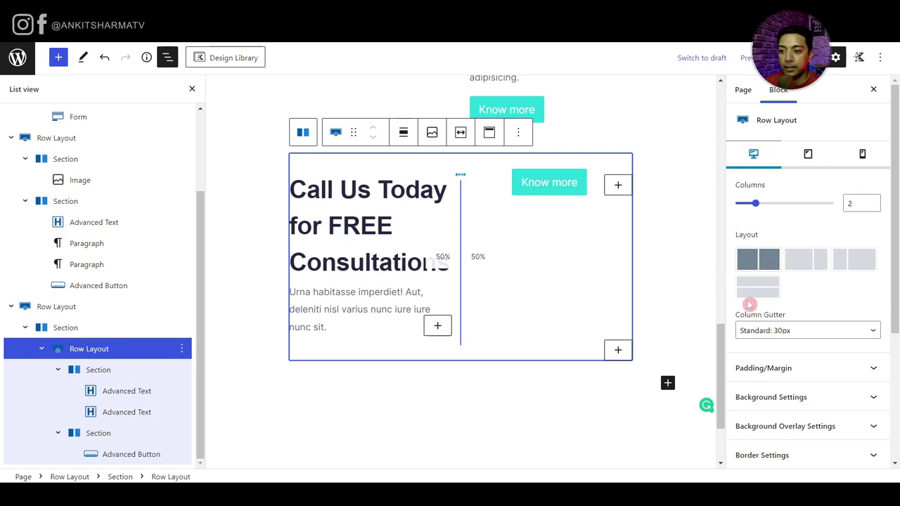
click(824, 399)
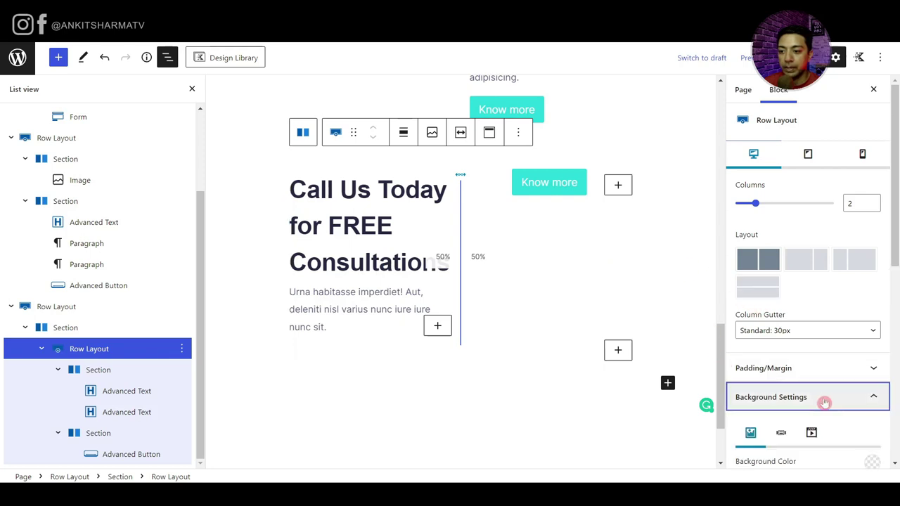
click(871, 287)
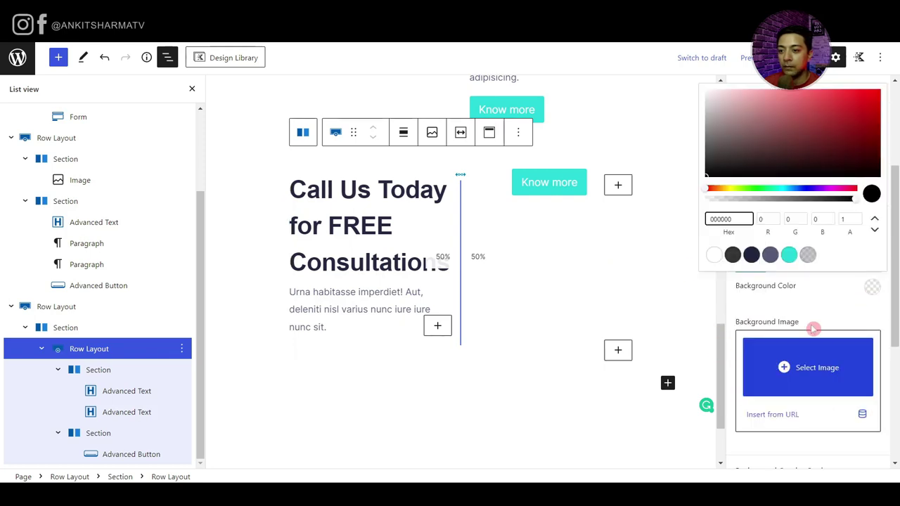
click(770, 256)
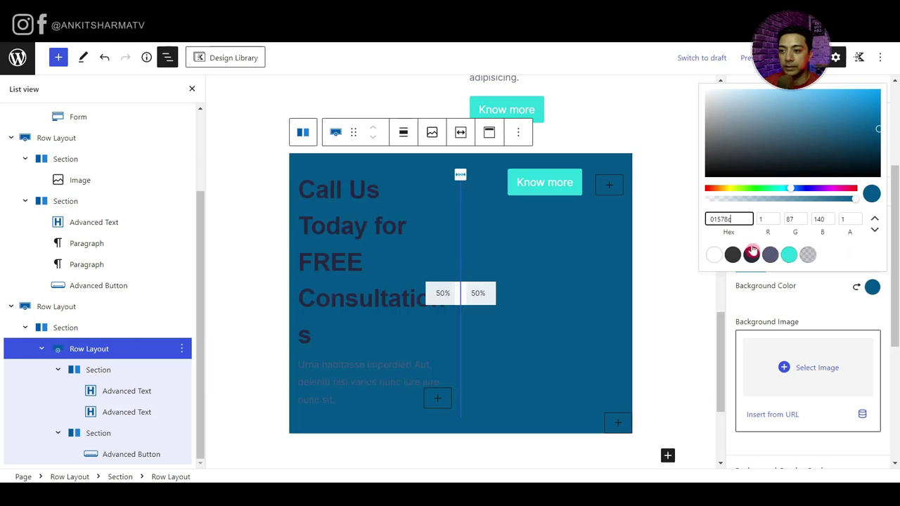
- Set the text color of both the consultation heading and the paragraph below it to white (FFFFFF)
click(376, 229)
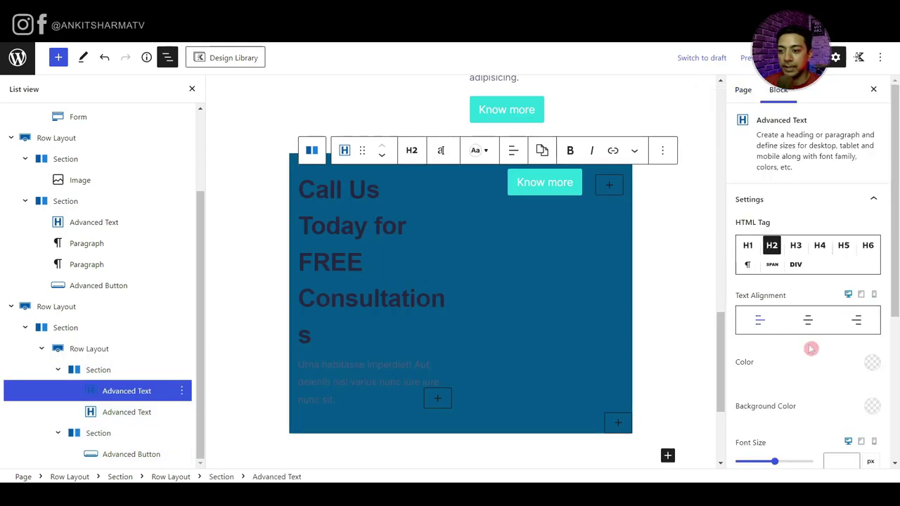
click(872, 362)
click(713, 330)
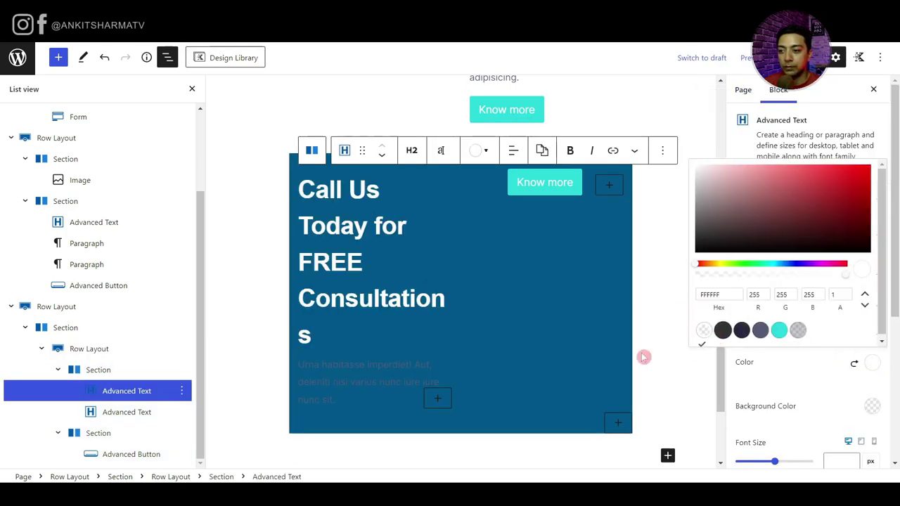
click(374, 379)
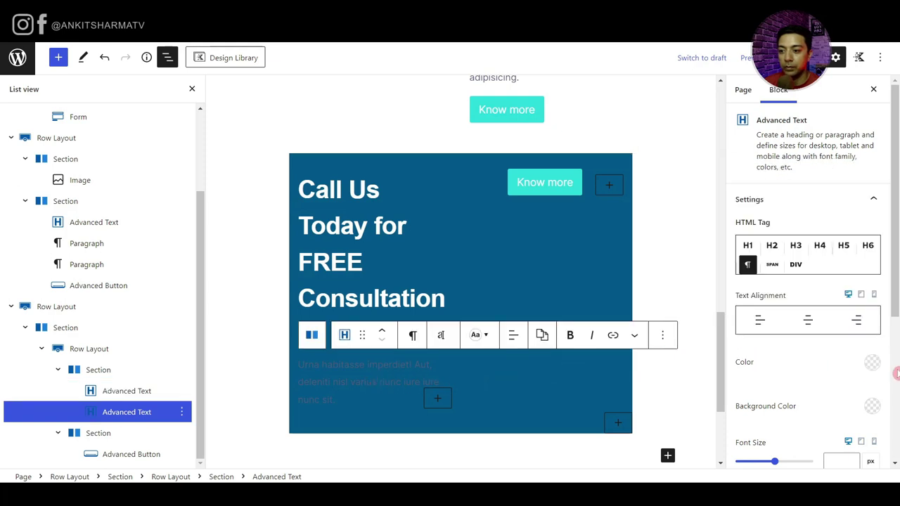
click(872, 362)
click(714, 331)
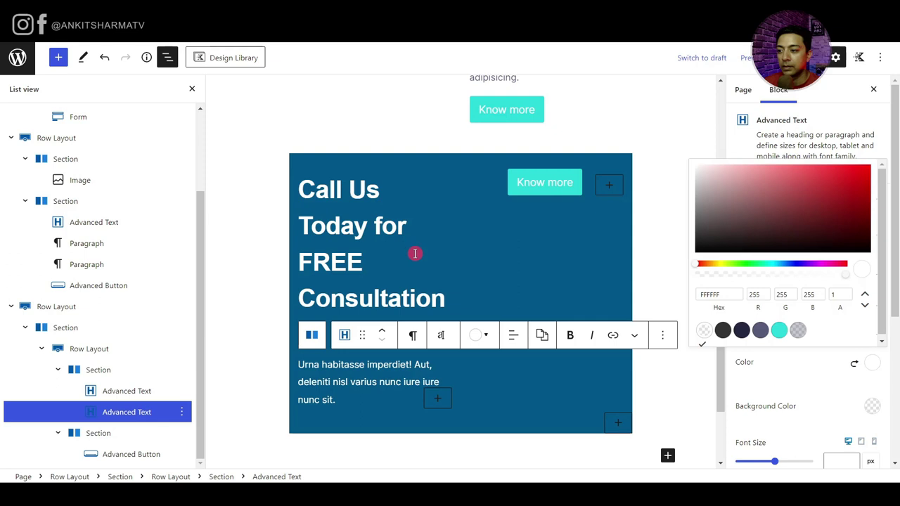
- Vertically align the columns of the nested blue call-to-action row to the middle
click(80, 369)
click(80, 370)
click(74, 349)
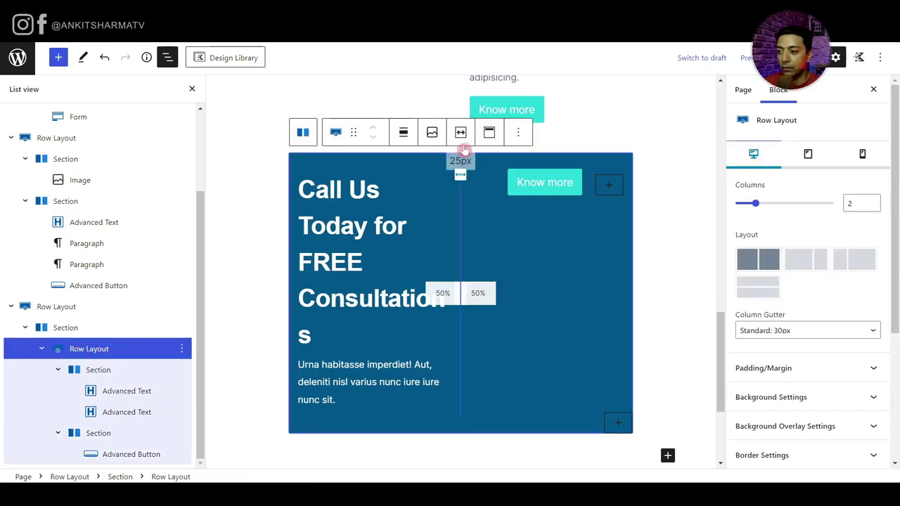
click(492, 136)
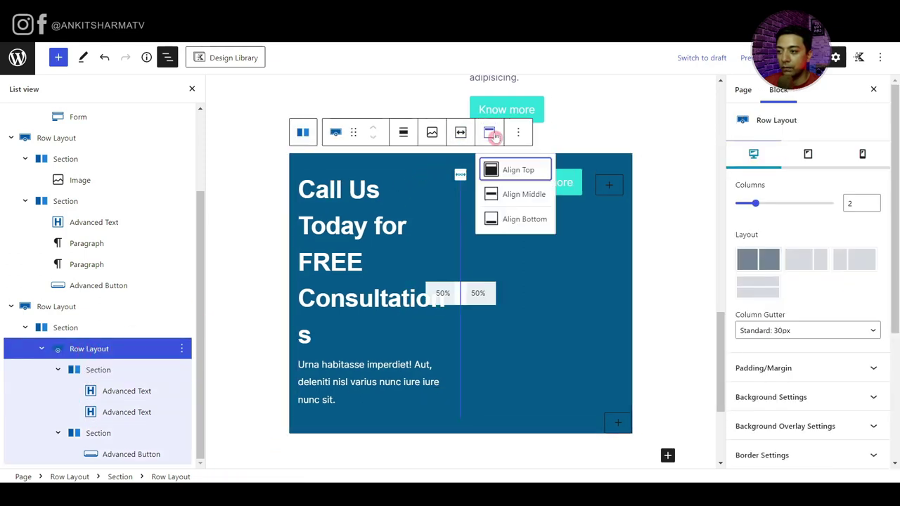
click(515, 201)
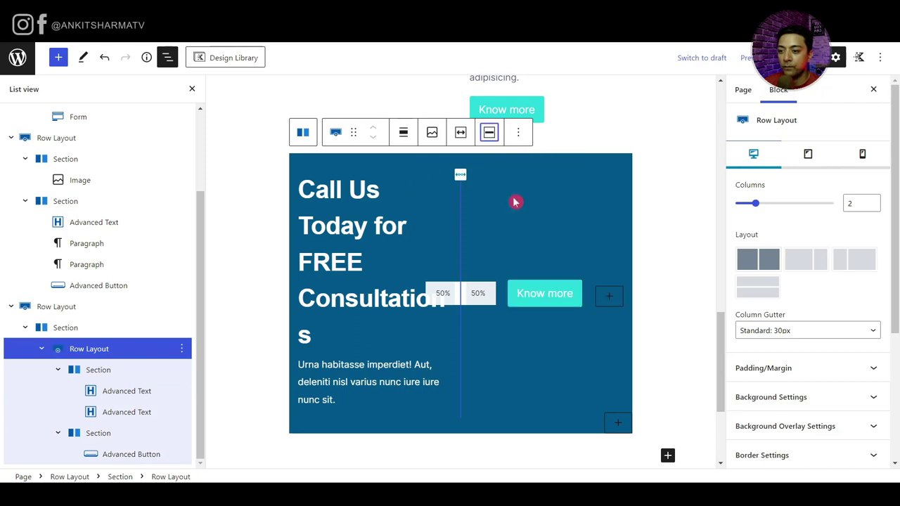
- Save the page and review the call-to-action row on the live site
key(ctrl+s)
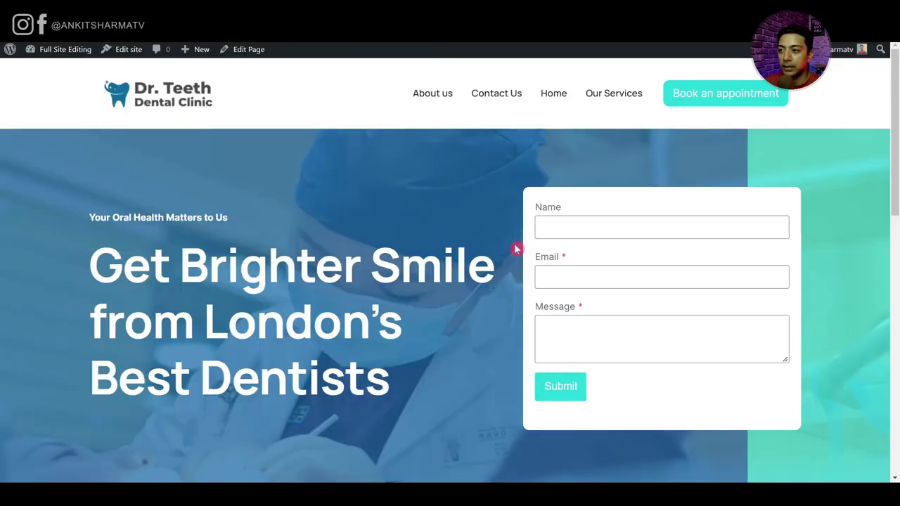
scroll(354, 225, down, 3)
scroll(354, 232, up, 1)
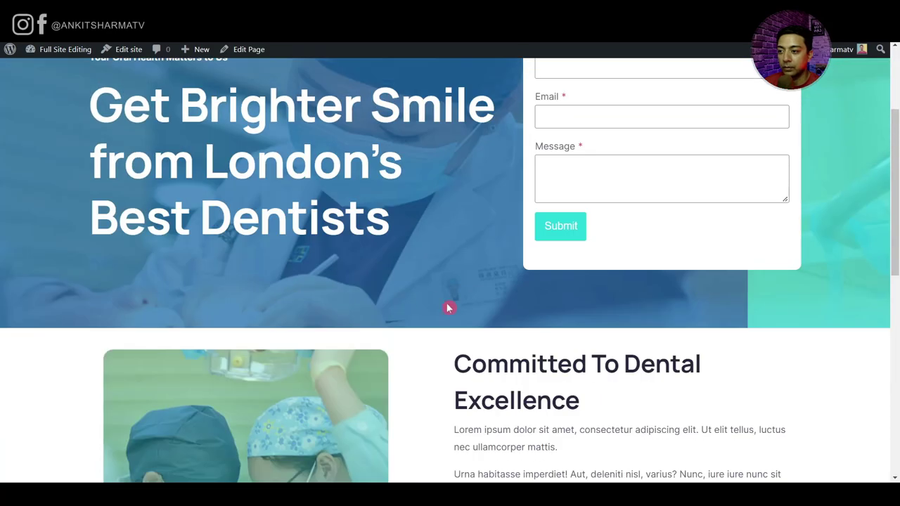
scroll(450, 307, down, 6)
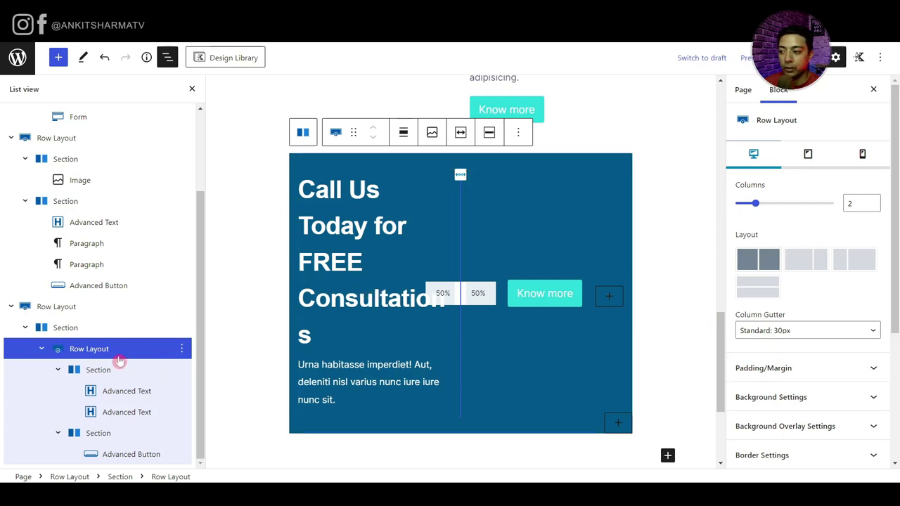
- Set the nested call-to-action row's right and left padding to 20 px each
click(765, 369)
scroll(782, 361, down, 1)
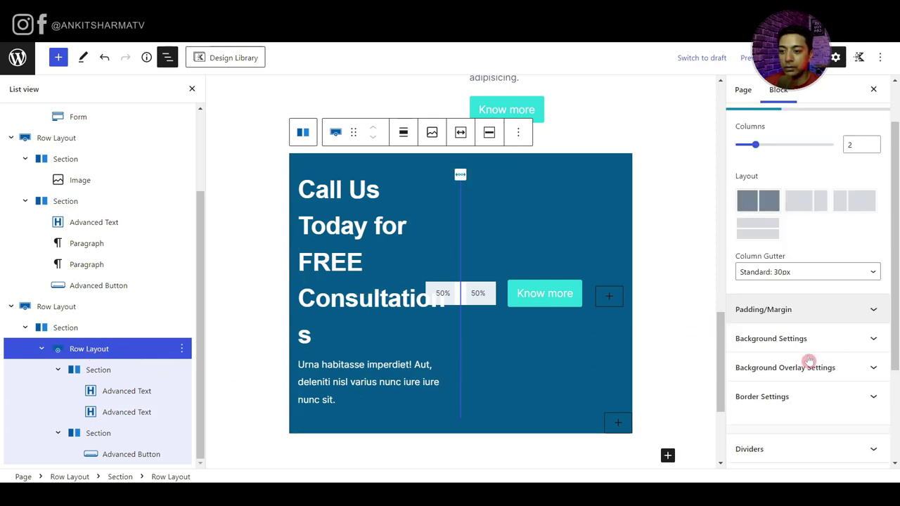
click(824, 316)
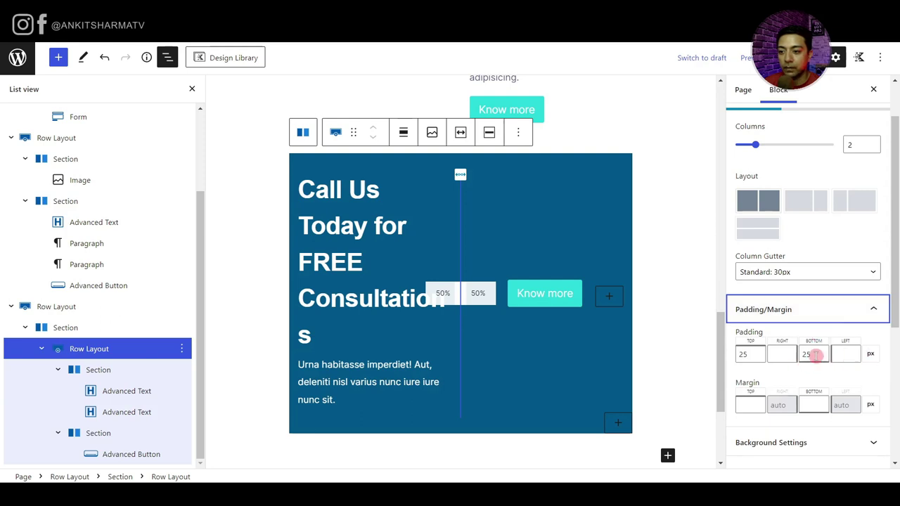
click(779, 354)
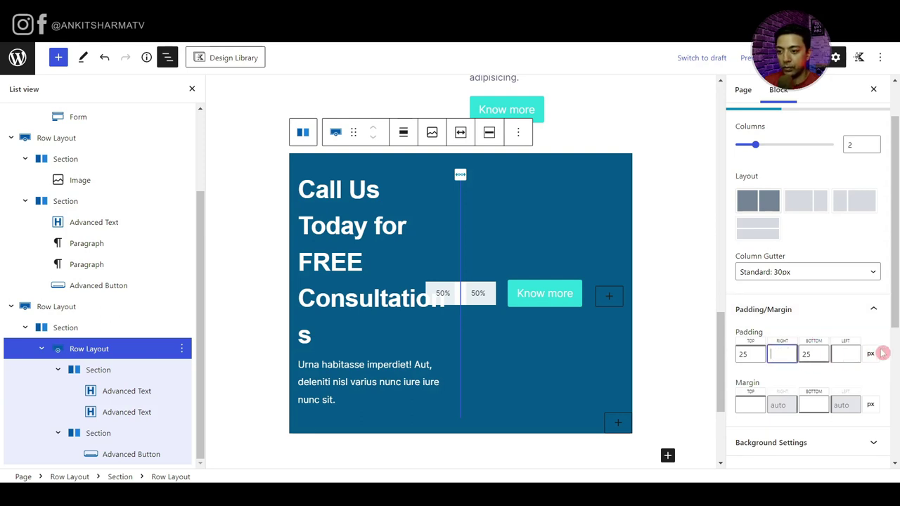
text(20)
key(Tab)
text(20)
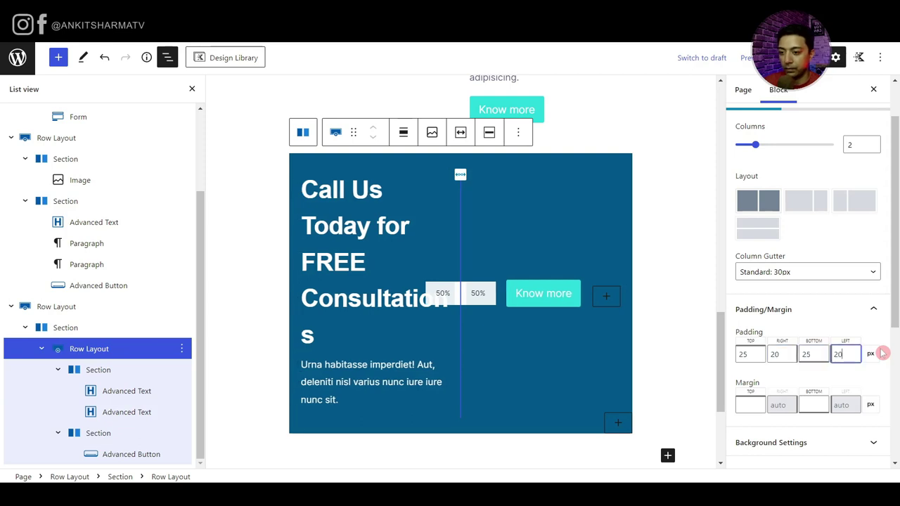
- Give the nested call-to-action row a border radius of 20 and resize its columns to 70% and 30%
scroll(803, 361, down, 3)
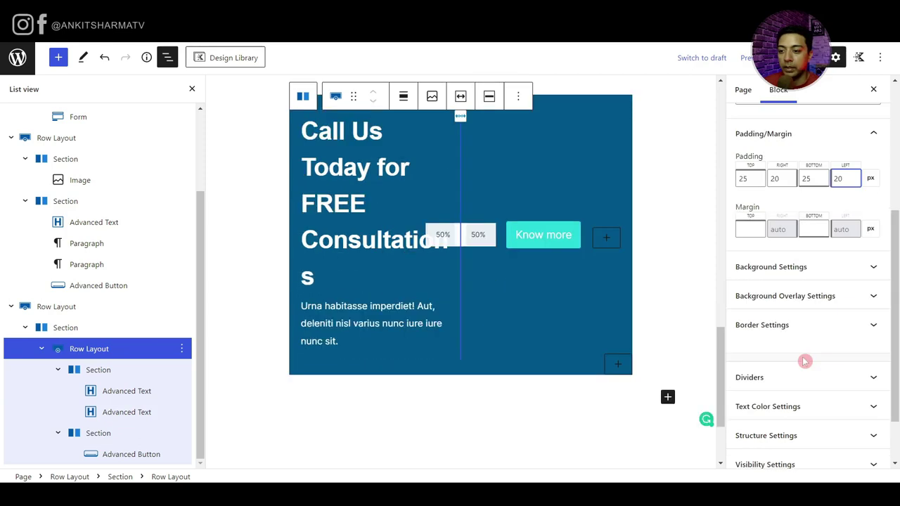
click(780, 327)
click(834, 445)
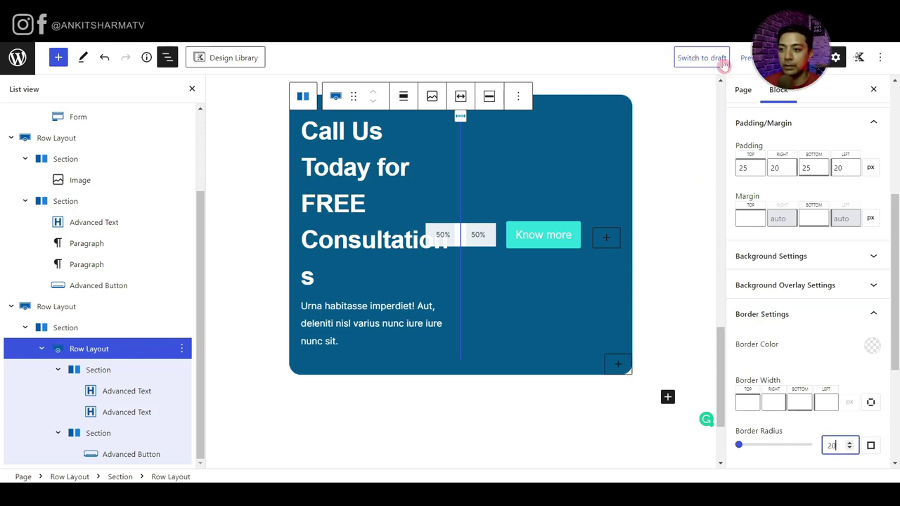
click(801, 58)
drag(457, 201, 519, 202)
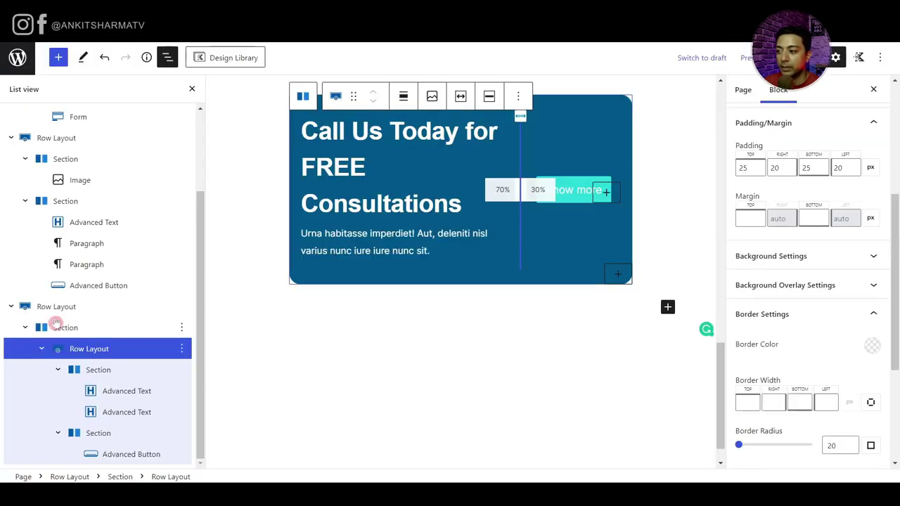
- Insert a single-column Row Layout block after the outer call-to-action row
click(55, 309)
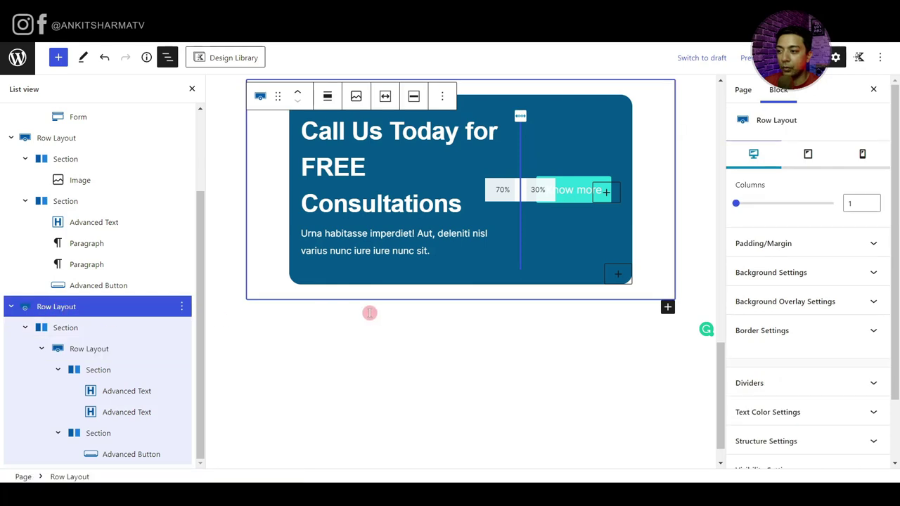
scroll(370, 312, up, 1)
scroll(373, 311, down, 1)
click(182, 308)
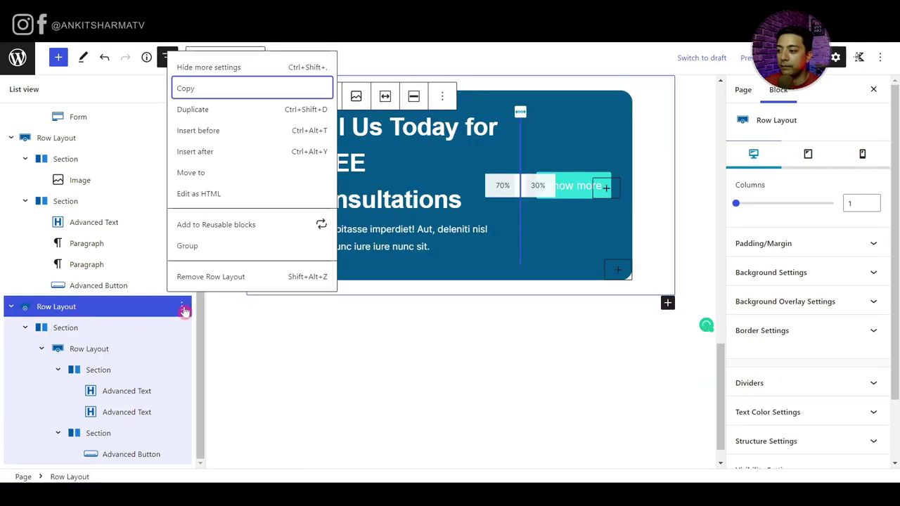
click(195, 154)
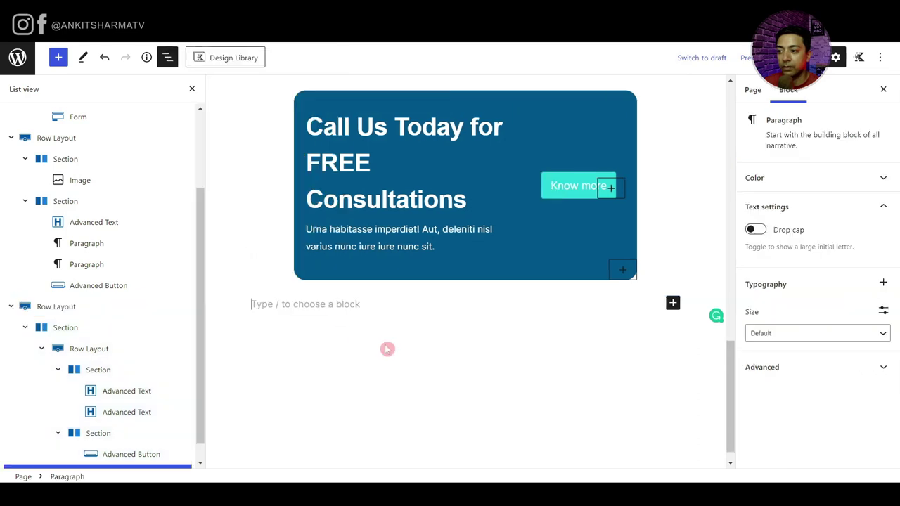
text(/row)
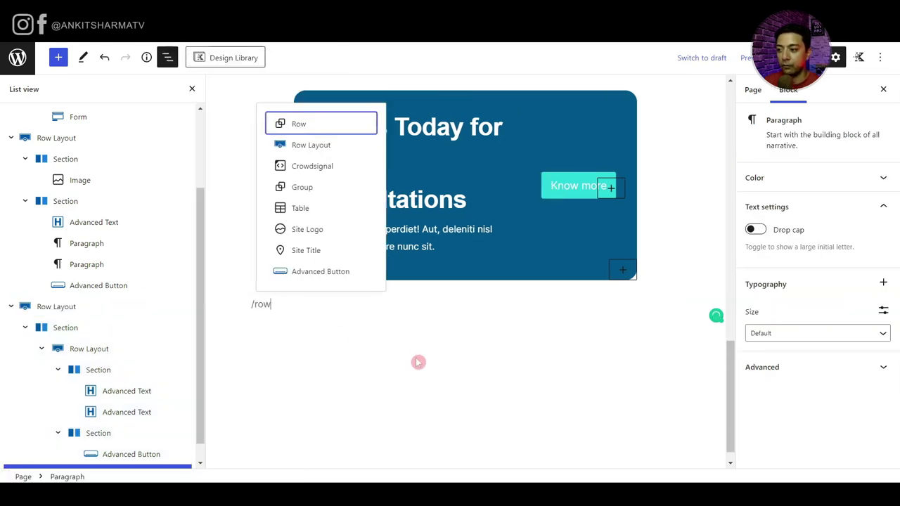
key(Return)
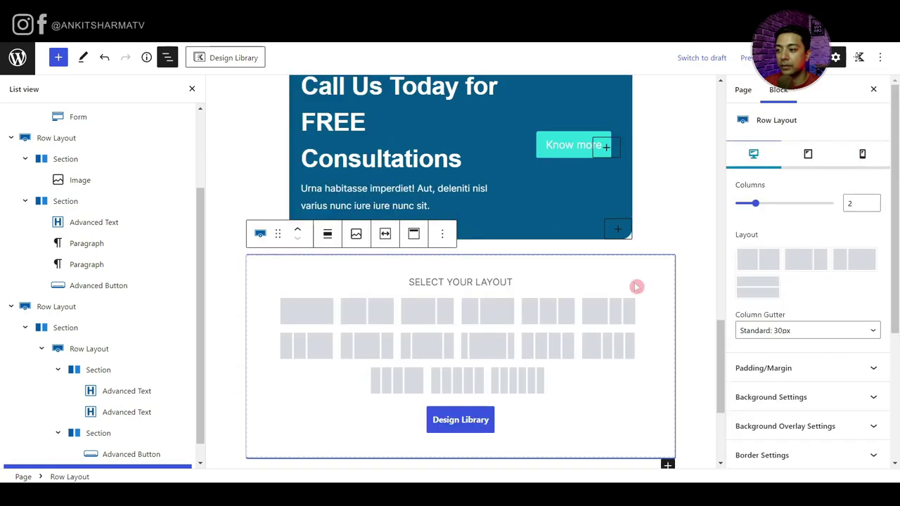
click(312, 321)
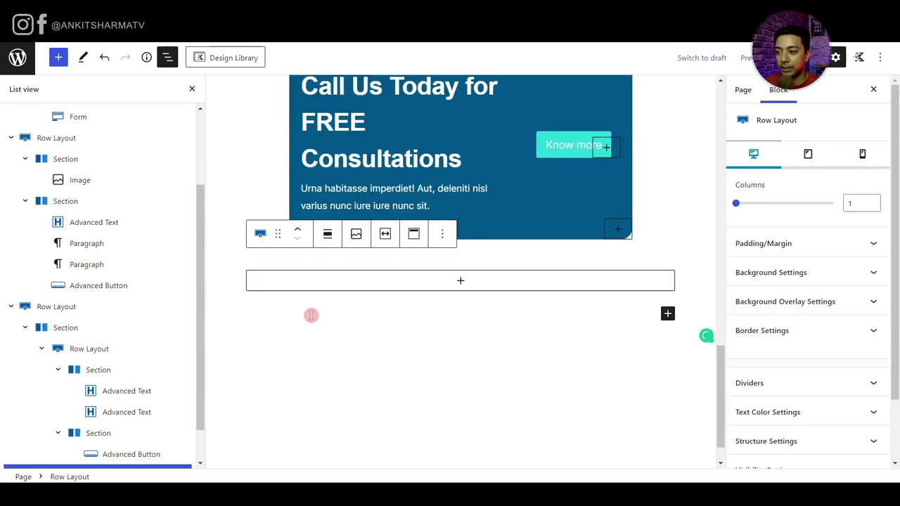
- Add a center-aligned Advanced Text heading reading "Our Procedures" inside the new single-column row
click(458, 281)
click(465, 380)
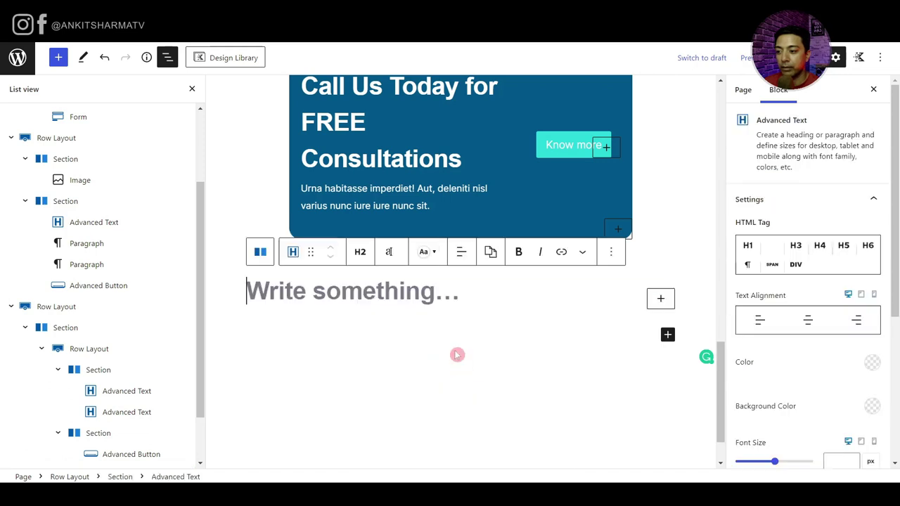
text(Our Procedures)
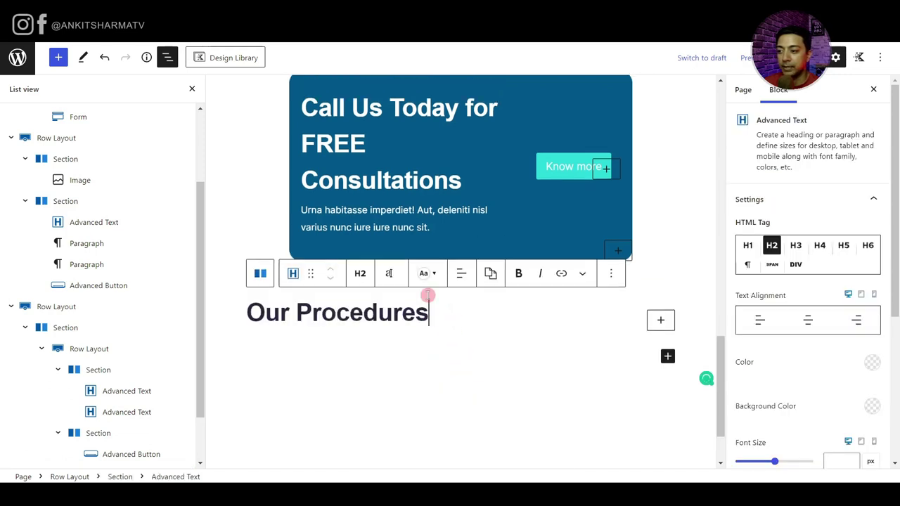
click(462, 276)
click(480, 333)
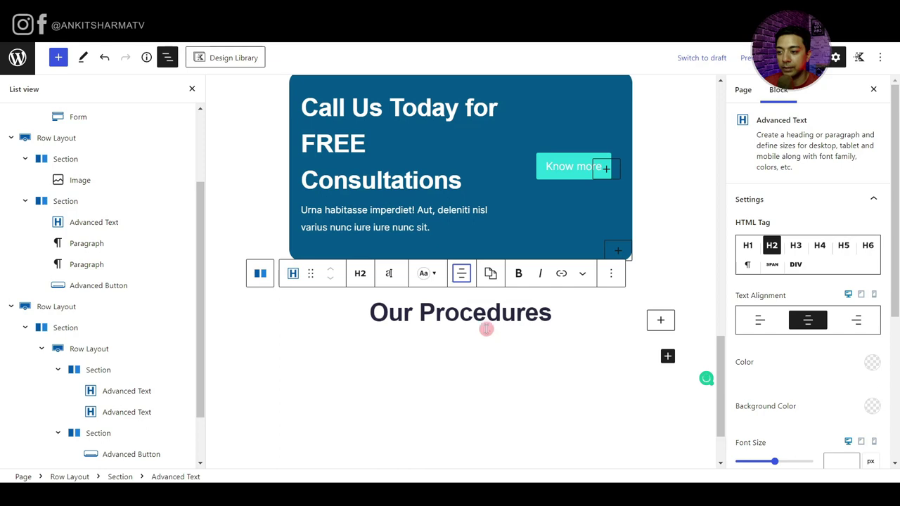
- Add a centered paragraph under "Our Procedures" running from "Urna habitasse imperdiet! Aut, deleniti nisl, varius?" to "Massa sapien at do ipsum nostra adipisicing."
click(553, 310)
key(Return)
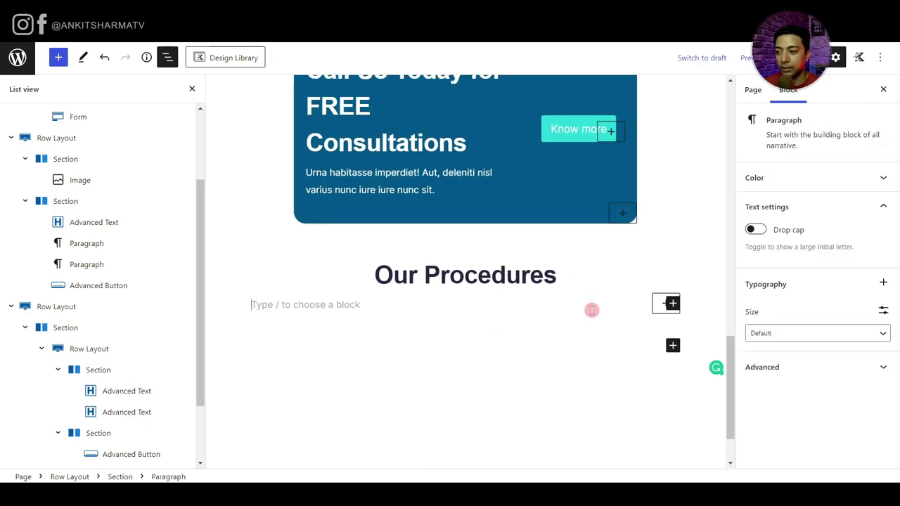
text(Urna habitasse imperdiet! Aut, deleniti nisl varius? Nunc, iure iure nunc sit mi ducimus atque nostrum iure ducimus quae dolore. Massa sapien at do ipsum nostra adipisicing.)
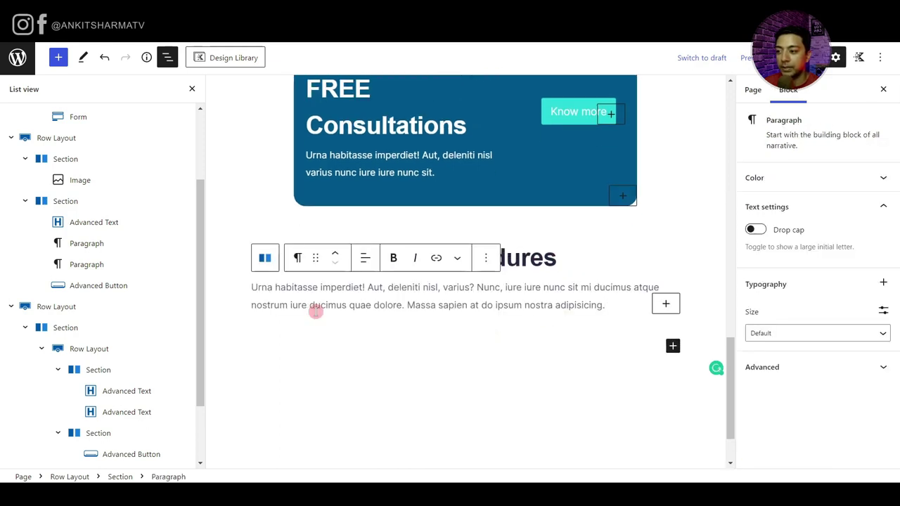
click(365, 258)
click(384, 322)
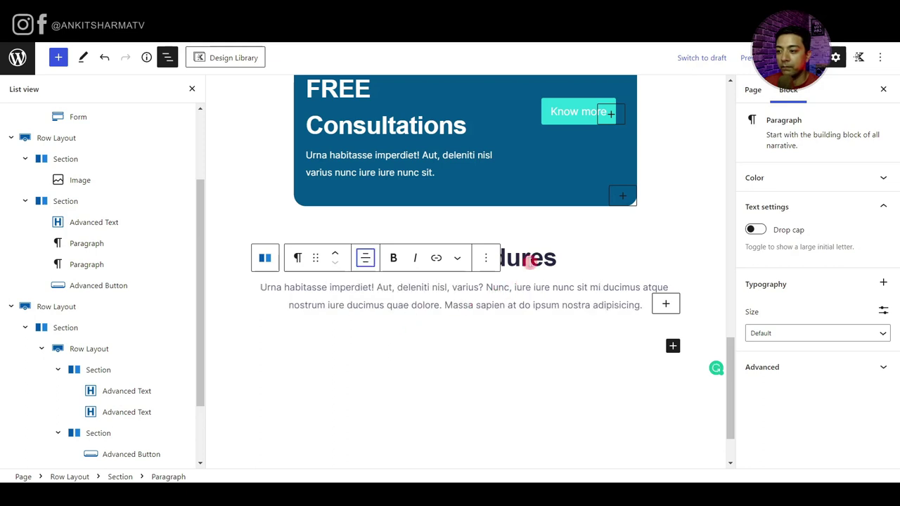
- Set the "Our Procedures" row's custom content max width to 80%
scroll(98, 351, down, 1)
click(44, 390)
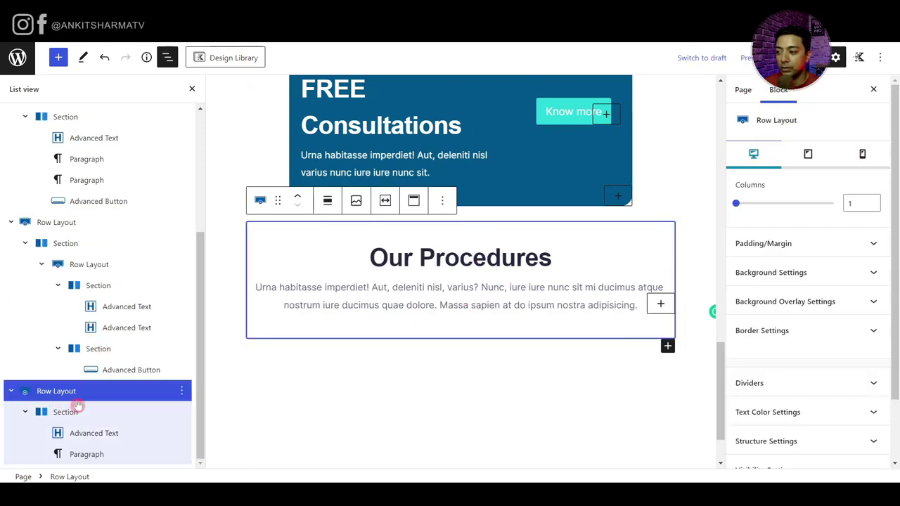
click(384, 200)
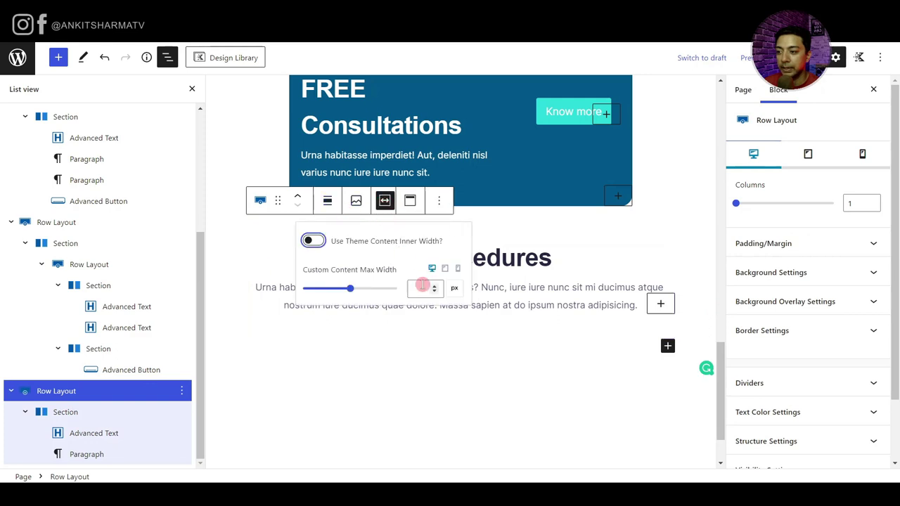
click(454, 289)
click(456, 342)
click(434, 289)
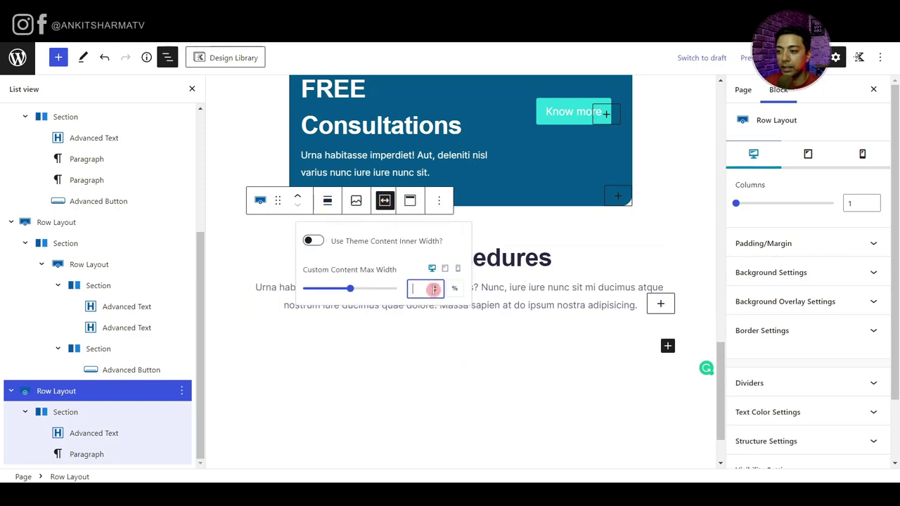
text(80)
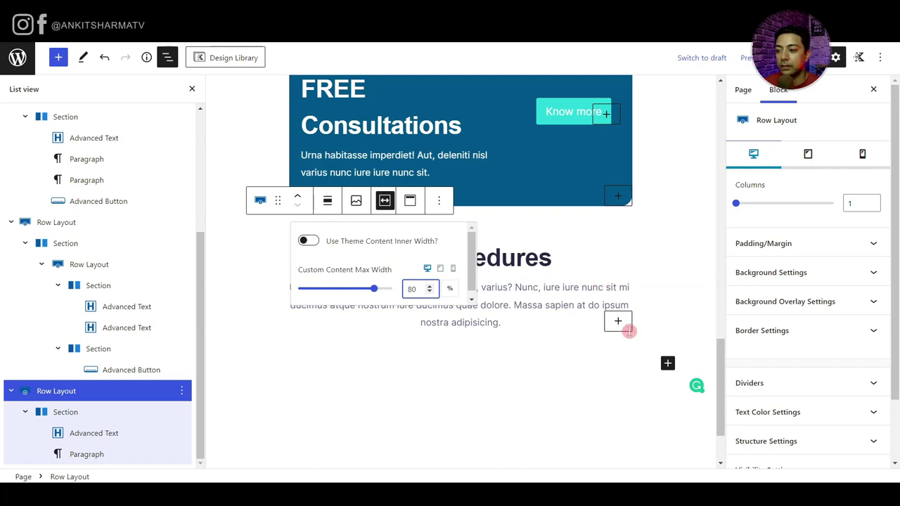
- Insert a nested Row Layout with three equal columns below the "Our Procedures" paragraph
click(629, 329)
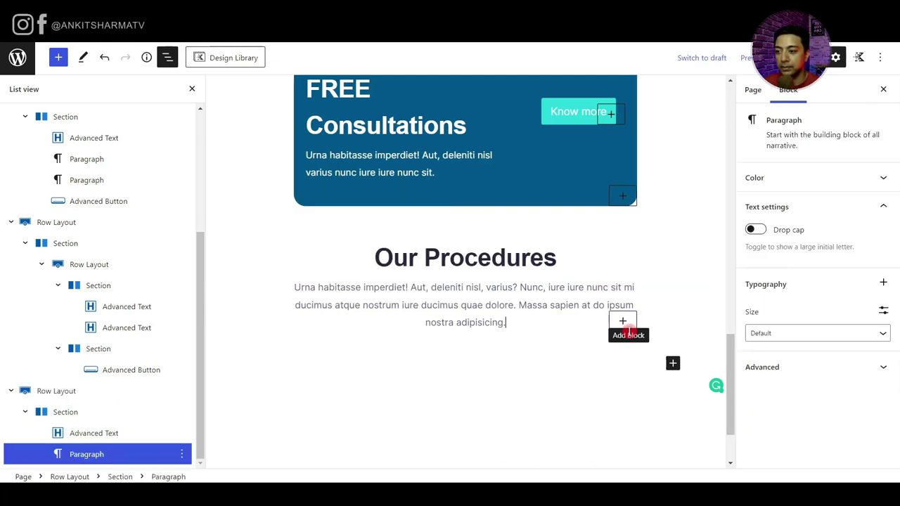
key(Return)
text(/row)
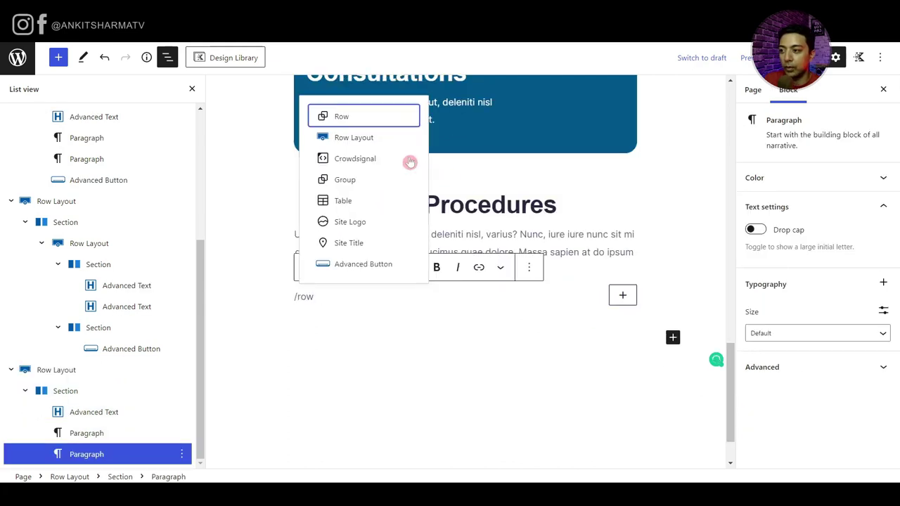
click(353, 139)
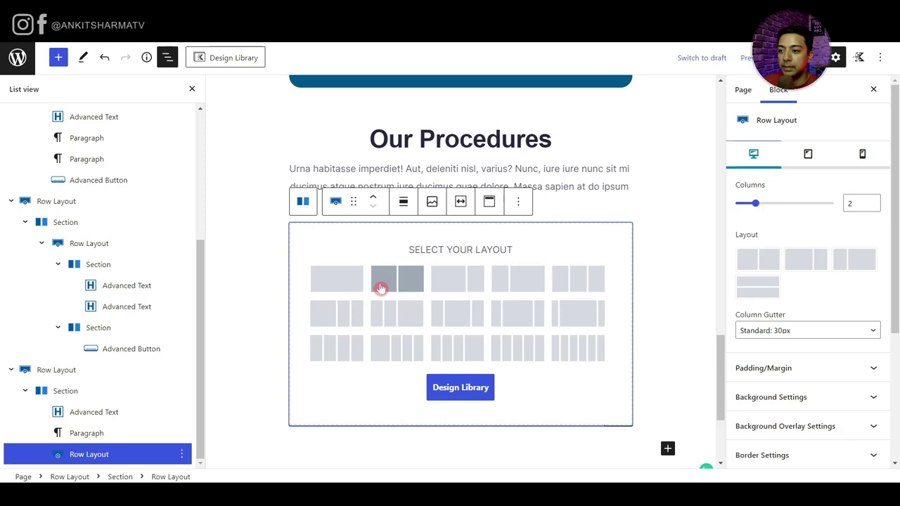
click(582, 284)
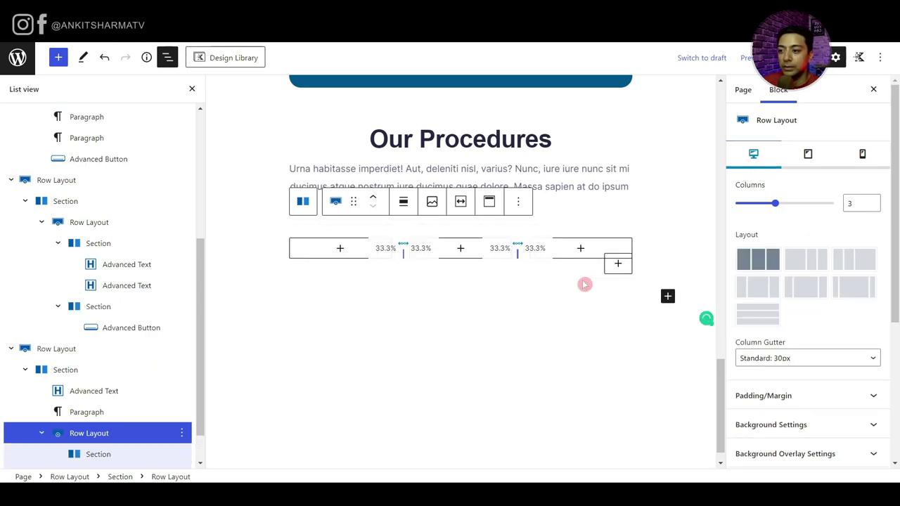
- Insert an Info Box in the first of the three columns and title it "Dental Implant"
click(340, 250)
text(infor)
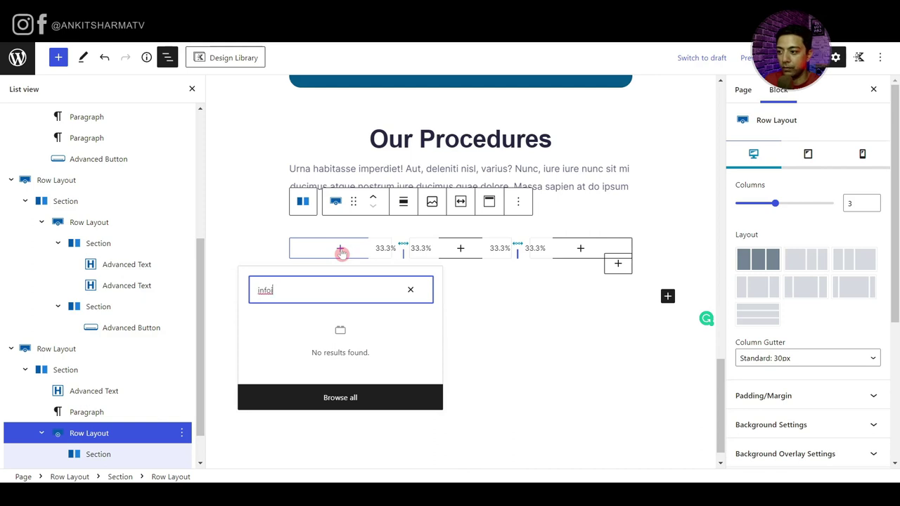
key(BackSpace)
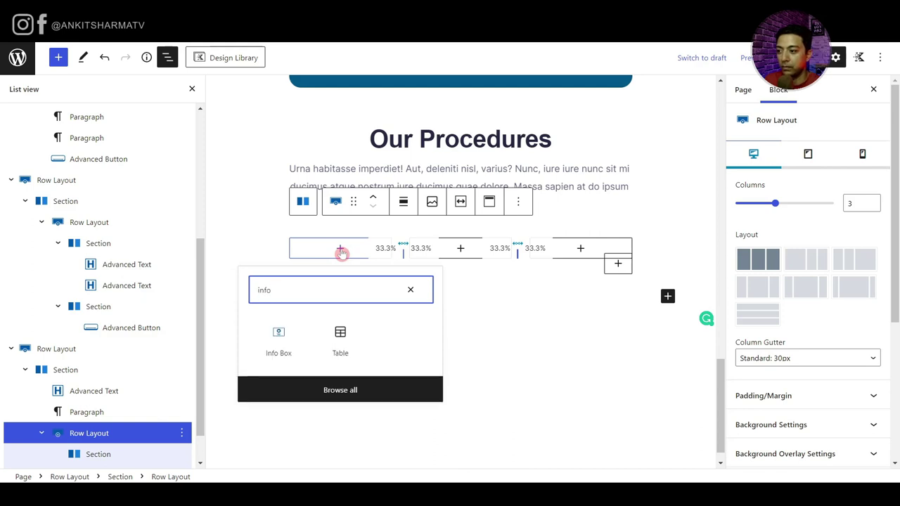
click(279, 340)
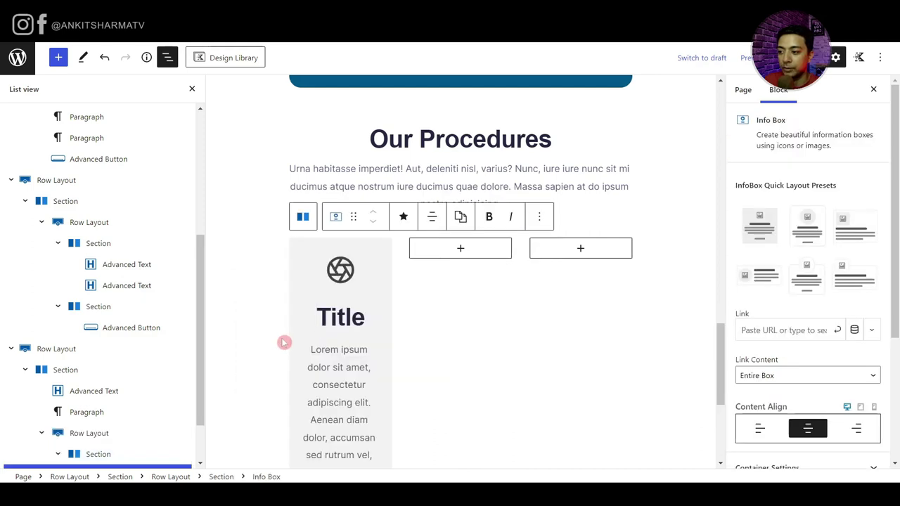
double_click(350, 320)
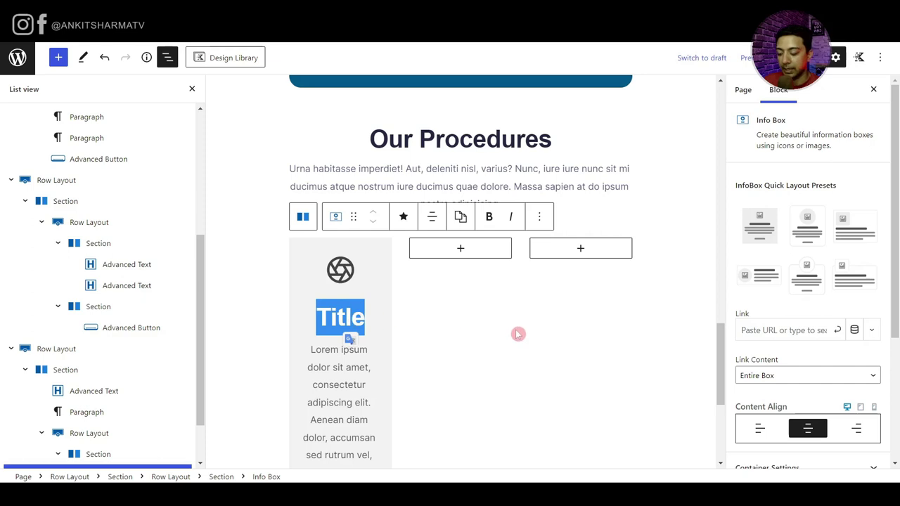
text(Dental Implant)
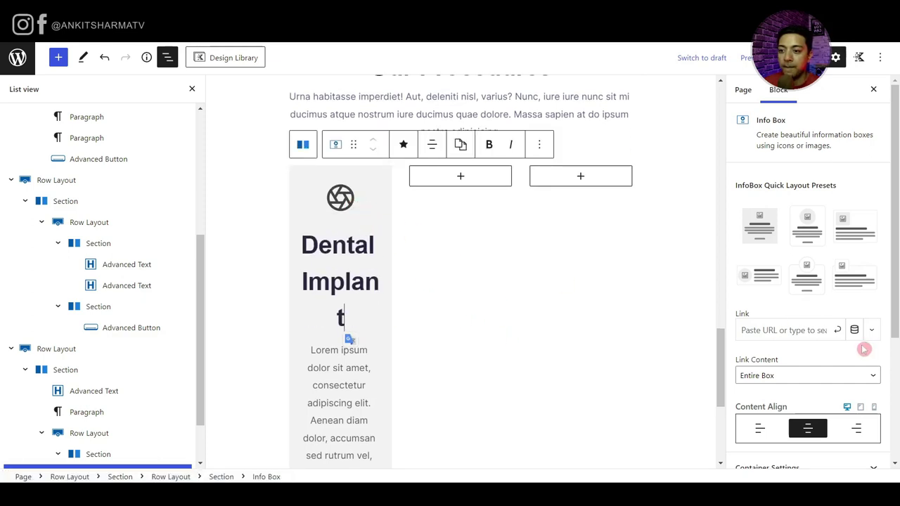
- Round the corners of the "Dental Implant" Info Box container and give it a very light blue background
scroll(844, 288, down, 1)
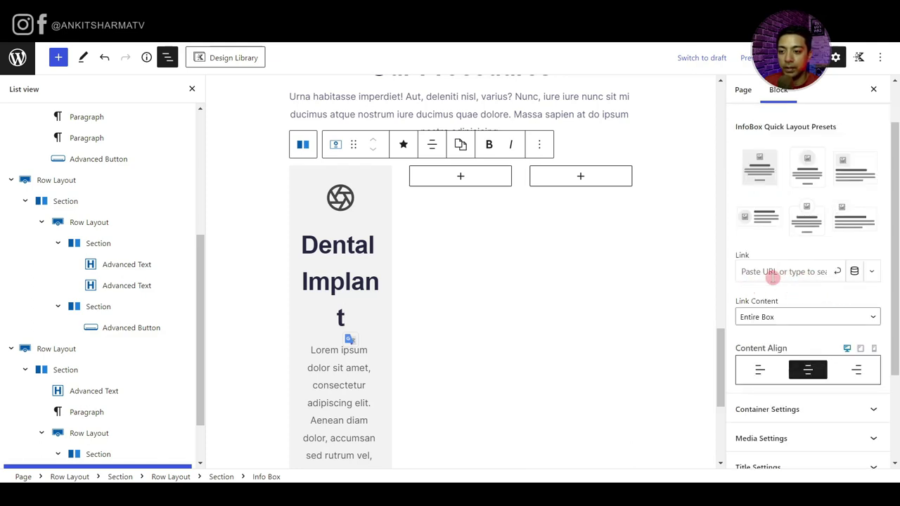
scroll(798, 289, down, 2)
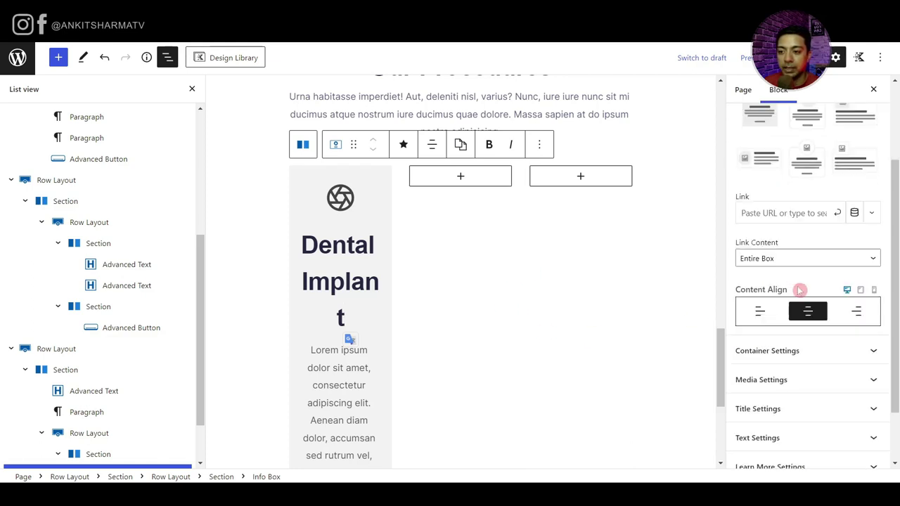
click(800, 292)
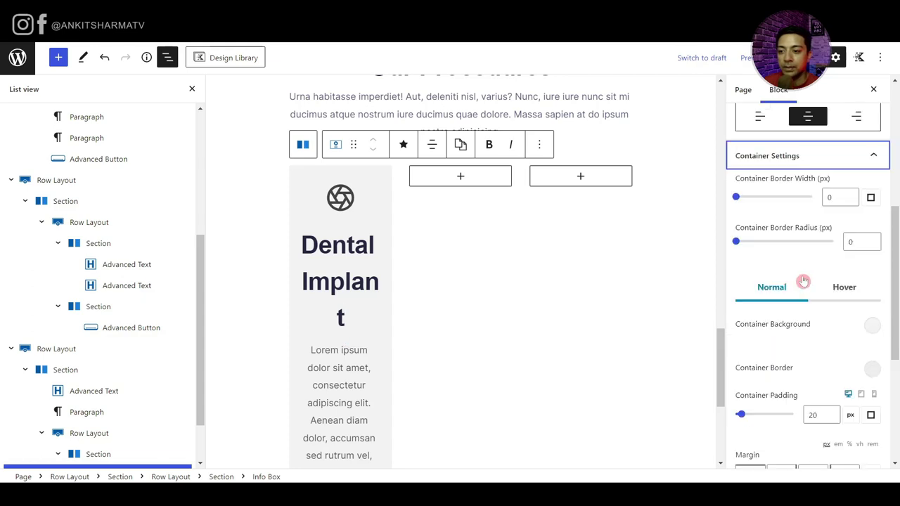
click(852, 242)
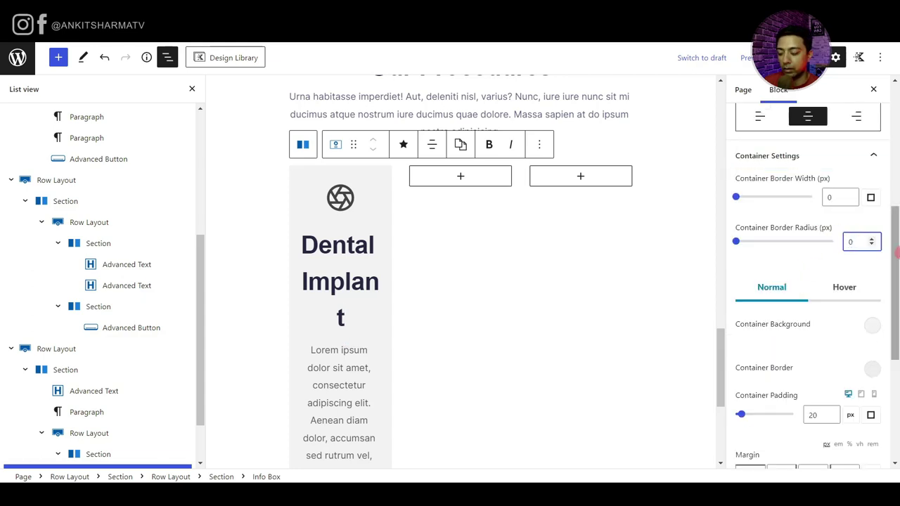
click(871, 325)
click(789, 228)
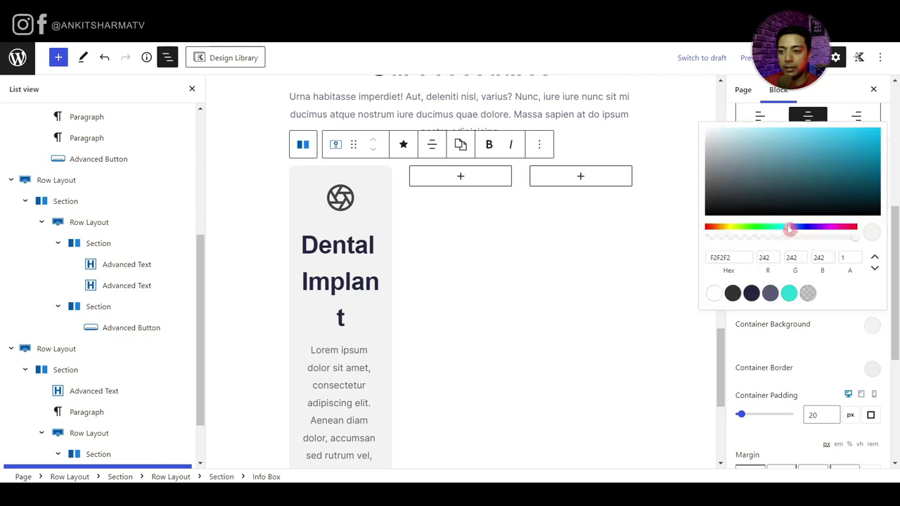
drag(817, 157, 729, 133)
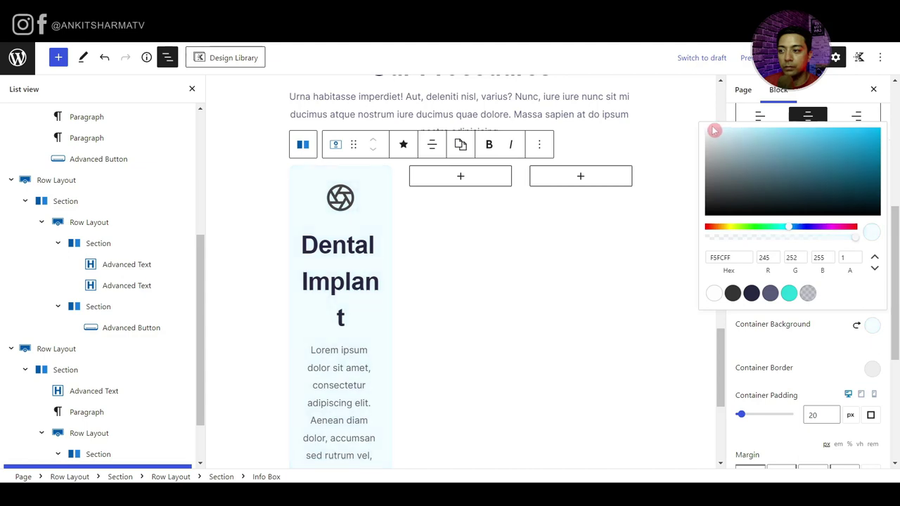
- Switch the Info Box media type from icon to image and use the dental implant picture icon01-free-img.png
scroll(779, 335, down, 5)
click(779, 336)
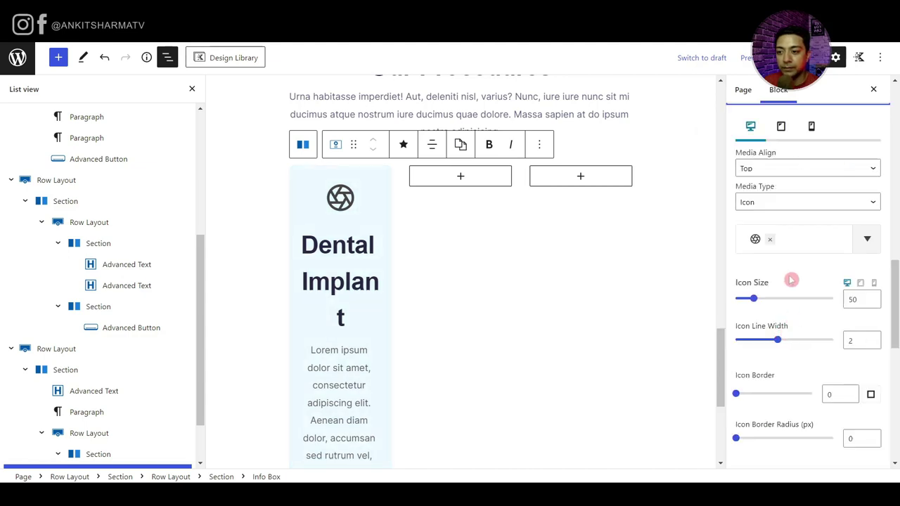
click(778, 202)
key(Escape)
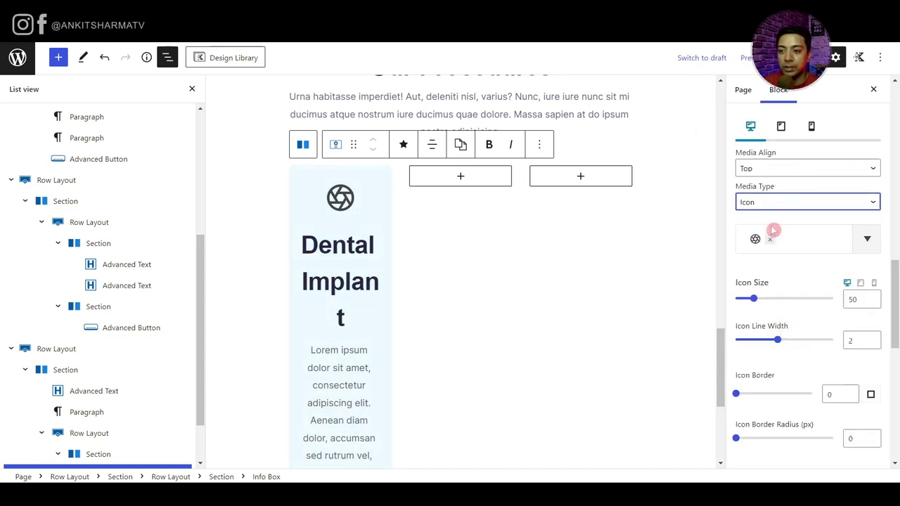
click(773, 230)
click(809, 267)
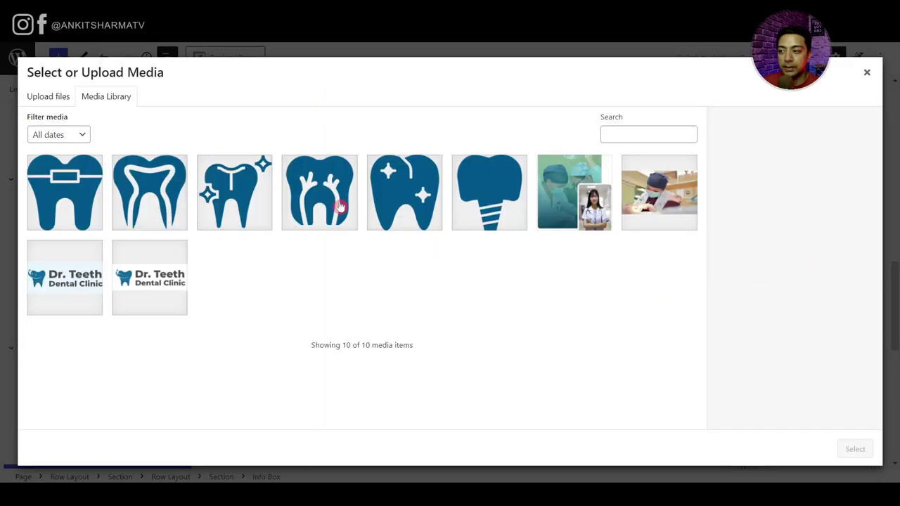
click(463, 211)
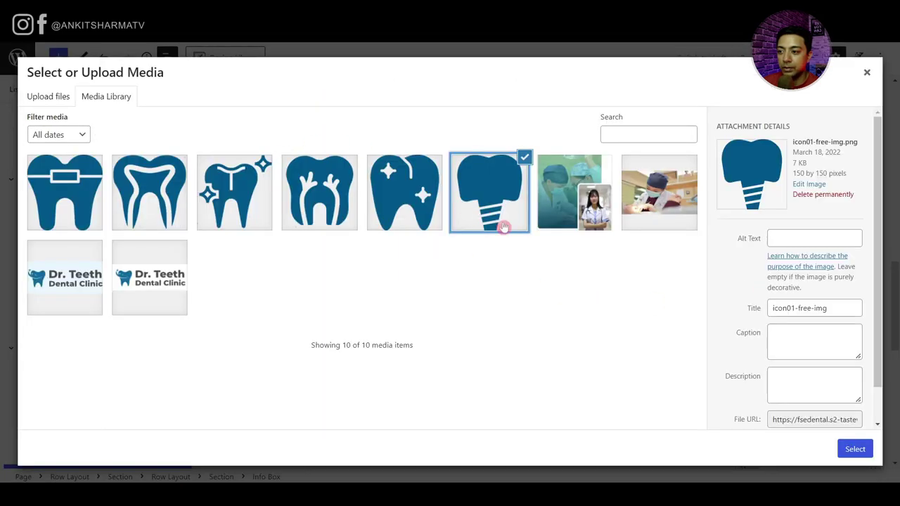
click(854, 449)
- Set the Info Box image's maximum width to 40
click(854, 301)
key(BackSpace)
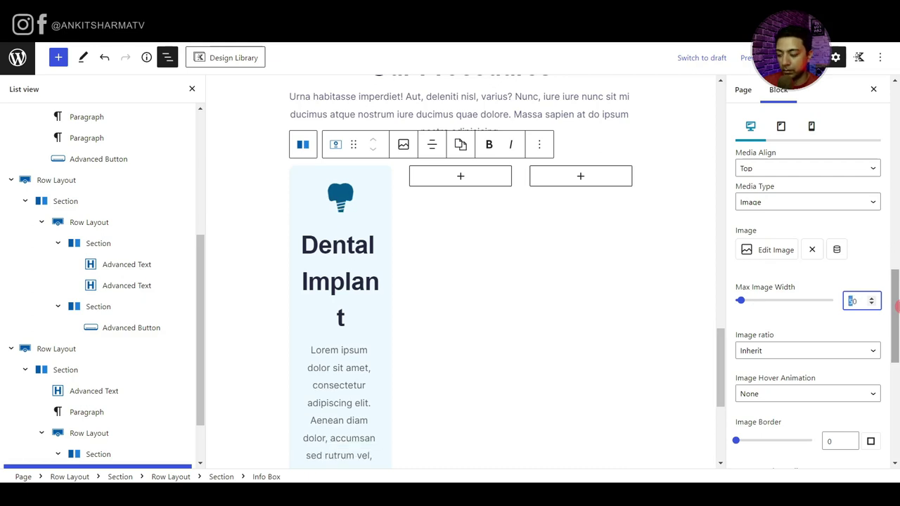
text(4)
- Set the Info Box title's font size to 30 px and its line height to about 36 px
scroll(805, 343, down, 5)
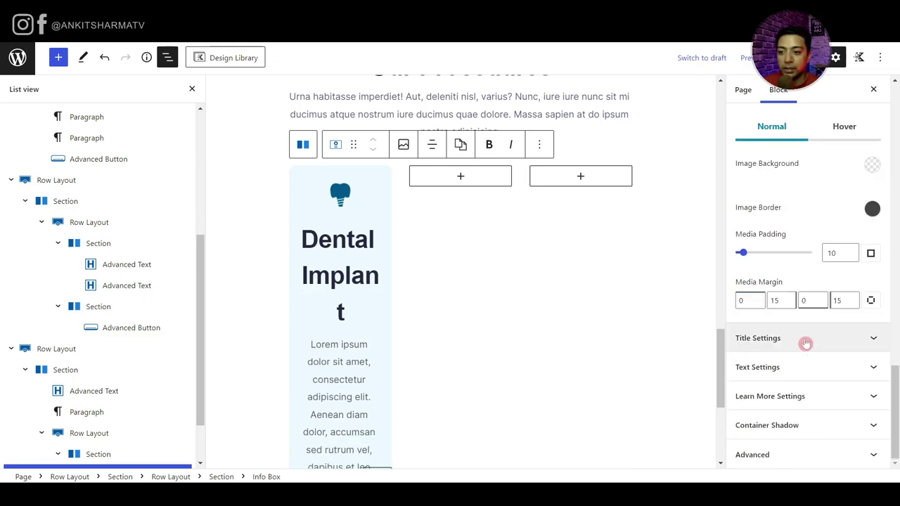
click(776, 342)
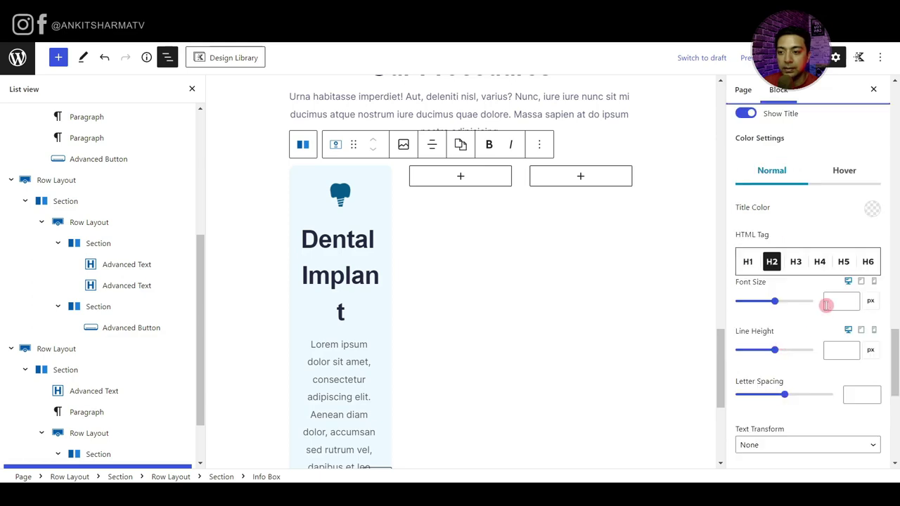
click(852, 306)
text(35)
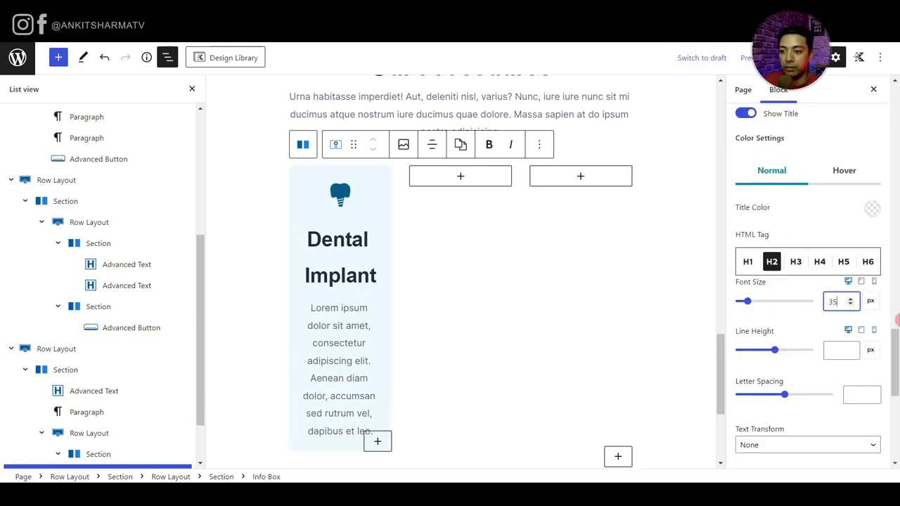
key(BackSpace)
text(0)
drag(774, 350, 749, 353)
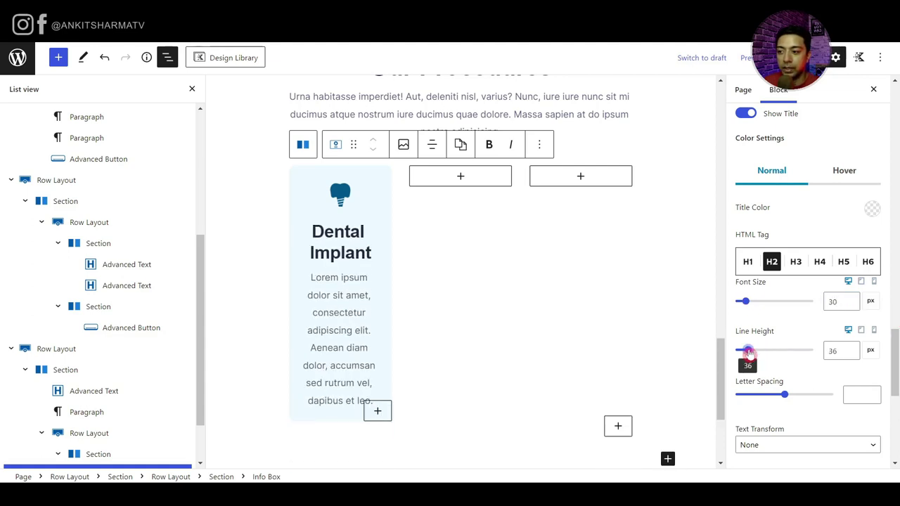
- Set the Info Box body text to font size 14 px and line height 23 px, and save the page
scroll(822, 362, down, 5)
click(811, 384)
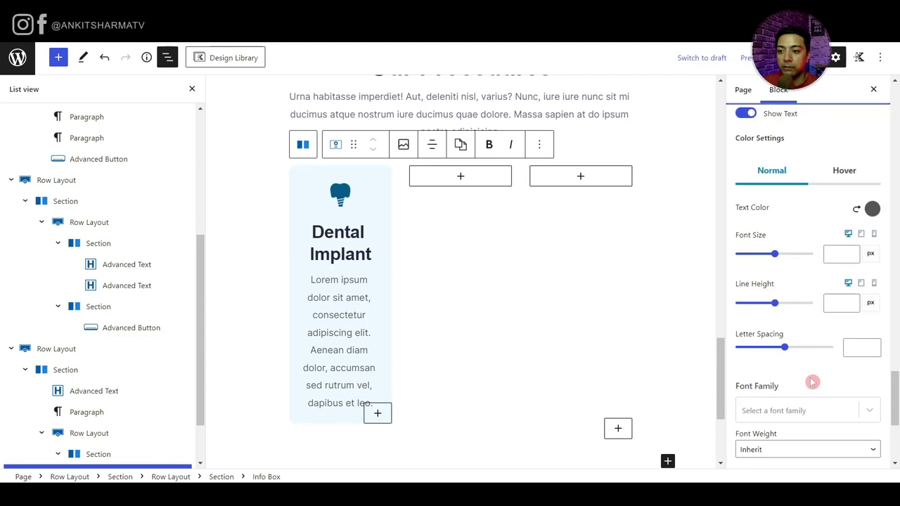
click(832, 253)
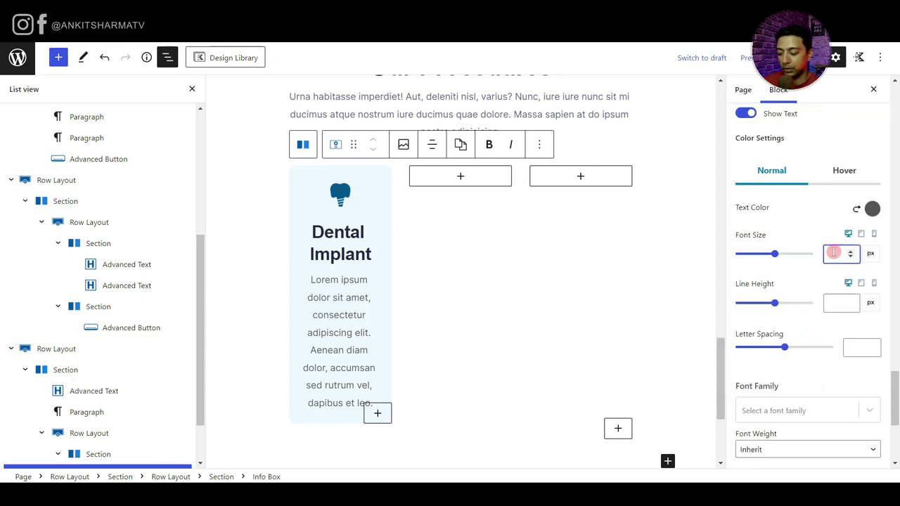
text(14)
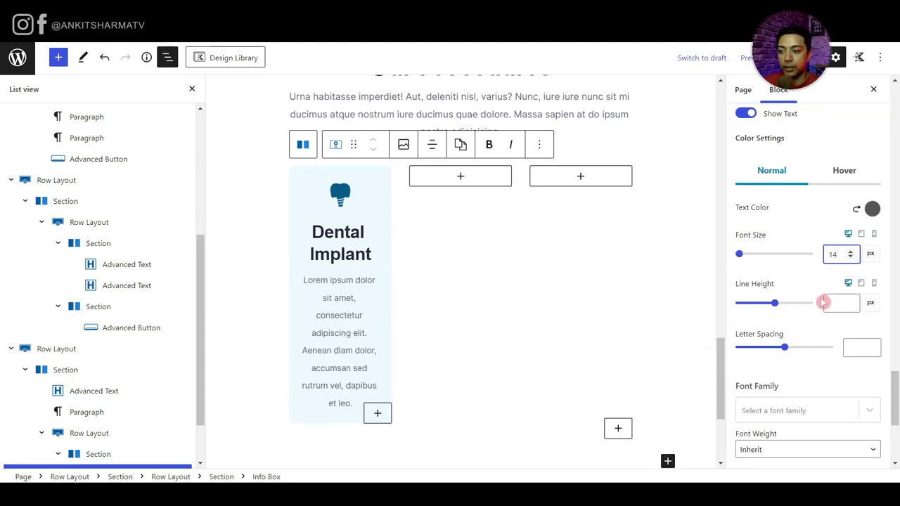
drag(774, 303, 742, 127)
key(ctrl+s)
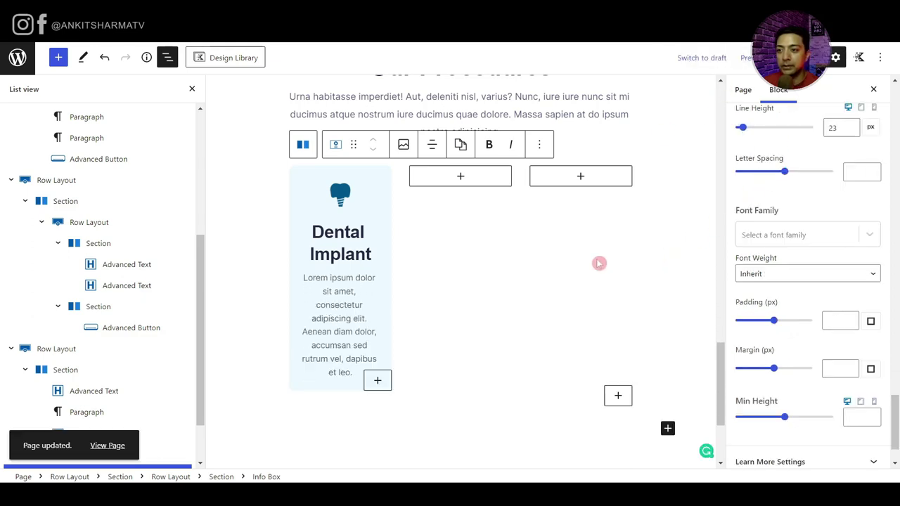
- Copy the "Dental Implant" Info Box and paste it into the second and third columns
click(390, 232)
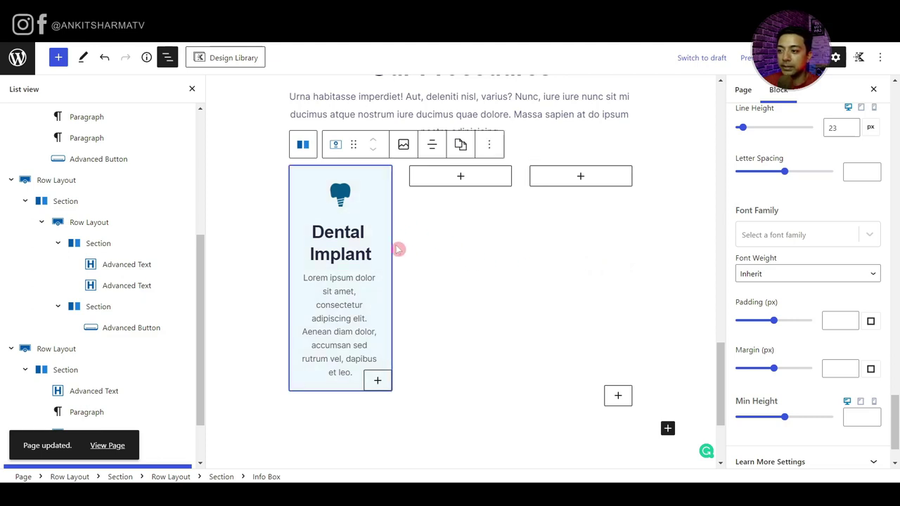
click(490, 144)
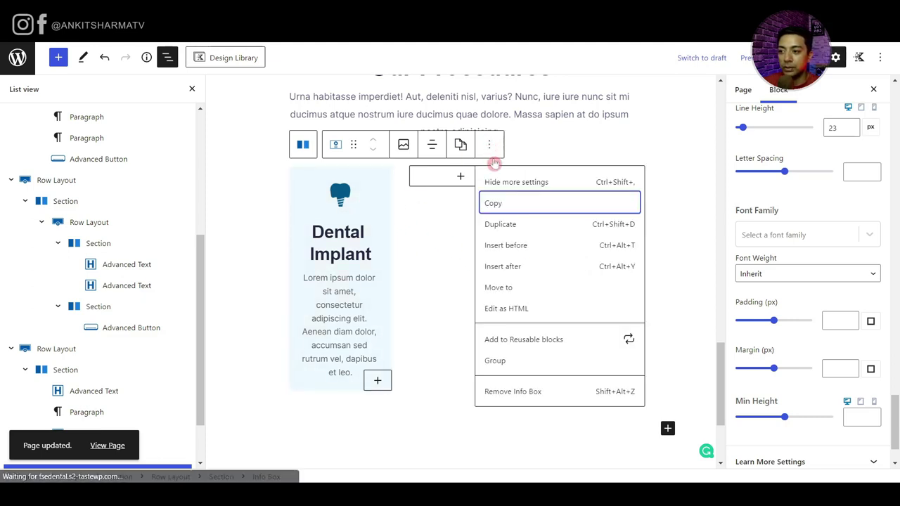
click(498, 204)
click(450, 177)
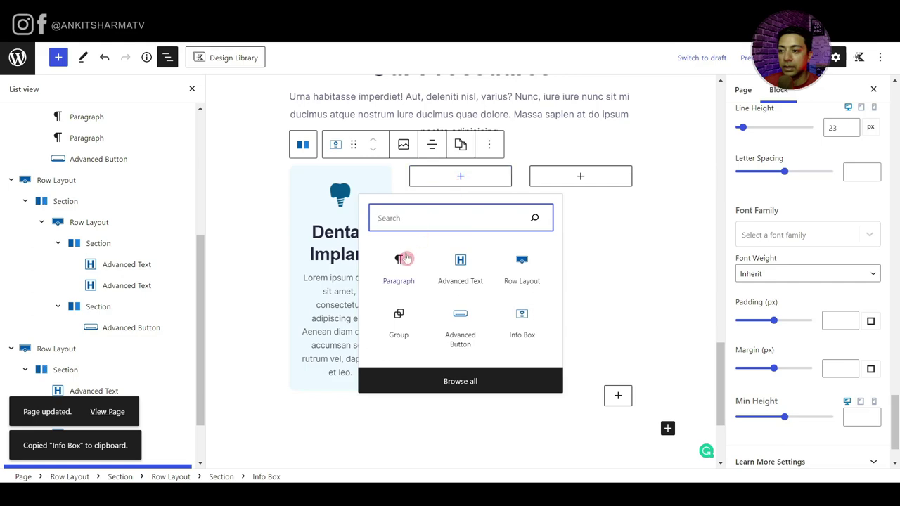
key(Return)
key(ctrl+v)
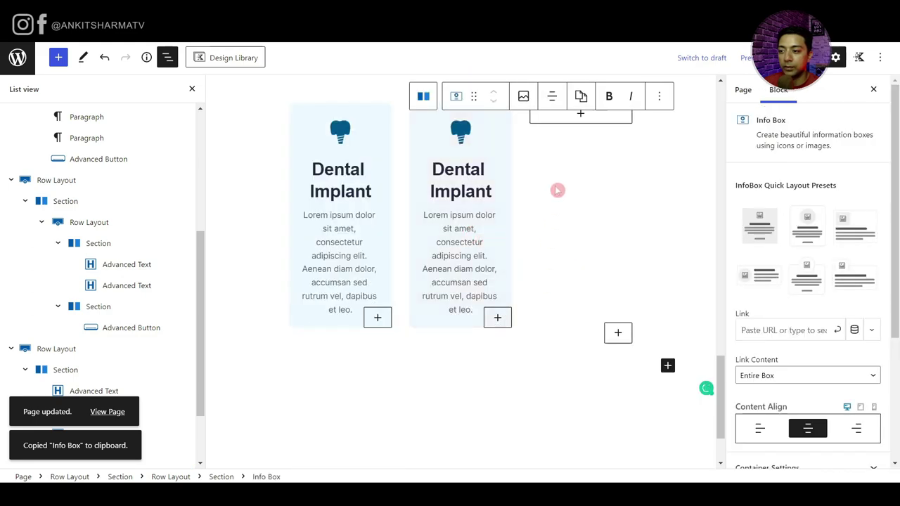
click(576, 232)
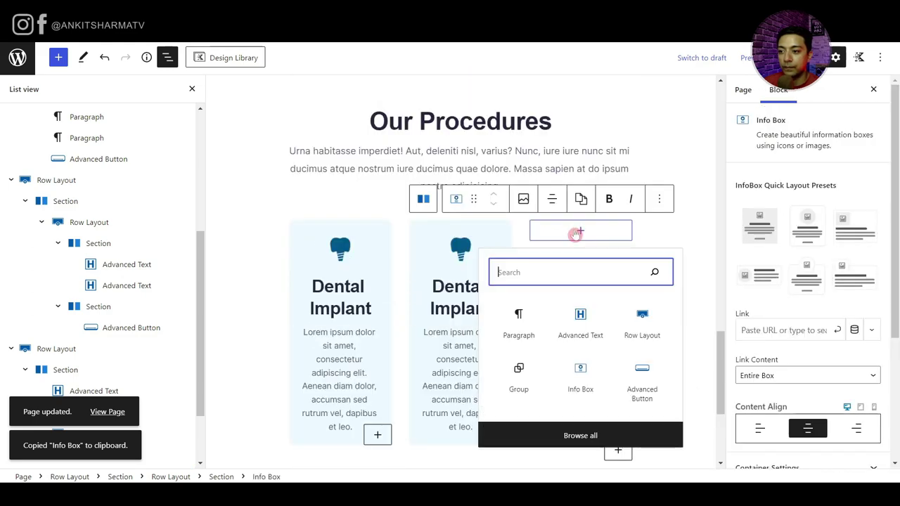
click(518, 317)
key(ctrl+v)
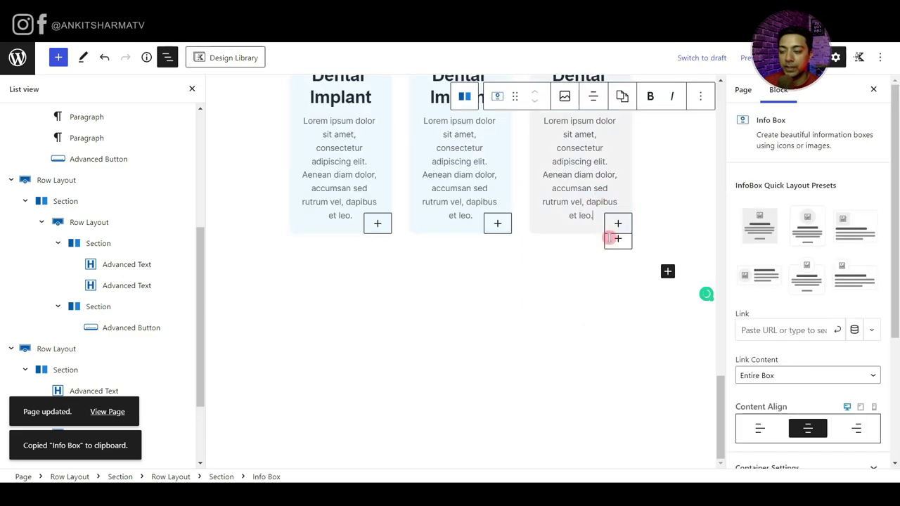
- Update the page and review the "Our Procedures" section on the published site
scroll(489, 296, up, 3)
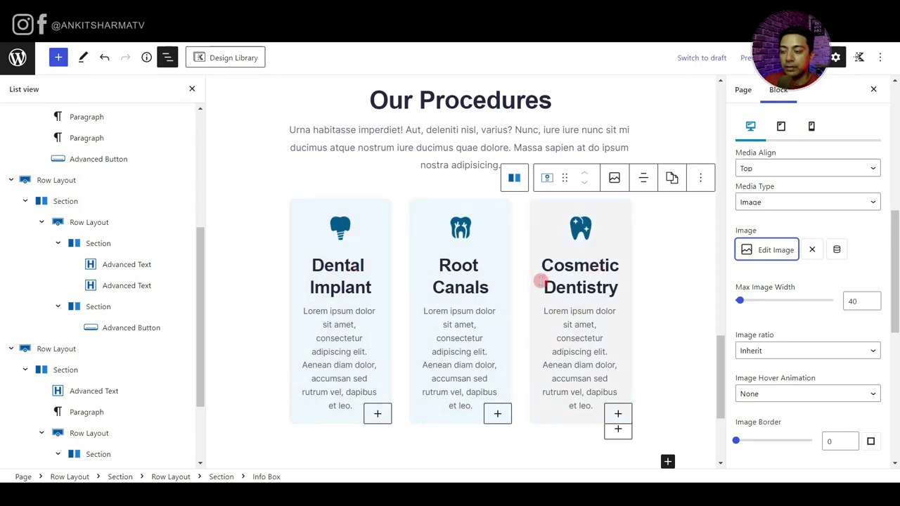
scroll(540, 280, up, 1)
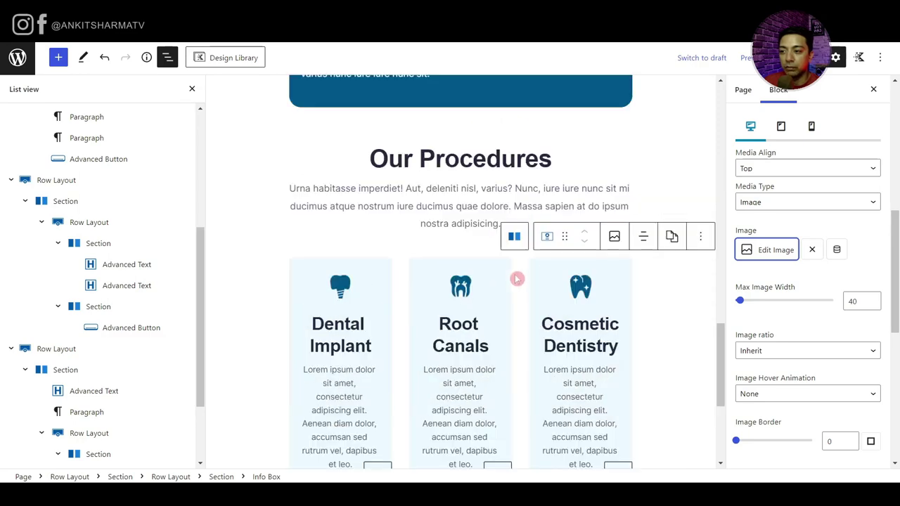
click(445, 158)
click(801, 58)
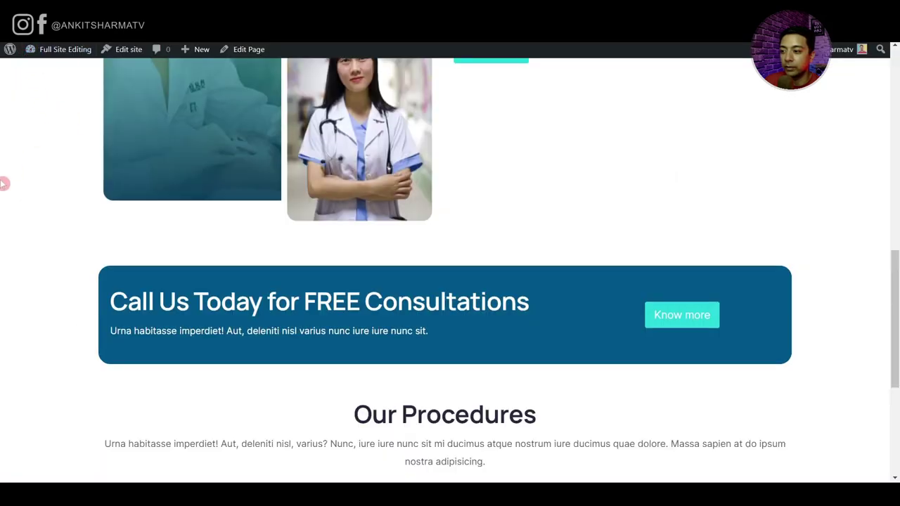
scroll(3, 188, down, 4)
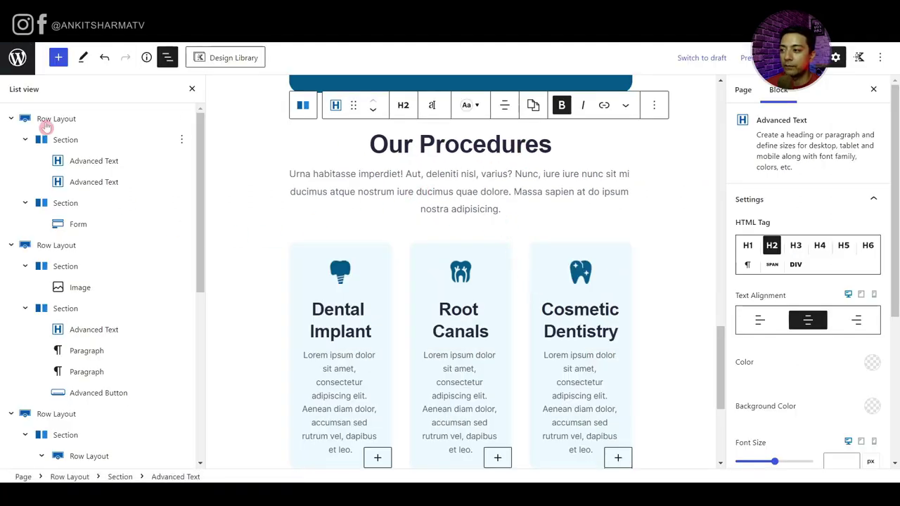
- Collapse all four Row Layouts in the page's block list
click(11, 119)
click(11, 139)
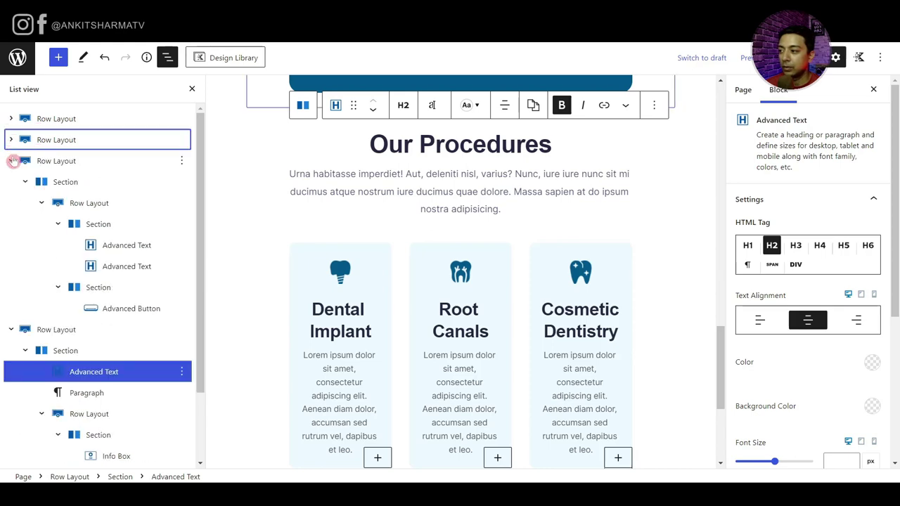
click(10, 161)
click(12, 181)
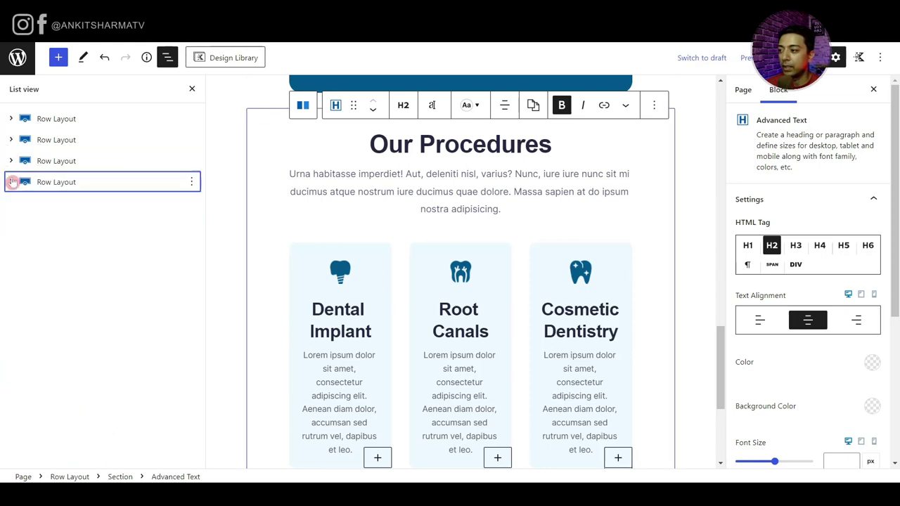
- Add a single-column Row Layout below the "Our Procedures" row
click(60, 183)
scroll(427, 223, down, 3)
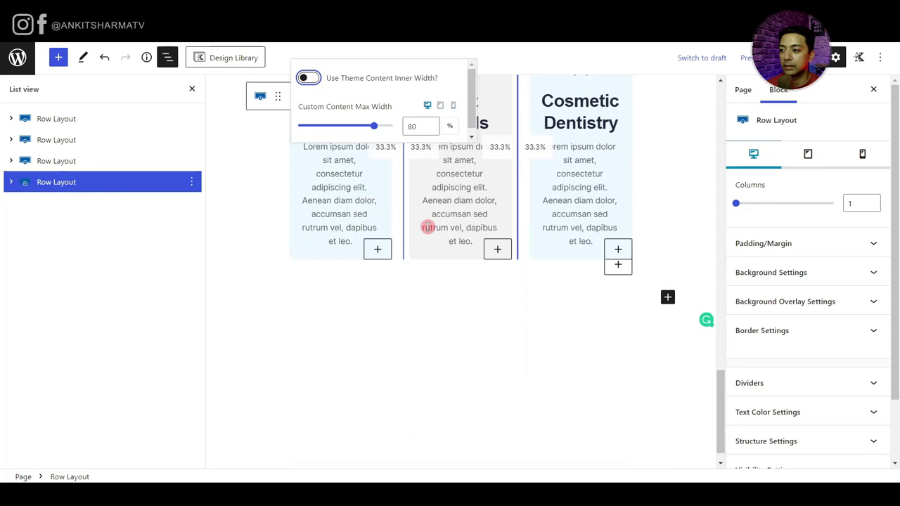
click(99, 182)
scroll(476, 266, down, 3)
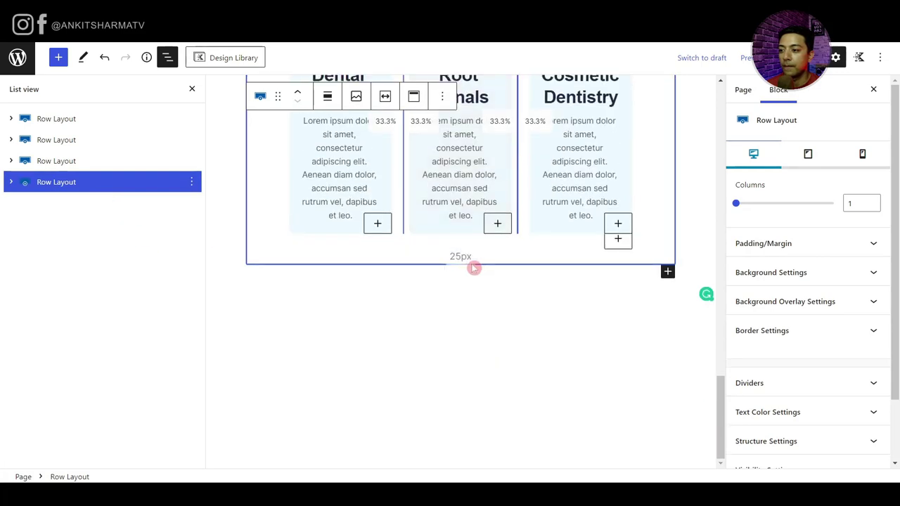
click(667, 272)
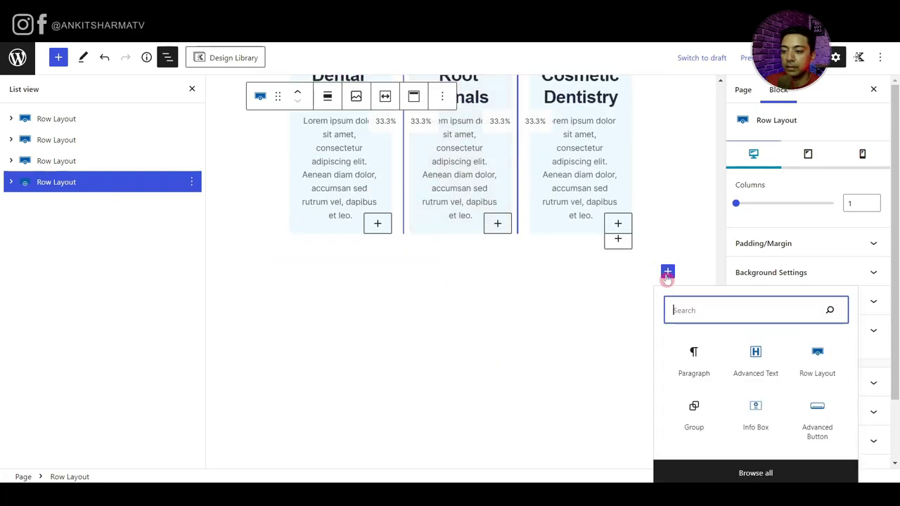
click(818, 364)
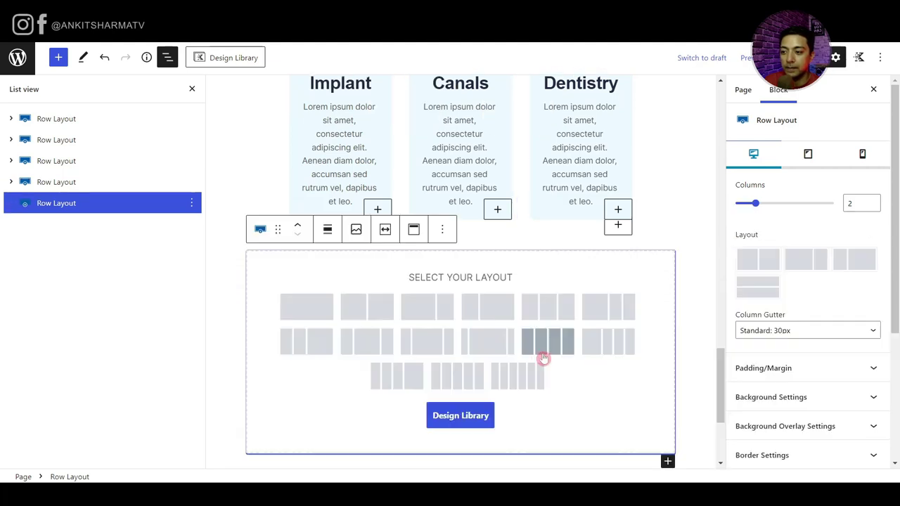
click(298, 313)
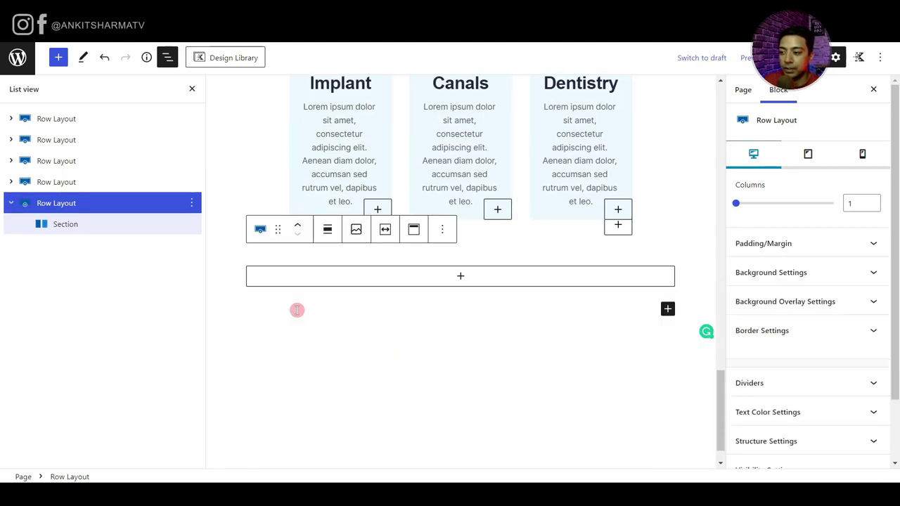
- Add a heading reading "Happy client" to the new row, based on a copy of the "Our Procedures" heading
click(460, 278)
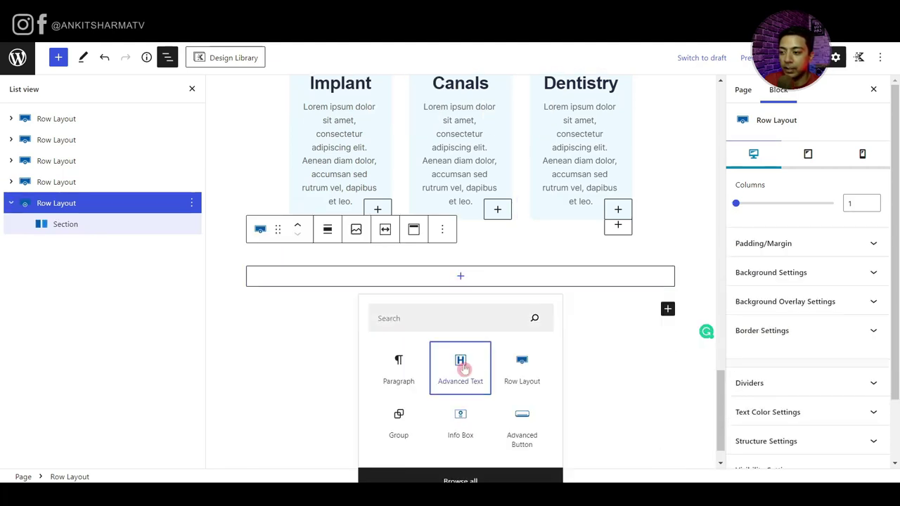
key(Return)
scroll(548, 256, up, 5)
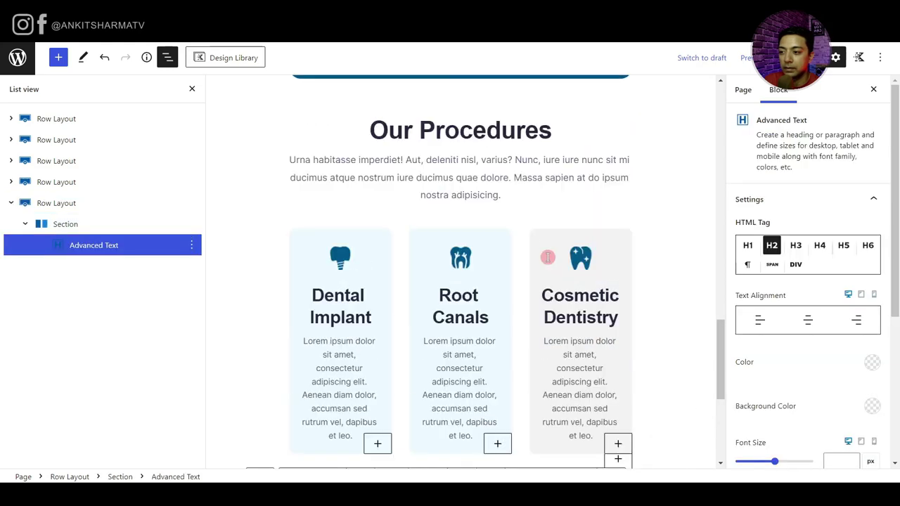
click(511, 246)
click(655, 208)
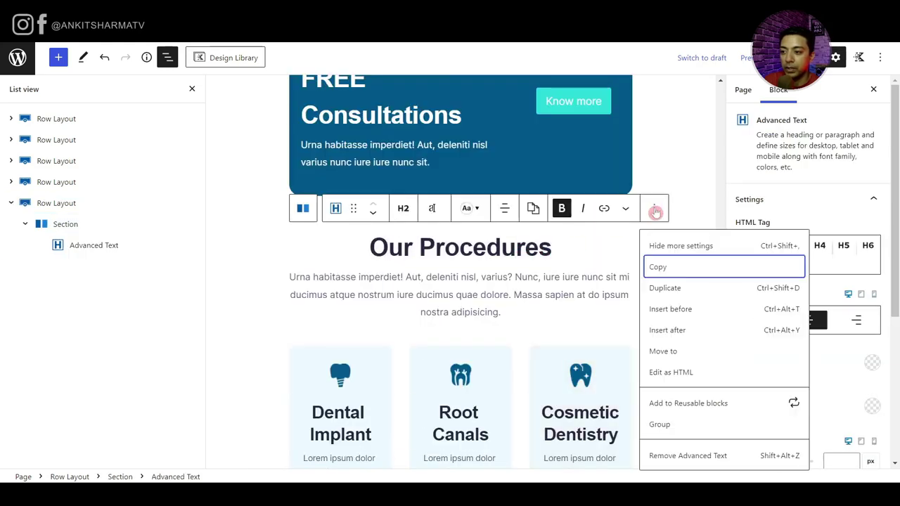
click(659, 268)
scroll(512, 270, down, 5)
click(352, 402)
text(Happy client)
triple_click(476, 288)
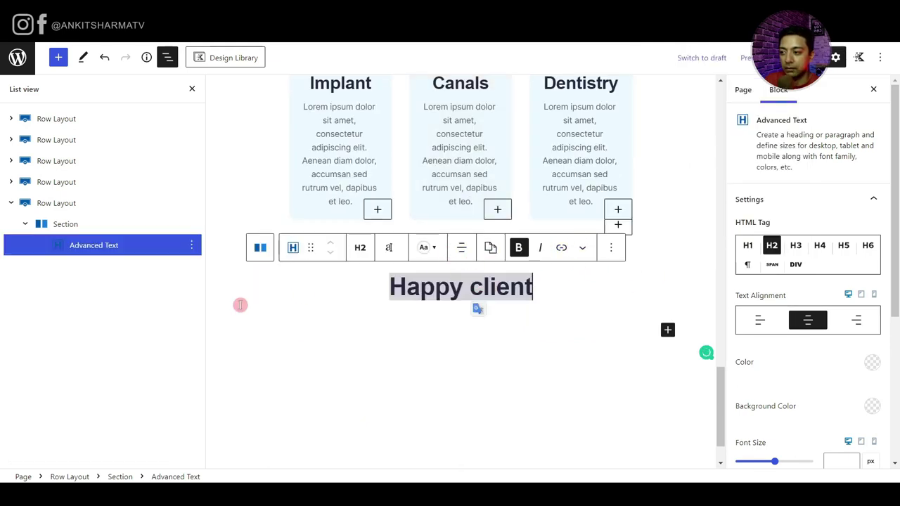
- Enlarge the vertical padding, with about 88 px below the "Happy client" heading and about 56 px below the "Our Procedures" Info Boxes
click(58, 211)
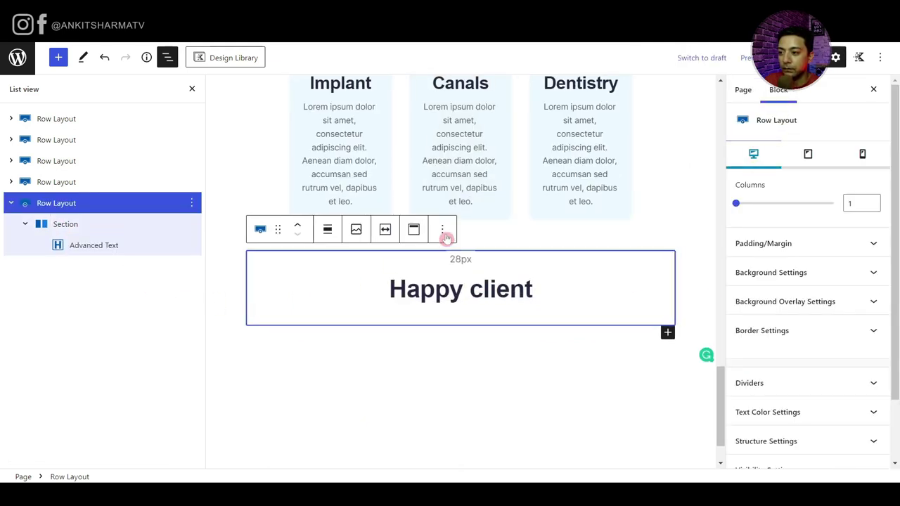
drag(449, 247, 461, 386)
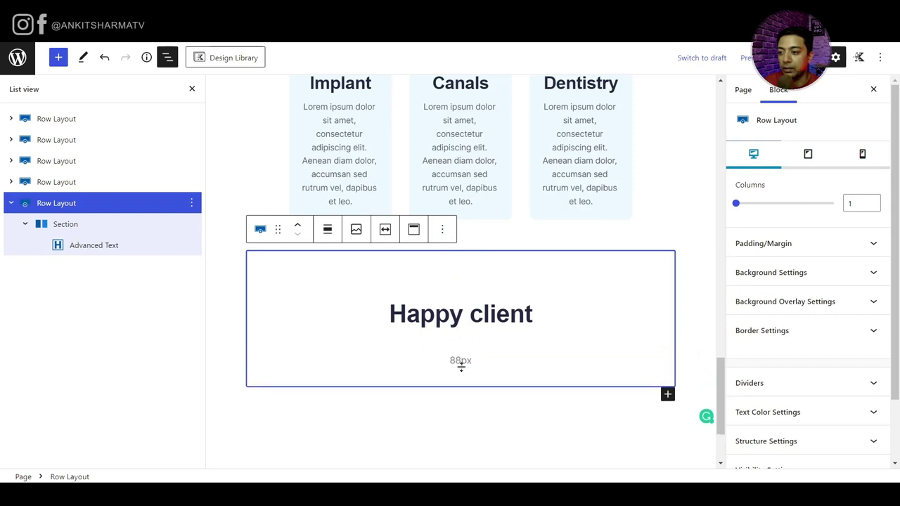
click(57, 182)
scroll(480, 188, up, 2)
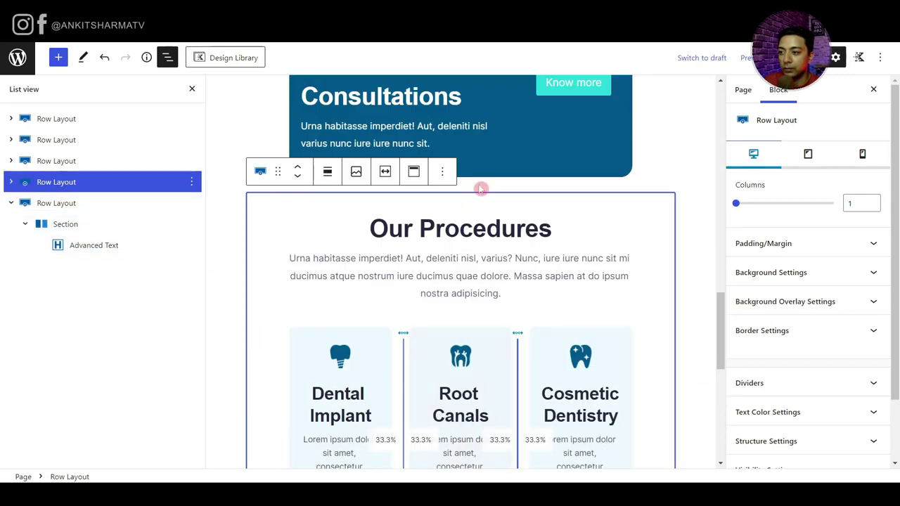
drag(478, 199, 478, 214)
scroll(492, 296, down, 6)
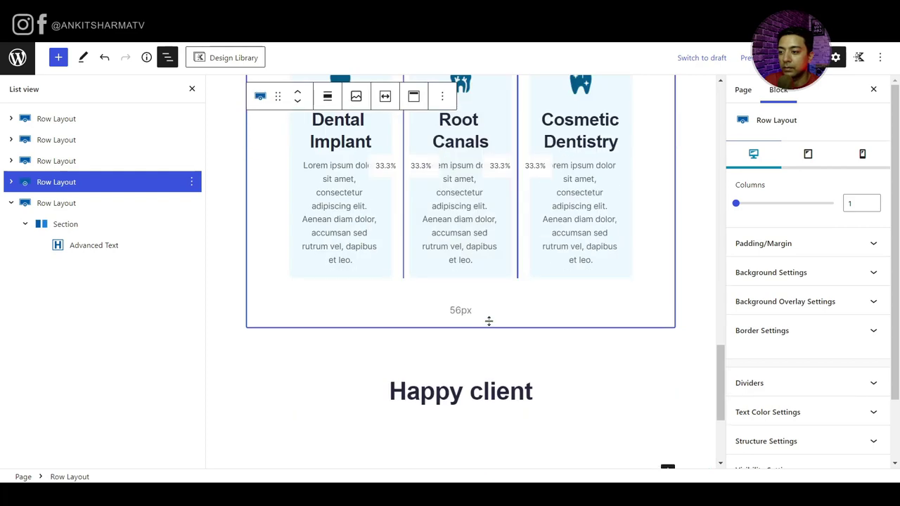
- Insert a two-column Row Layout with equal columns under the "Happy client" heading
click(396, 172)
key(Return)
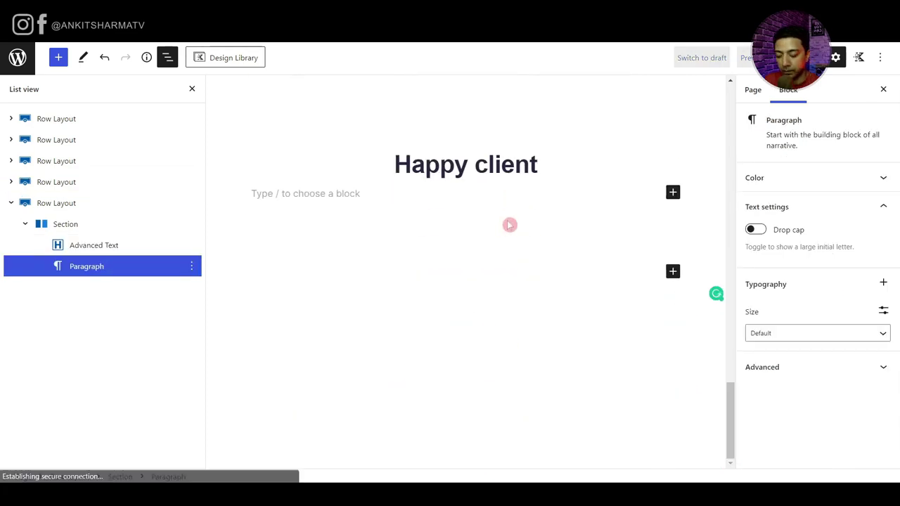
text(/row)
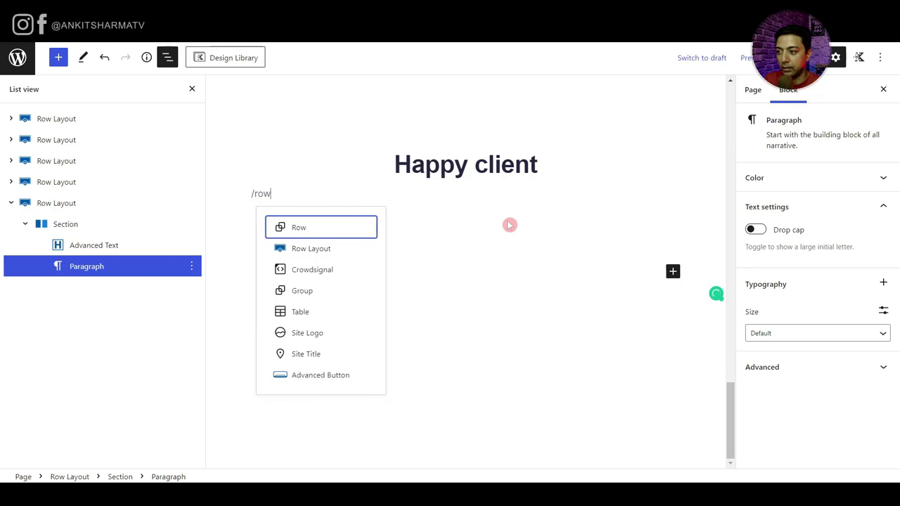
click(315, 228)
click(359, 245)
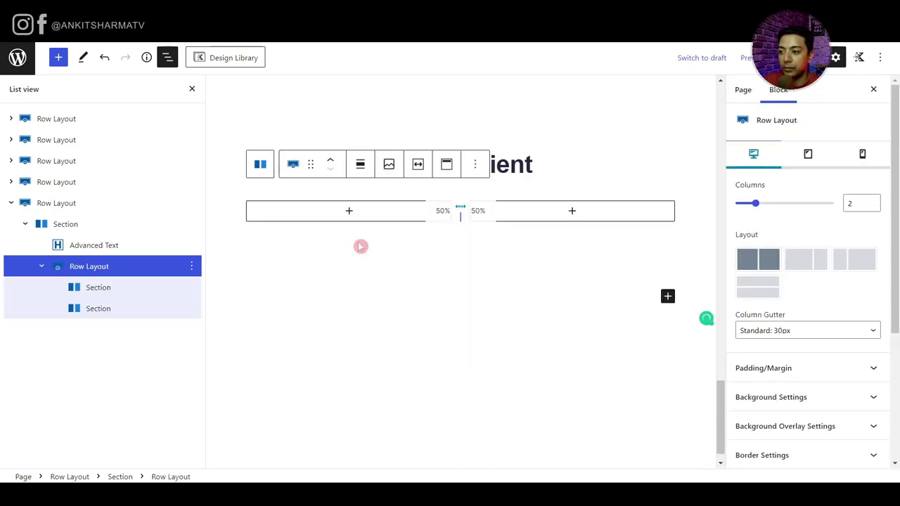
- Insert an Image block in the first column and upload the client's portrait photo
click(350, 213)
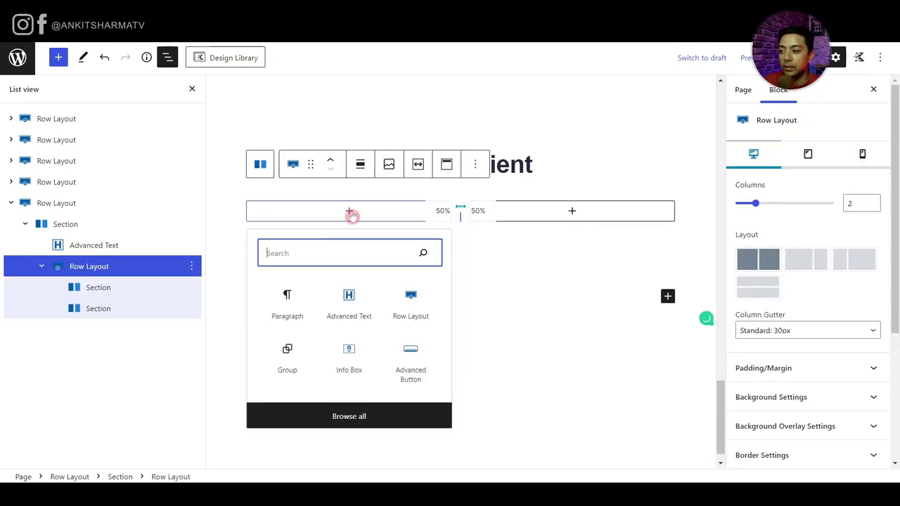
text(im)
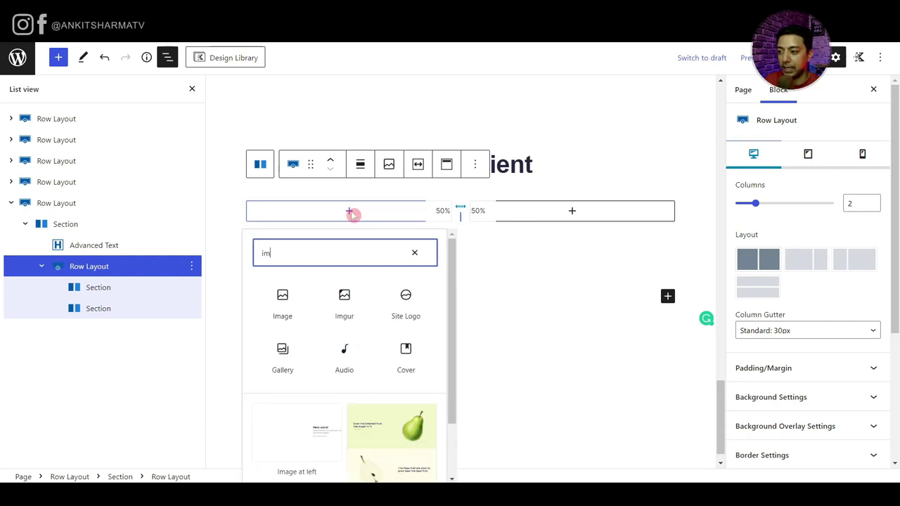
key(Return)
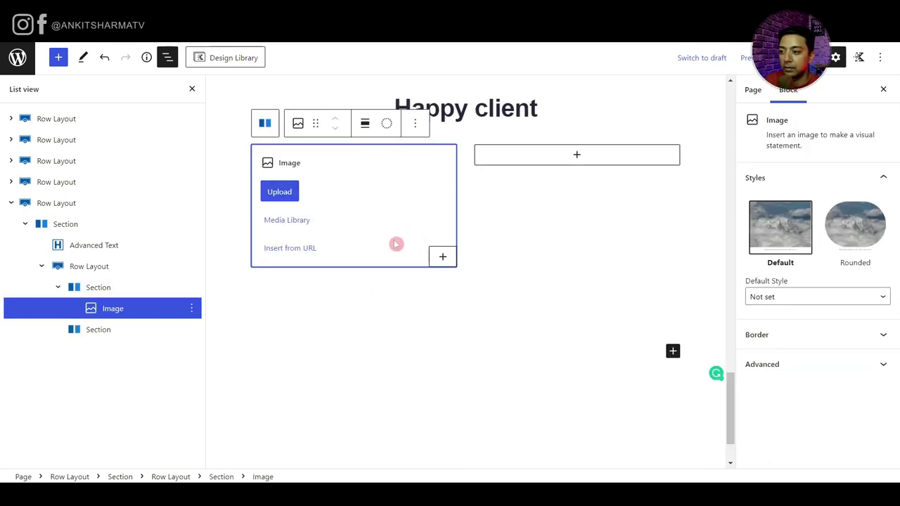
click(279, 194)
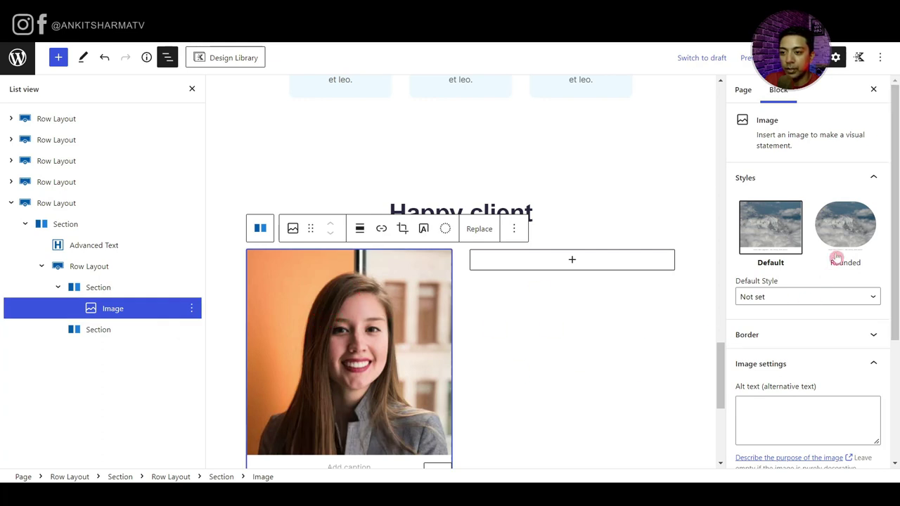
- Apply the Rounded style to the client portrait and scale it to 25%
click(838, 222)
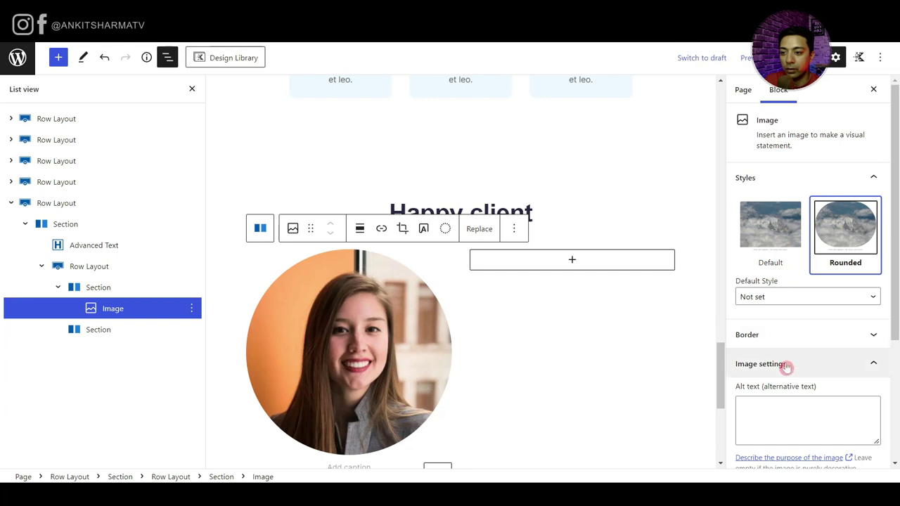
scroll(786, 368, down, 5)
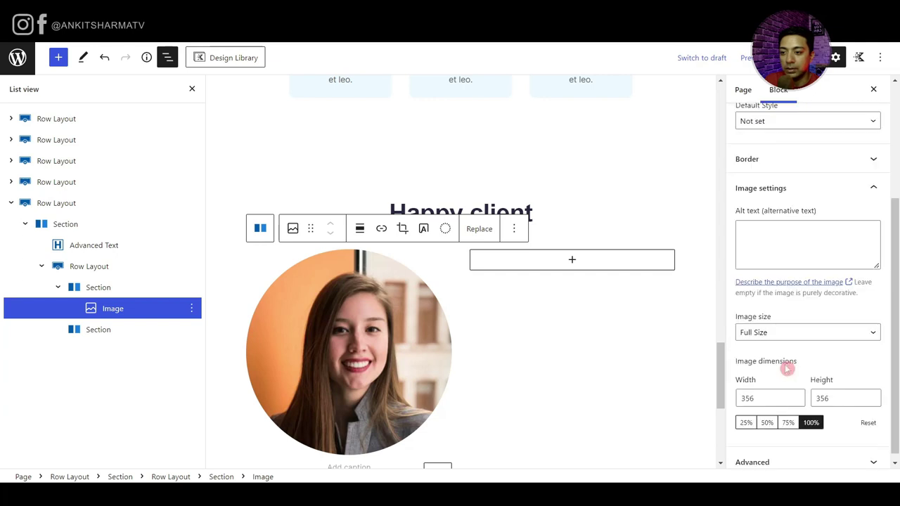
click(746, 415)
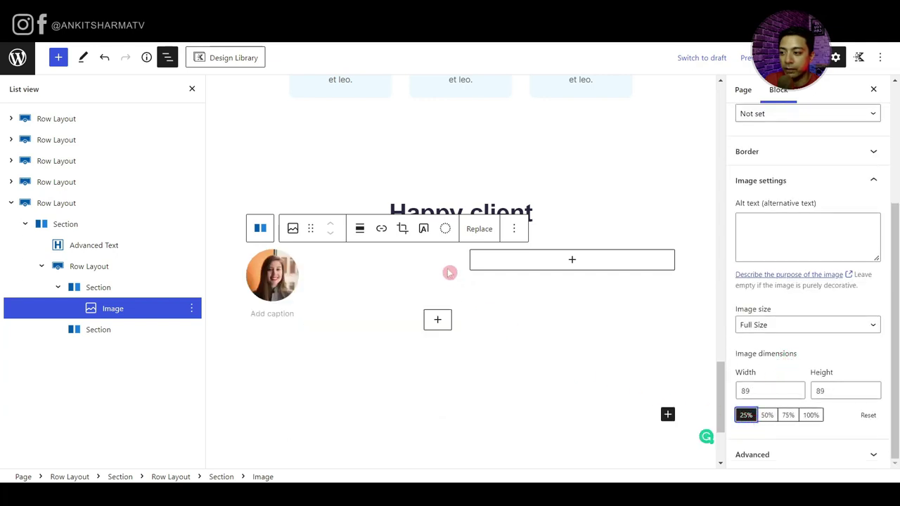
- Center the client portrait and paste the "Ut enim ad minim veniam" testimonial text in a paragraph beneath it
click(360, 230)
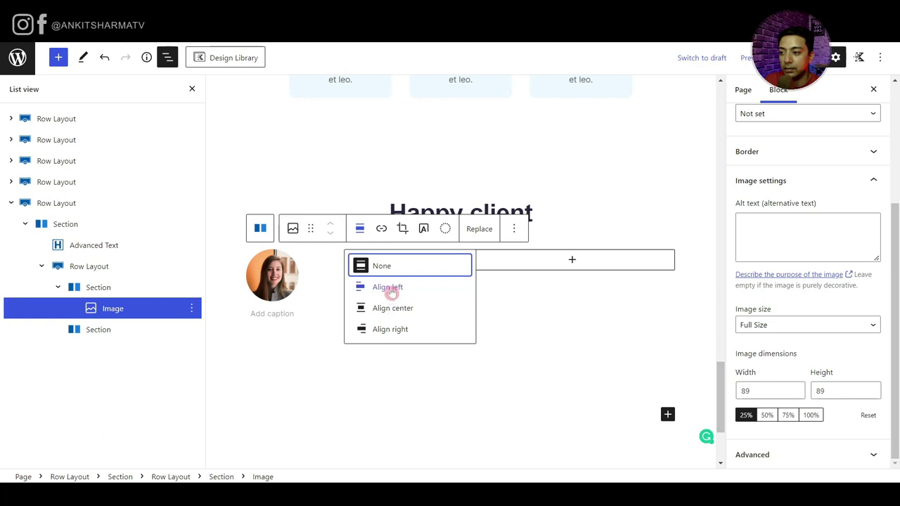
click(389, 289)
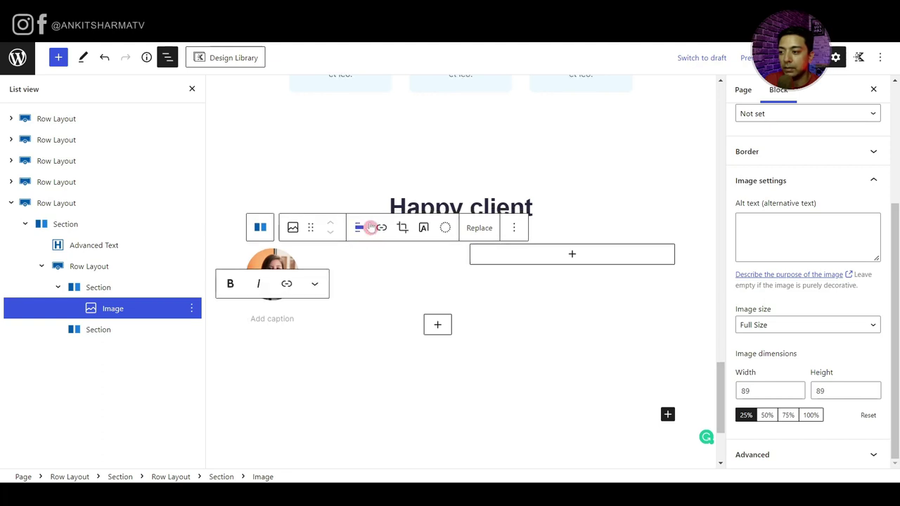
click(191, 309)
click(219, 156)
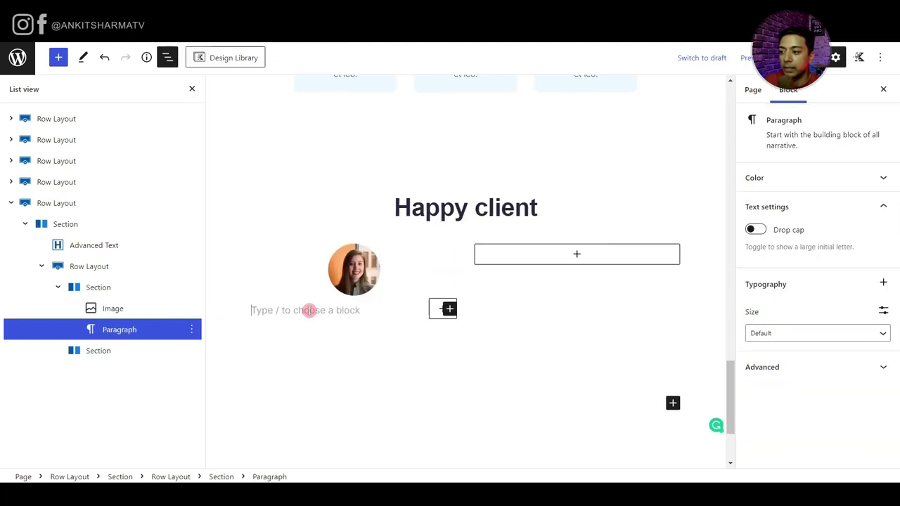
key(ctrl+v)
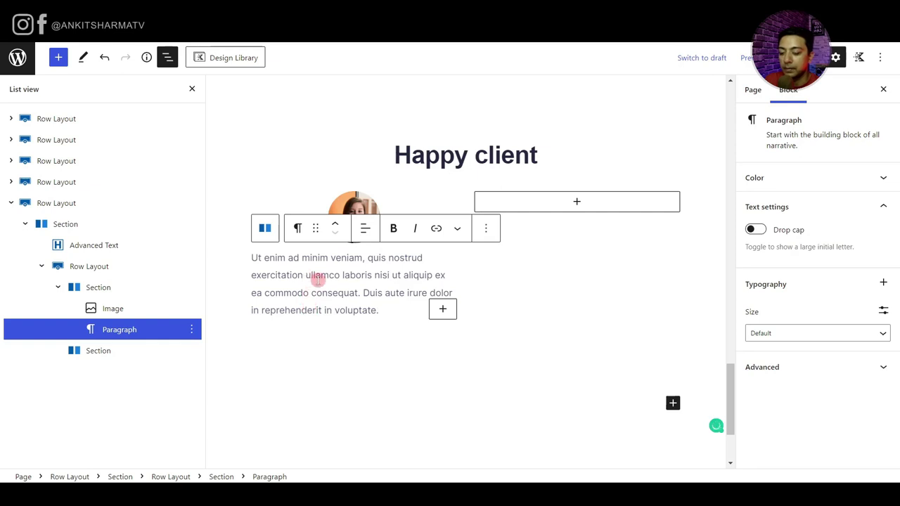
- Add a bold, centered paragraph reading "Lorem Ipsum" below the testimonial text
key(Return)
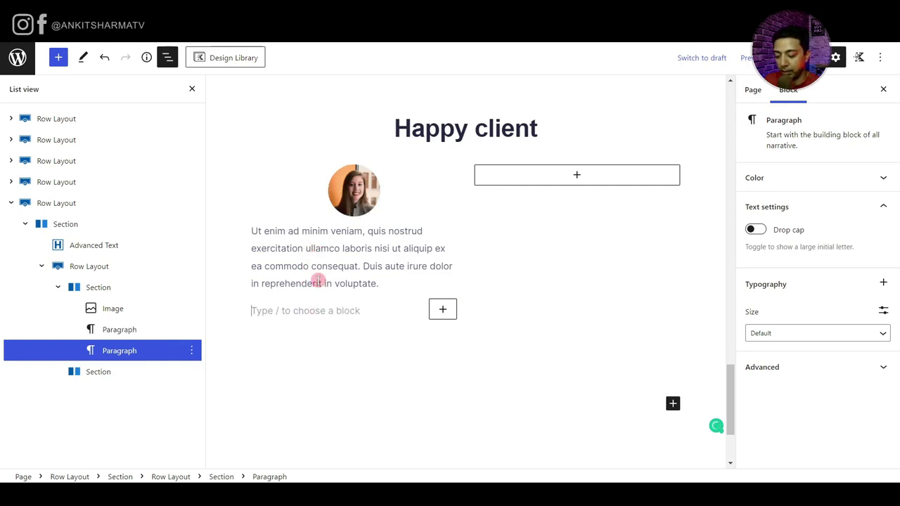
text(Lorem Ipsum)
triple_click(267, 304)
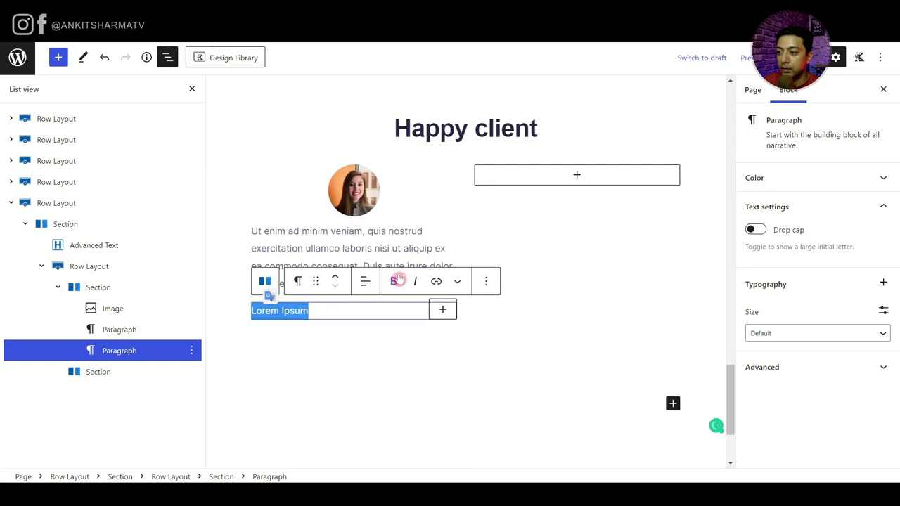
click(396, 281)
click(365, 281)
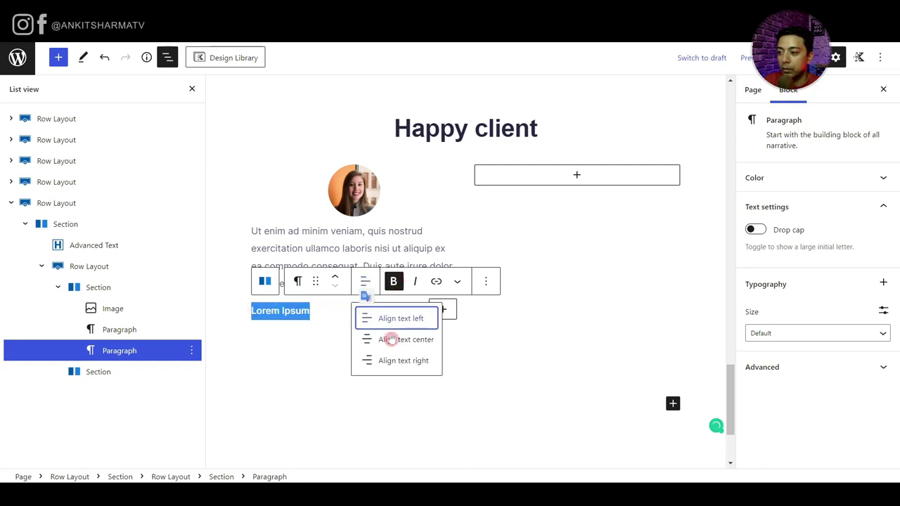
click(392, 339)
- Center-align the testimonial paragraph under the client portrait
click(336, 247)
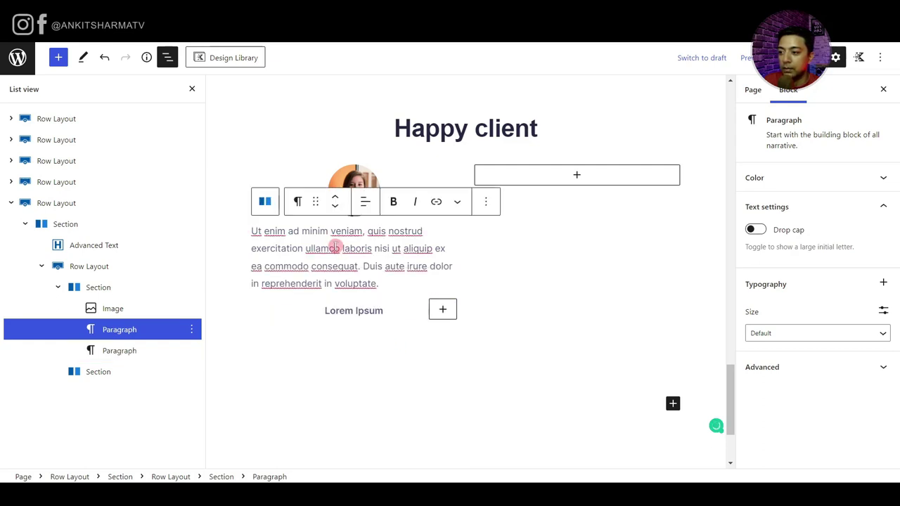
click(362, 202)
click(382, 257)
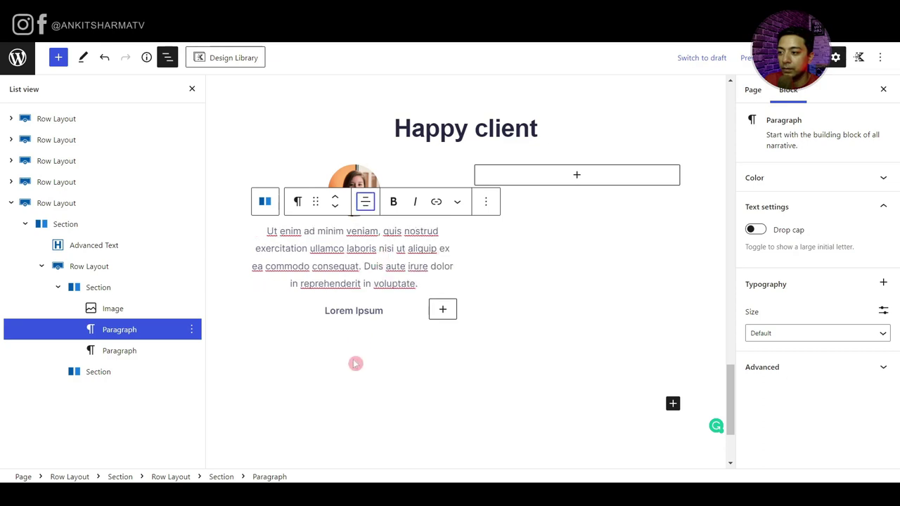
- Add an Icon block below the "Lorem Ipsum" paragraph and choose the solid star icon for it
click(422, 313)
key(Return)
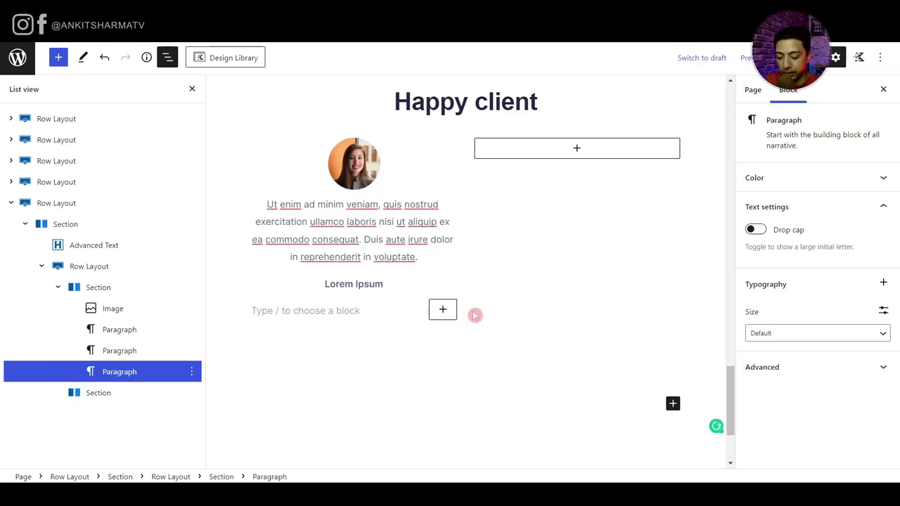
text(/icon)
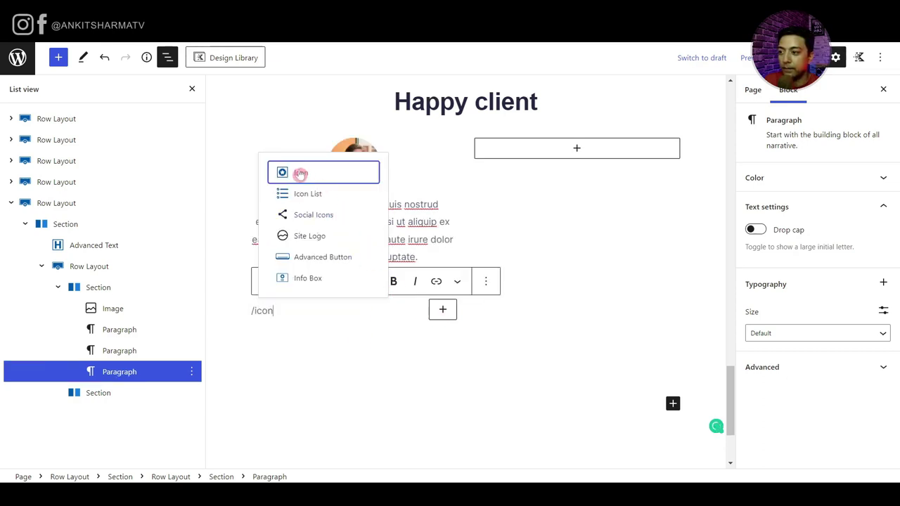
click(302, 175)
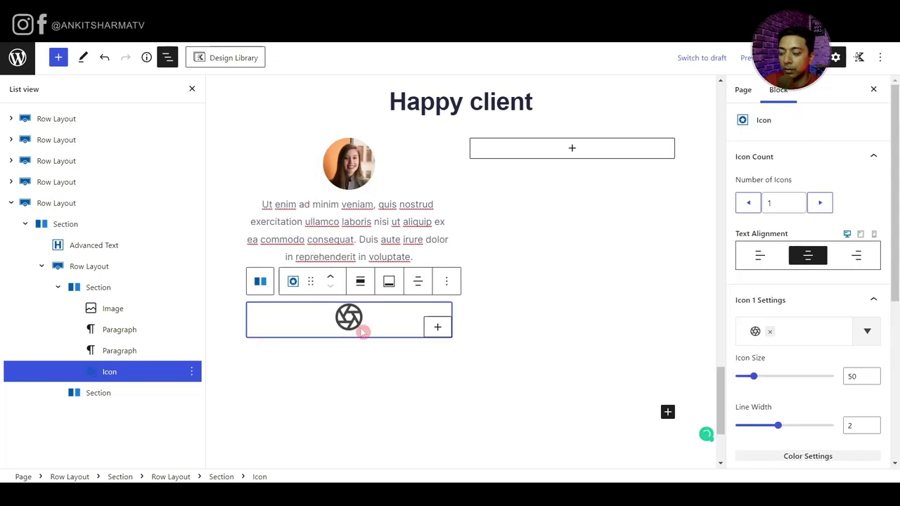
click(803, 333)
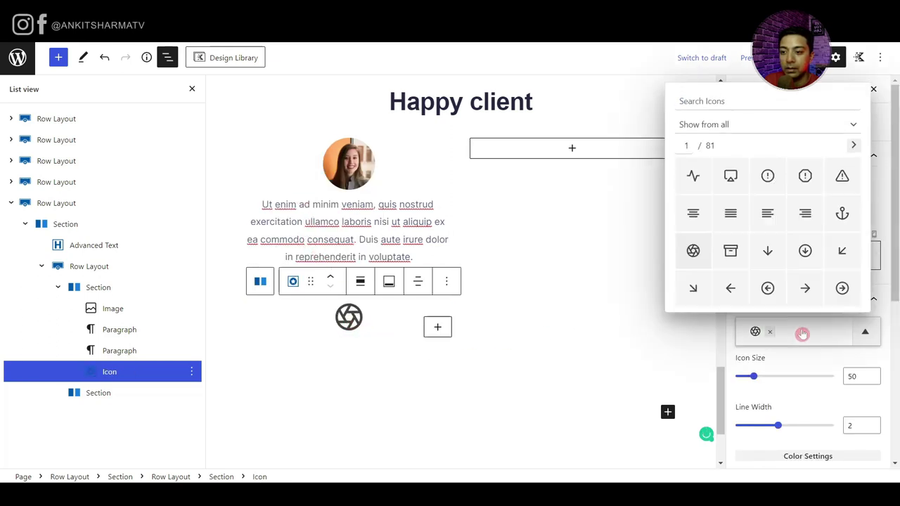
text(star)
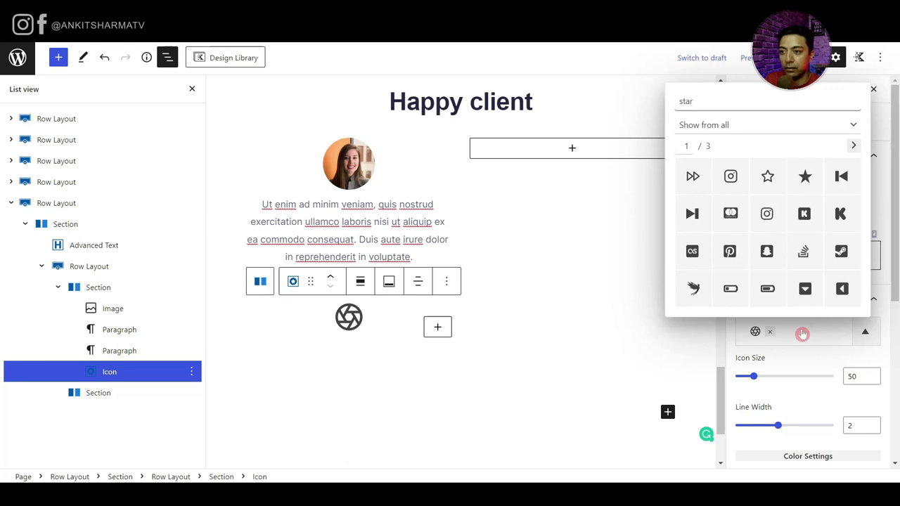
click(804, 177)
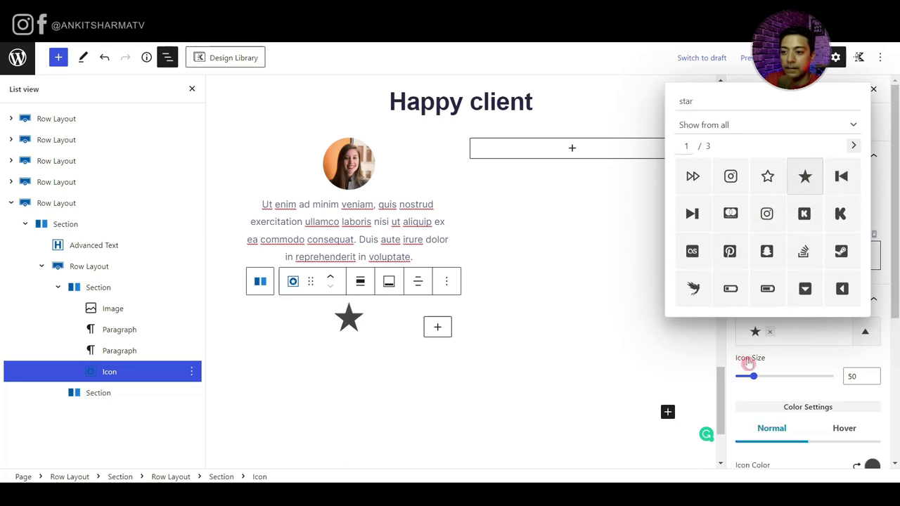
- Set the star icon's size to 20
double_click(852, 376)
text(30)
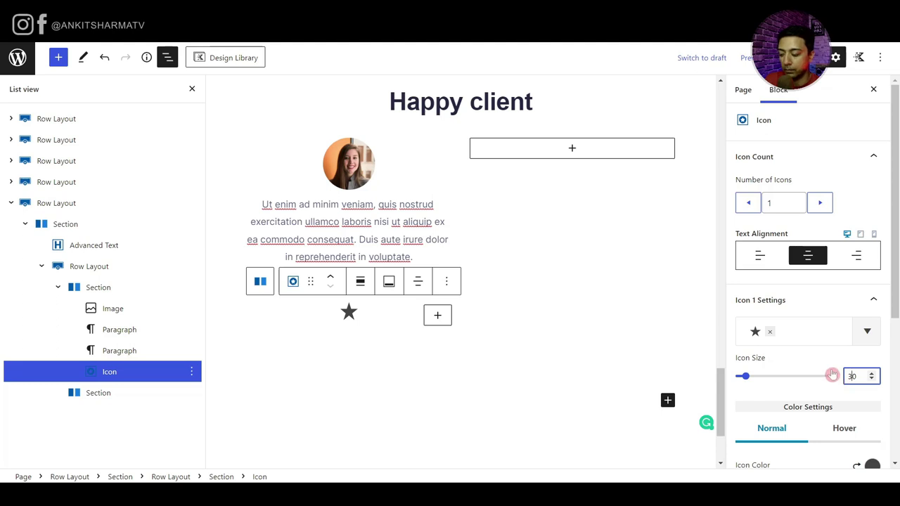
key(BackSpace)
text(2)
- Change the star icon's colour to orange
scroll(806, 363, down, 2)
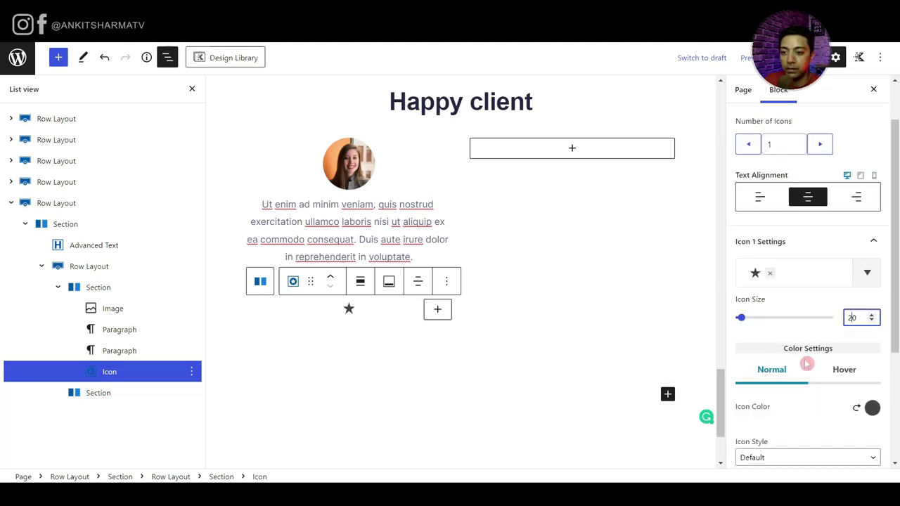
click(873, 351)
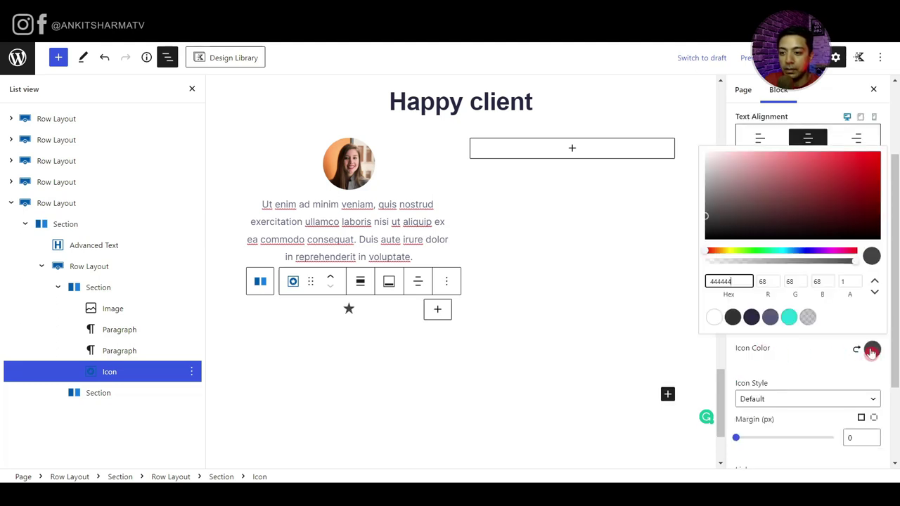
click(729, 255)
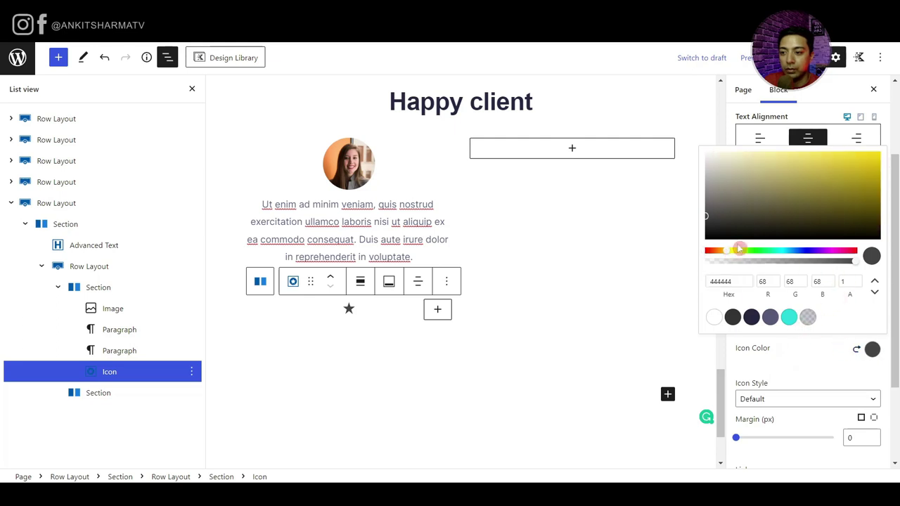
drag(793, 211, 855, 156)
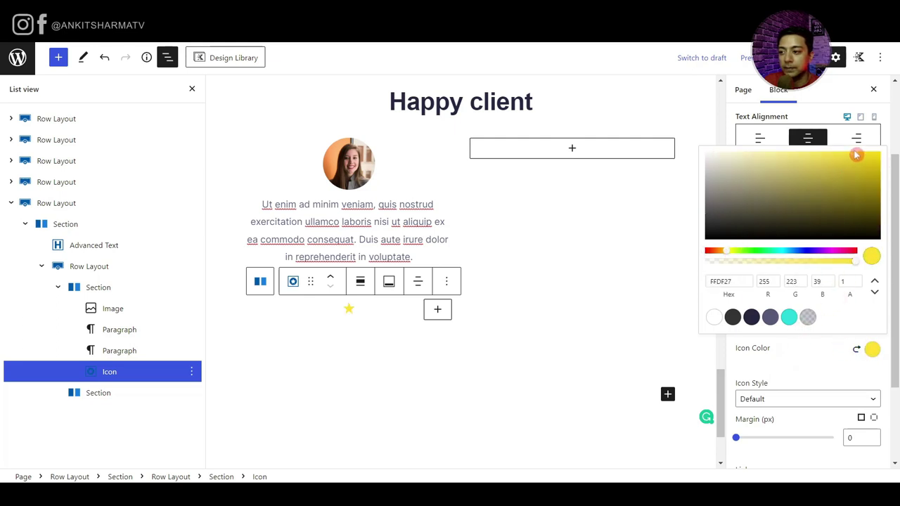
click(720, 255)
click(359, 309)
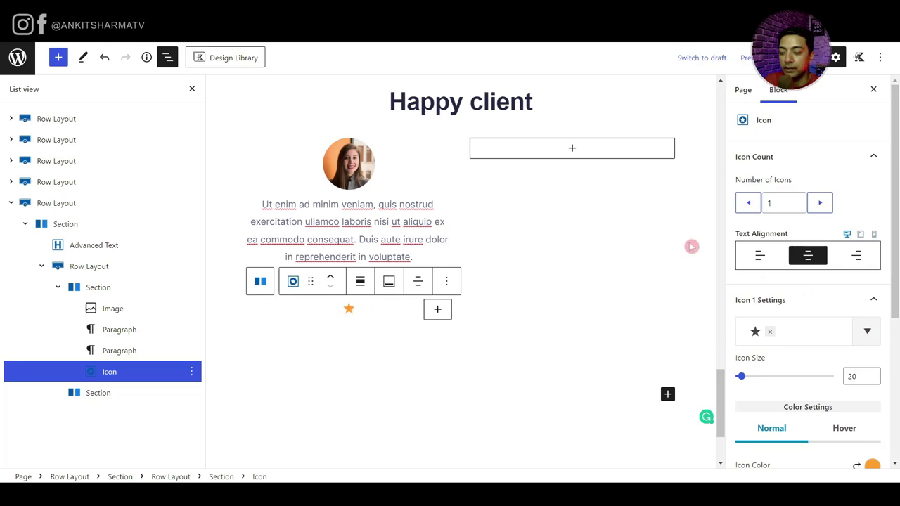
- Increase the number of icons in the star block to 5
click(821, 203)
click(822, 204)
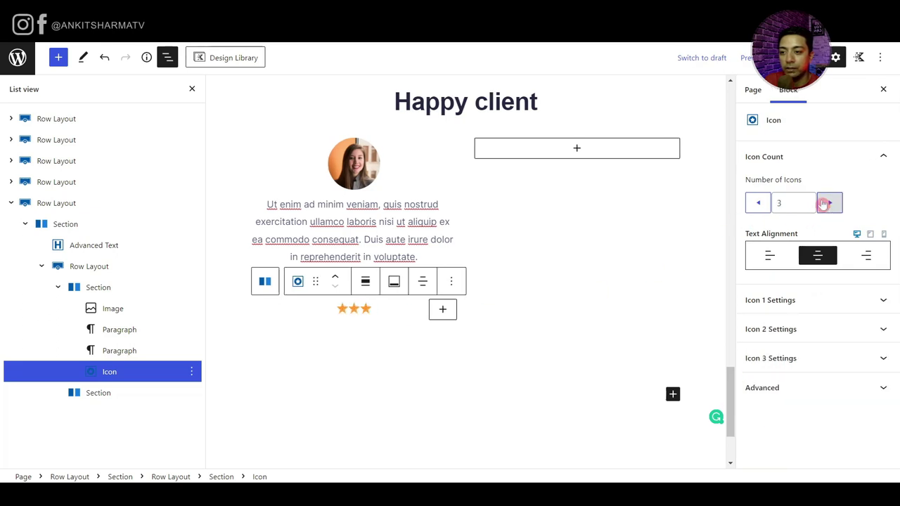
click(828, 204)
click(830, 204)
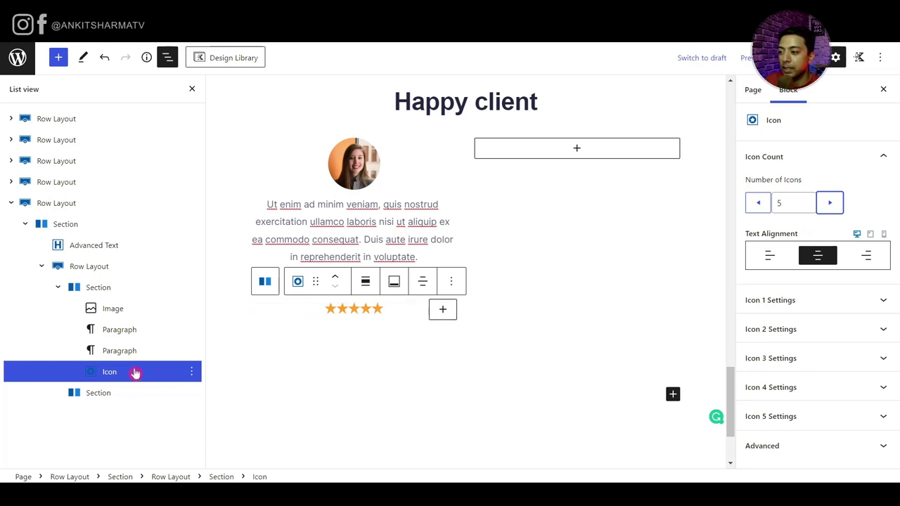
- Vertically align the two-column testimonial row to the middle
click(81, 266)
click(447, 102)
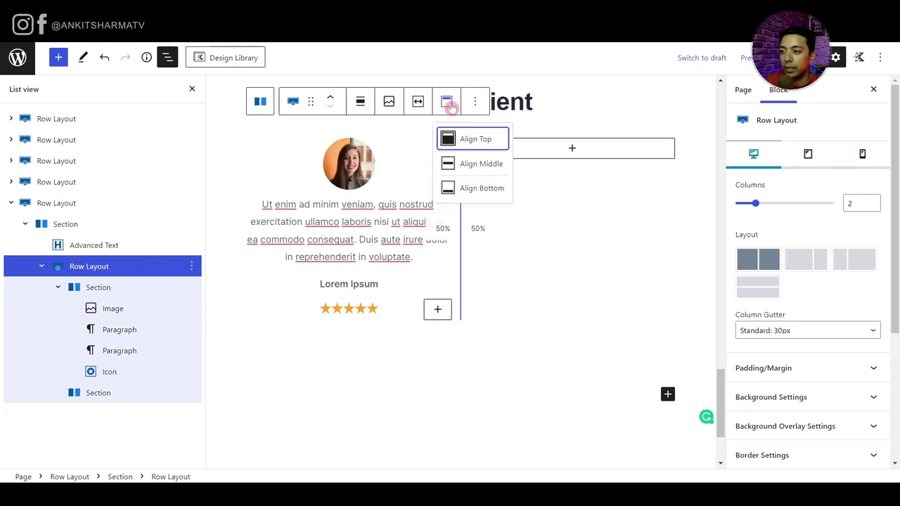
click(467, 163)
key(ctrl+z)
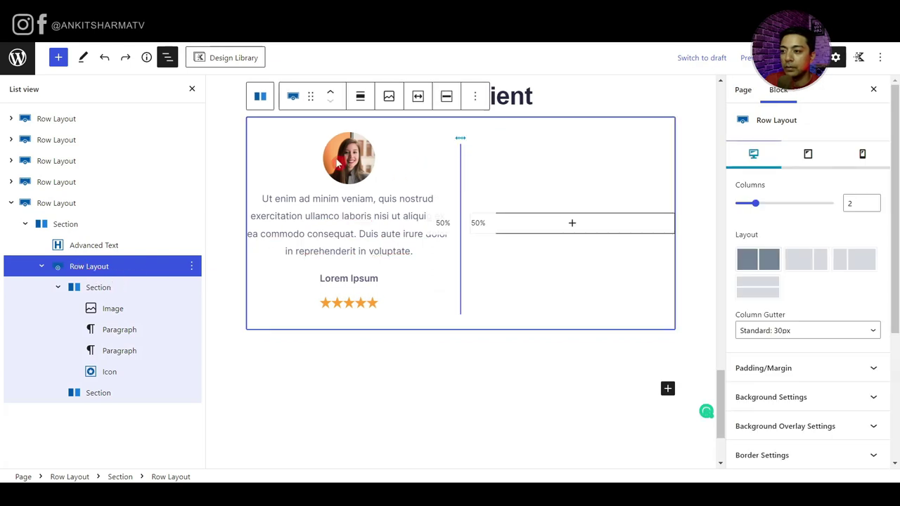
- Copy the client portrait from the first testimonial column into the empty second column
click(367, 169)
click(591, 111)
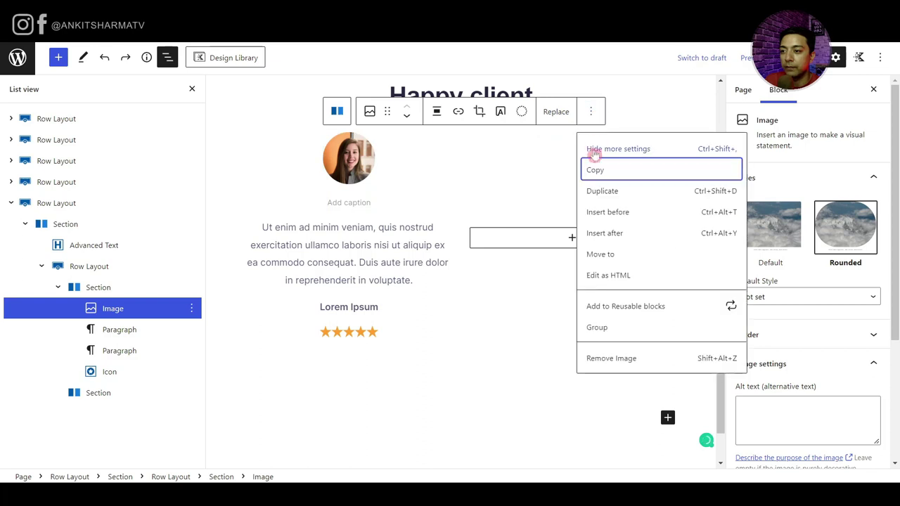
click(596, 172)
click(570, 239)
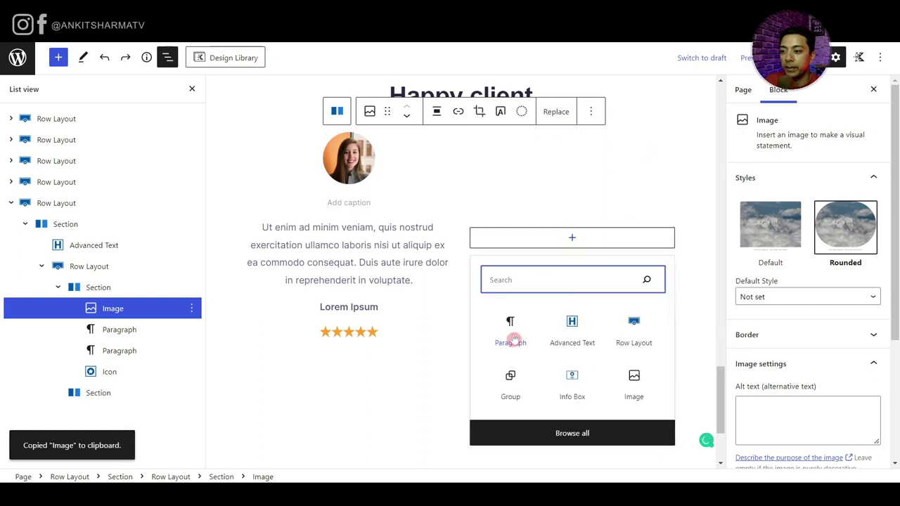
click(518, 330)
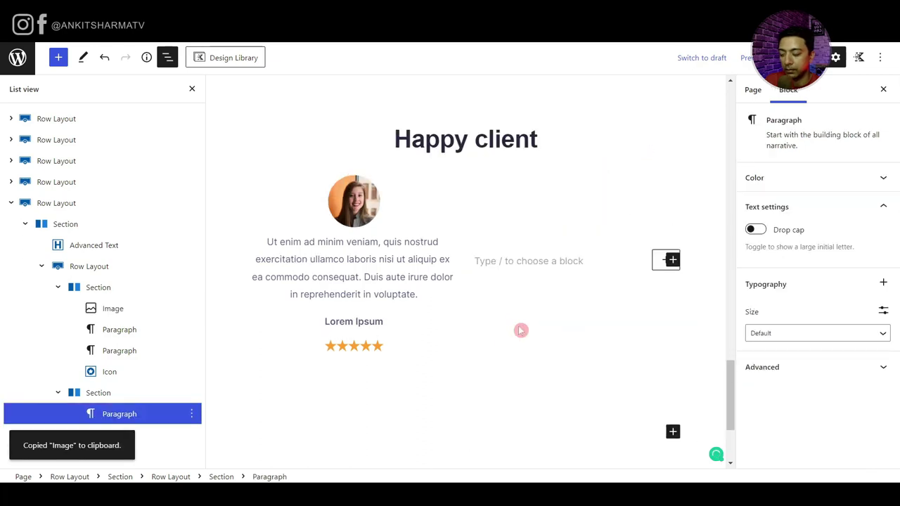
key(ctrl+v)
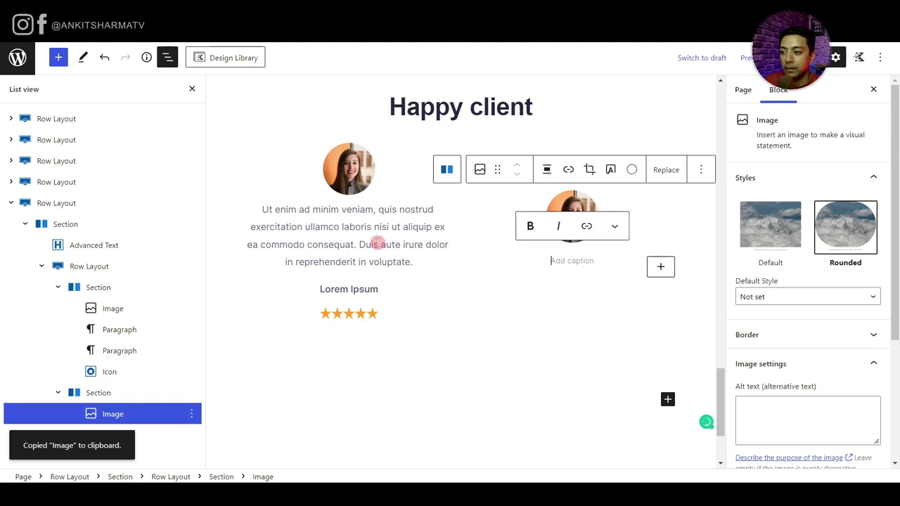
- Copy the testimonial text, "Lorem Ipsum" paragraph and star icons beneath the portrait in the second column
click(378, 241)
click(485, 179)
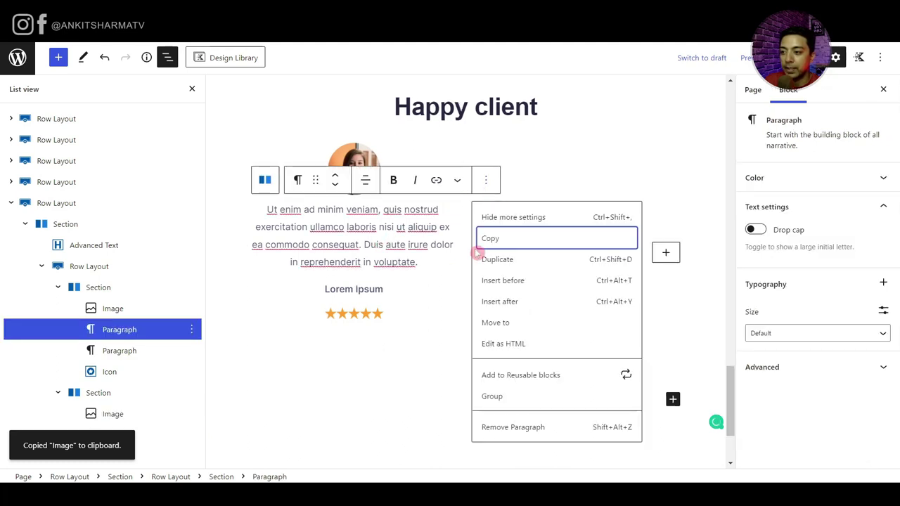
click(490, 239)
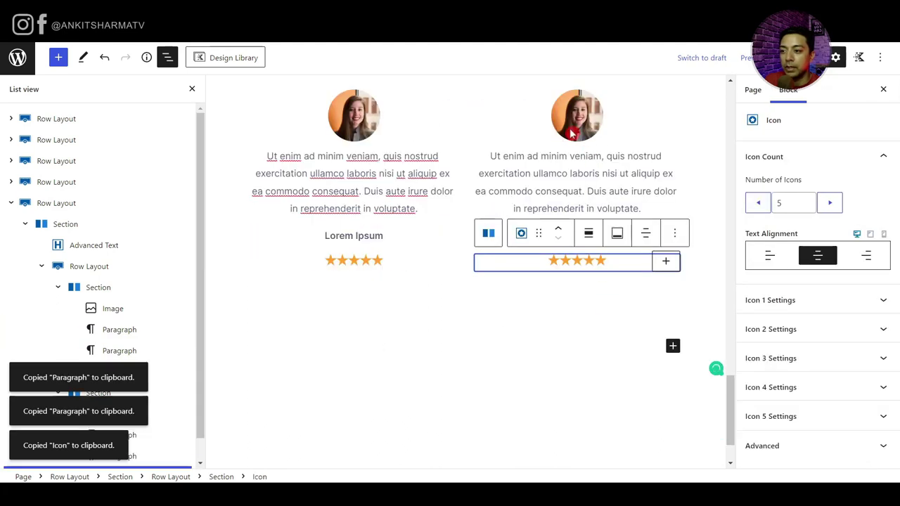
- Replace the second column's portrait with team_1.jpg and scale it to 25%
click(571, 132)
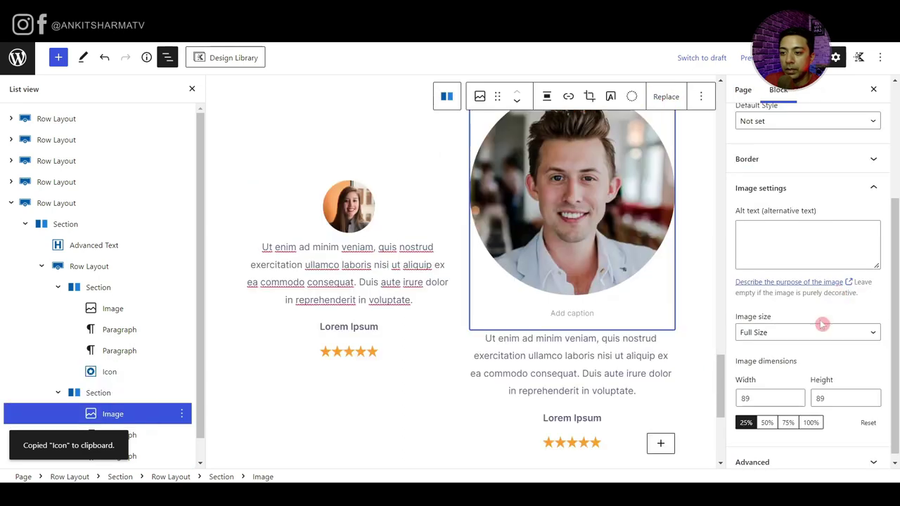
click(767, 415)
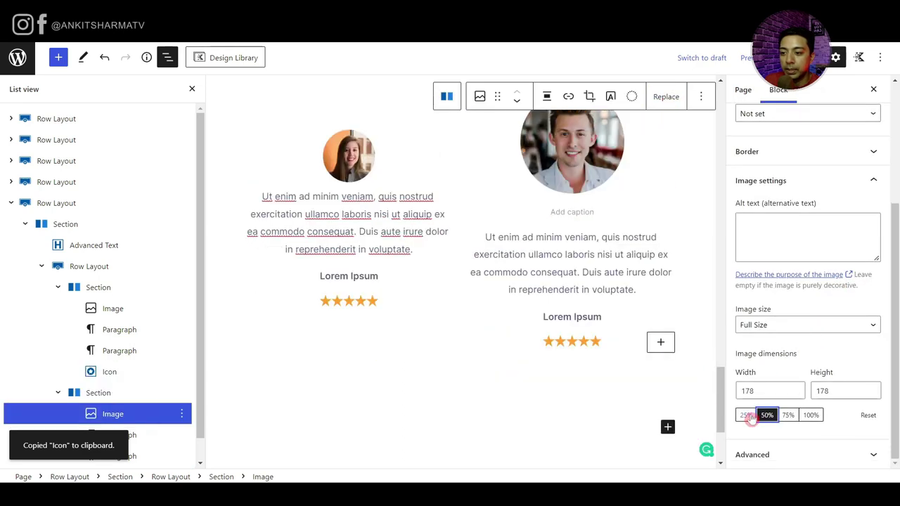
click(747, 415)
click(589, 314)
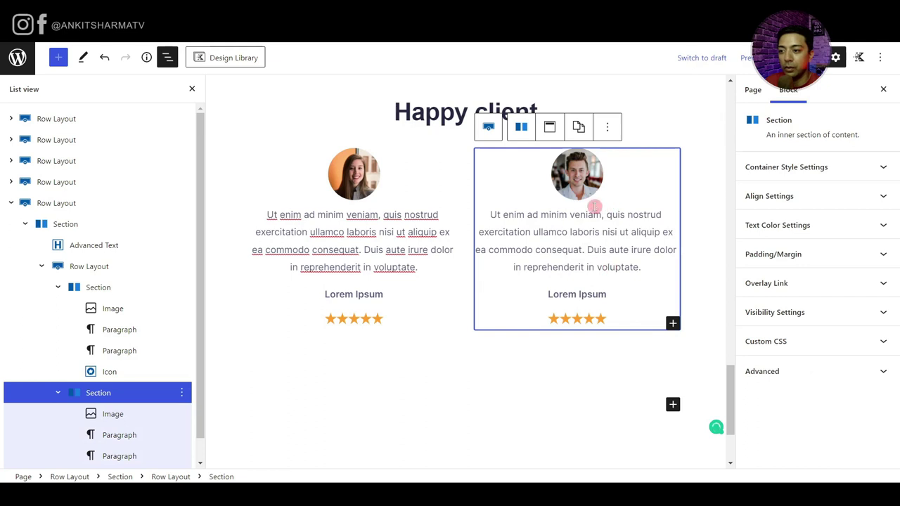
- Wrap the second column's portrait in a Group block
scroll(161, 368, down, 1)
click(182, 395)
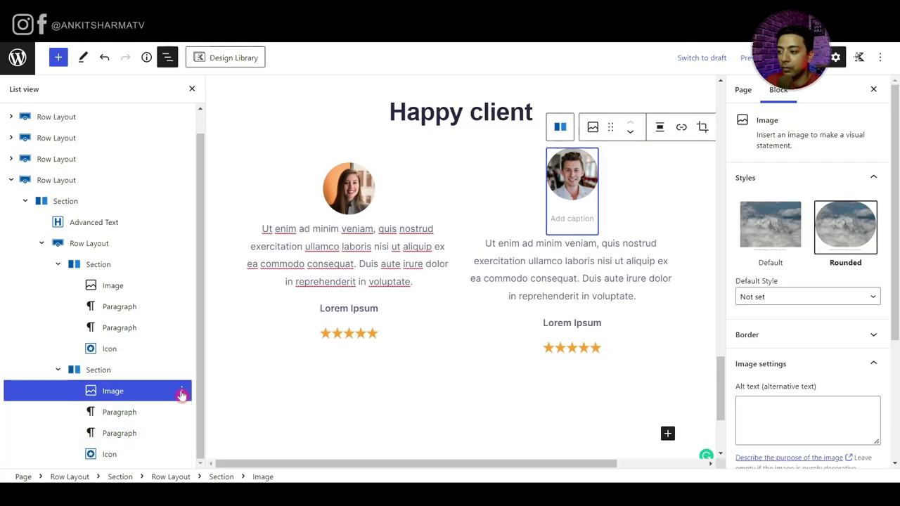
click(181, 394)
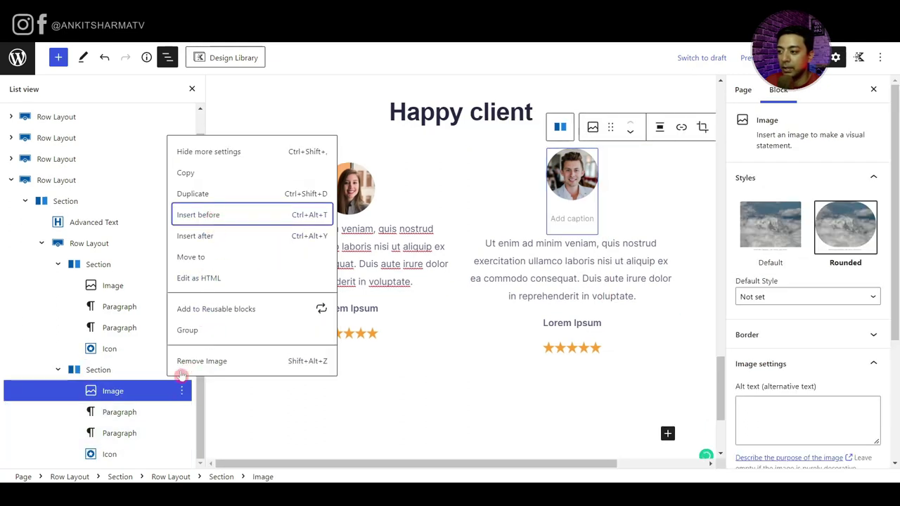
key(Return)
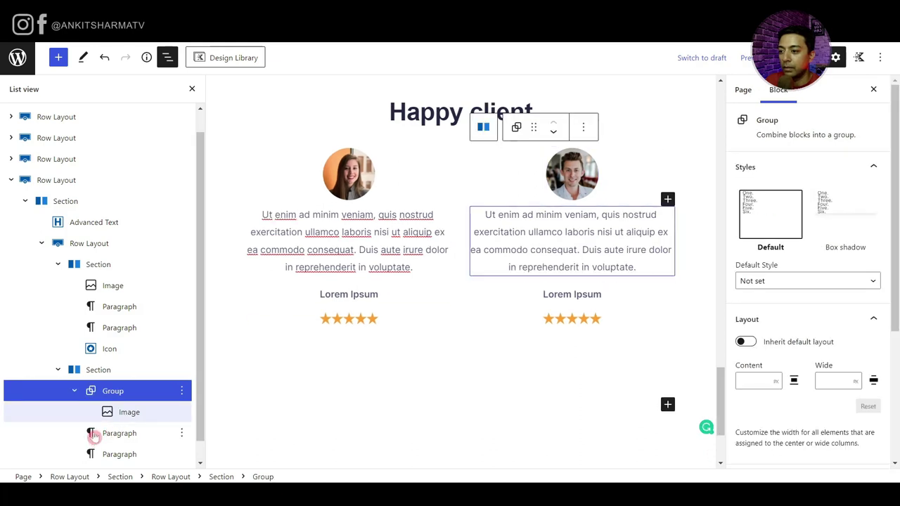
- Move the second column's paragraphs and star icons into the group, with "Lorem Ipsum" directly under the portrait and the stars last
drag(93, 435, 135, 409)
scroll(102, 437, down, 1)
drag(98, 454, 132, 464)
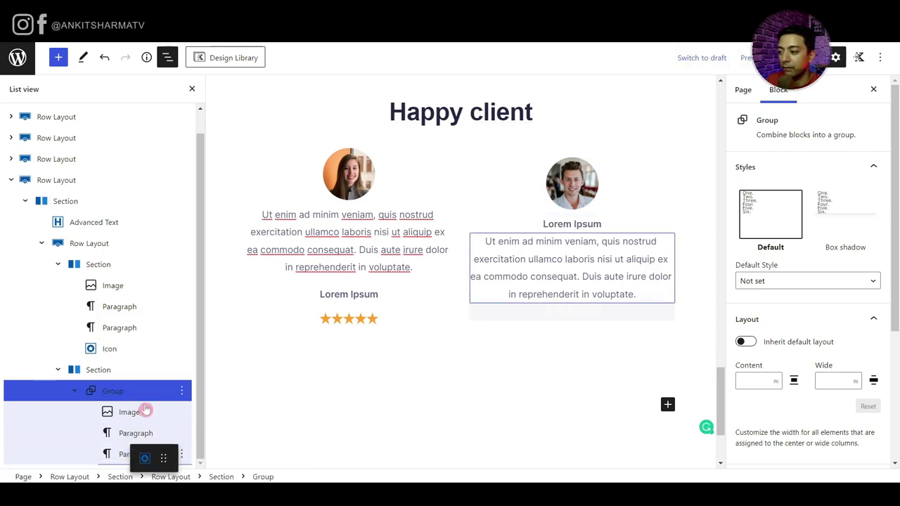
drag(146, 410, 145, 411)
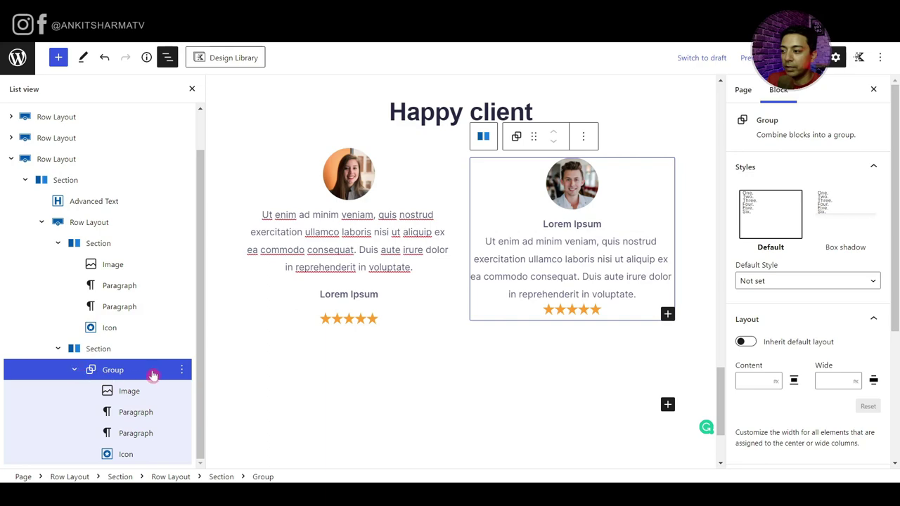
- Duplicate the second column's testimonial group and replace the copy's portrait with team_2.jpg
click(181, 369)
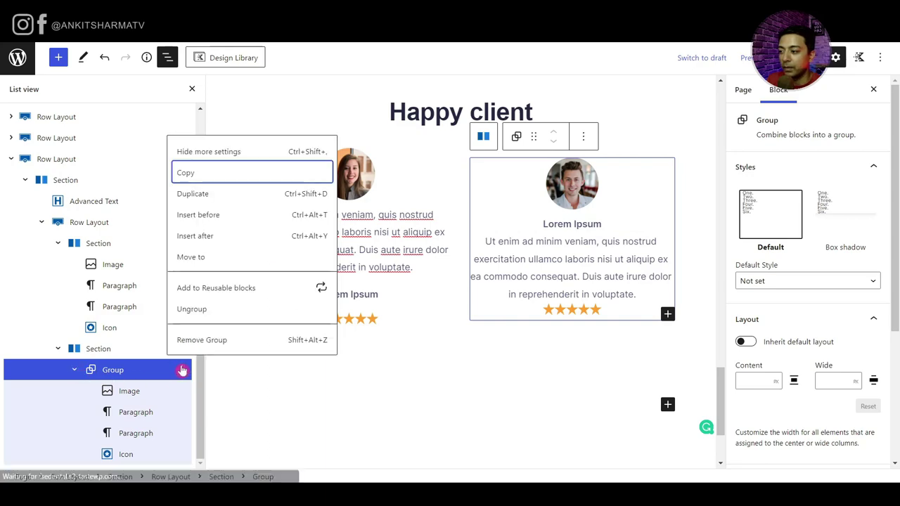
click(204, 201)
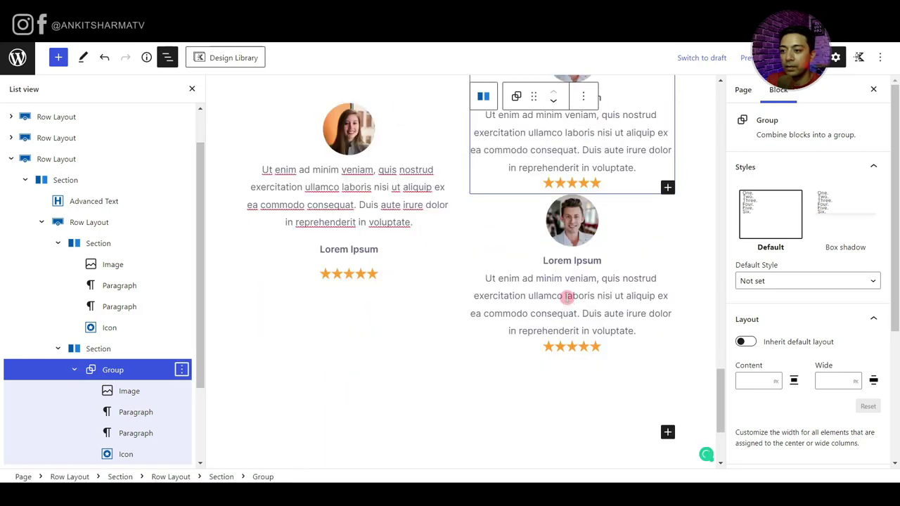
click(563, 237)
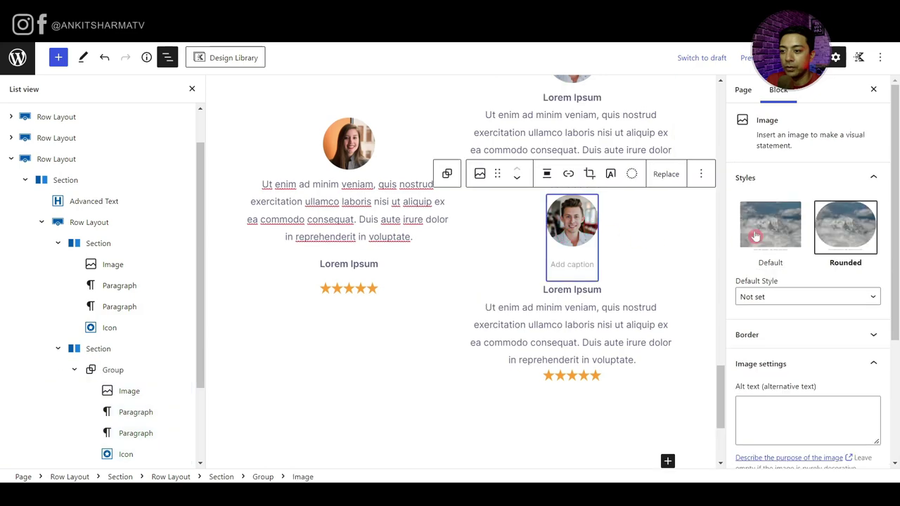
click(661, 176)
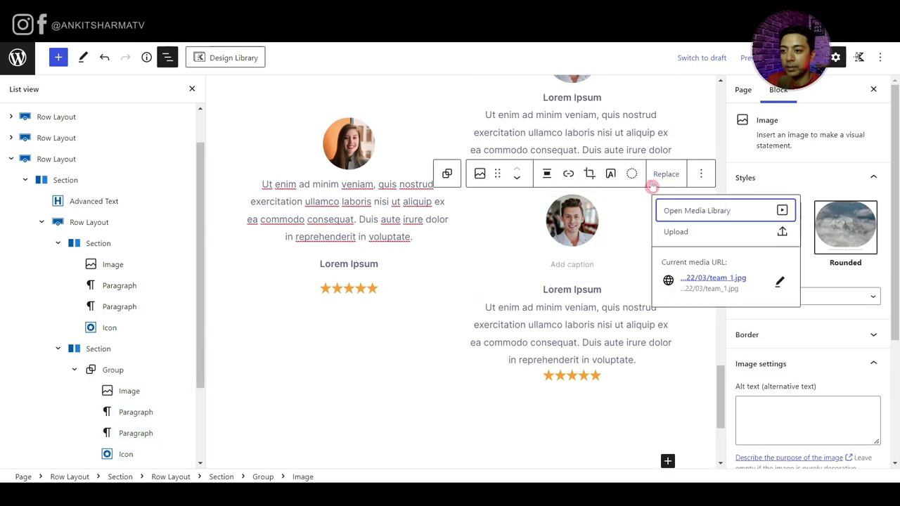
click(693, 210)
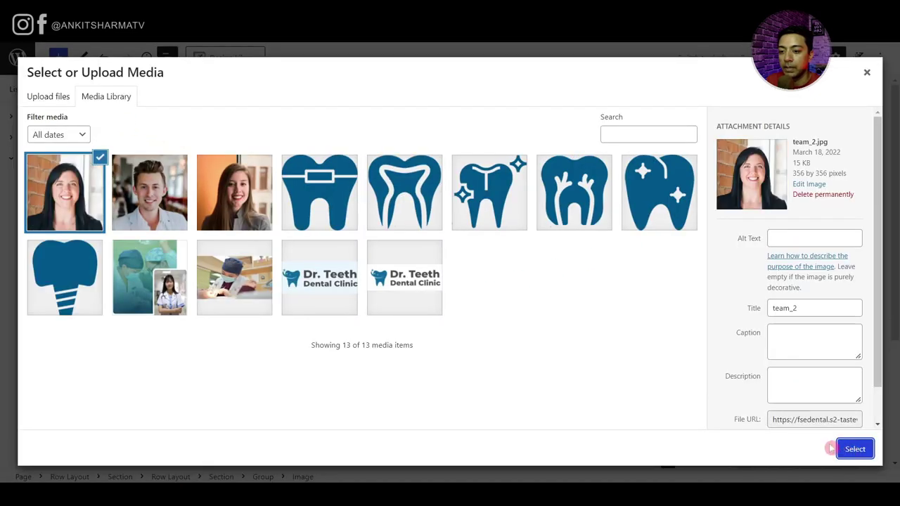
click(853, 447)
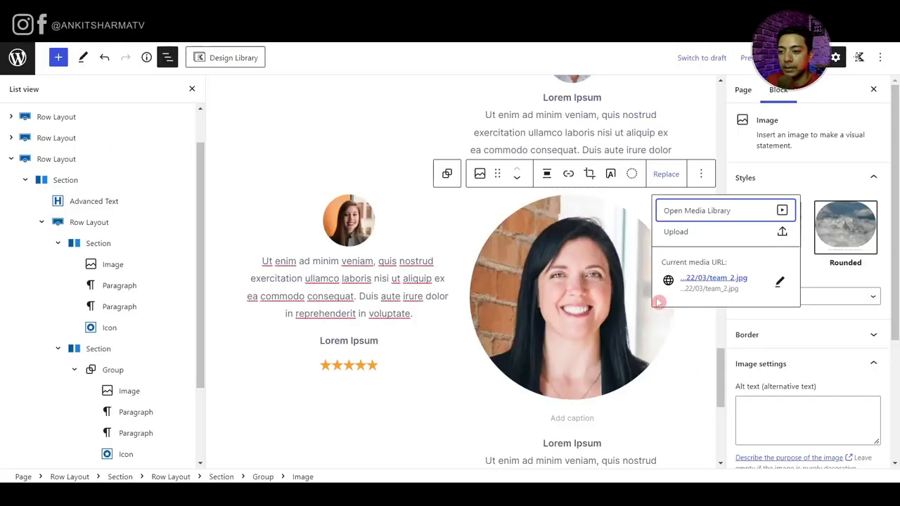
- Scale the duplicated testimonial's portrait to 25% in its image dimensions
click(613, 320)
scroll(818, 338, down, 5)
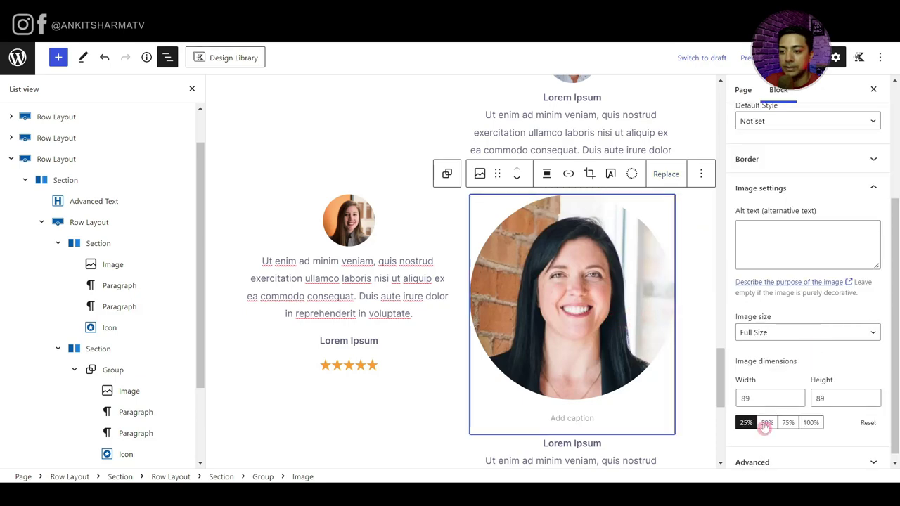
click(766, 423)
click(745, 422)
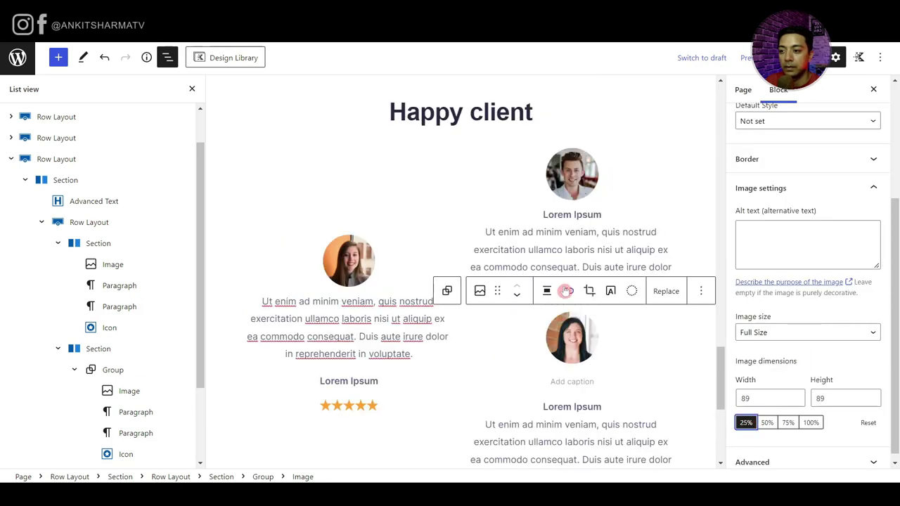
- Update the page and review the "Happy client" section on the live site
click(786, 58)
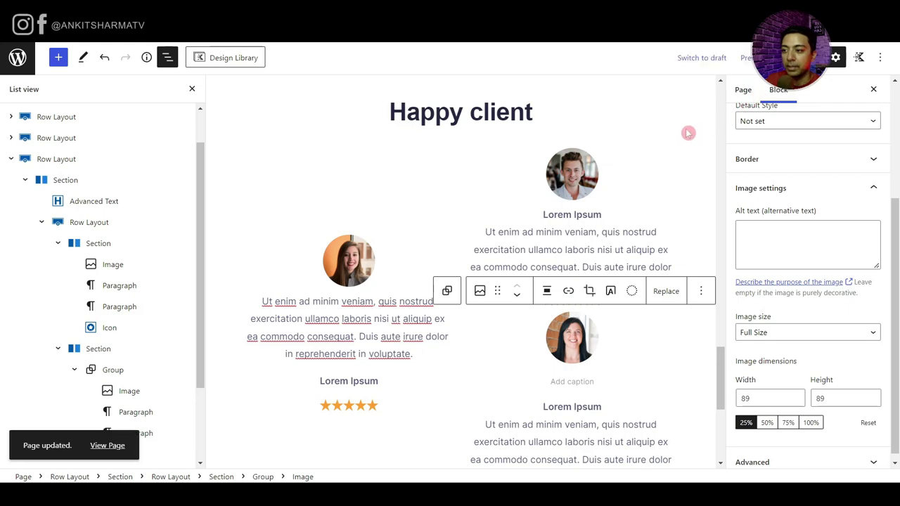
click(214, 234)
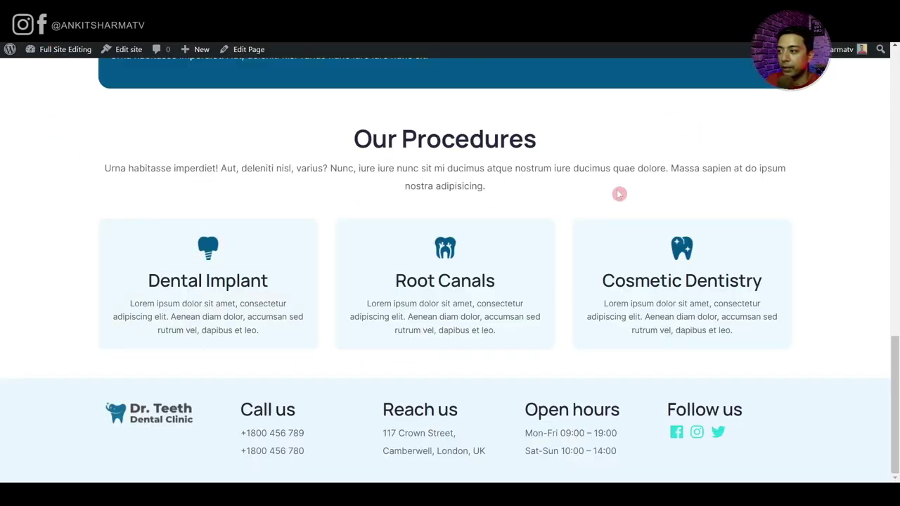
scroll(618, 204, down, 5)
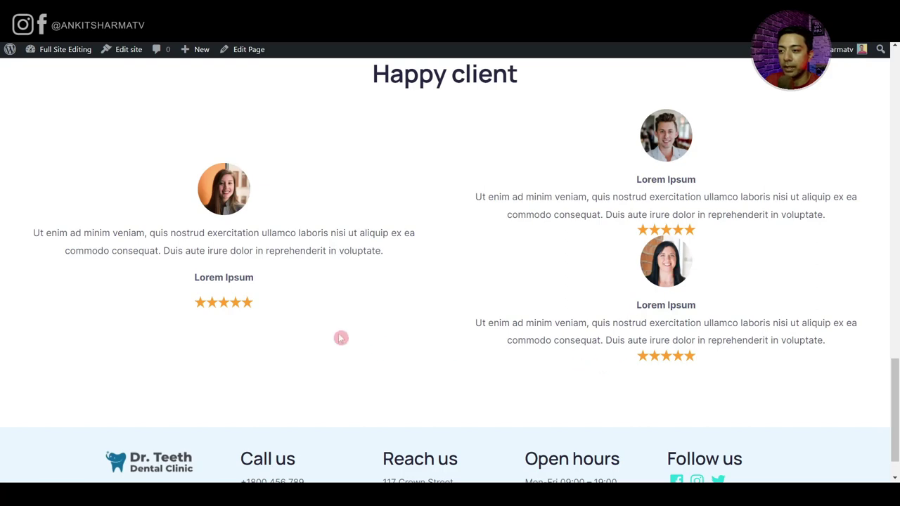
scroll(330, 338, up, 3)
scroll(48, 352, down, 3)
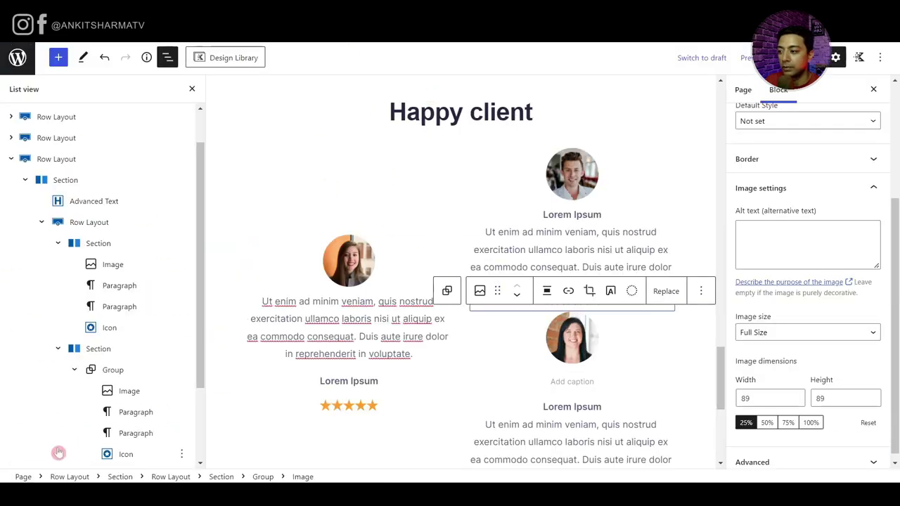
- Set the custom content max width of the outer "Happy client" Row Layout to 80%
click(35, 158)
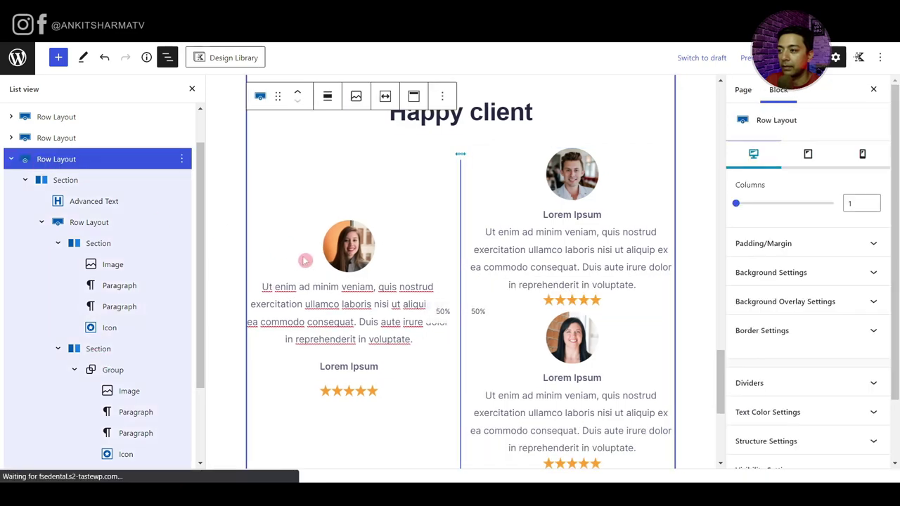
scroll(304, 260, up, 2)
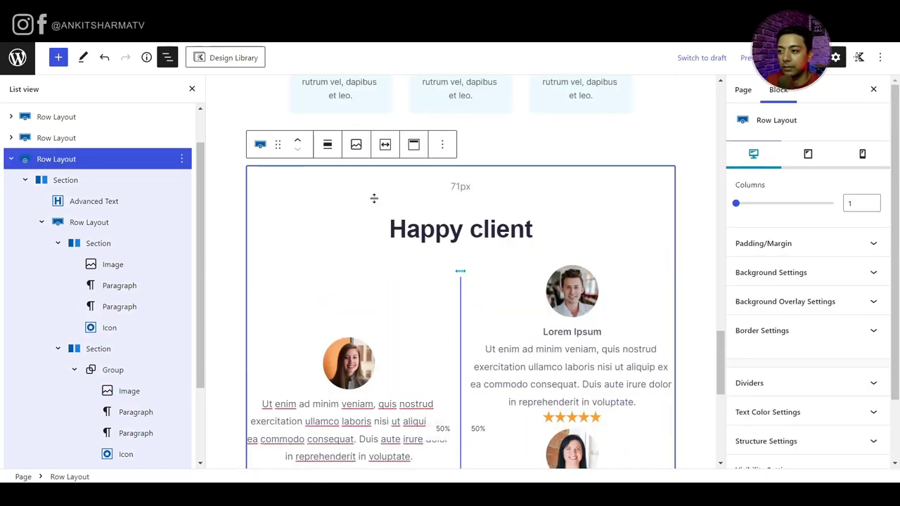
click(385, 154)
click(455, 234)
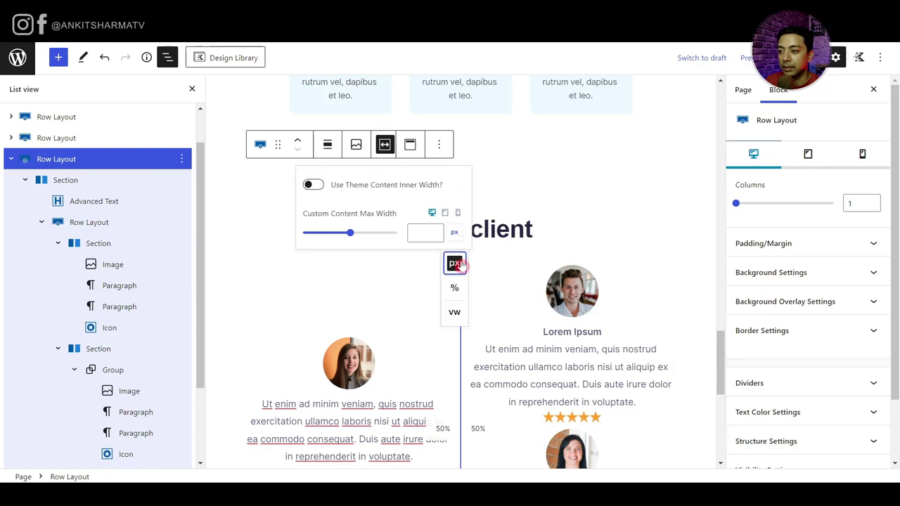
click(455, 287)
click(421, 233)
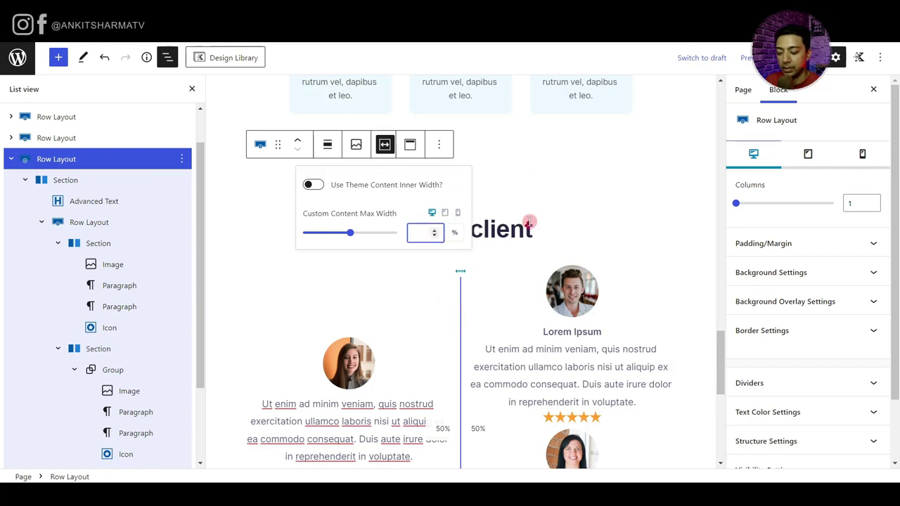
text(80)
key(Escape)
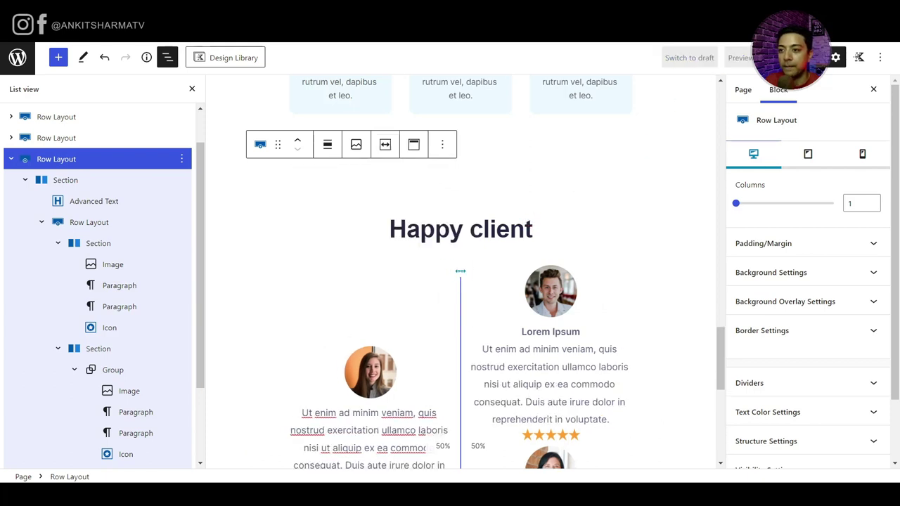
- Save the page and check the width of the "Happy client" section against the sections above it on the live site
key(ctrl+s)
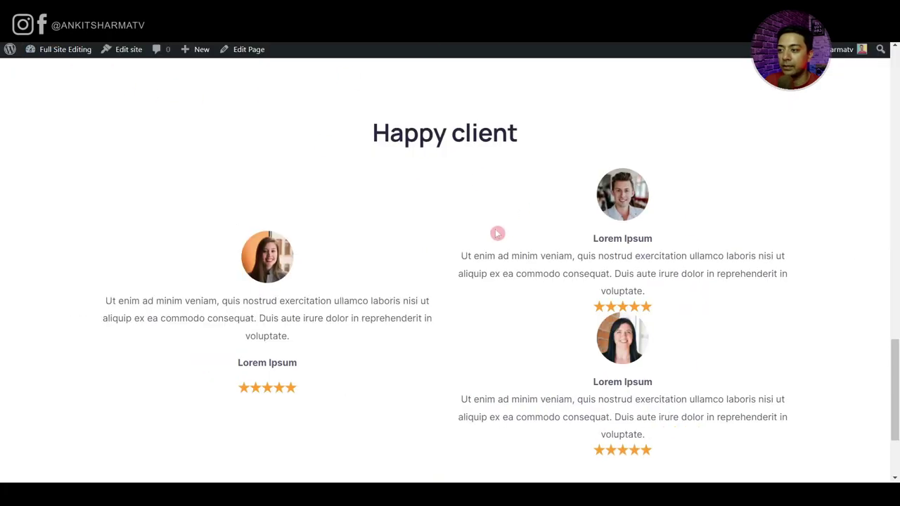
scroll(492, 235, up, 3)
scroll(488, 243, up, 3)
scroll(488, 279, down, 8)
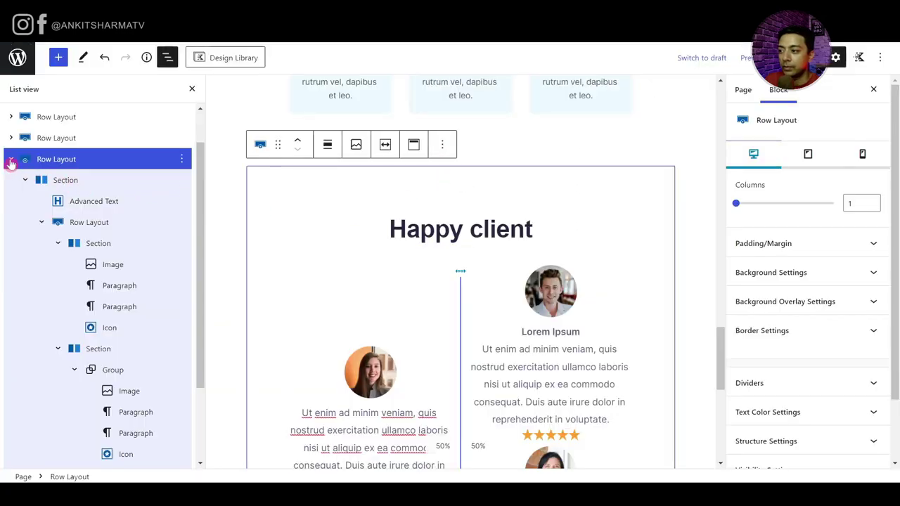
- Insert a single-column Row Layout after the "Happy client" row
click(11, 161)
click(191, 203)
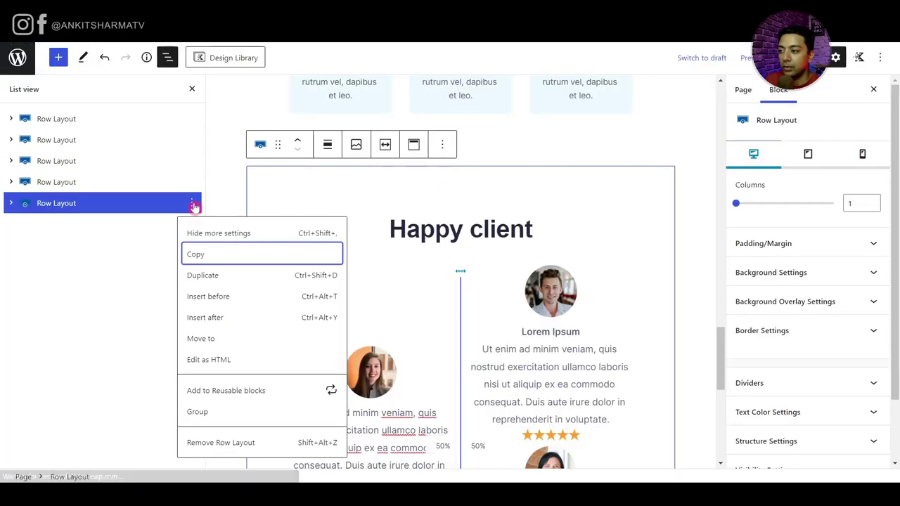
click(195, 317)
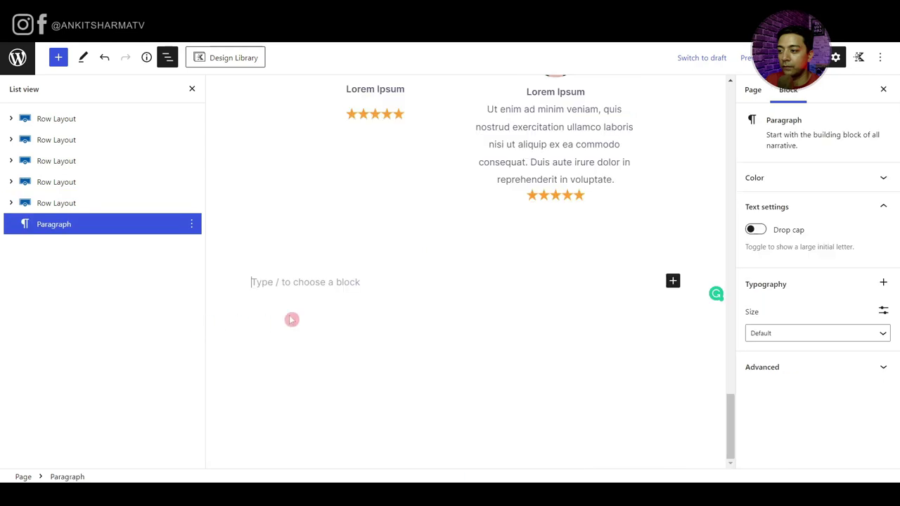
text(/row)
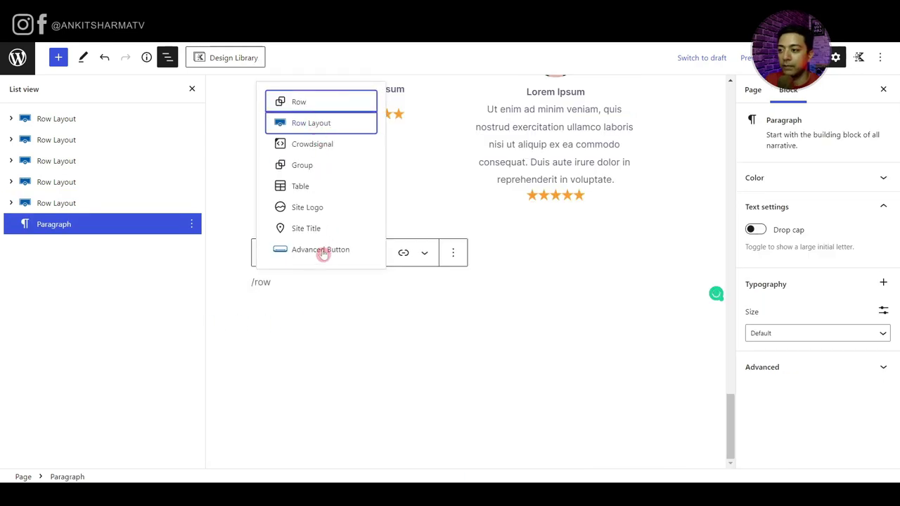
key(Return)
click(311, 307)
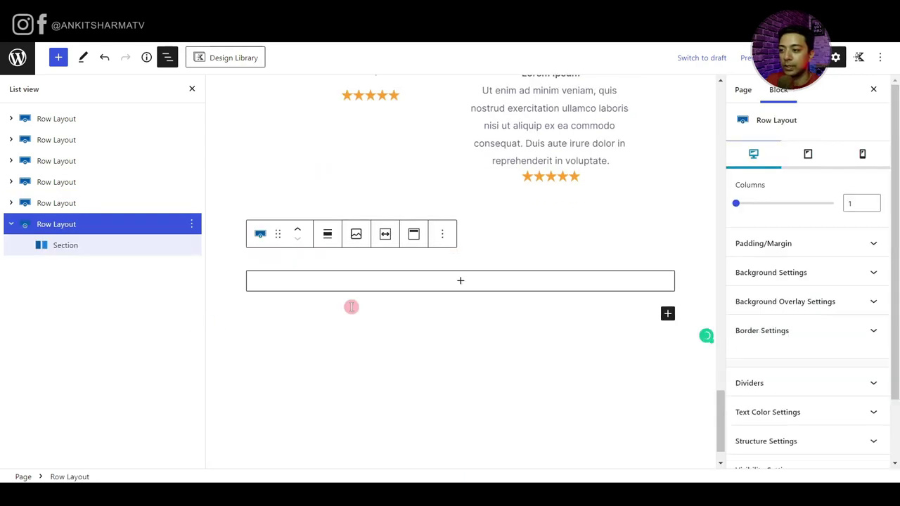
- Add a centered Advanced Text heading reading "Get a Dazzling Smile in Lowest Price" to the new row
click(459, 282)
click(456, 367)
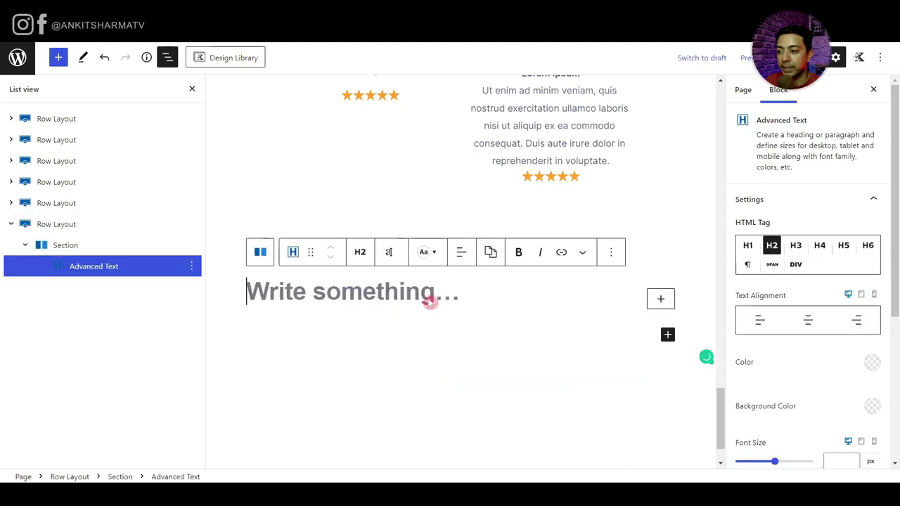
key(ctrl+v)
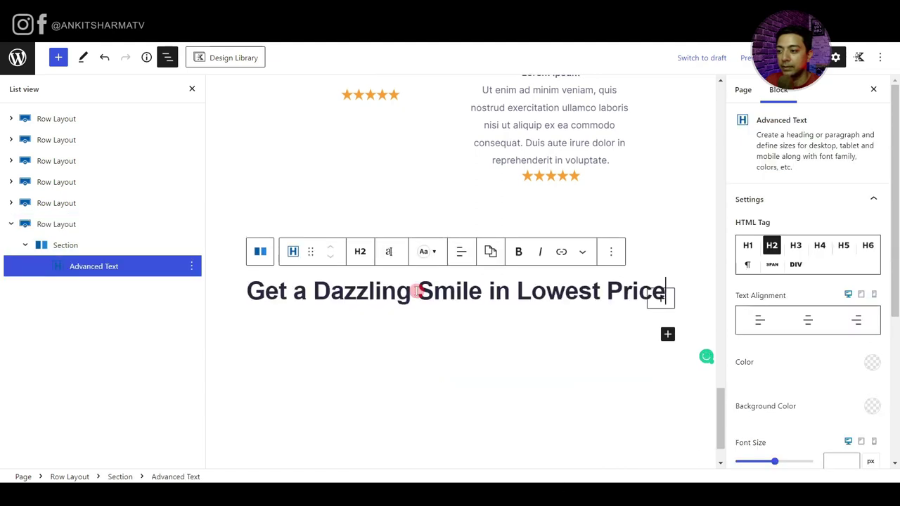
click(462, 253)
click(485, 313)
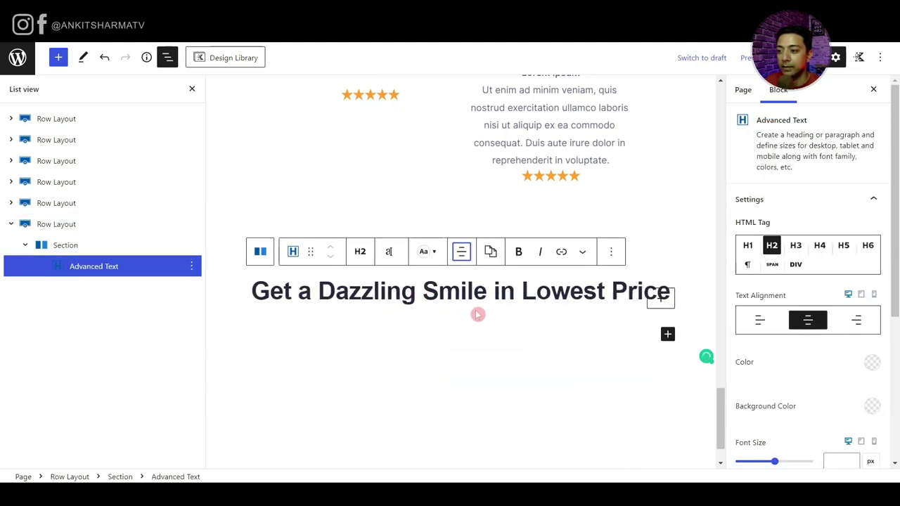
- Align the new row's content to the middle and limit its custom content max width as a percentage
click(50, 224)
click(411, 233)
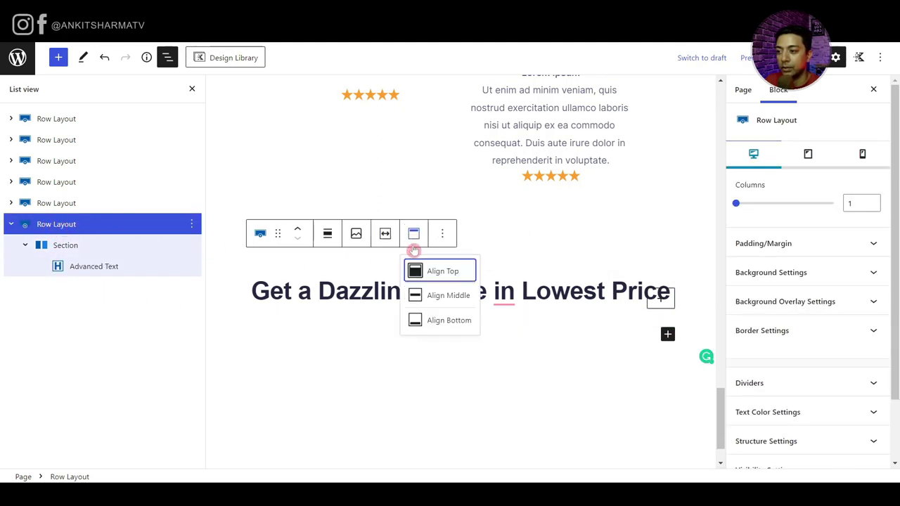
click(424, 295)
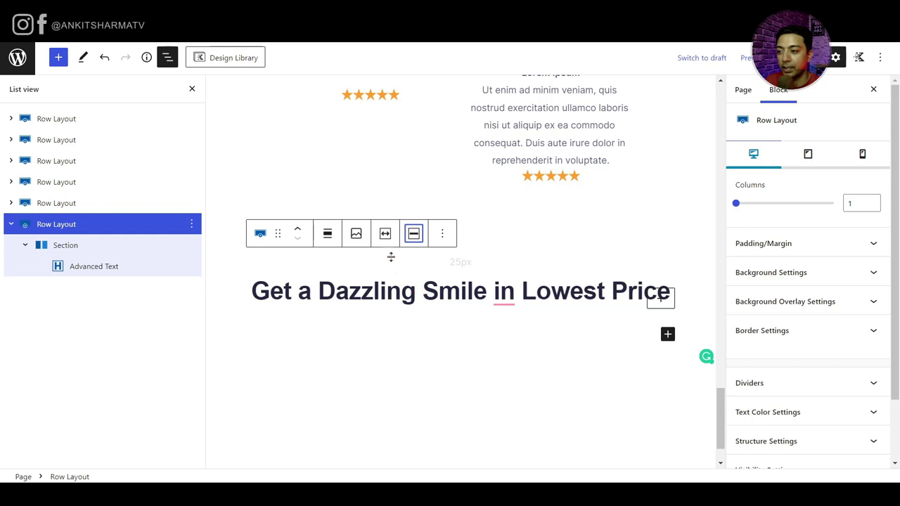
click(385, 233)
click(454, 325)
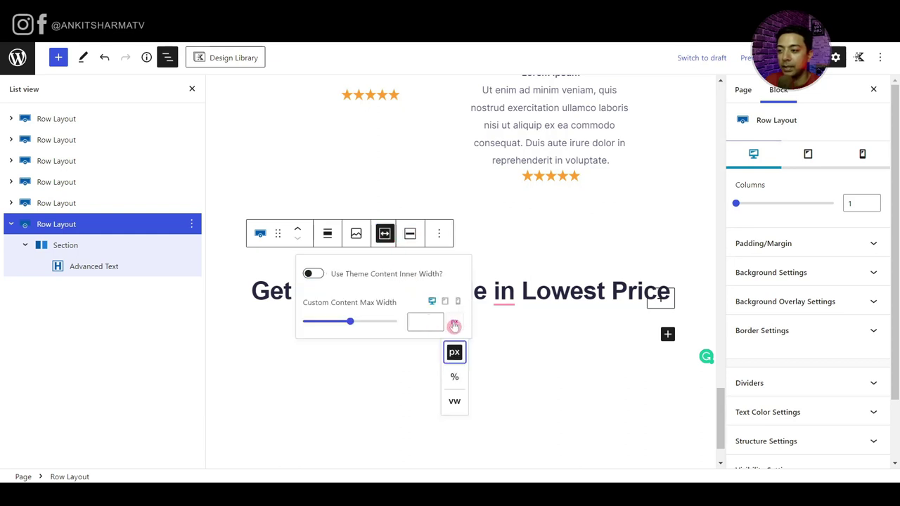
click(454, 377)
click(422, 321)
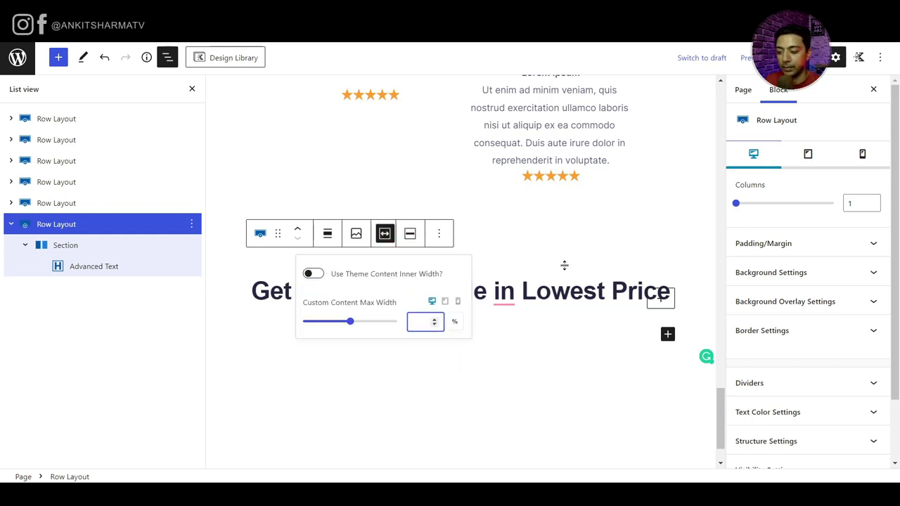
- Add a centered paragraph beneath the "Get a Dazzling Smile" heading with the "Urna habitasse imperdiet!" placeholder text
click(546, 311)
key(Return)
key(ctrl+v)
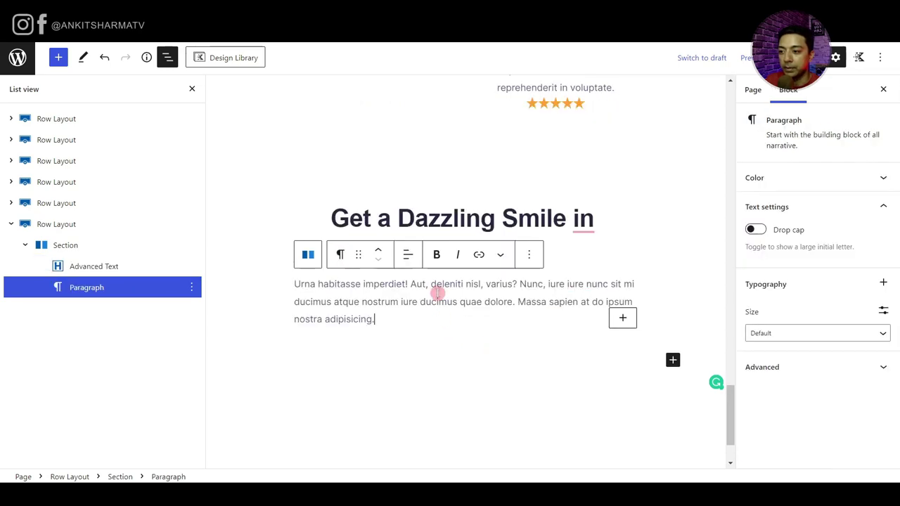
click(411, 260)
click(429, 314)
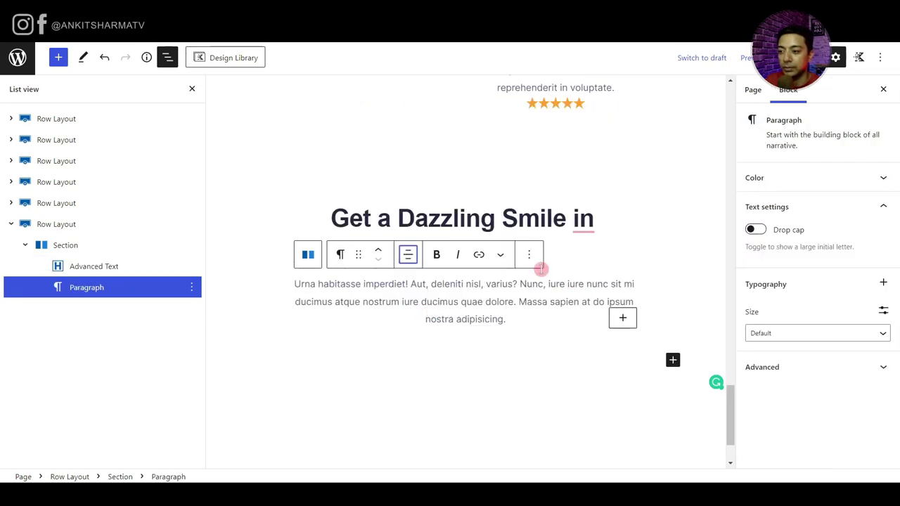
- Copy the call-to-action's "Know more" button beneath the "Get a Dazzling Smile" paragraph and relabel the copy "Get Appointment"
scroll(545, 288, up, 15)
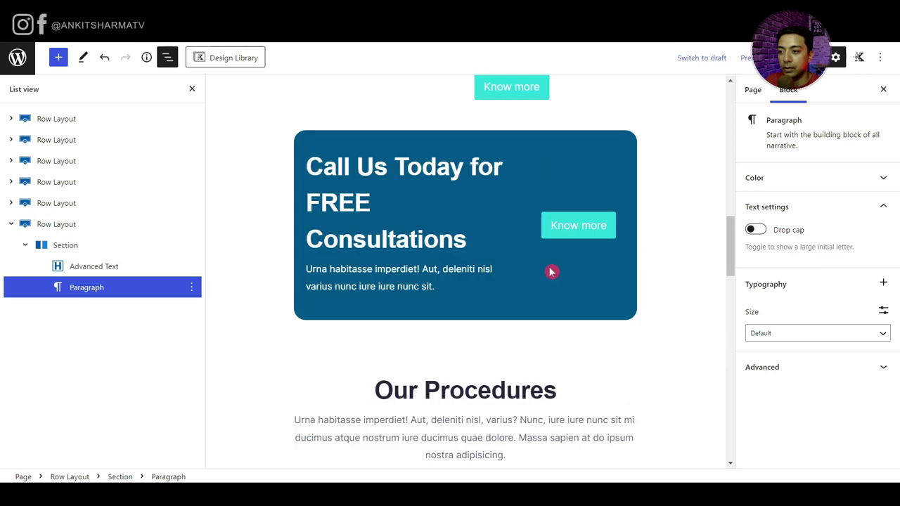
click(598, 224)
click(677, 178)
click(686, 237)
scroll(485, 316, down, 10)
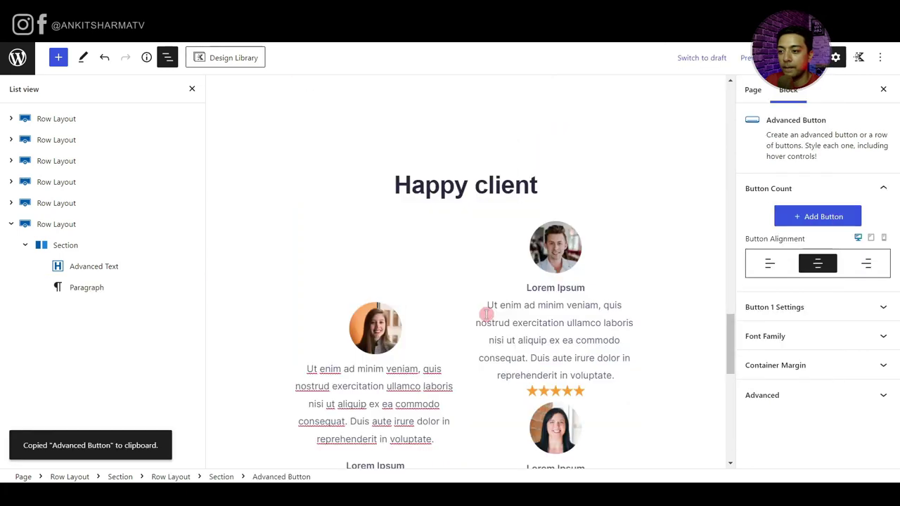
click(523, 321)
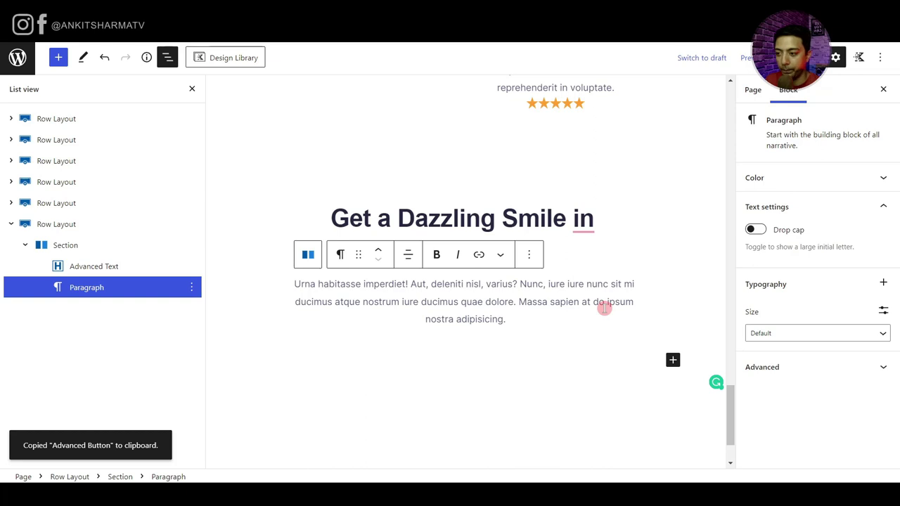
key(ctrl+v)
click(470, 328)
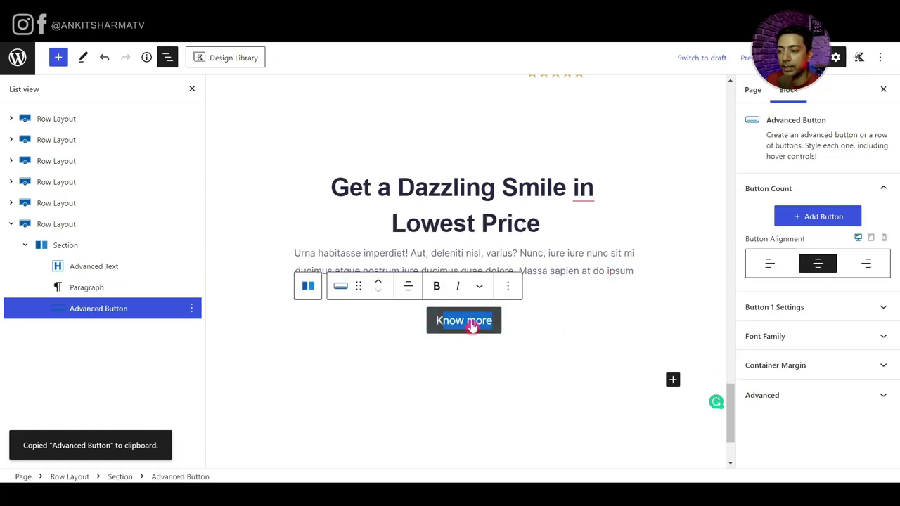
click(599, 378)
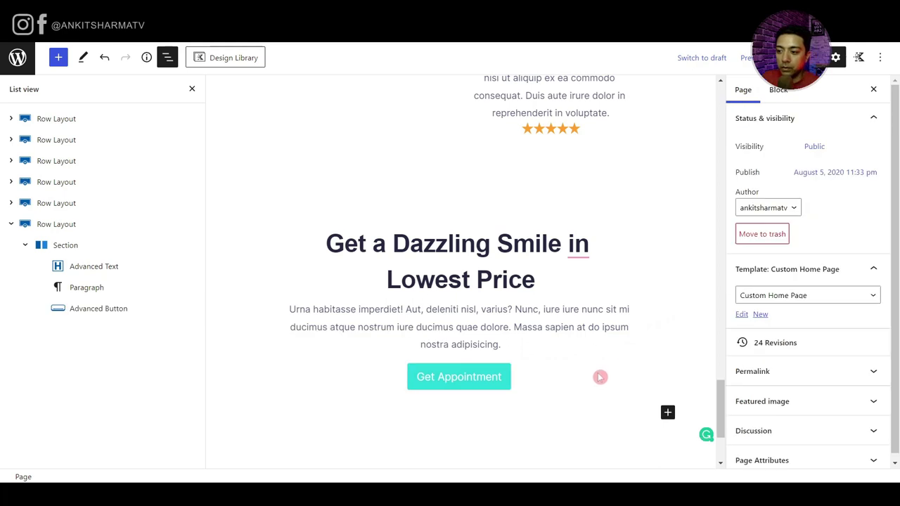
- Insert a Google Maps block directly after the "Get Appointment" button, leaving its location as Golden Gate Bridge
click(518, 384)
click(432, 341)
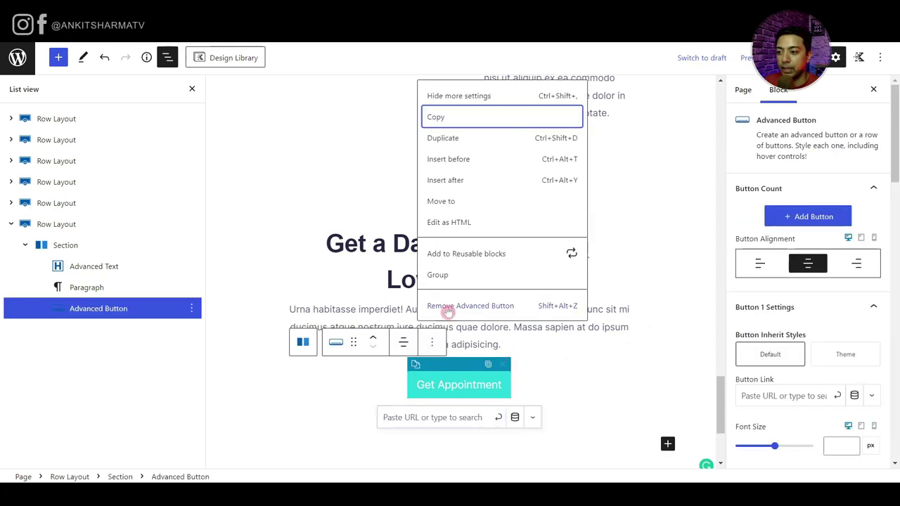
click(456, 178)
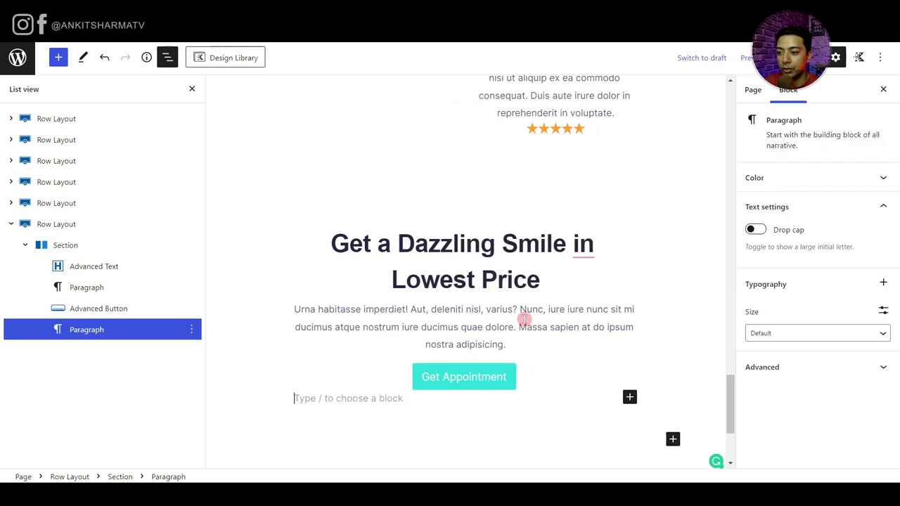
scroll(546, 363, down, 2)
text(/map)
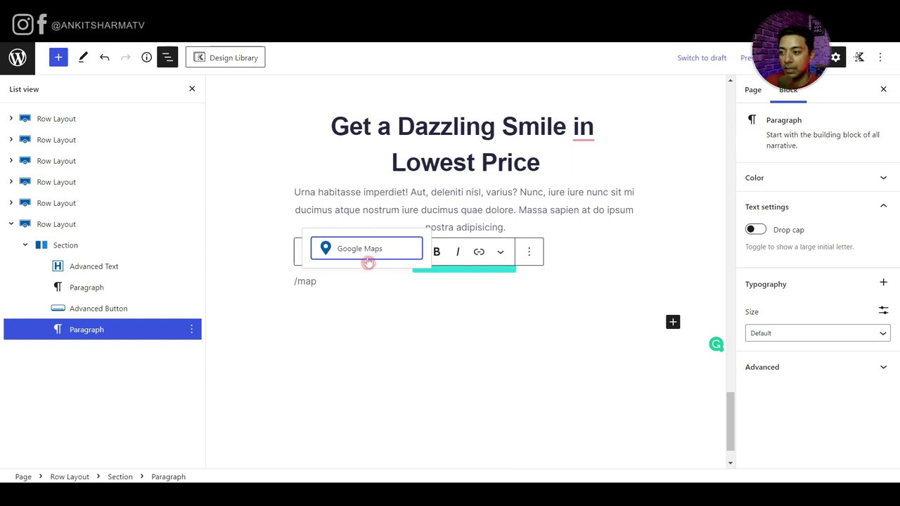
click(364, 256)
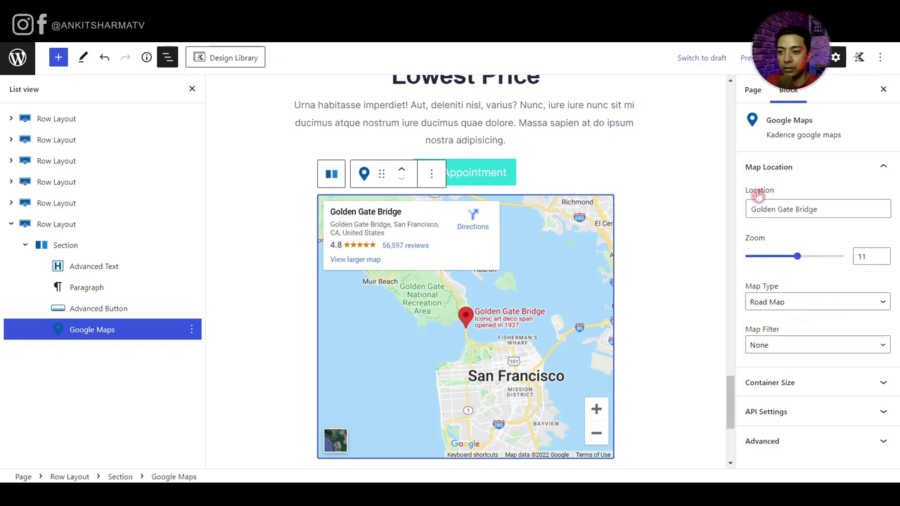
click(778, 204)
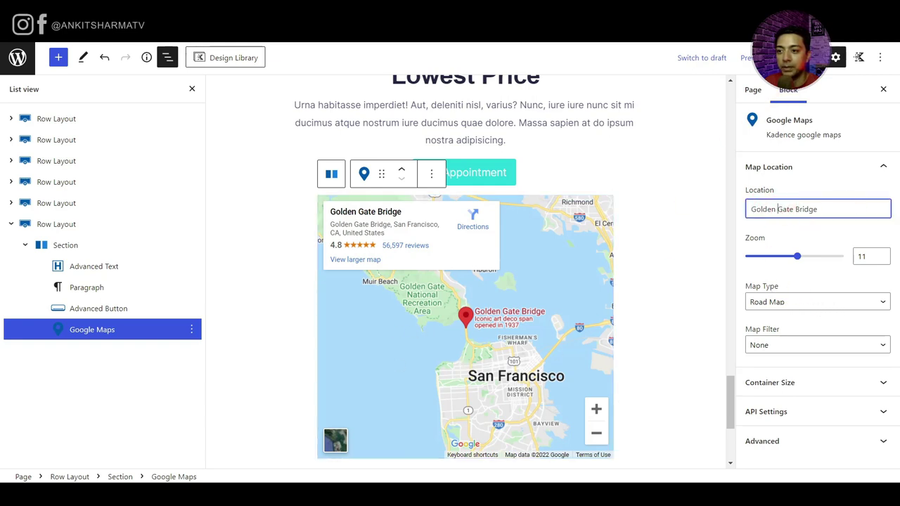
- Set the "Get Appointment" button's bottom container margin to 30 px
click(524, 172)
click(414, 143)
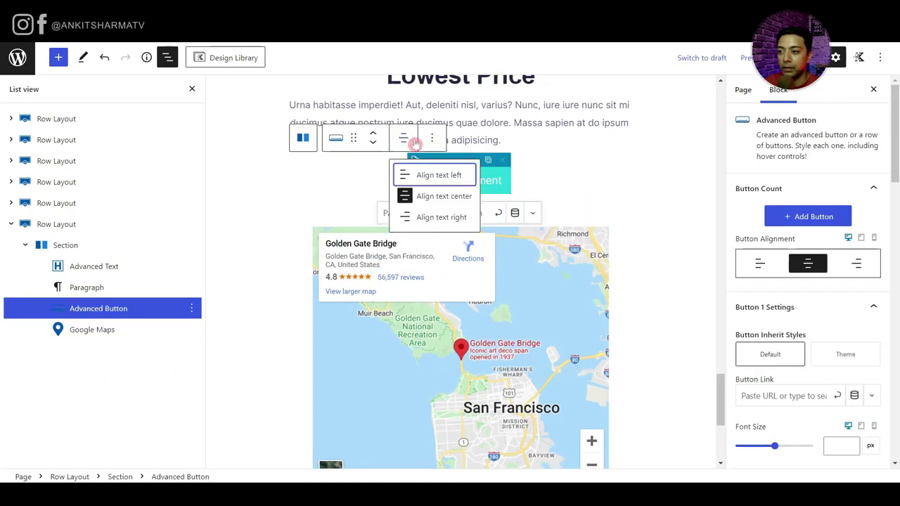
scroll(823, 316, down, 15)
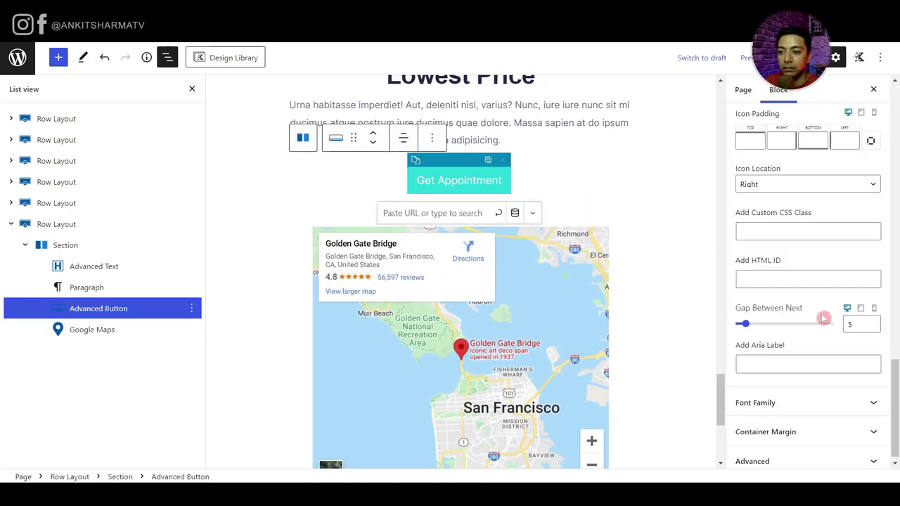
click(799, 432)
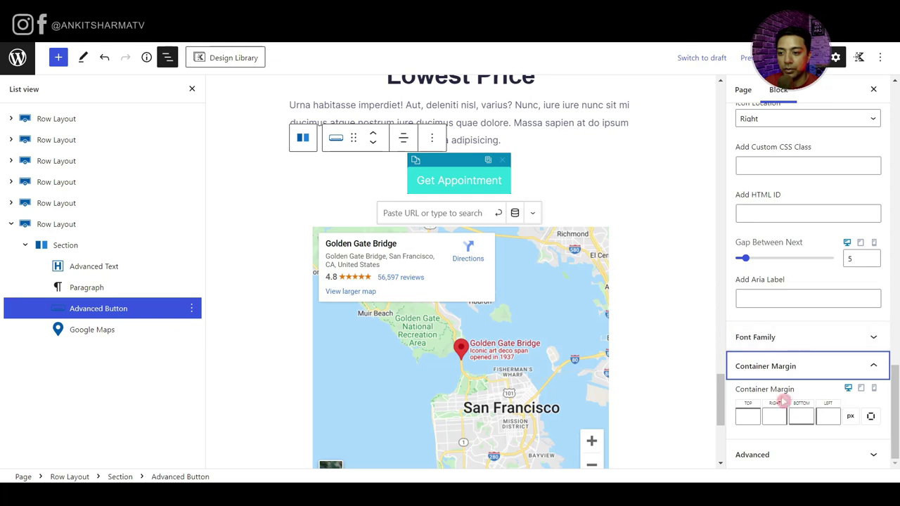
click(748, 418)
click(802, 417)
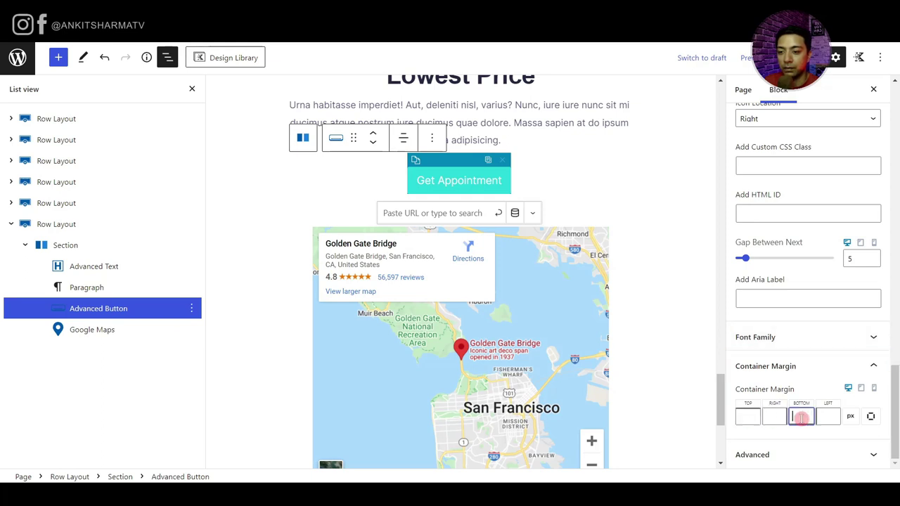
text(30)
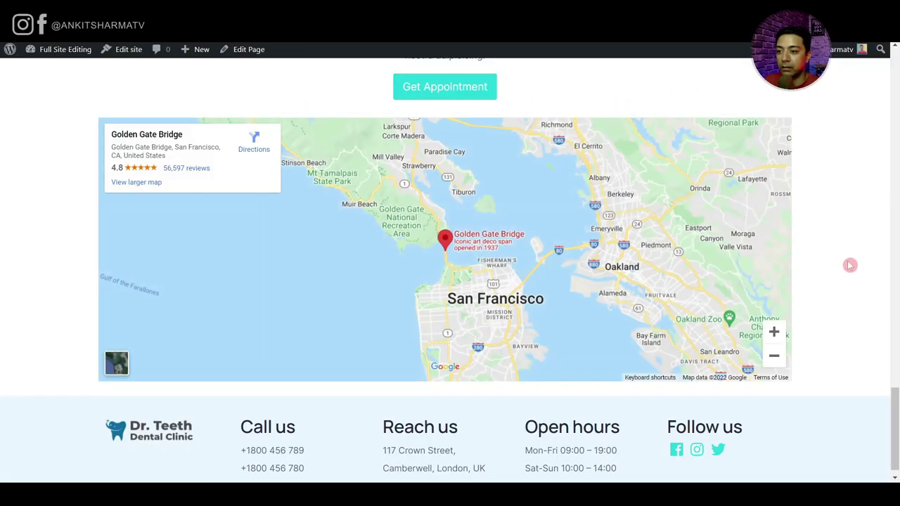
- Review the live home page from the hero and contact form through the procedures and testimonials to the map and footer
scroll(462, 215, up, 2)
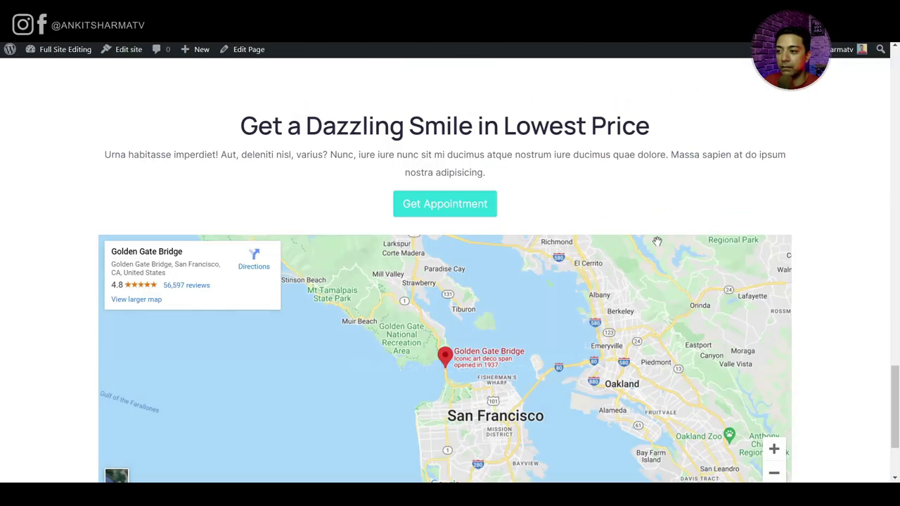
scroll(598, 355, down, 2)
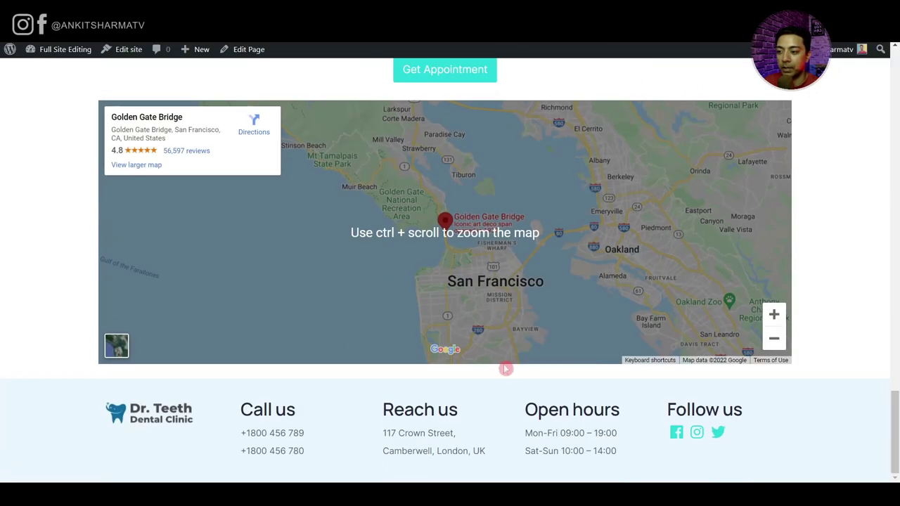
scroll(438, 109, up, 20)
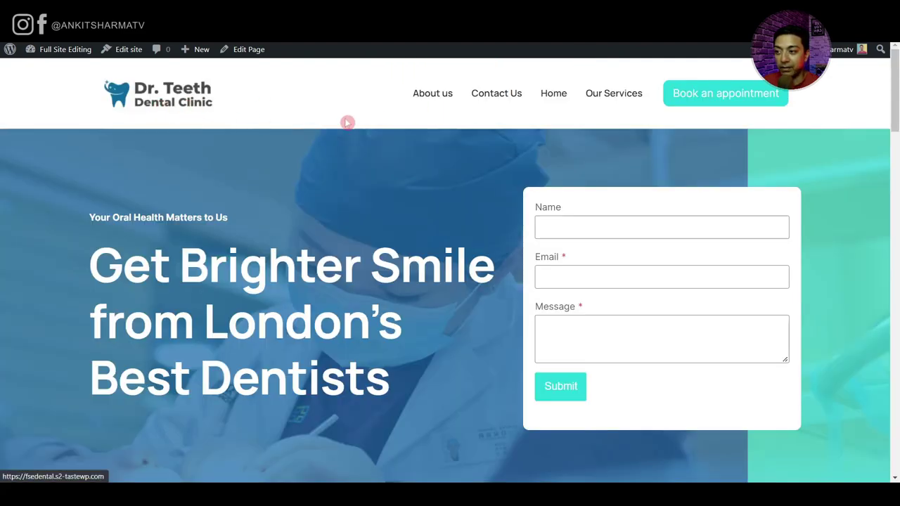
scroll(347, 122, down, 1)
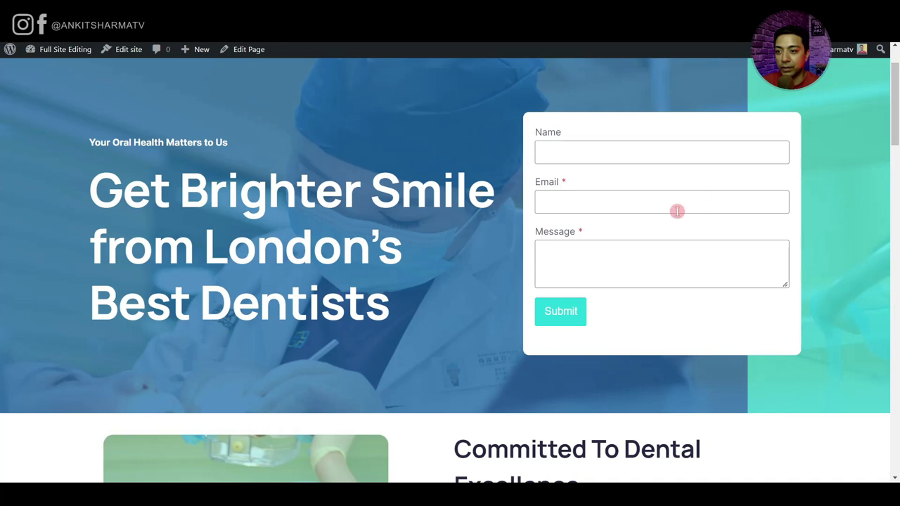
drag(895, 105, 896, 241)
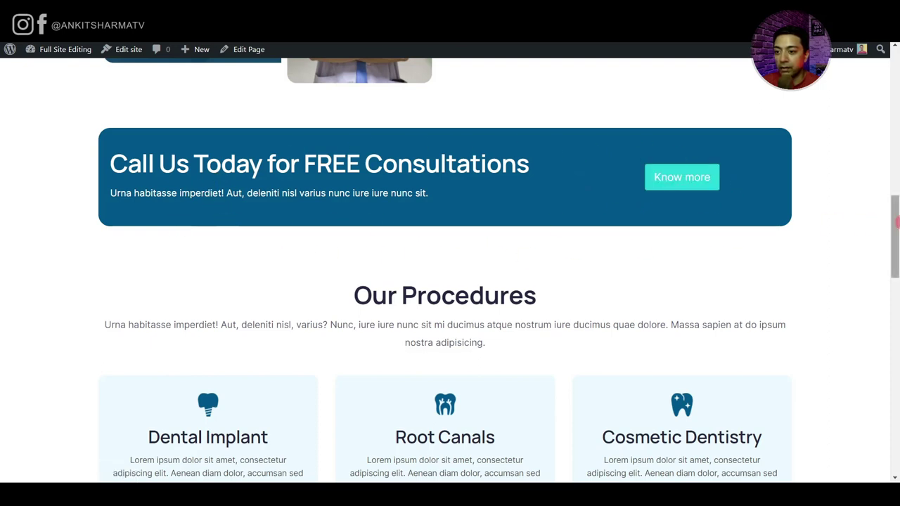
scroll(184, 225, down, 4)
scroll(232, 177, up, 1)
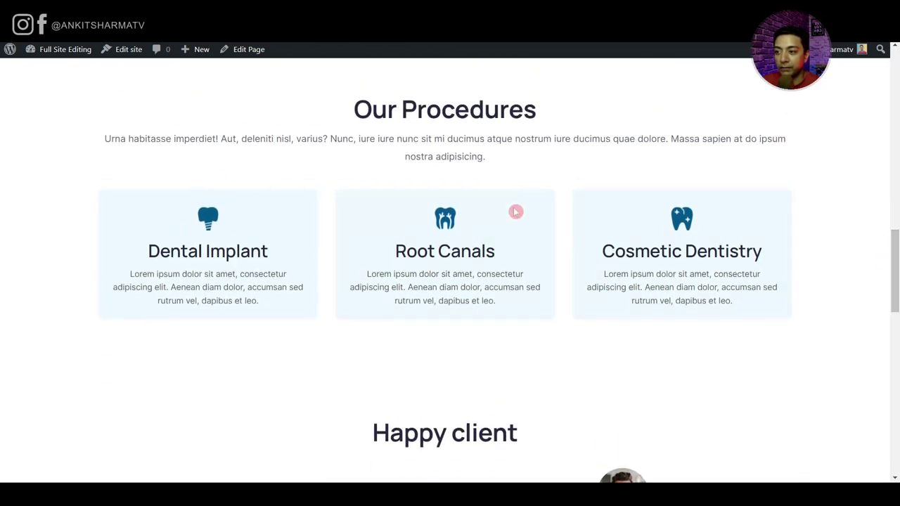
drag(896, 260, 896, 421)
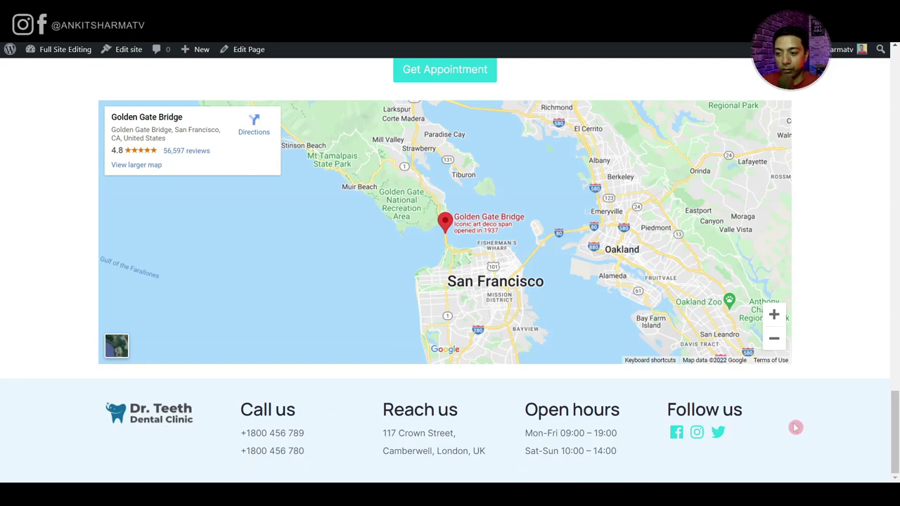
key(Home)
- Show the live page in the browser's iPhone XR device emulation and check how the mobile navigation menu opens and closes
right_click(826, 186)
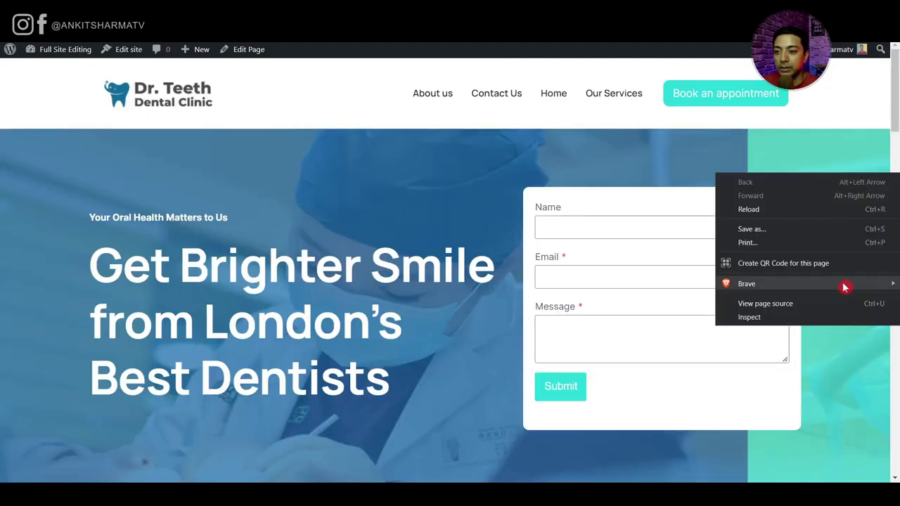
click(847, 318)
key(ctrl+shift+m)
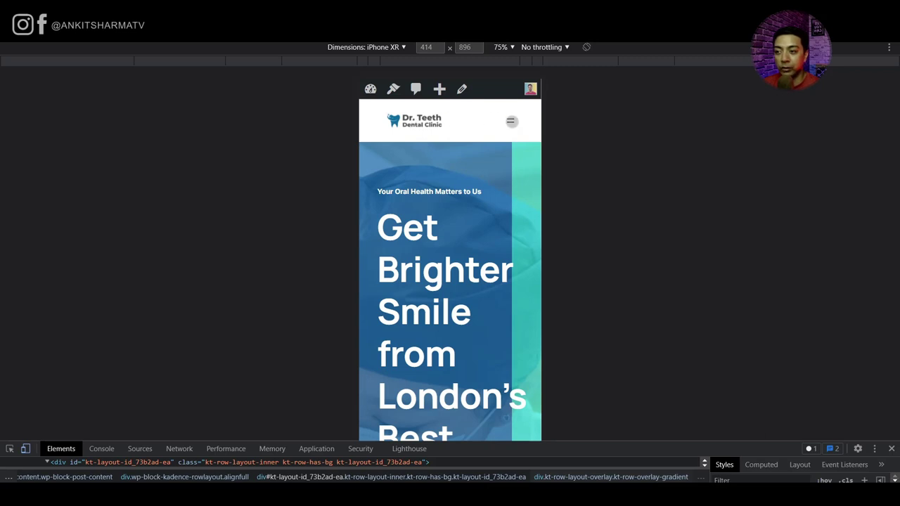
click(511, 121)
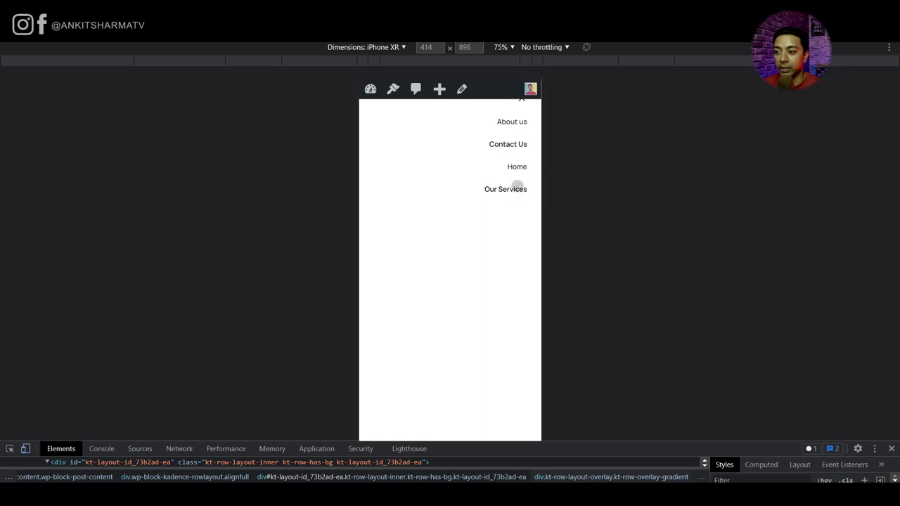
click(522, 102)
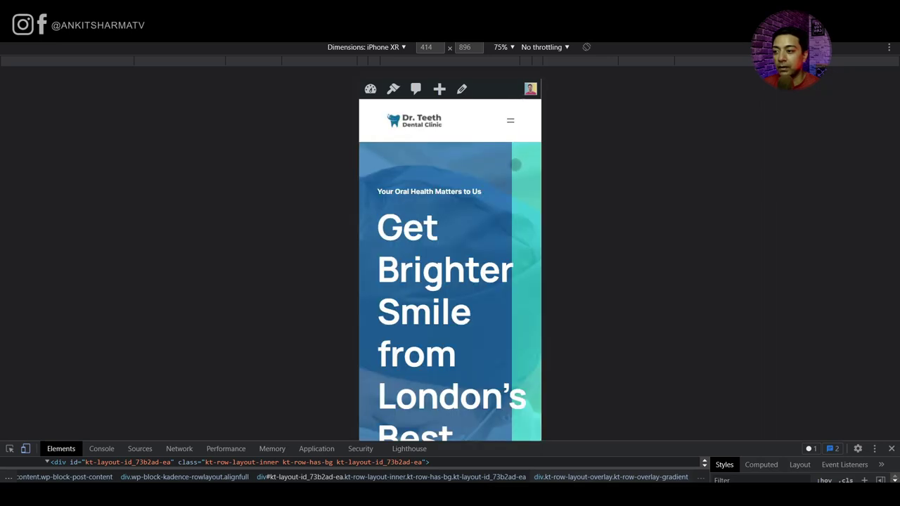
- Examine the hero heading and contact form in the mobile emulation, and return to the page editor
scroll(396, 185, down, 1)
scroll(420, 265, down, 4)
scroll(427, 315, up, 3)
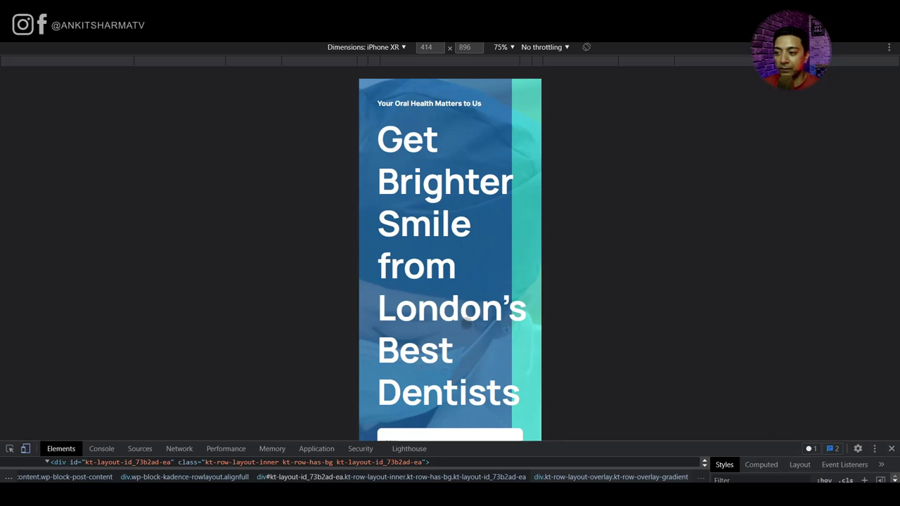
scroll(417, 182, down, 4)
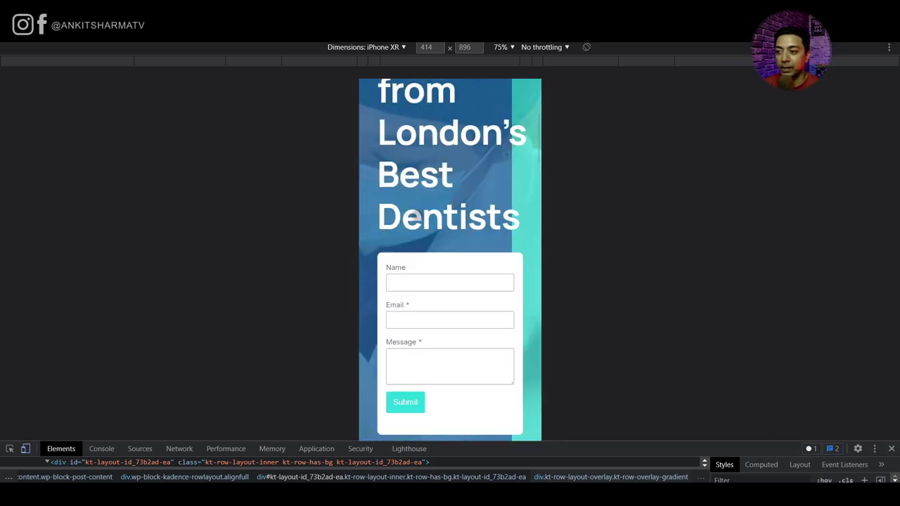
scroll(415, 217, up, 2)
scroll(422, 214, down, 3)
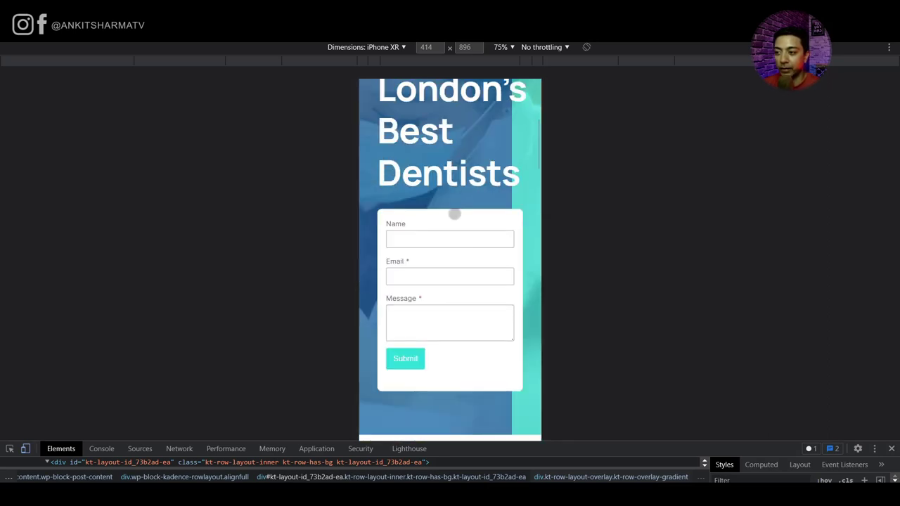
scroll(450, 211, up, 2)
key(ctrl+w)
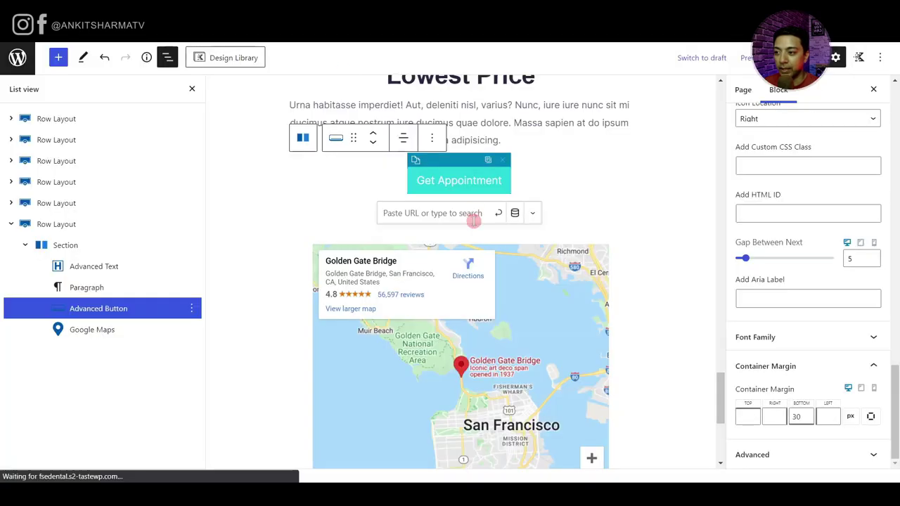
- Select the hero row of the home page and switch its settings and preview to the mobile view
scroll(458, 231, up, 15)
scroll(458, 235, up, 10)
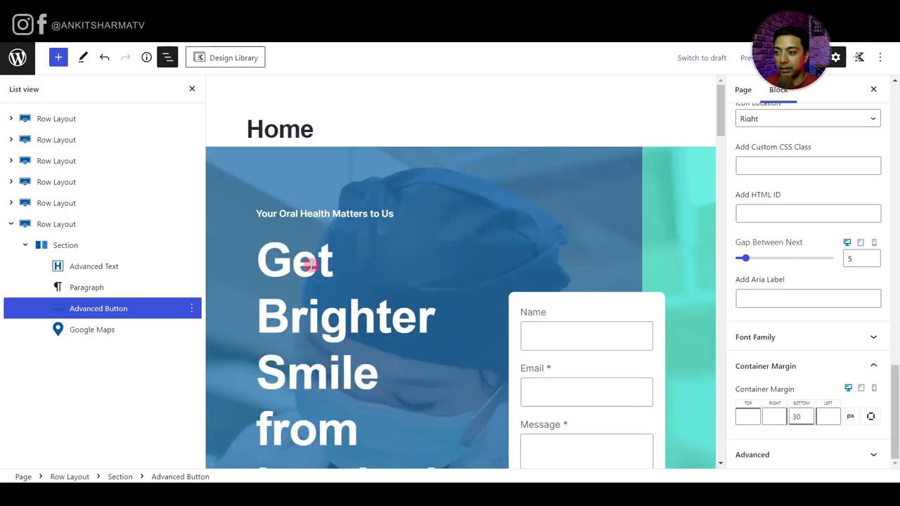
click(314, 263)
click(312, 155)
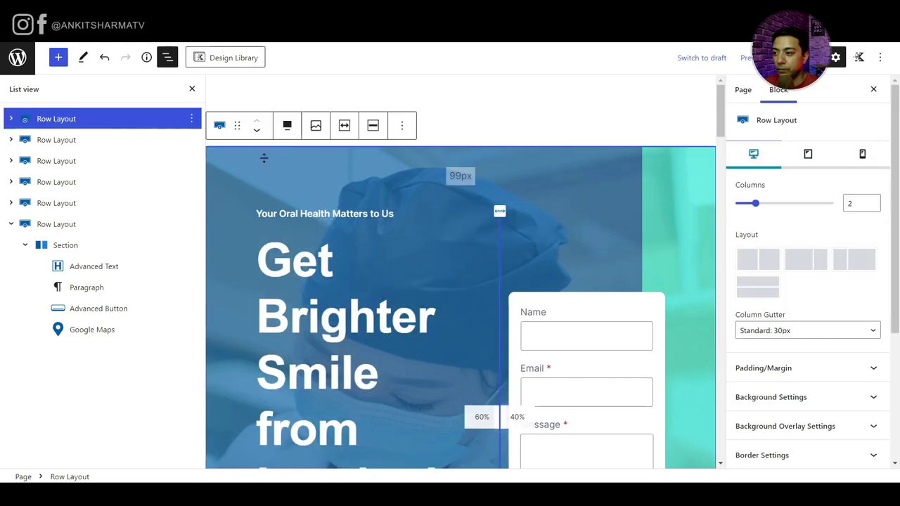
click(866, 153)
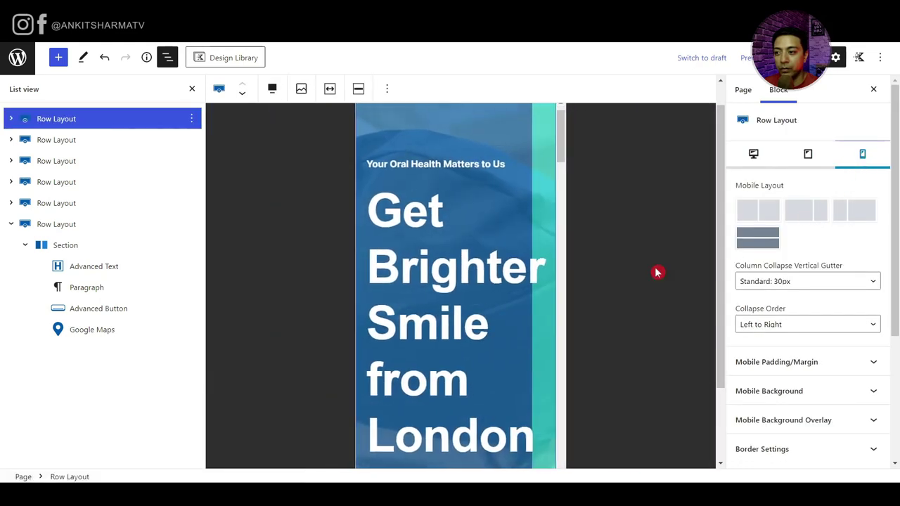
- Set the hero heading's mobile font size to 40 px and reduce its mobile line height
click(484, 280)
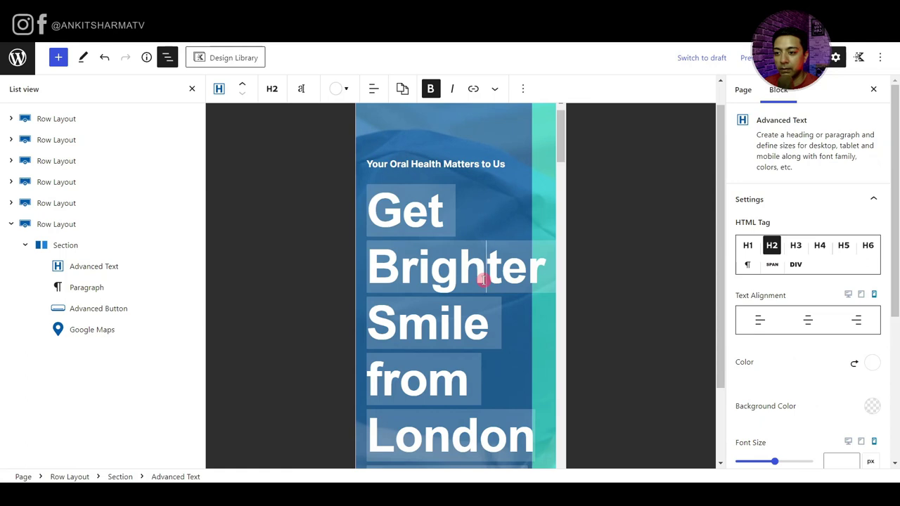
scroll(804, 378, down, 3)
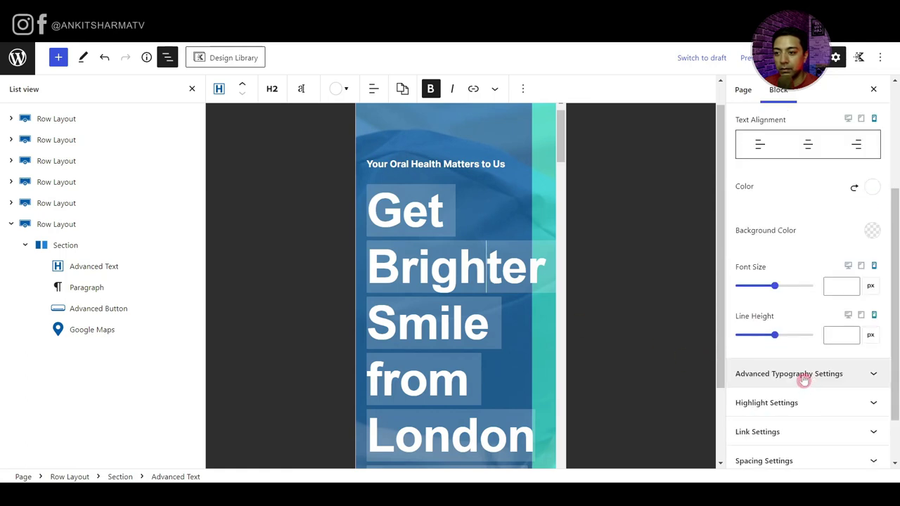
click(830, 285)
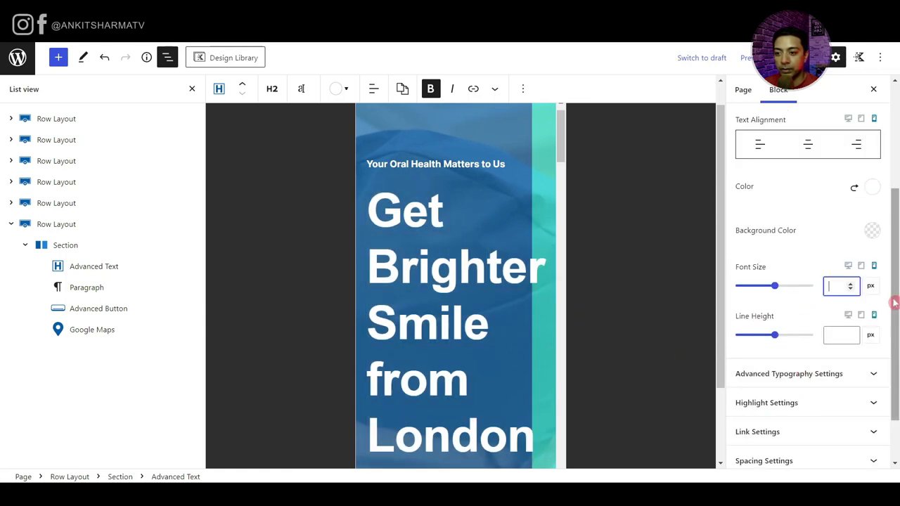
text(30)
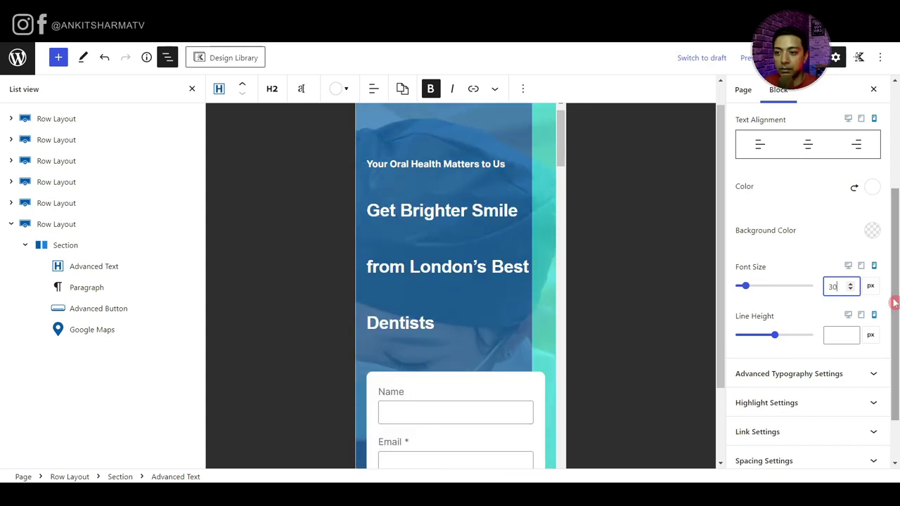
text(40)
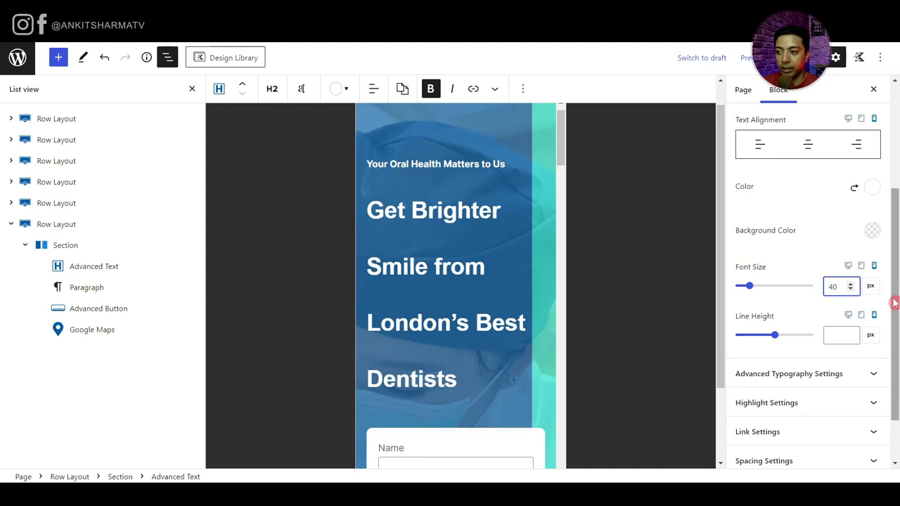
drag(773, 339, 752, 340)
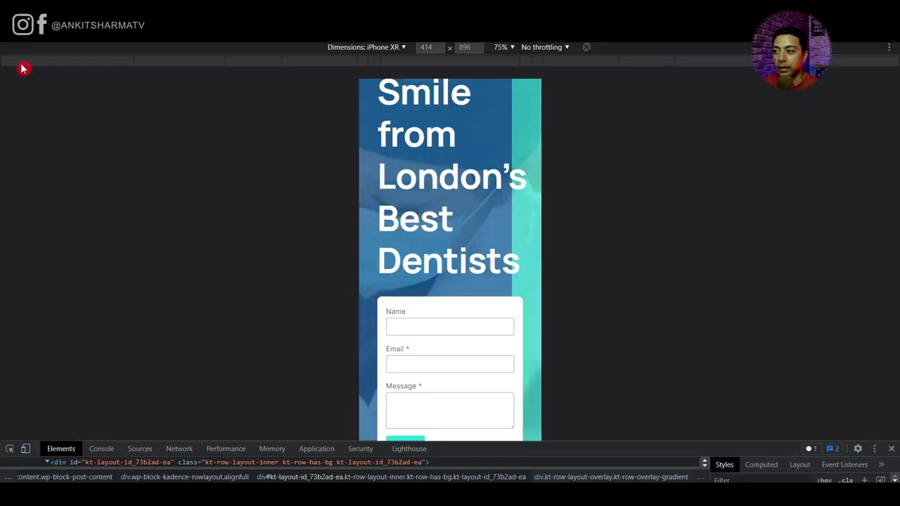
- Reload the live home page in the mobile emulation and review it from the hero down to the testimonials
key(F5)
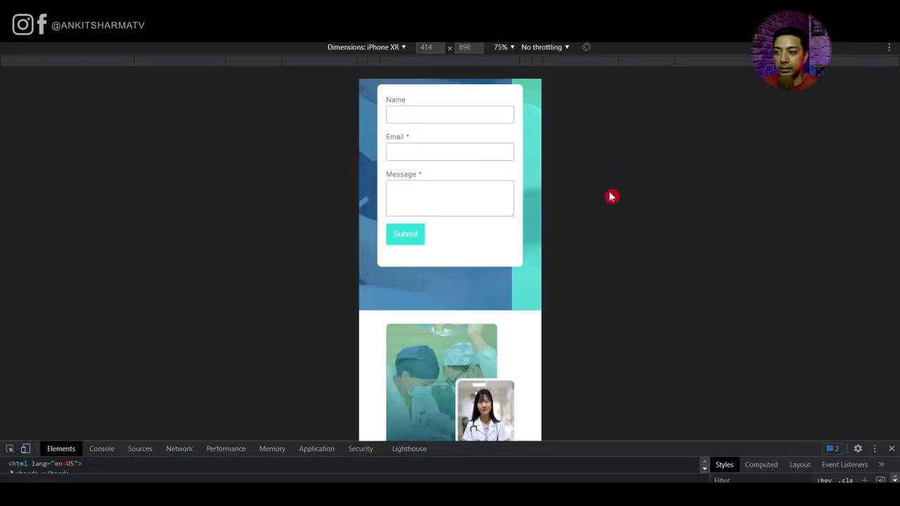
scroll(454, 261, down, 15)
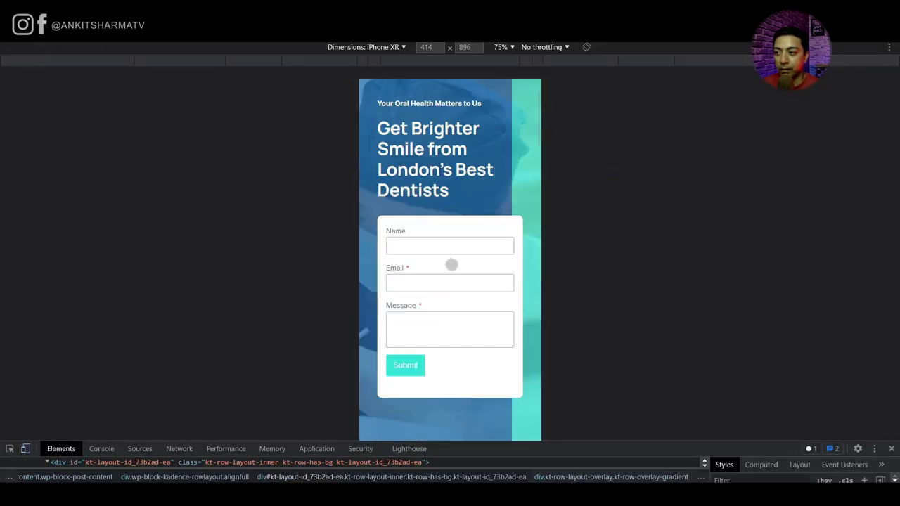
scroll(450, 266, down, 8)
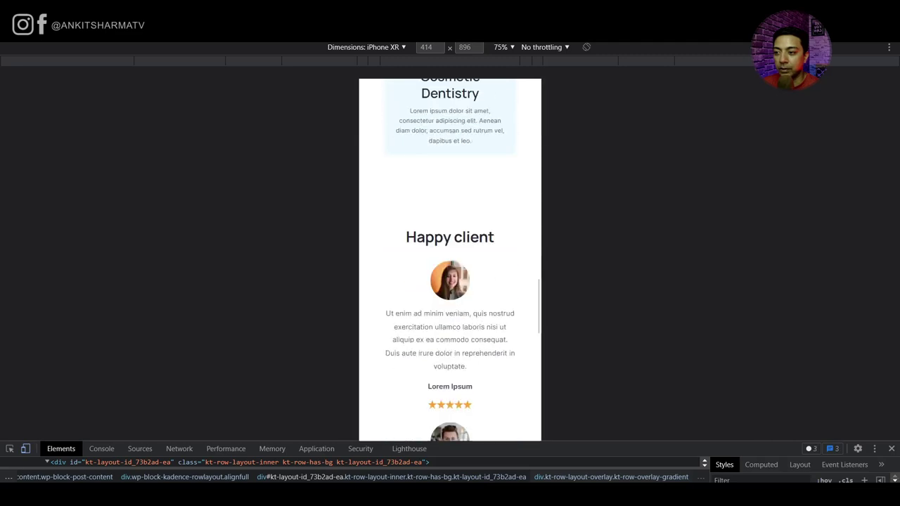
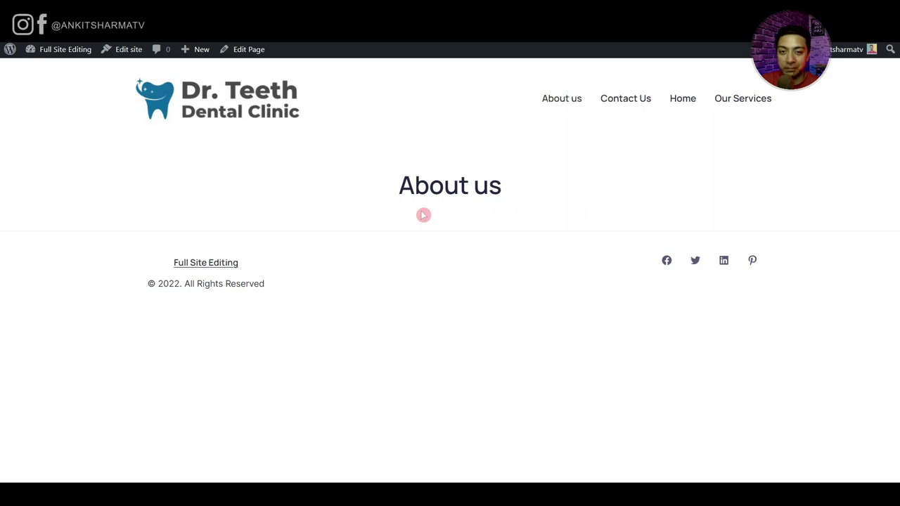
- Open the About us page for editing and create a new custom template named "Custom inner page" for it
click(256, 59)
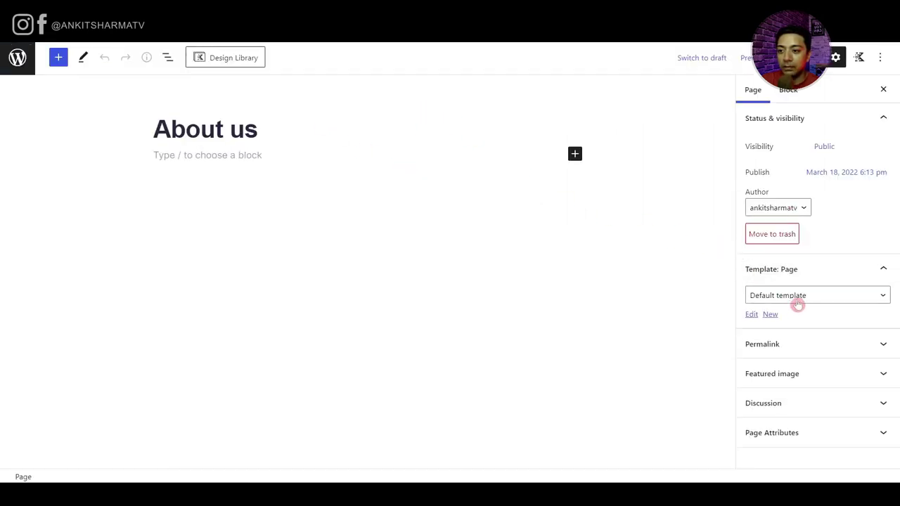
click(803, 298)
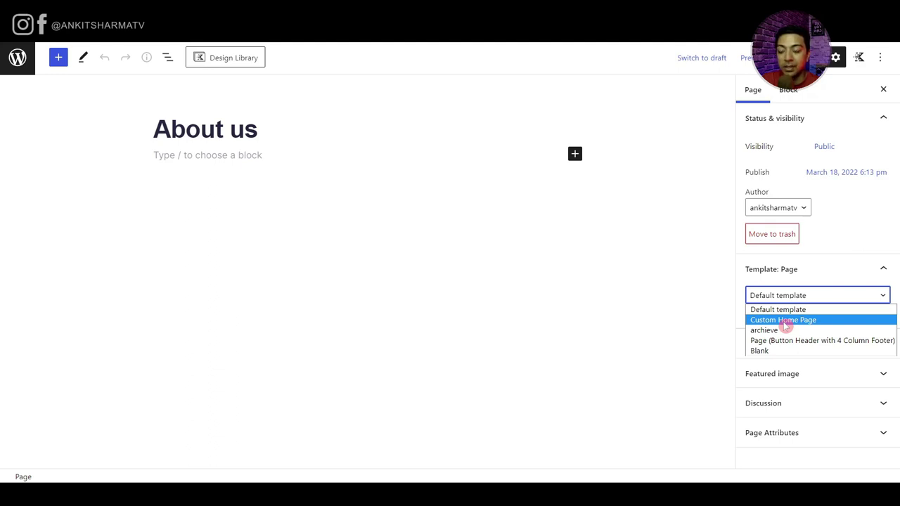
click(774, 308)
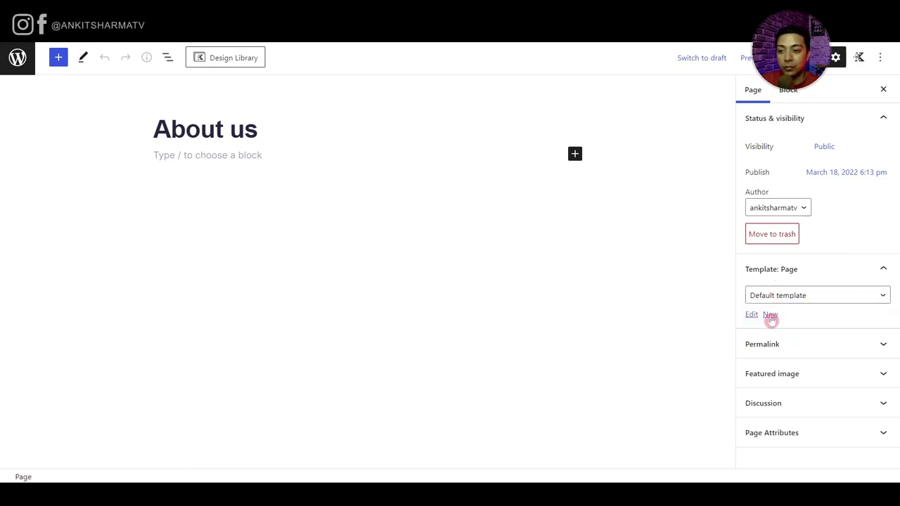
click(771, 315)
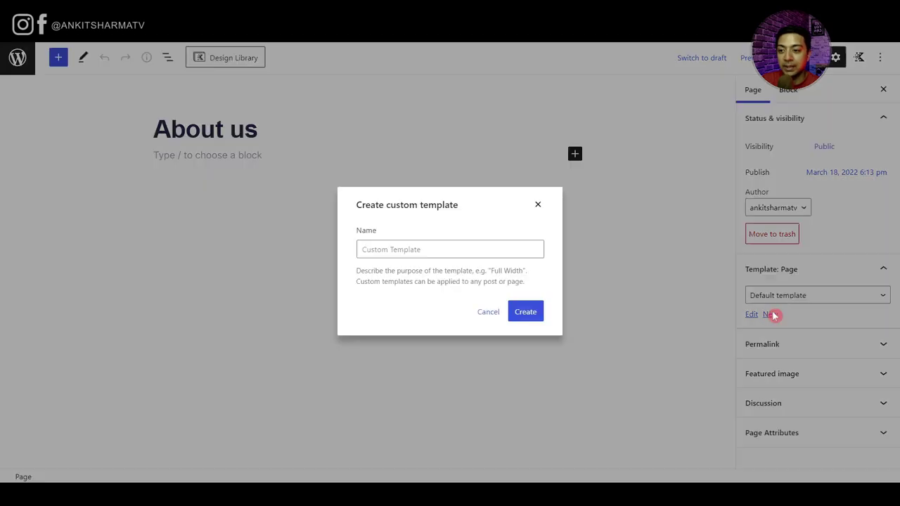
click(514, 257)
text(Custom inner page)
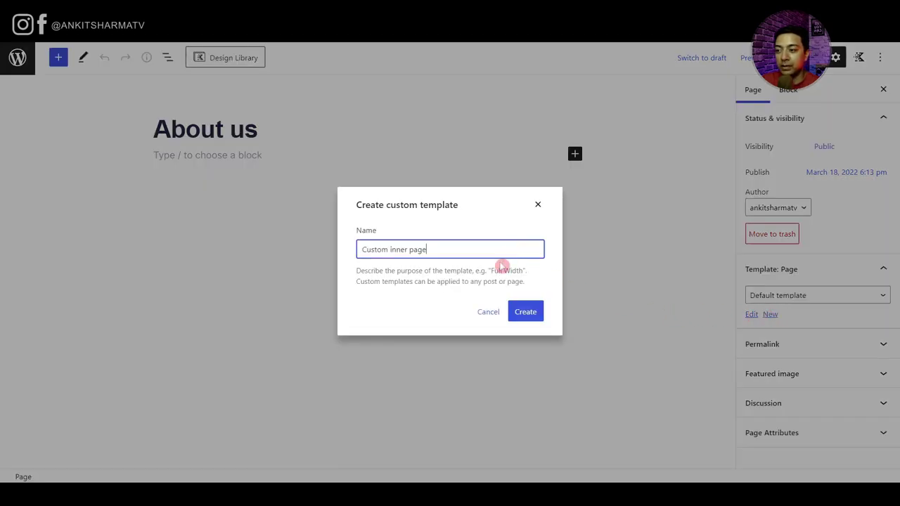
click(523, 313)
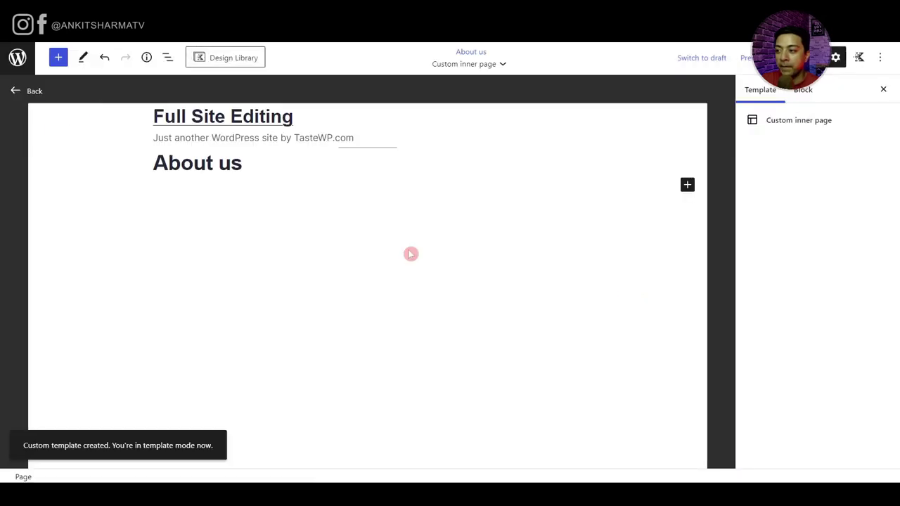
- Delete the site title and tagline group and the separator from the Custom inner page template
click(167, 58)
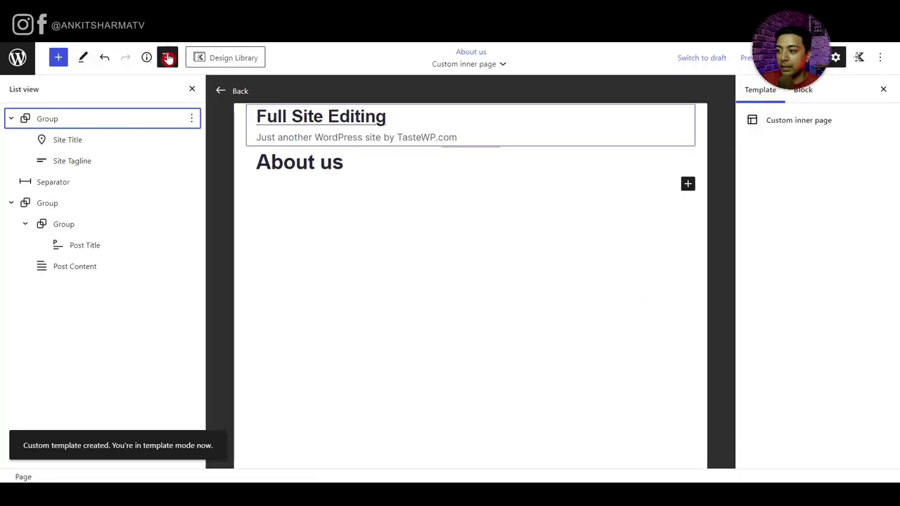
click(106, 122)
key(Delete)
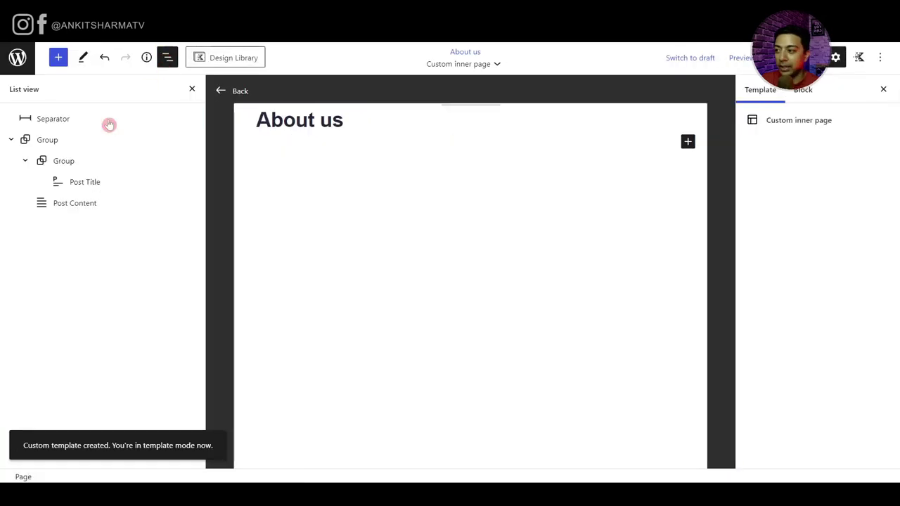
click(109, 124)
key(Delete)
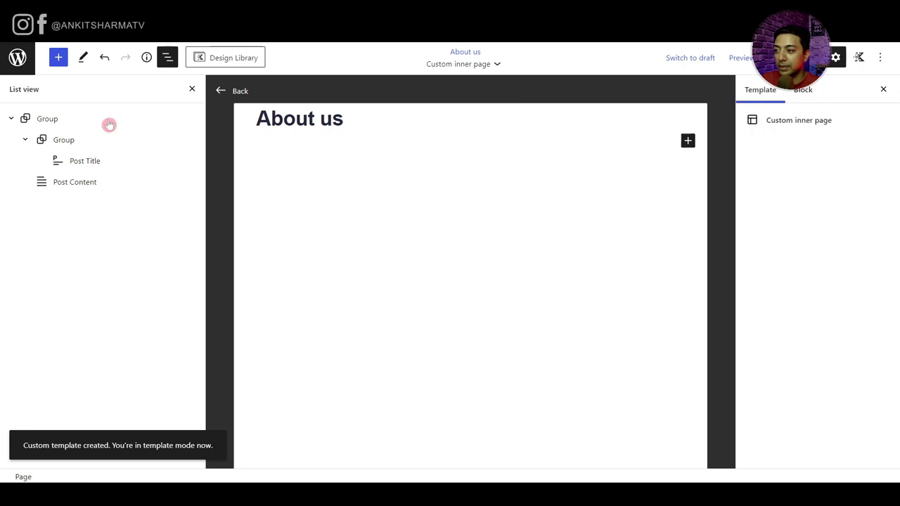
- Insert a Header block before the template's content group and fill it with the existing C-Header template part
click(71, 119)
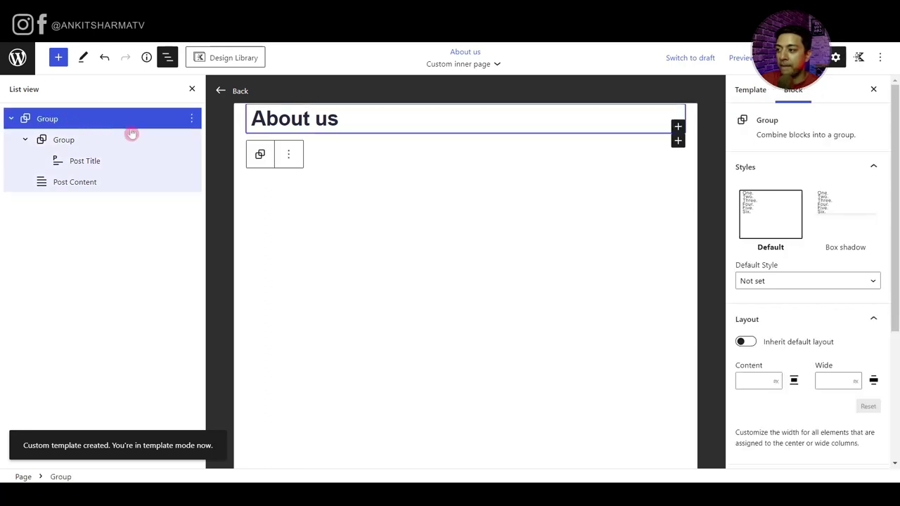
click(191, 119)
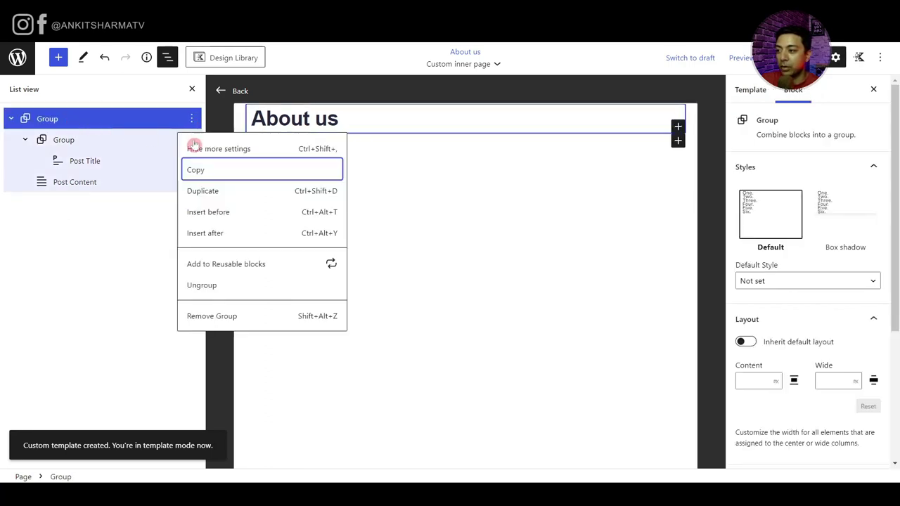
click(198, 211)
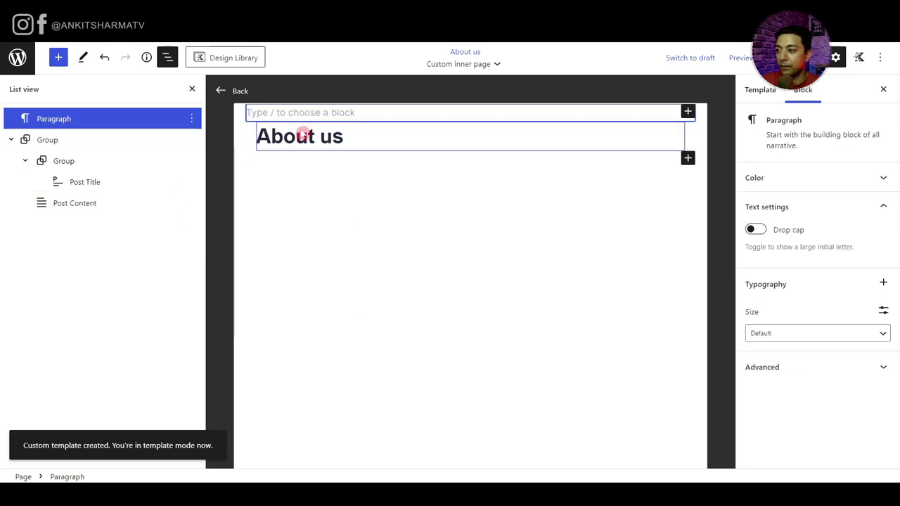
text(/header)
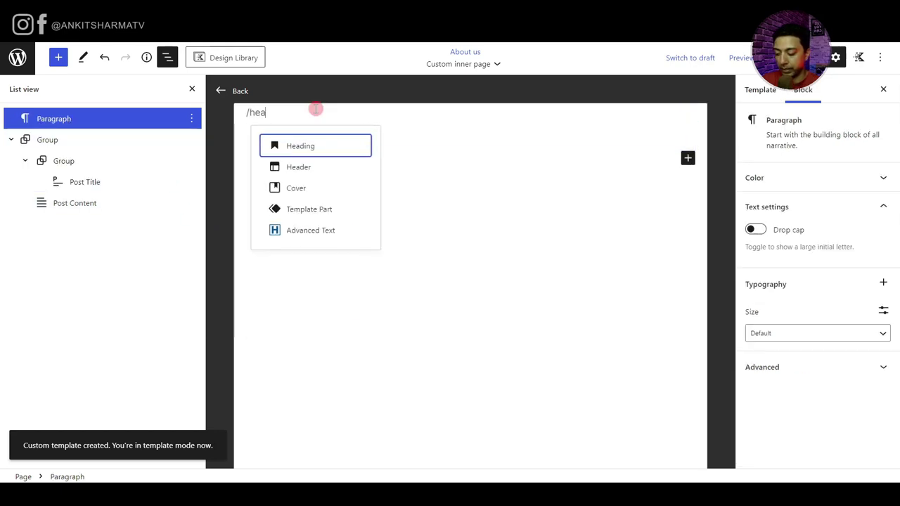
click(320, 146)
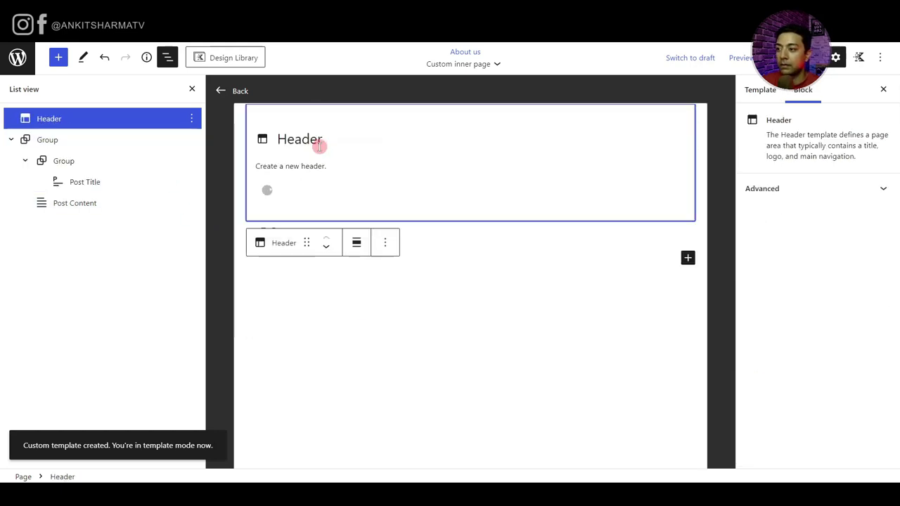
click(287, 190)
click(286, 277)
click(11, 118)
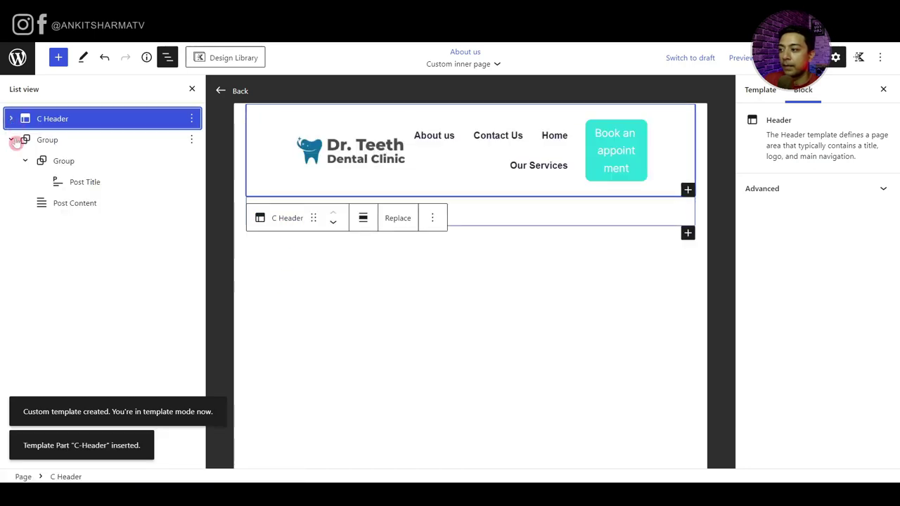
- Insert the existing C-footer template part after the content group and save both the template and the About us page
click(12, 139)
click(121, 149)
click(191, 139)
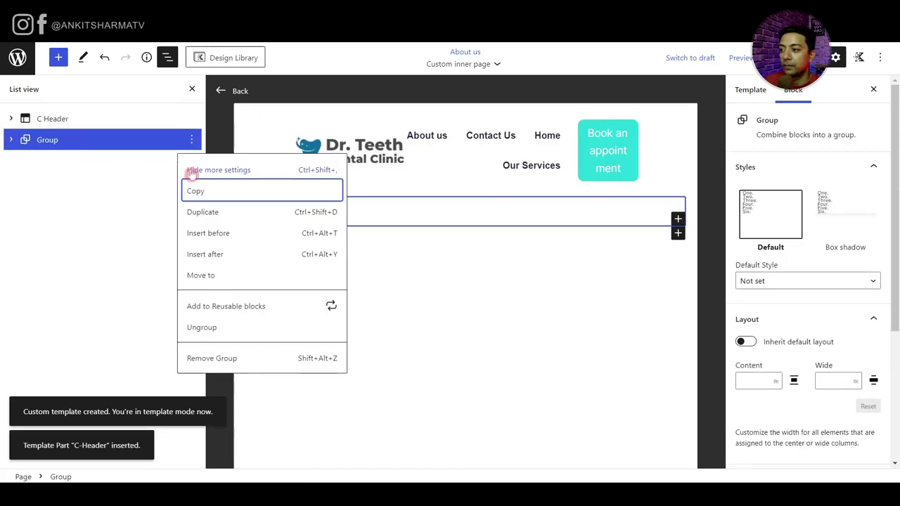
click(191, 253)
text(/foot)
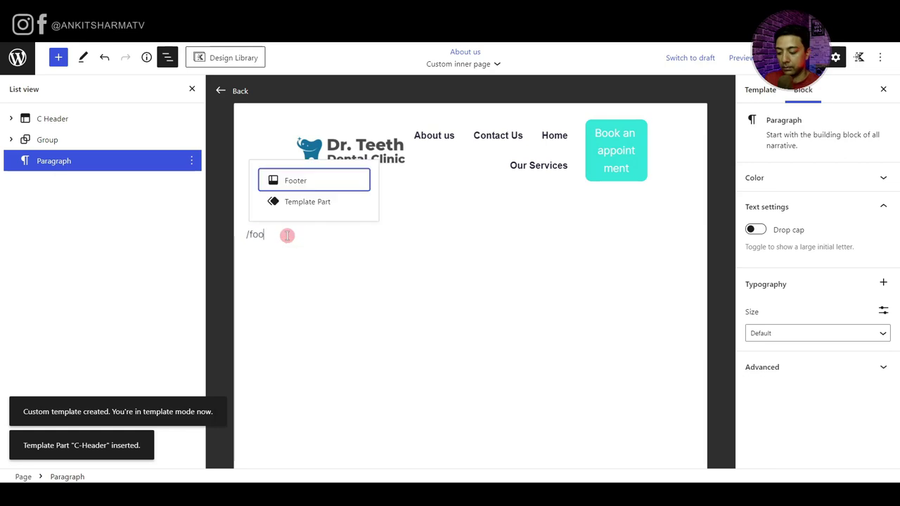
click(280, 184)
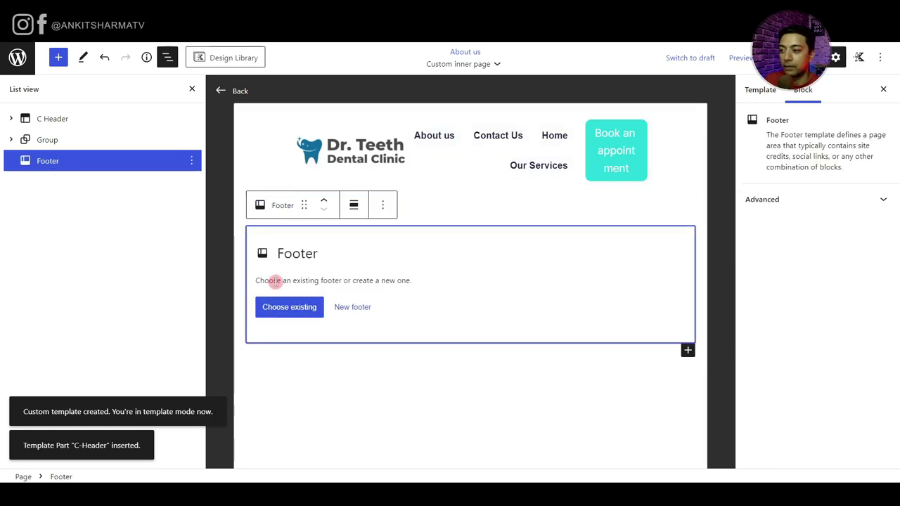
click(278, 307)
click(311, 192)
click(815, 57)
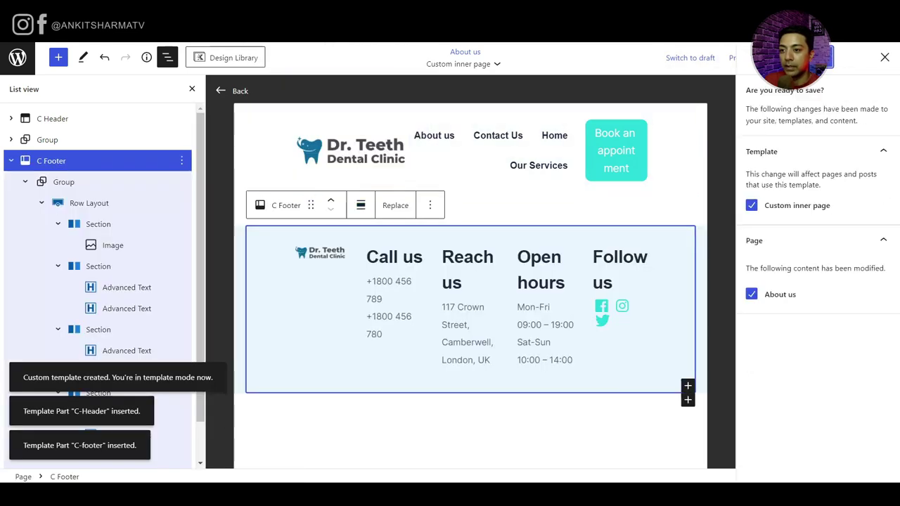
click(816, 57)
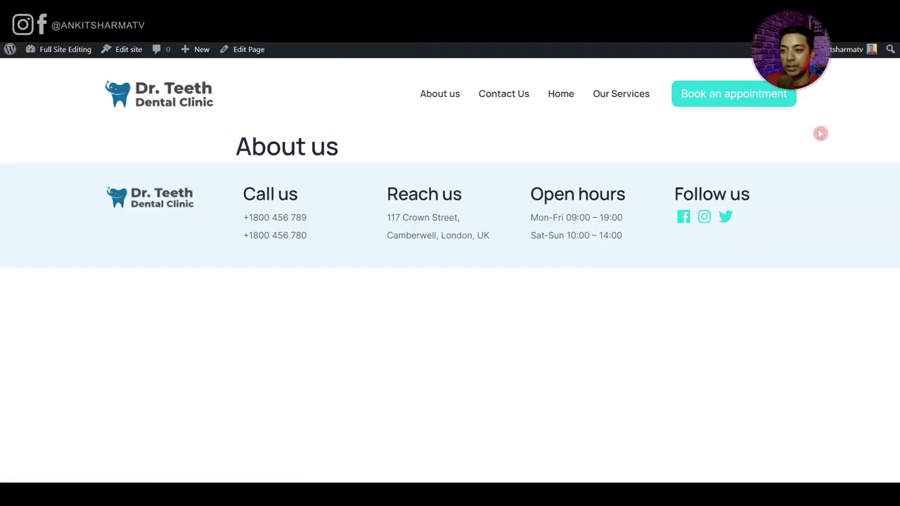
- Open the About us page for editing and add a paragraph of Lorem Ipsum dummy text beginning "Lorem Ipsum is simply dummy text"
click(249, 50)
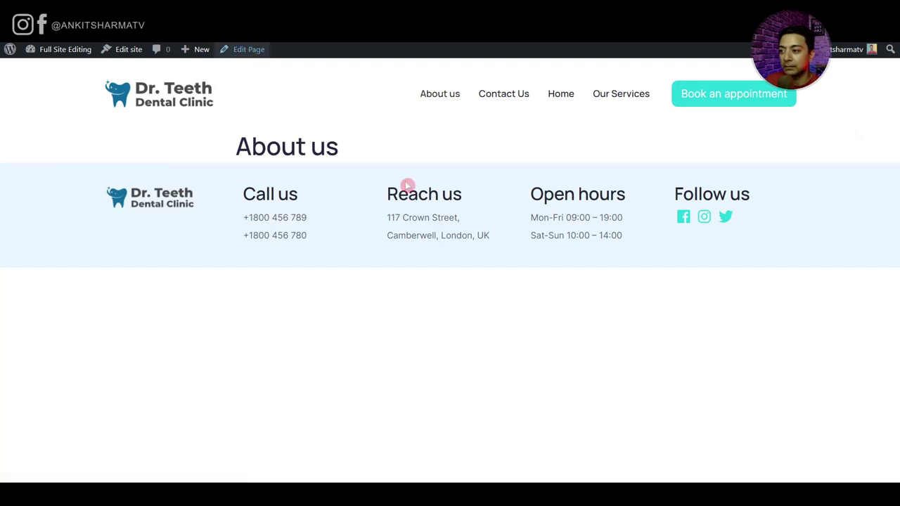
text(Lorem Ipsum is simply dummy text of the printing and typesetting industry. Lorem Ipsum has been the industry's standard dummy text ever since the 1500s, when an unknown printer took a galley of type and scrambled it to make a type specimen book. It has survived not only five centuries, but also the leap into electronic typesetting, remaining essentially unchanged. It was popularised in the 1960s with the release of Letraset sheets containing Lorem Ipsum passages, and more recently with desktop publishing software like Aldus PageMaker including versions of Lorem Ipsum.)
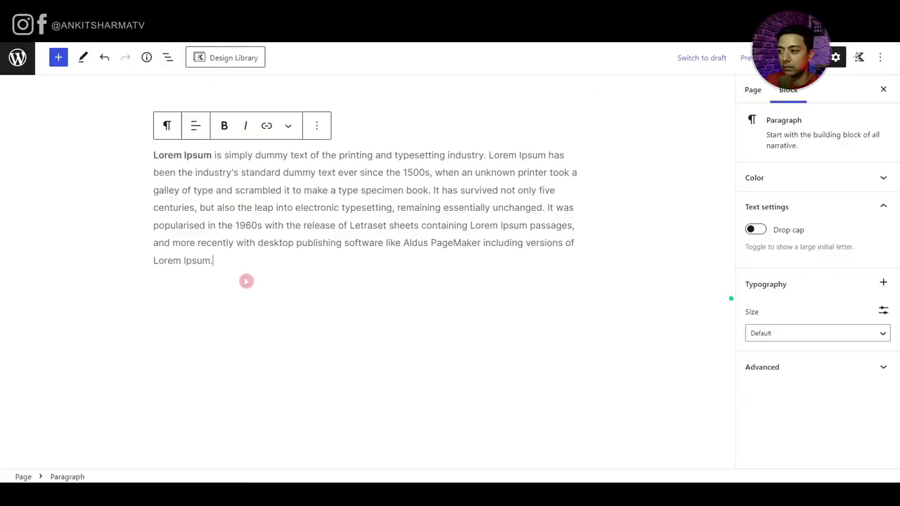
- Add two more copies of the Lorem Ipsum paragraph below the existing one and update the About us page
key(Return)
text(Lorem Ipsum is simply dummy text of the printing and typesetting industry. Lorem Ipsum has been the industry's standard dummy text ever since the 1500s, when an unknown printer took a galley of type and scrambled it to make a type specimen book. It has survived not only five centuries, but also the leap into electronic typesetting, remaining essentially unchanged. It was popularised in the 1960s with the release of Letraset sheets containing Lorem Ipsum passages, and more recently with desktop publishing software like Aldus PageMaker including versions of Lorem Ipsum.)
text(Lorem Ipsum is simply dummy text of the printing and typesetting industry. Lorem Ipsum has been the industry's standard dummy text ever since the 1500s, when an unknown printer took a galley of type and scrambled it to make a type specimen book. It has survived not only five centuries, but also the leap into electronic typesetting, remaining essentially unchanged. It was popularised in the 1960s with the release of Letraset sheets containing Lorem Ipsum passages, and more recently with desktop publishing software like Aldus PageMaker including versions of Lorem Ipsum.)
key(ctrl+s)
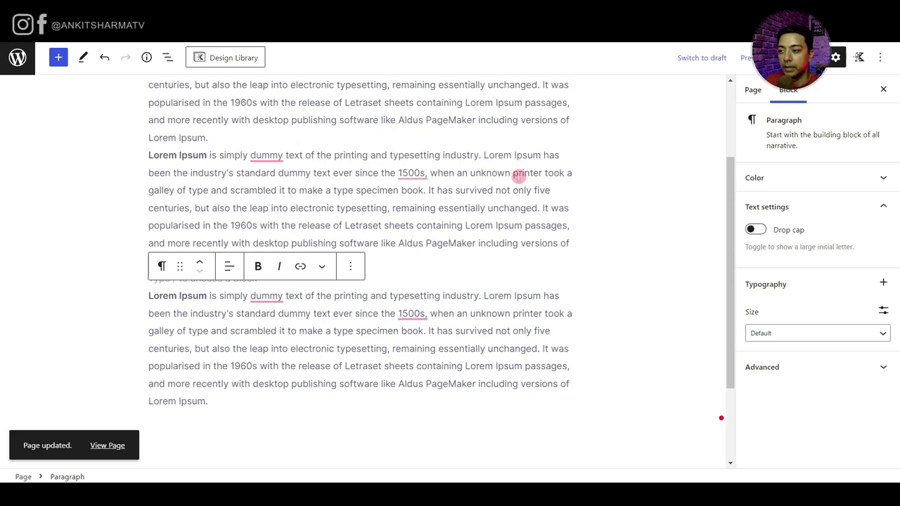
- View the updated About us page on the live site and examine its header, content and footer
click(116, 445)
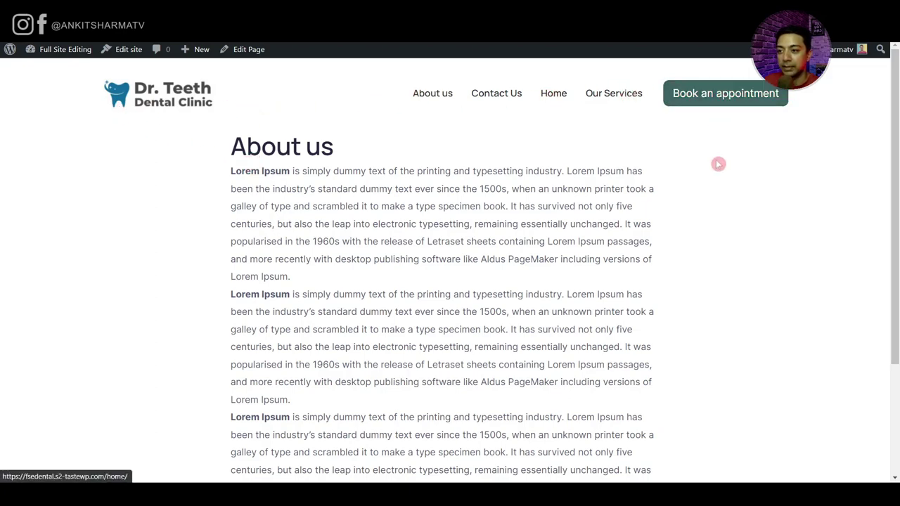
scroll(724, 183, down, 3)
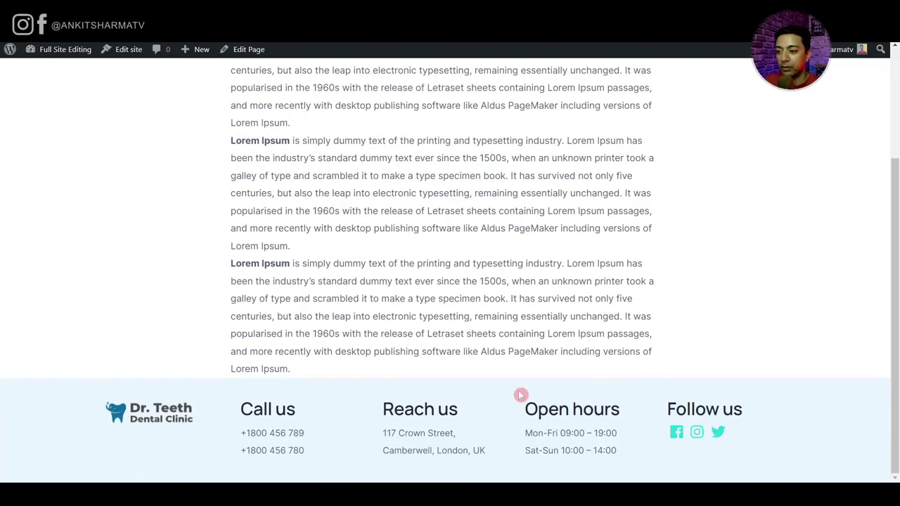
scroll(415, 377, up, 3)
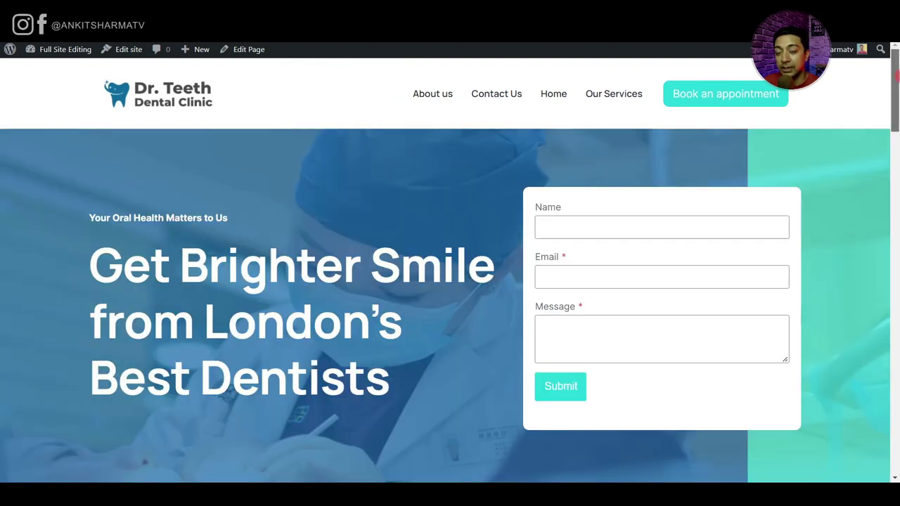
- Look over the live home page and compare it with the About us page opened from the site navigation
drag(896, 81, 895, 120)
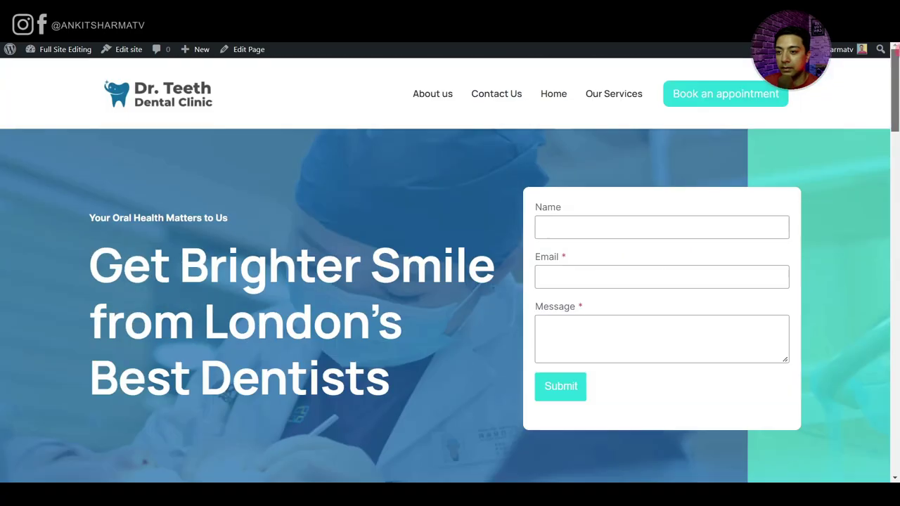
click(426, 103)
scroll(496, 267, down, 3)
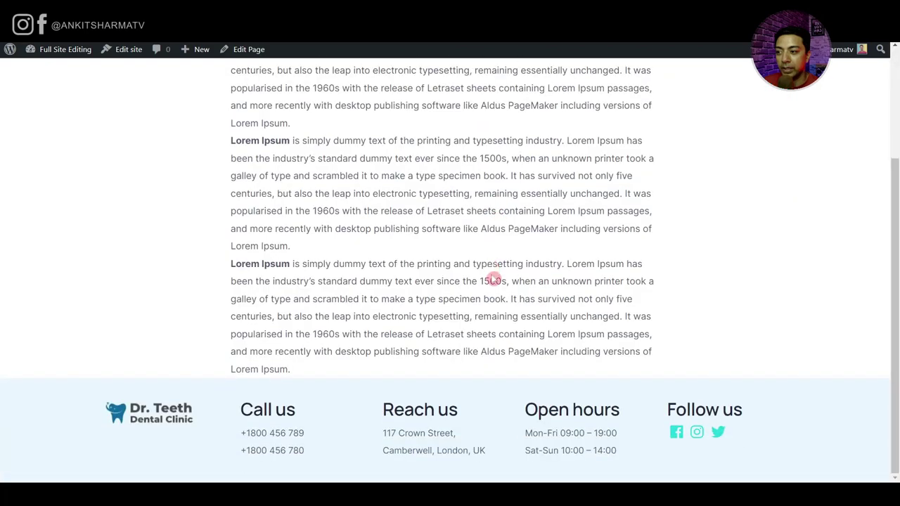
scroll(494, 279, up, 3)
key(alt+Left)
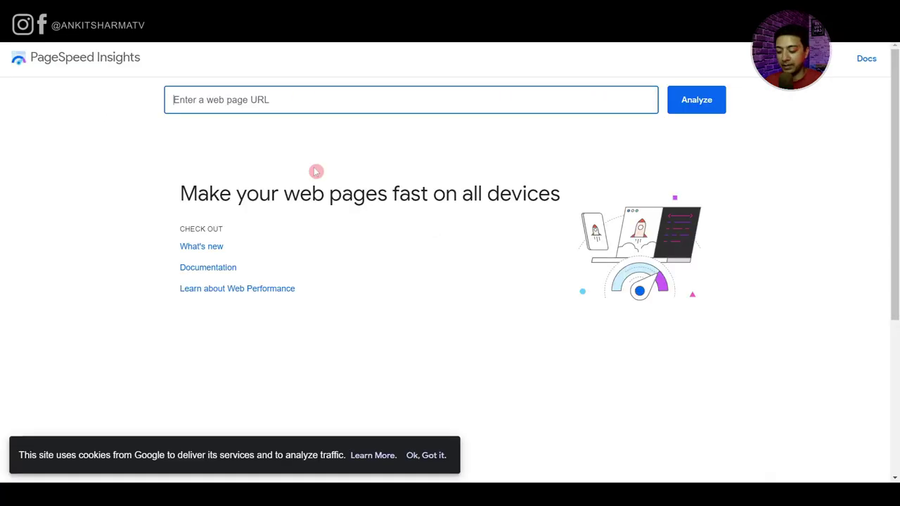
text(https://fsedental.s2-tastewp.com/)
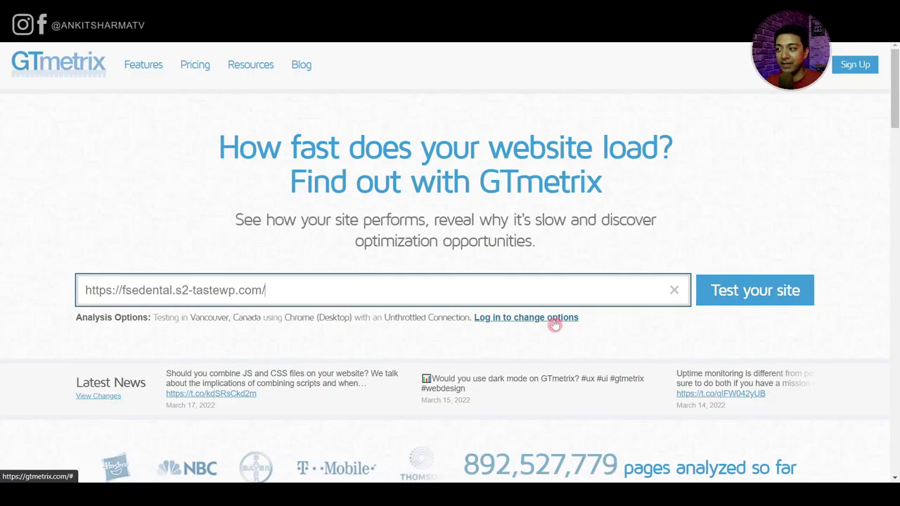
click(743, 302)
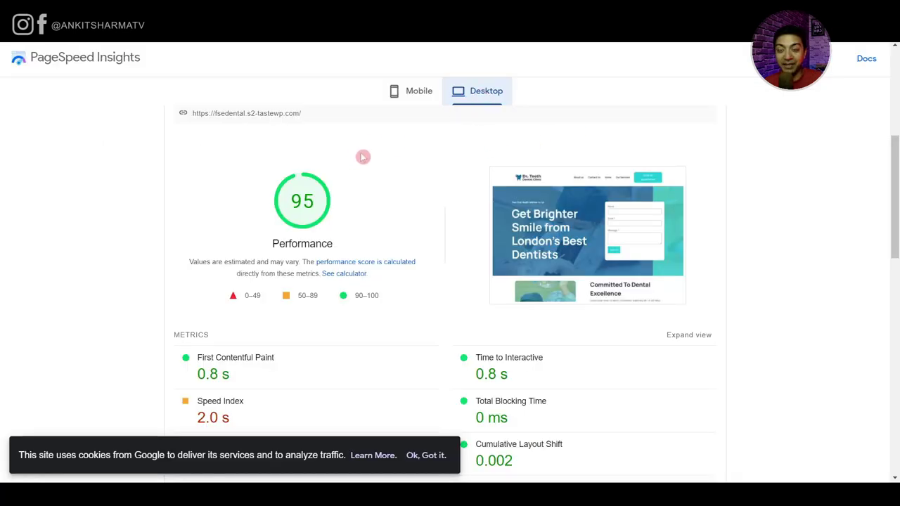
click(413, 93)
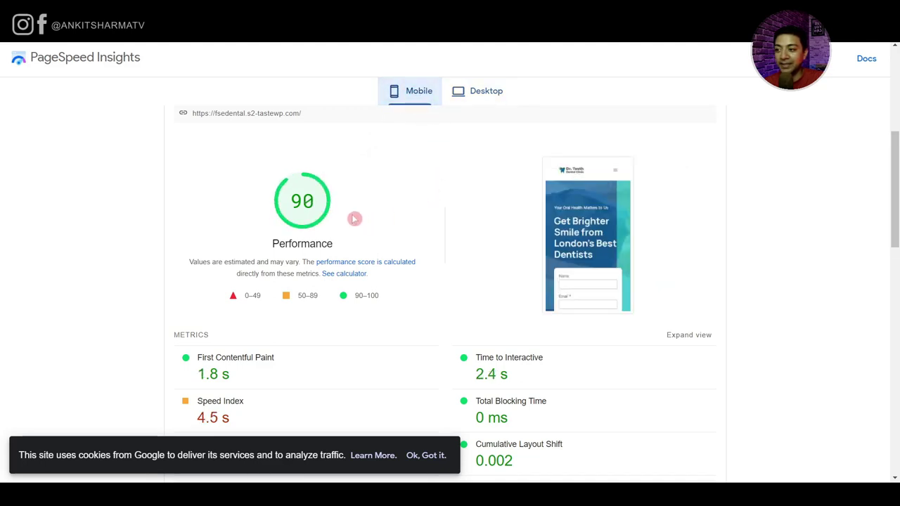